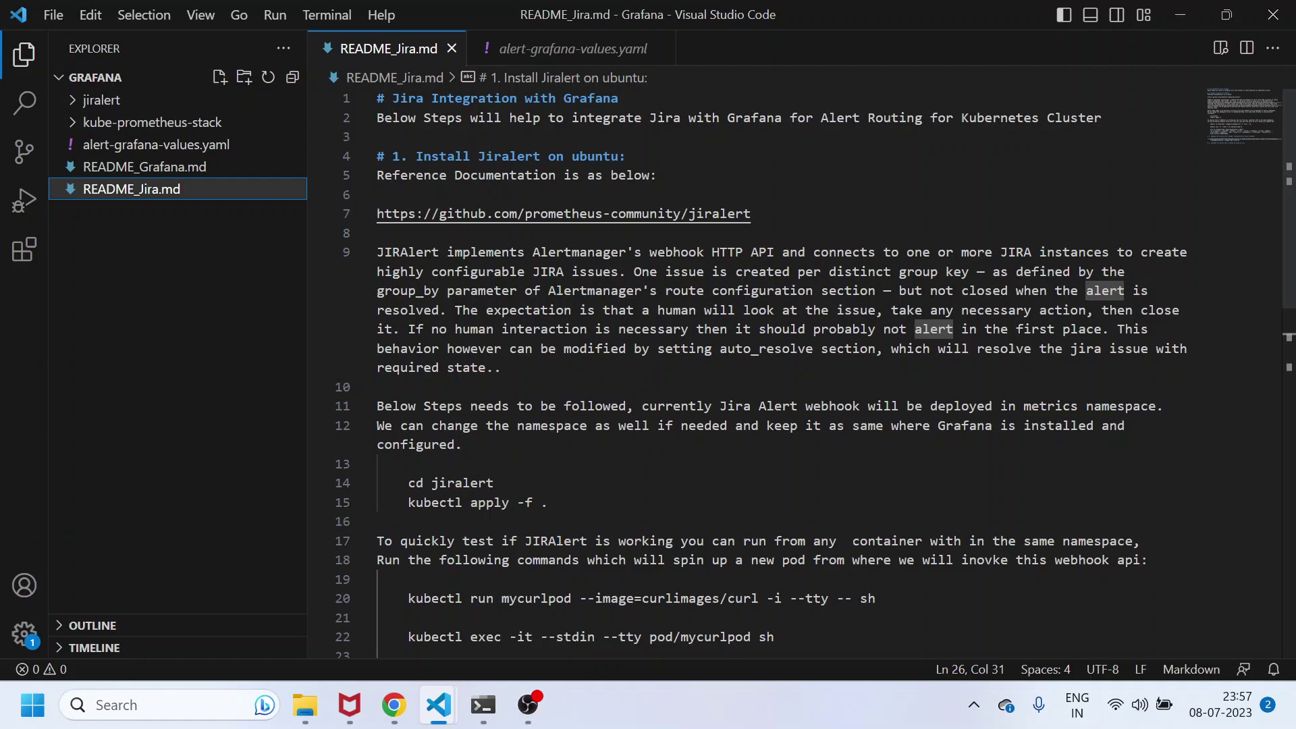
# Select the 'Jira Integration with Grafana' heading in README_Jira.md, then bring up Jira issue GRF-3 in the browser.
pyautogui.moveTo(392, 97); pyautogui.dragTo(620, 98)
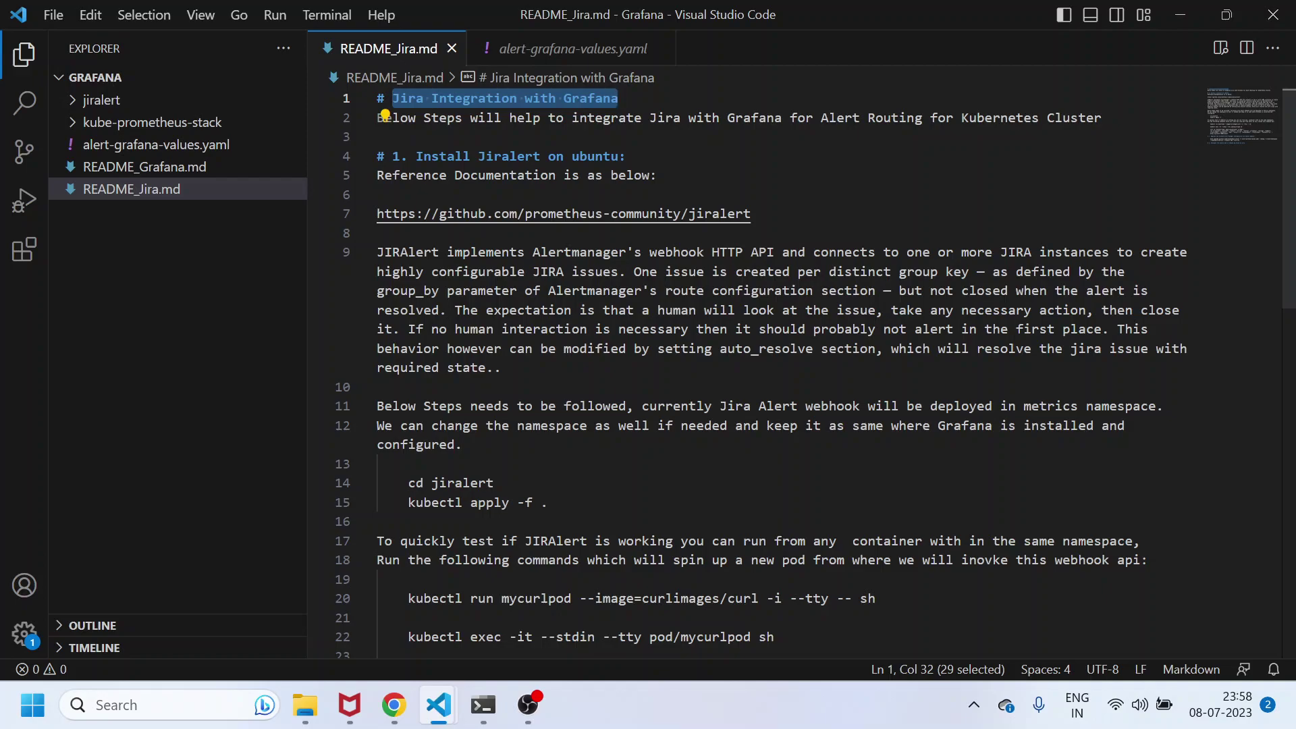
pyautogui.click(394, 705)
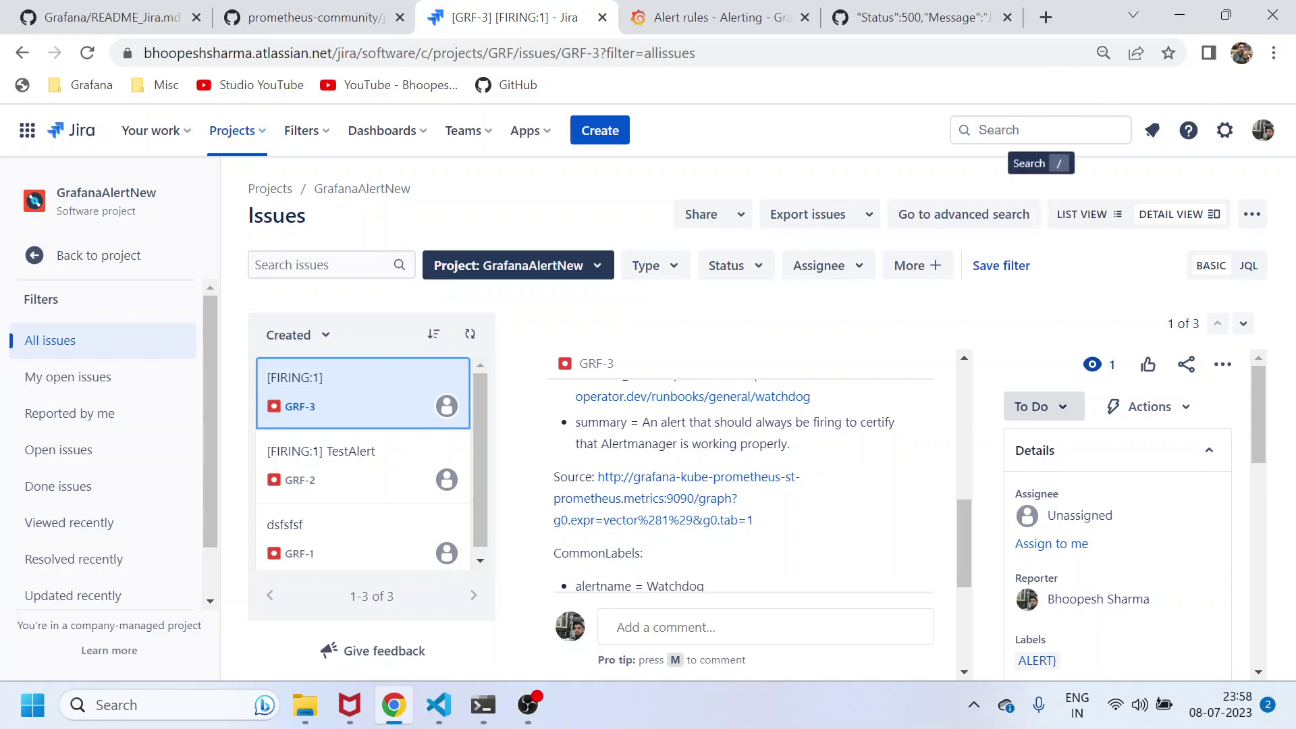
pyautogui.moveTo(332, 53); pyautogui.dragTo(139, 53)
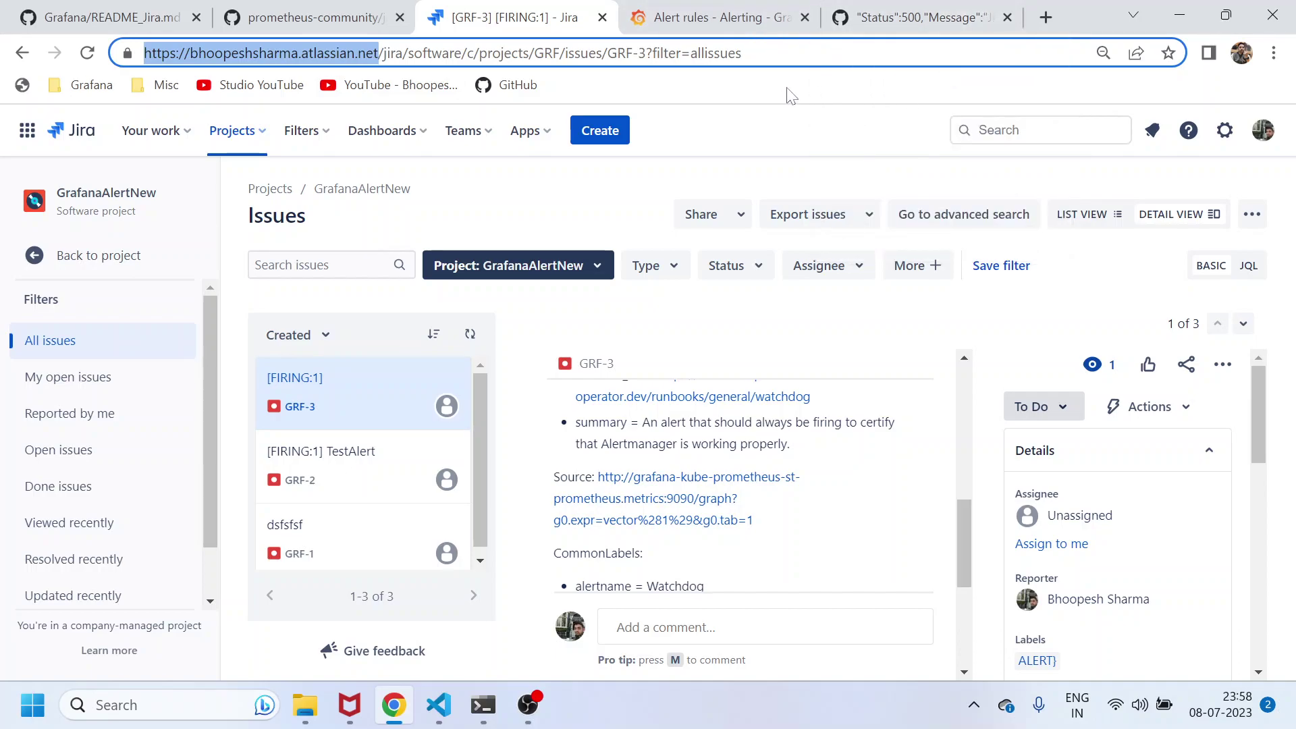
pyautogui.click(1047, 18)
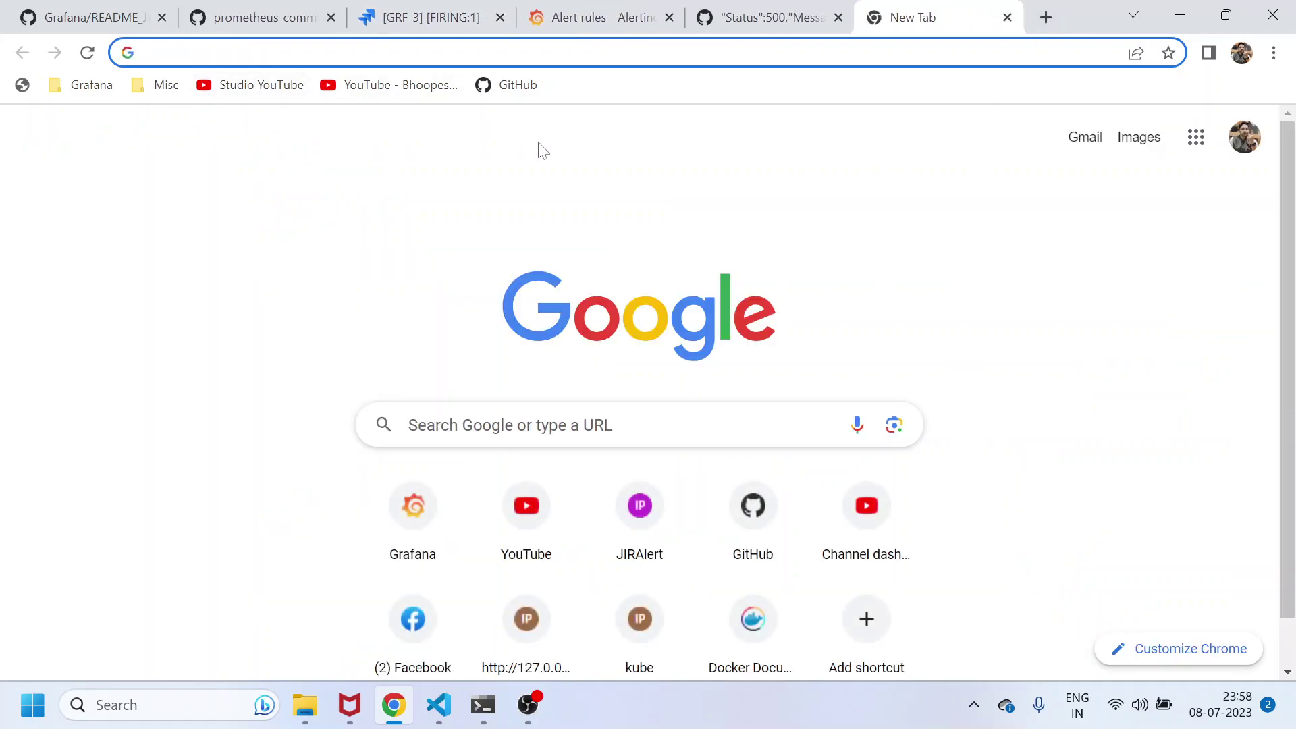
pyautogui.write('jira account')
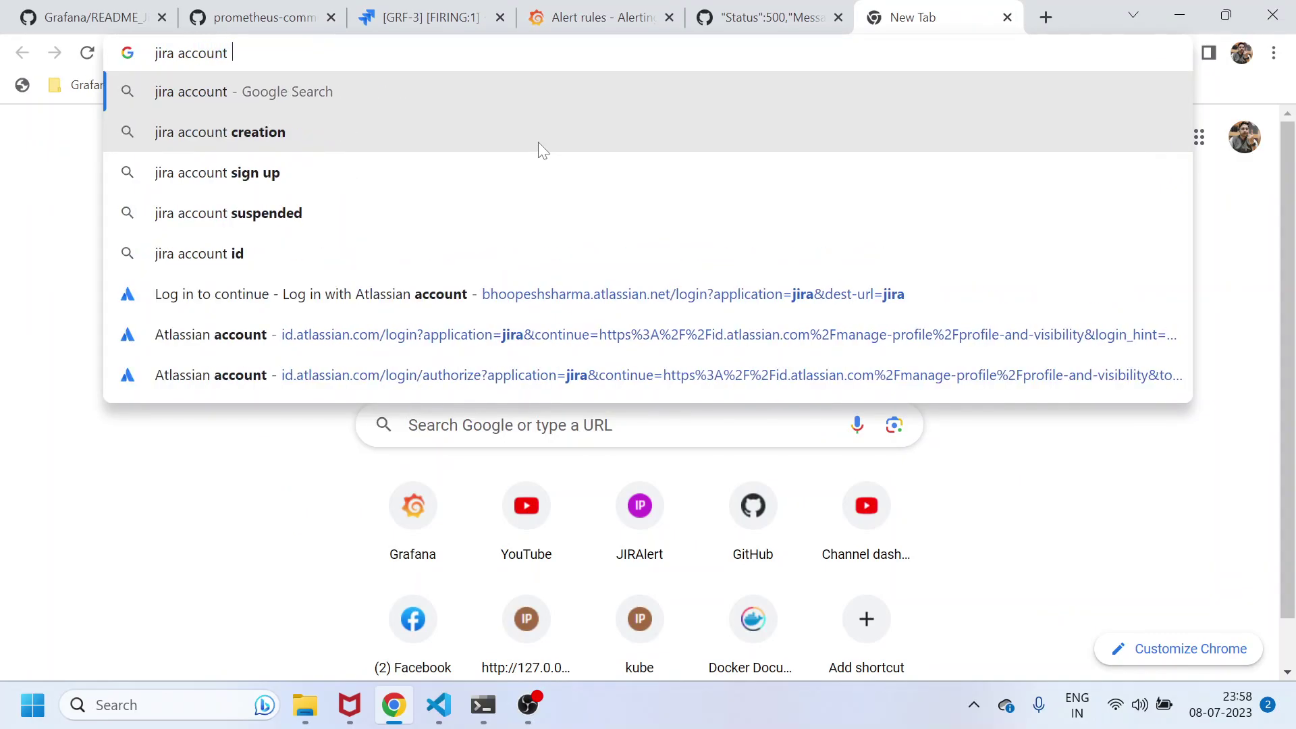
pyautogui.press('Return')
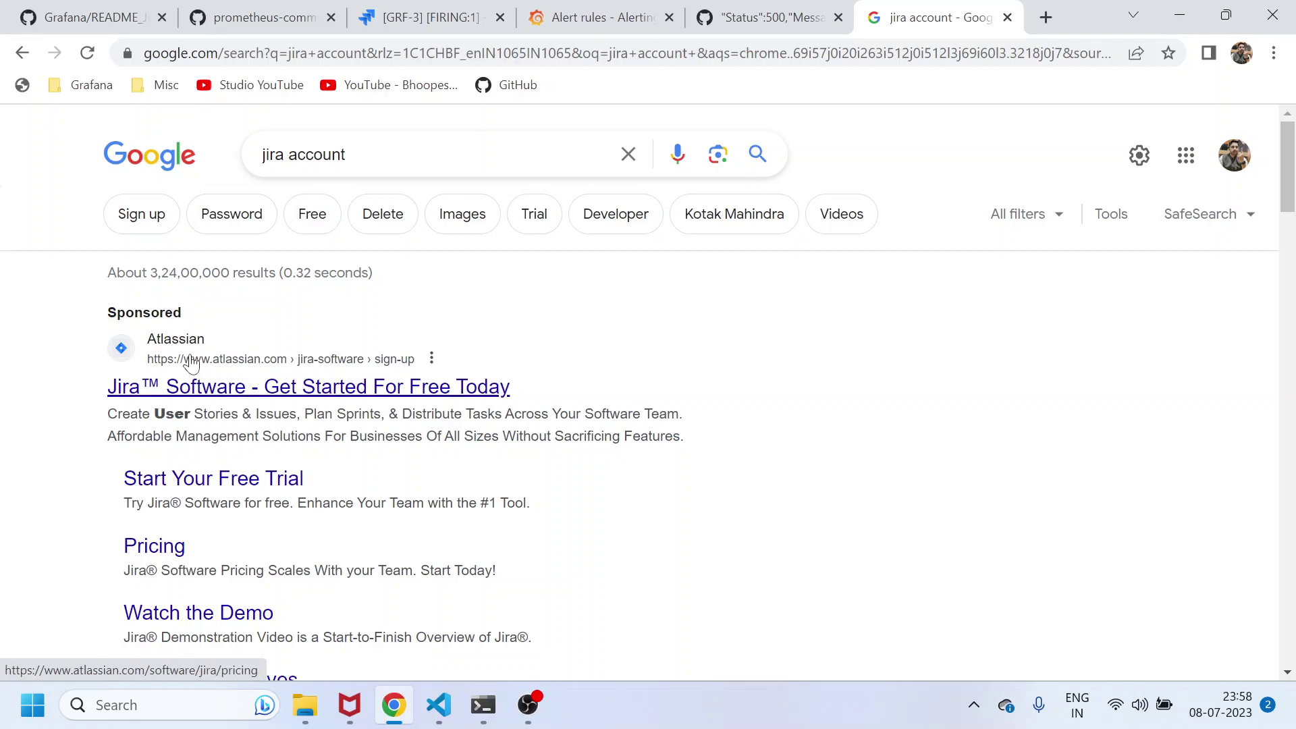
pyautogui.click(265, 365)
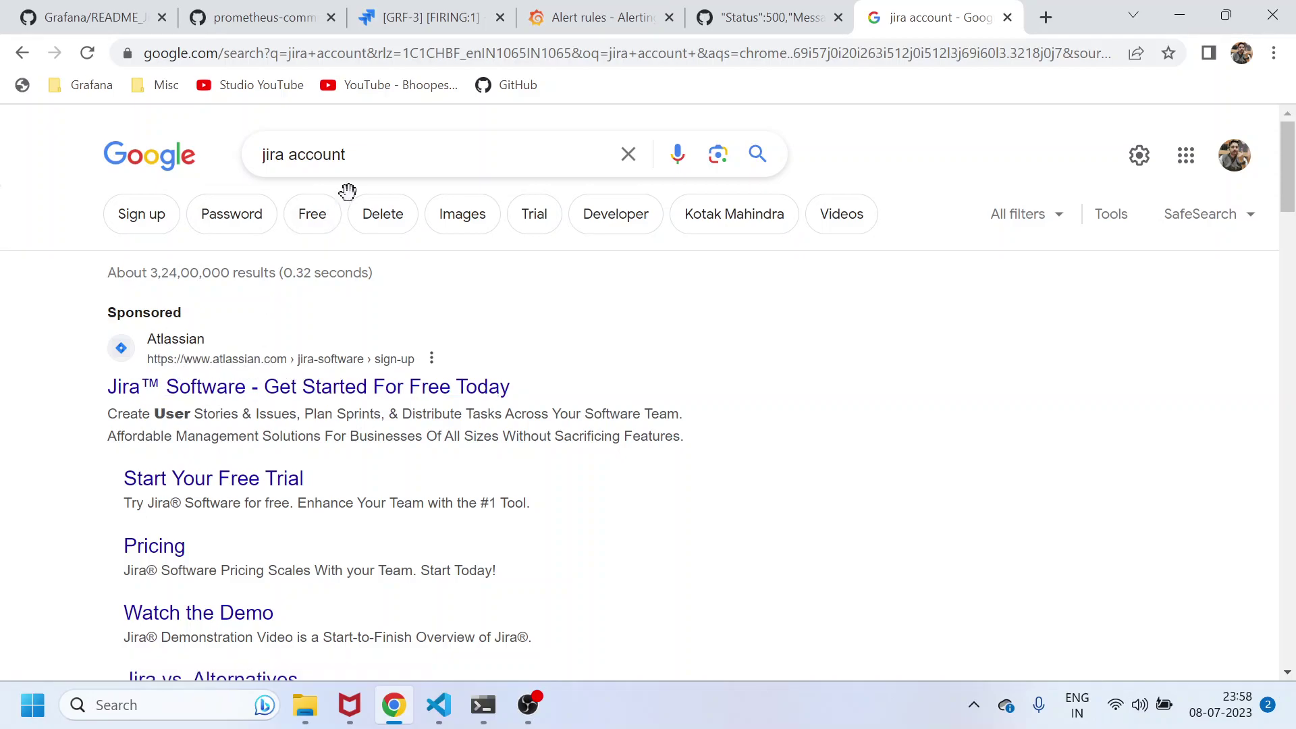
pyautogui.click(1007, 17)
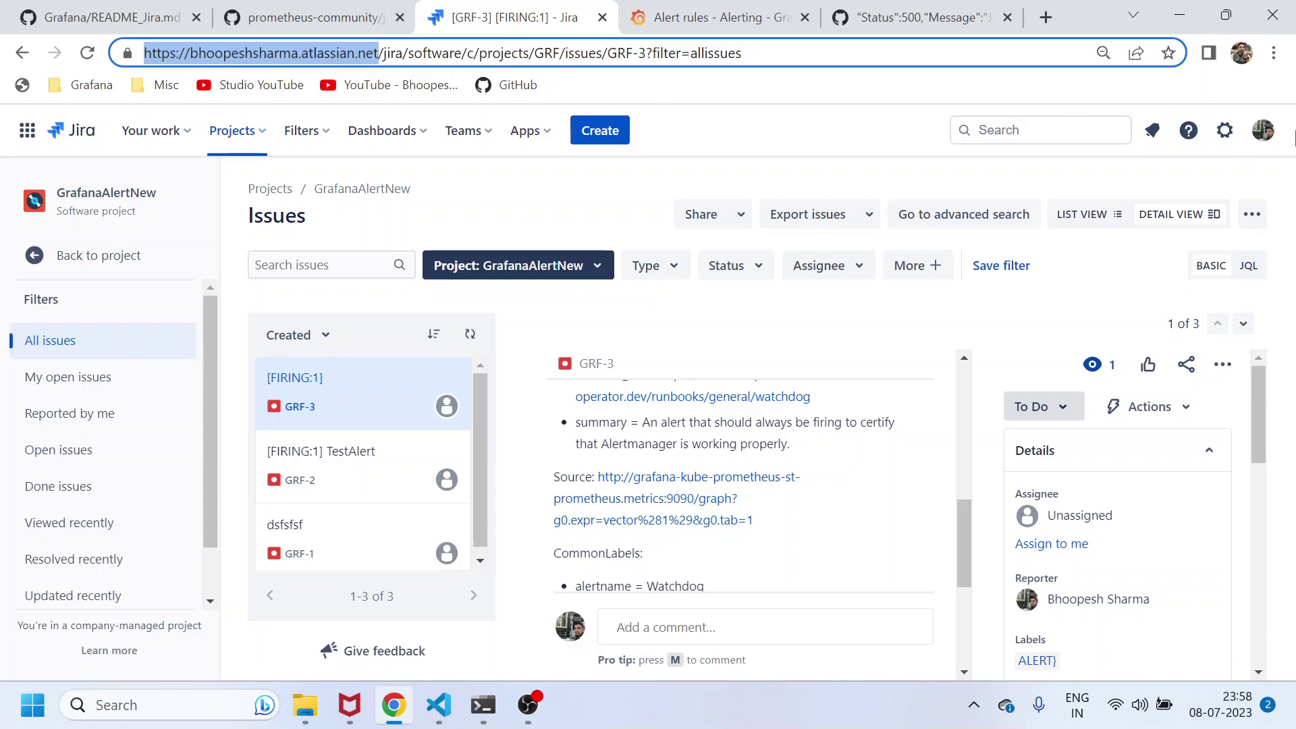
pyautogui.click(1263, 130)
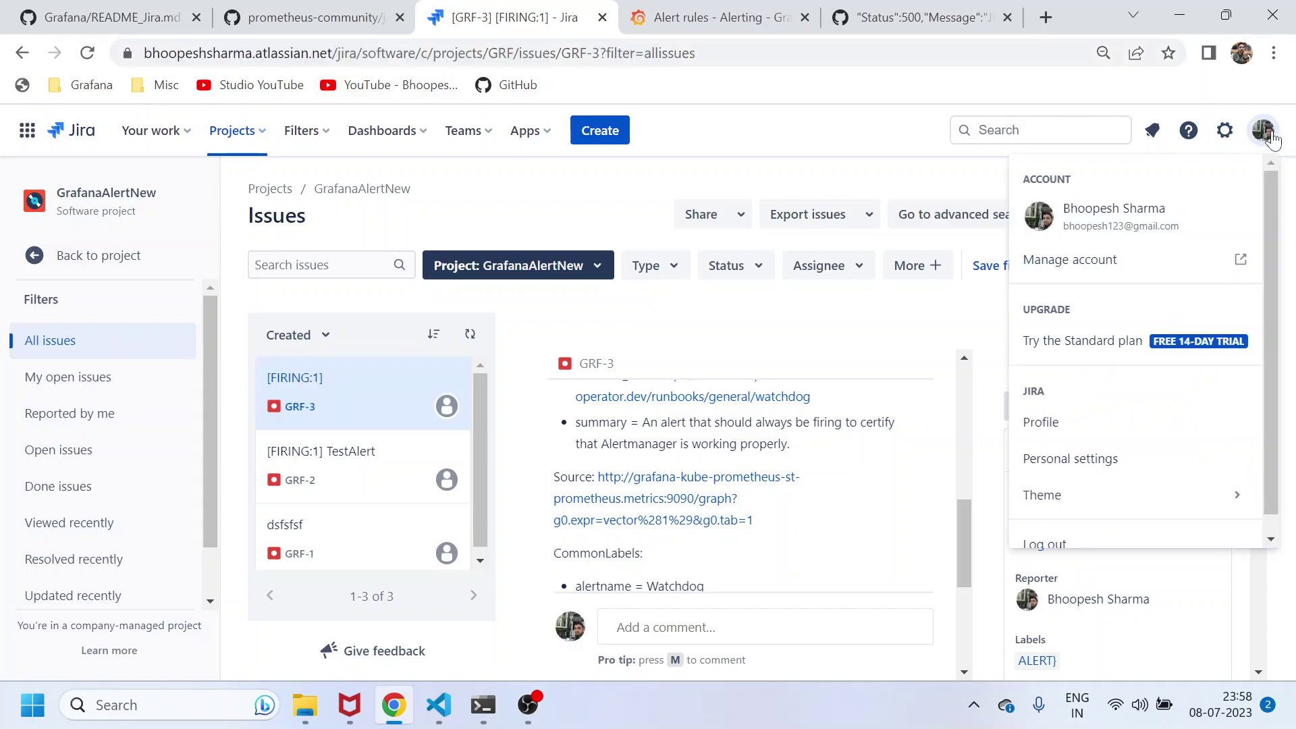
pyautogui.click(1099, 260)
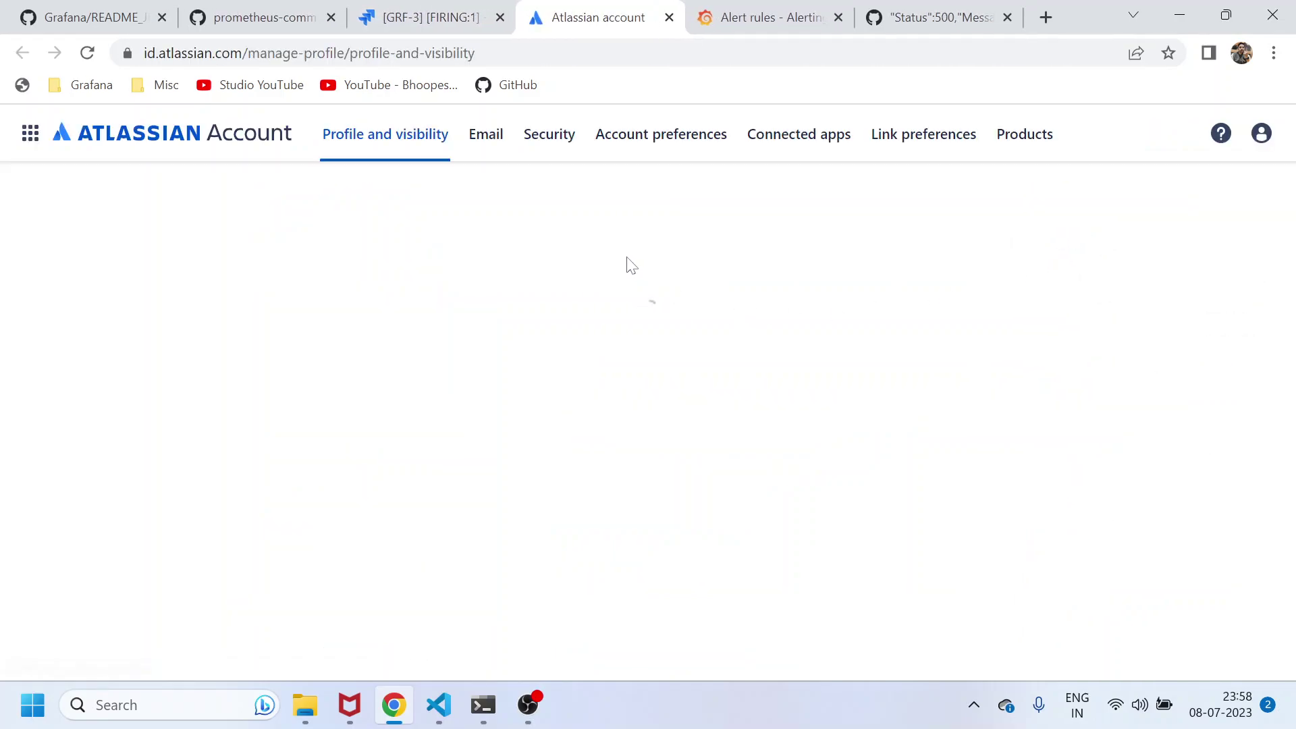
pyautogui.click(561, 137)
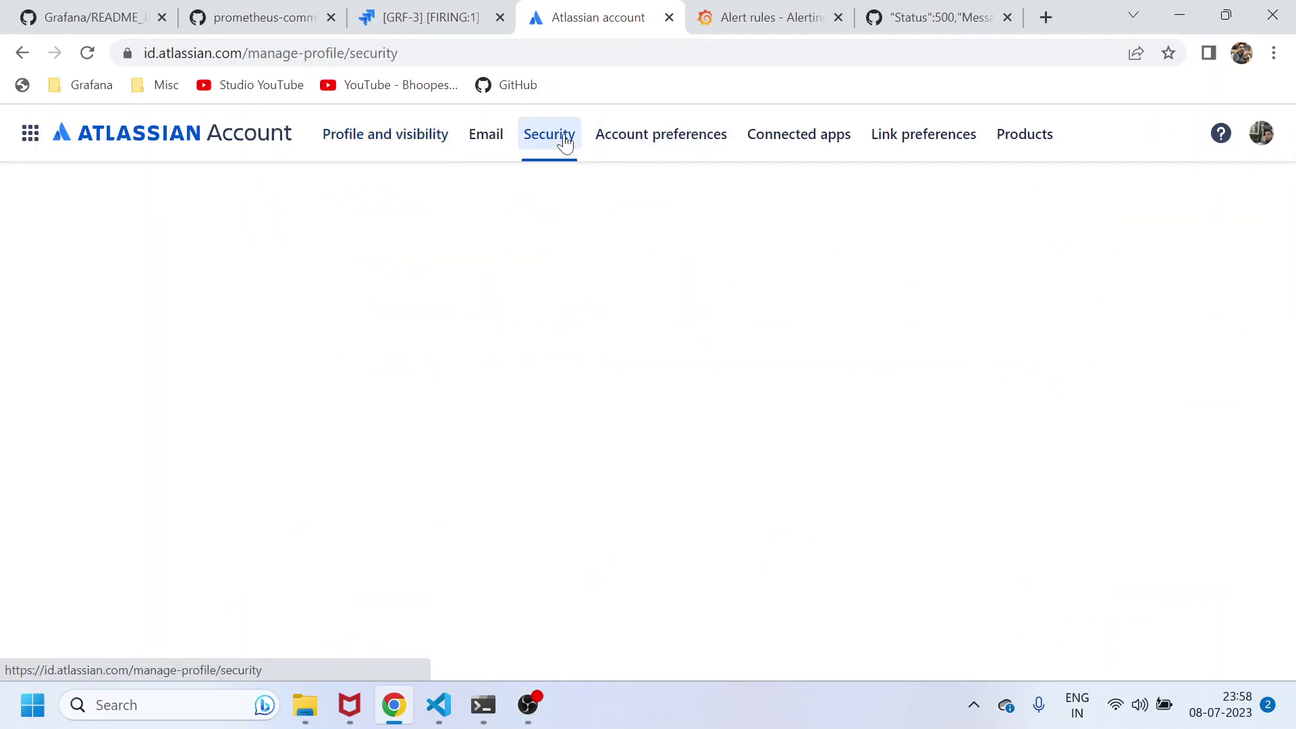
pyautogui.click(623, 134)
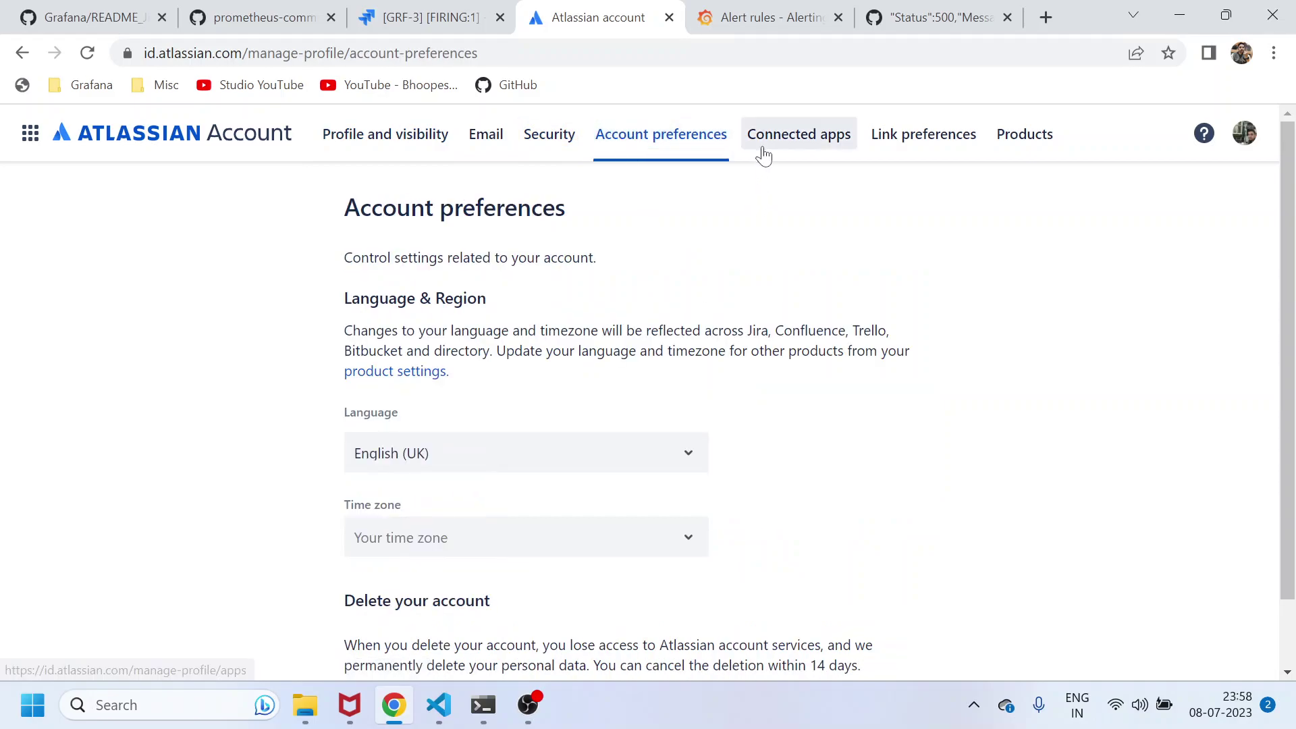
pyautogui.scroll(-1, 648, 337)
pyautogui.scroll(1, 649, 338)
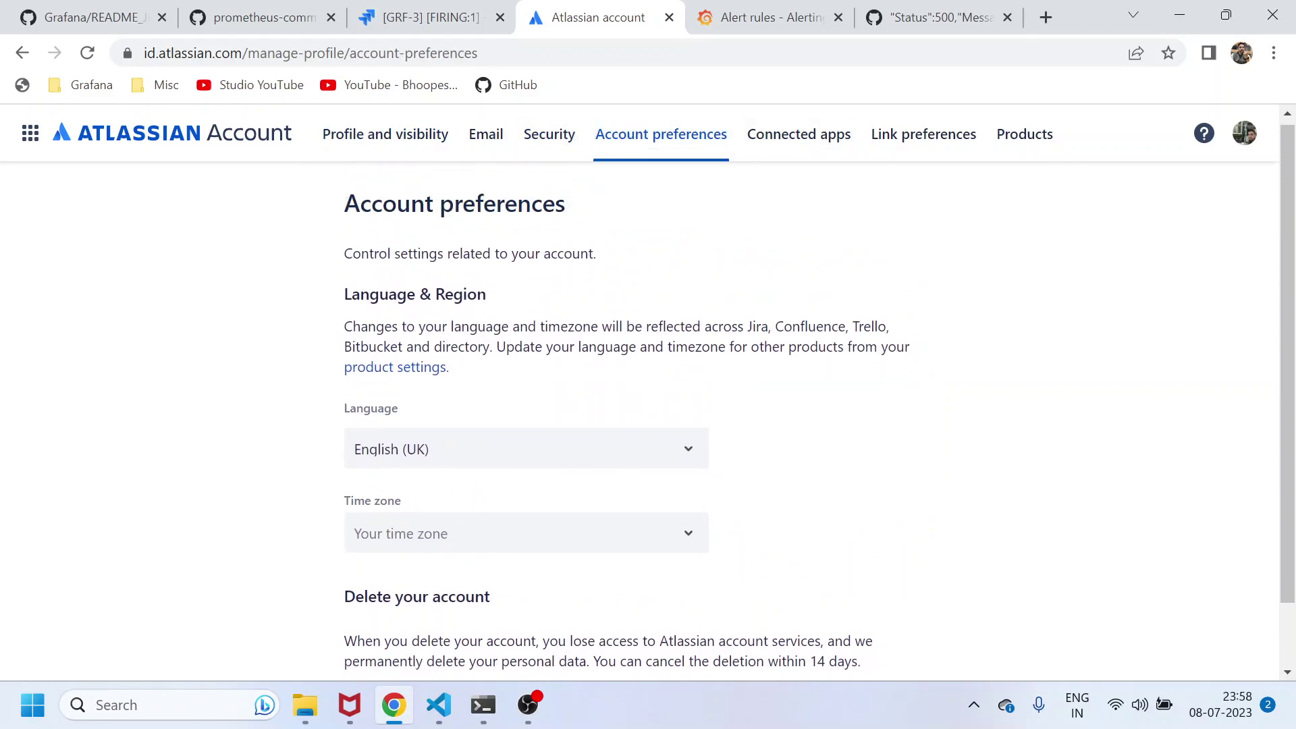
pyautogui.click(560, 135)
pyautogui.scroll(-5, 526, 473)
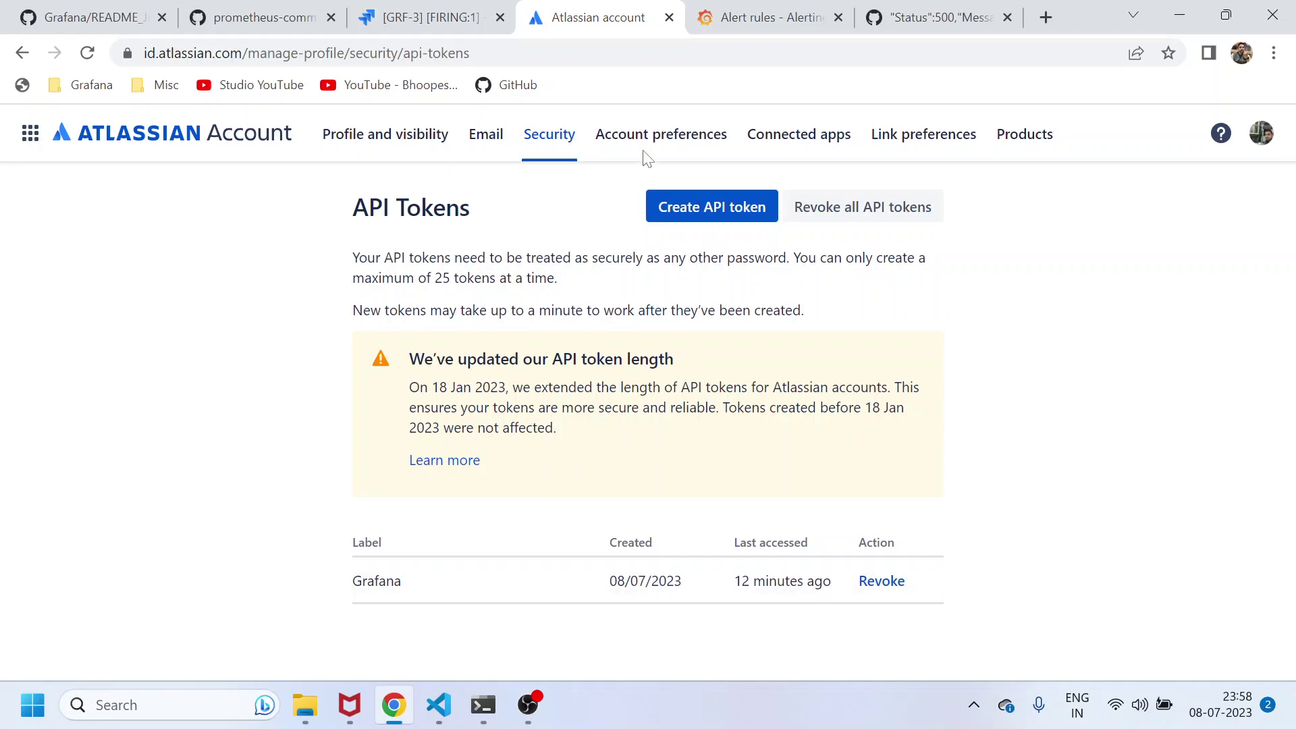
pyautogui.click(668, 19)
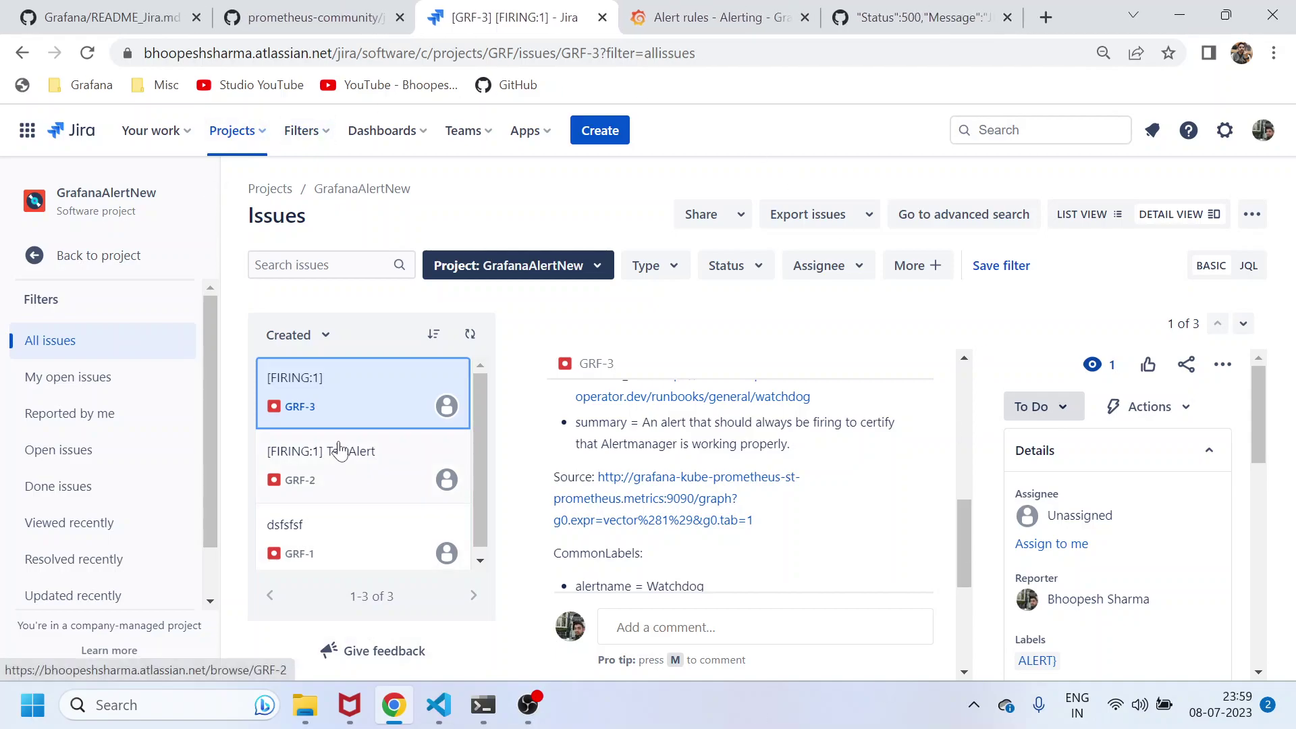
# View the GRF-2 [FIRING:1] TestAlert issue in a new tab, close that tab, and head back to VS Code.
pyautogui.click(303, 487)
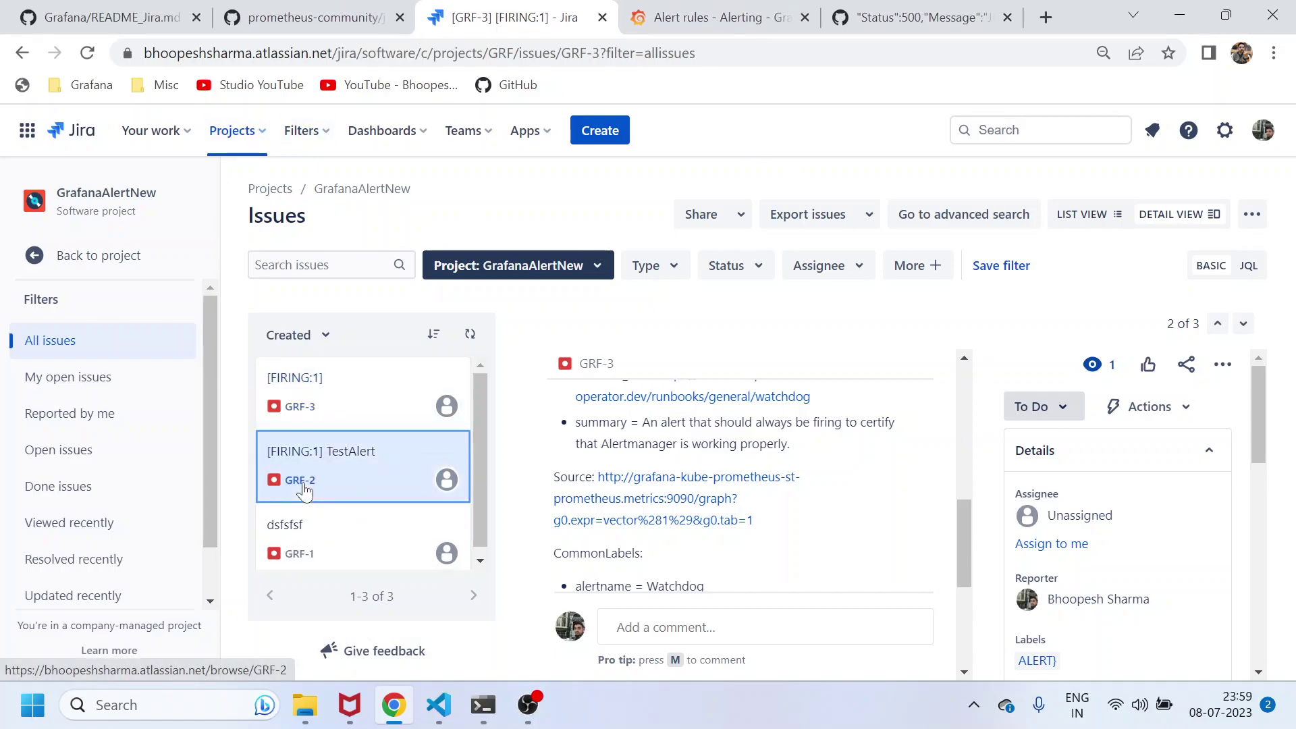
pyautogui.rightClick(304, 485)
pyautogui.click(368, 322)
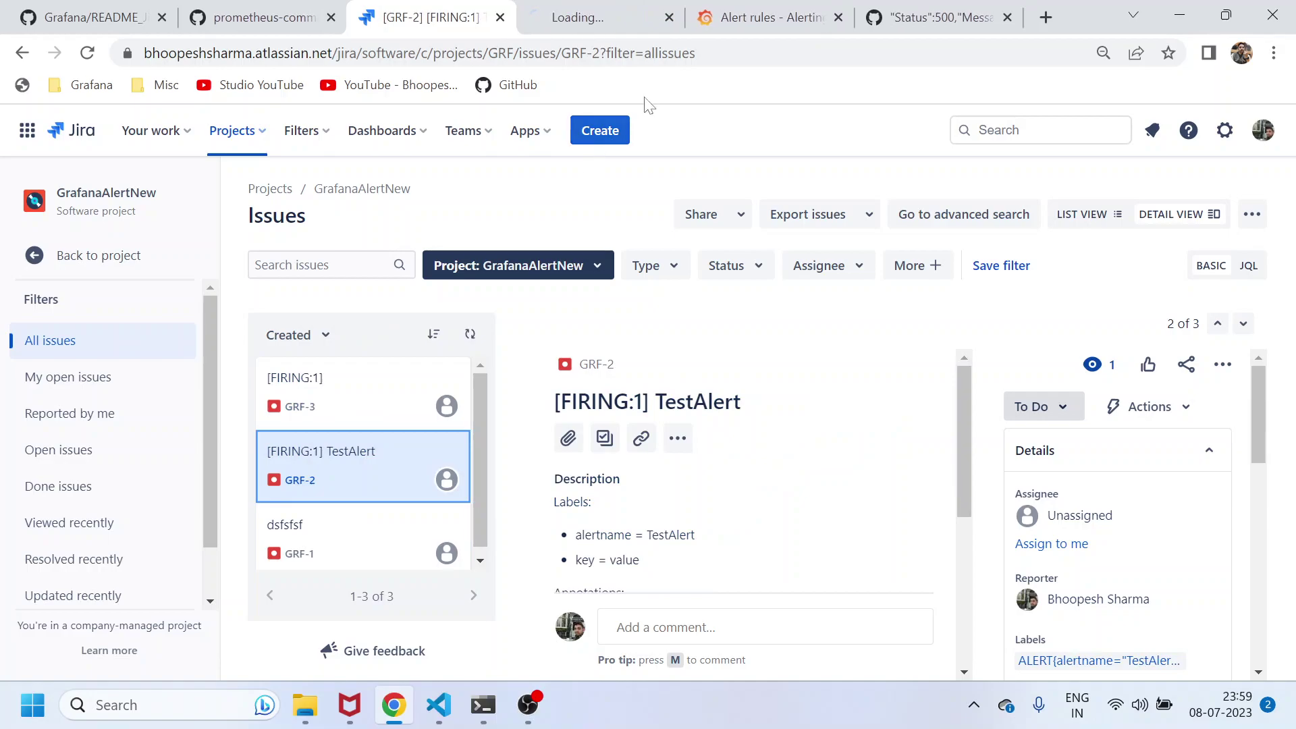
pyautogui.click(626, 19)
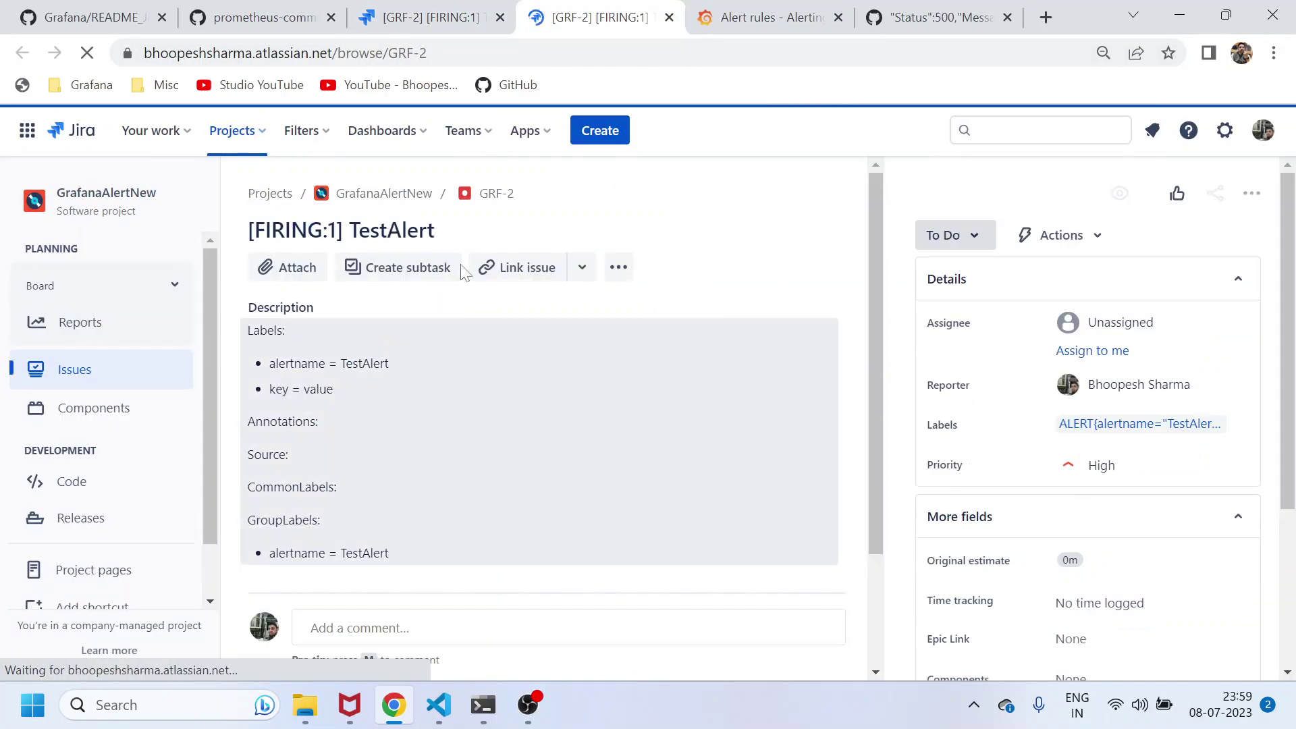
pyautogui.click(669, 17)
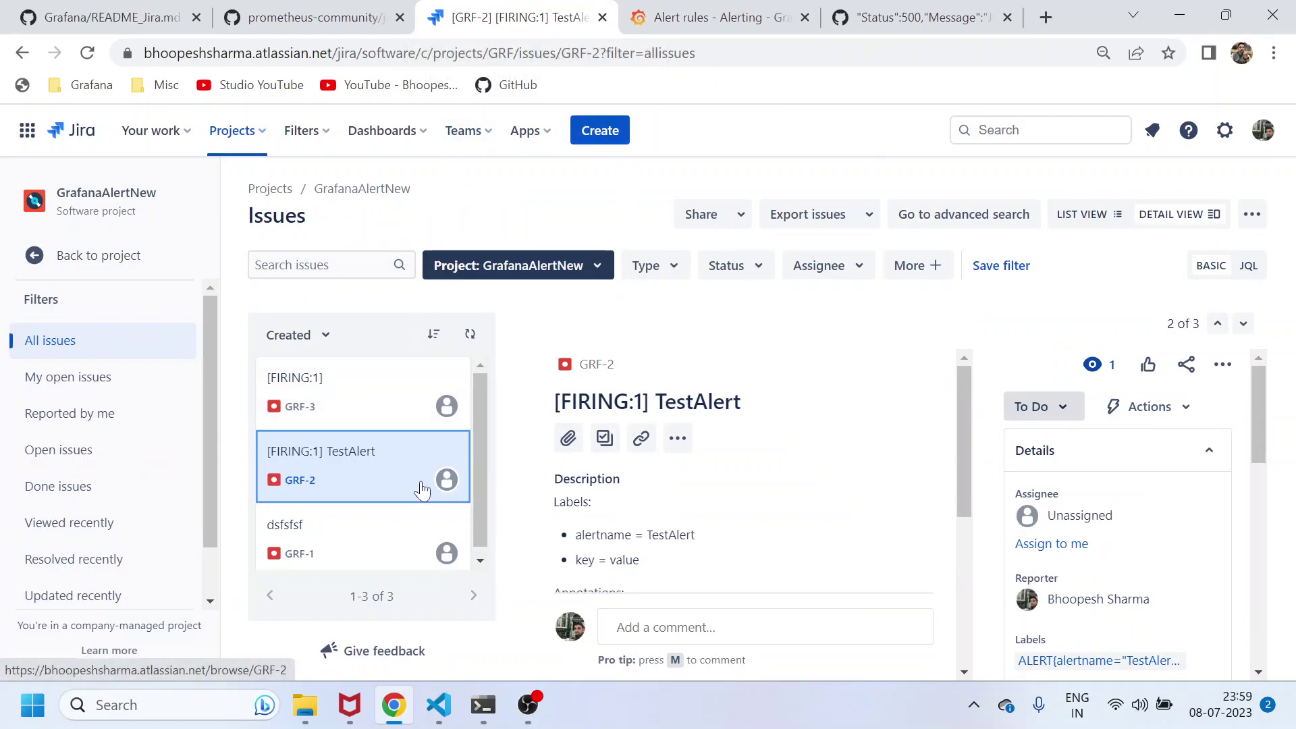
pyautogui.click(438, 705)
# In the Grafana workspace window, select the full jiralert GitHub link on line 7 of README_Jira.md.
pyautogui.click(479, 640)
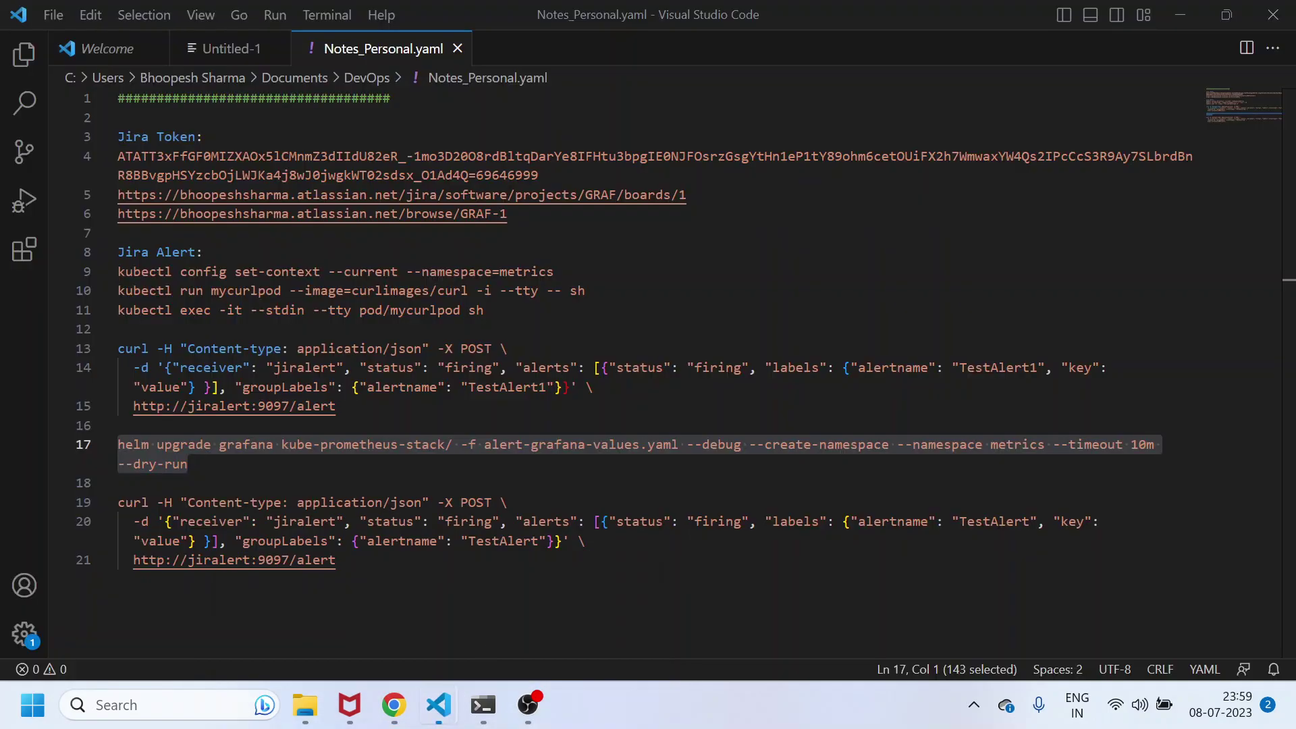
pyautogui.moveTo(445, 703)
pyautogui.click(328, 594)
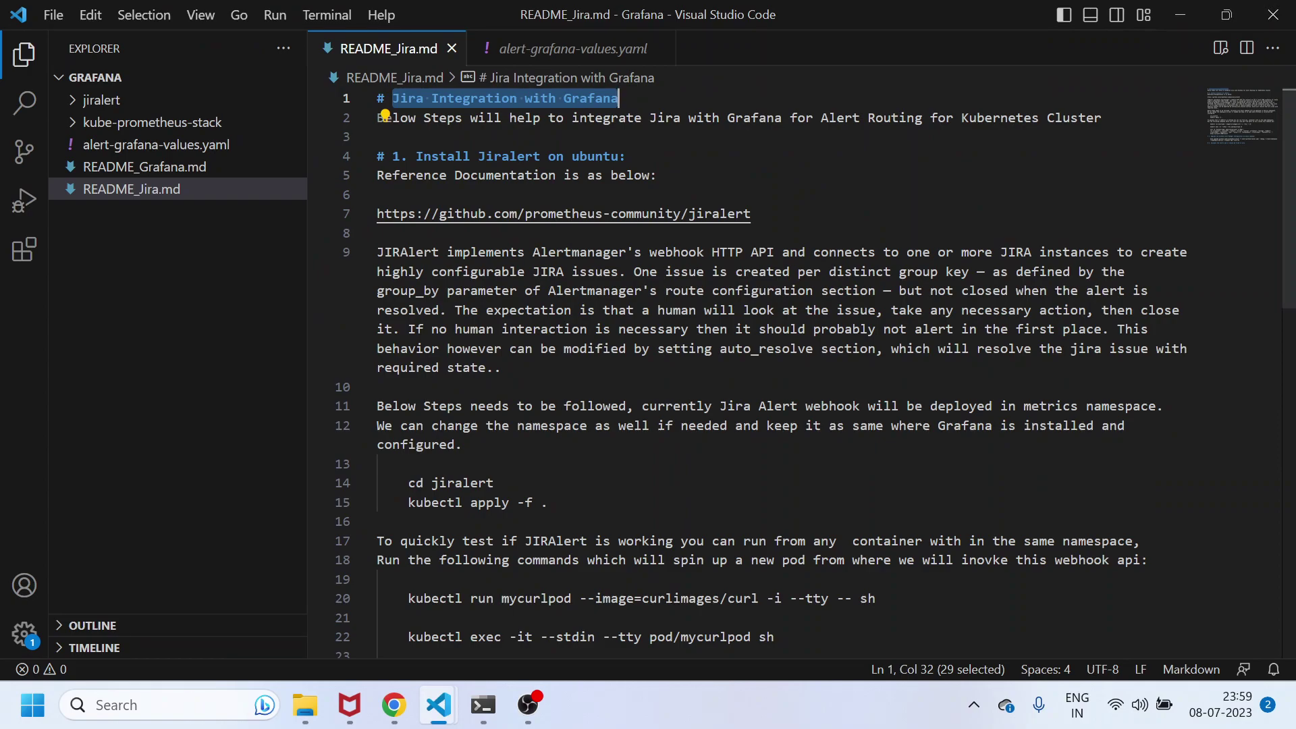
pyautogui.doubleClick(509, 156)
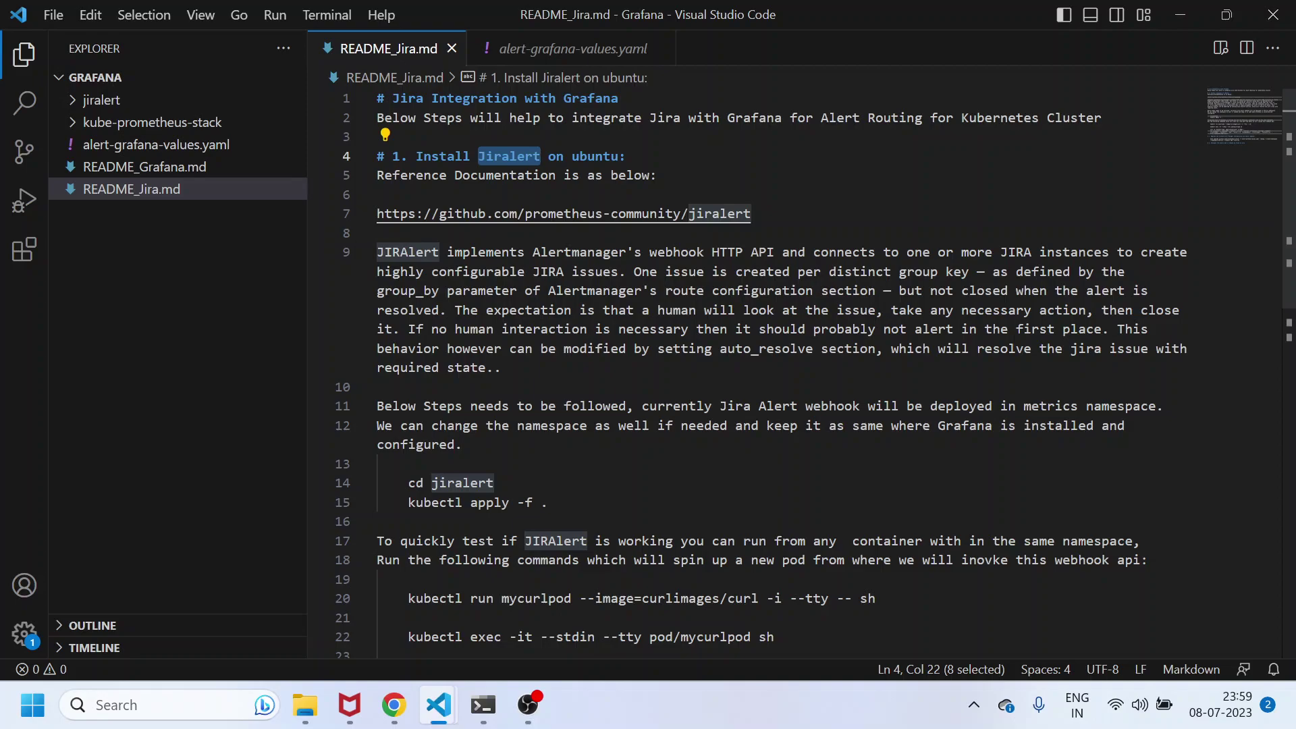
pyautogui.doubleClick(720, 214)
pyautogui.moveTo(719, 214); pyautogui.dragTo(377, 213)
pyautogui.hotkey('ctrl', 'c')
# Paste the copied address into the browser to open the prometheus-community/jiralert GitHub repository.
pyautogui.click(393, 705)
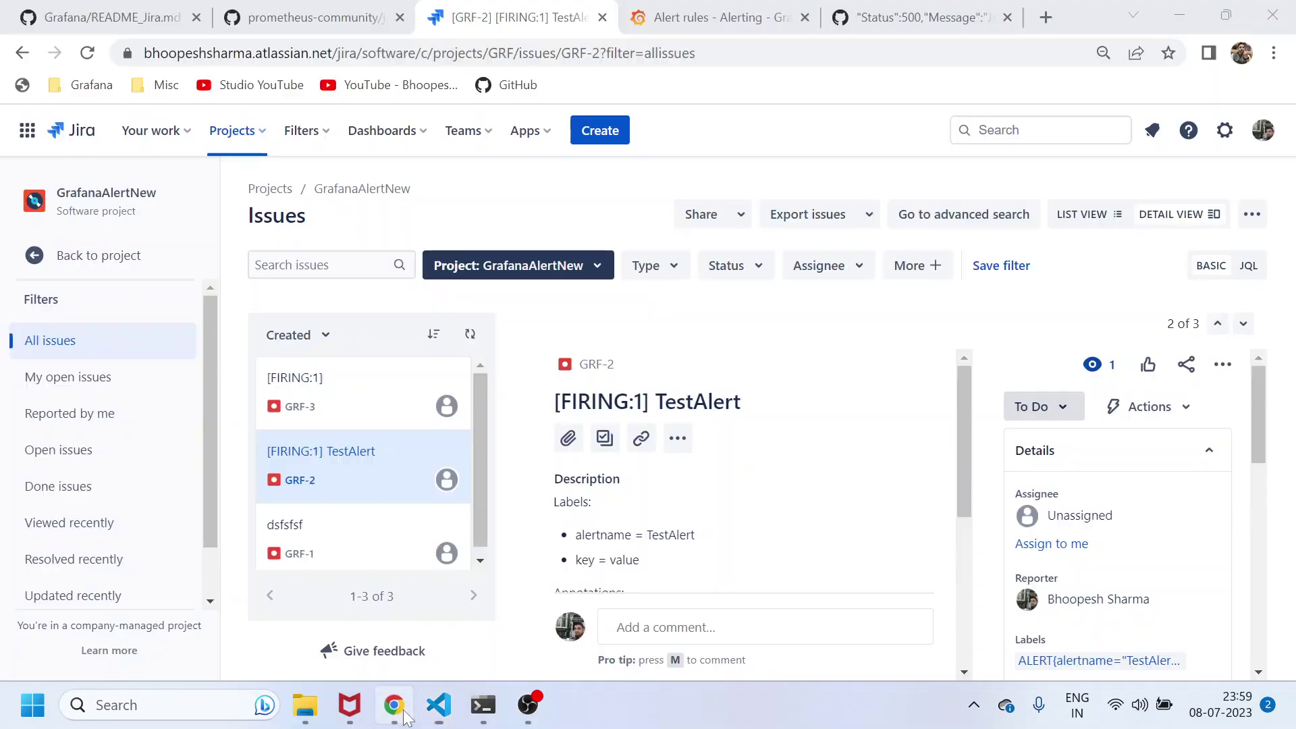
pyautogui.click(719, 16)
pyautogui.click(921, 17)
pyautogui.hotkey('ctrl', 'l')
pyautogui.hotkey('ctrl', 'v')
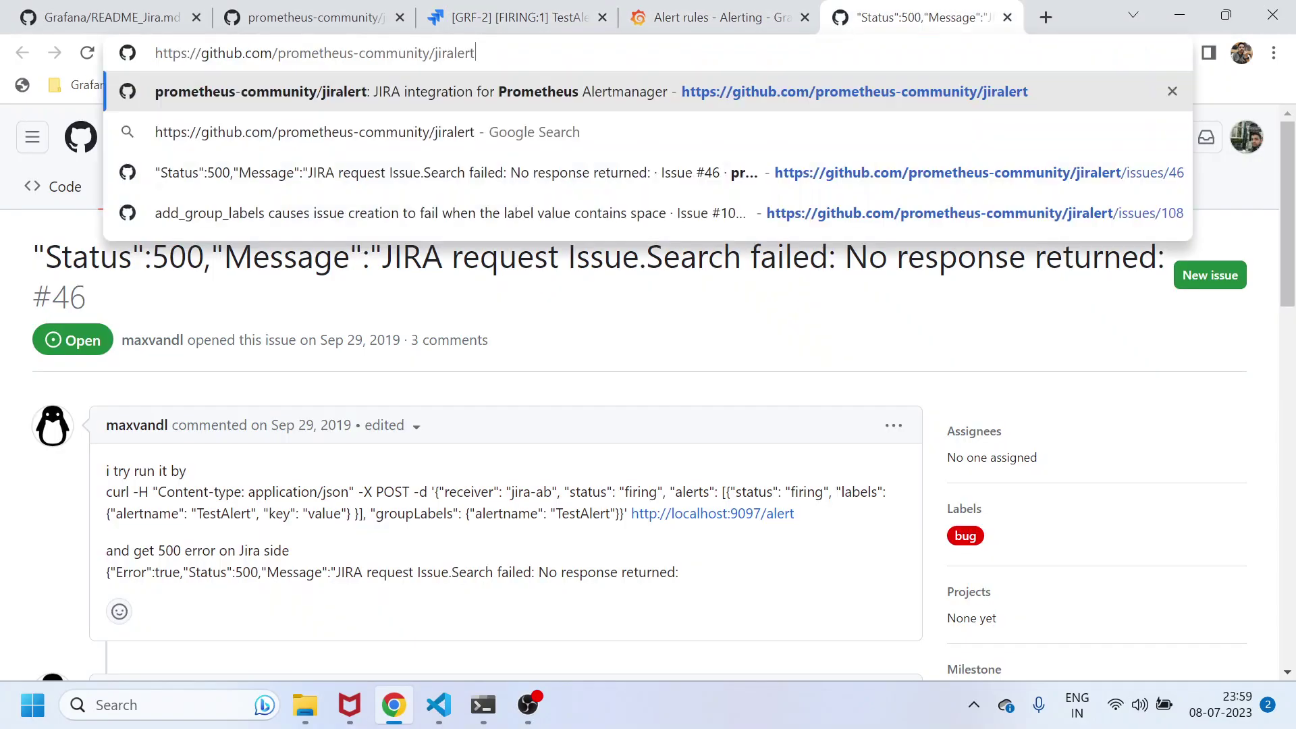
pyautogui.press('Return')
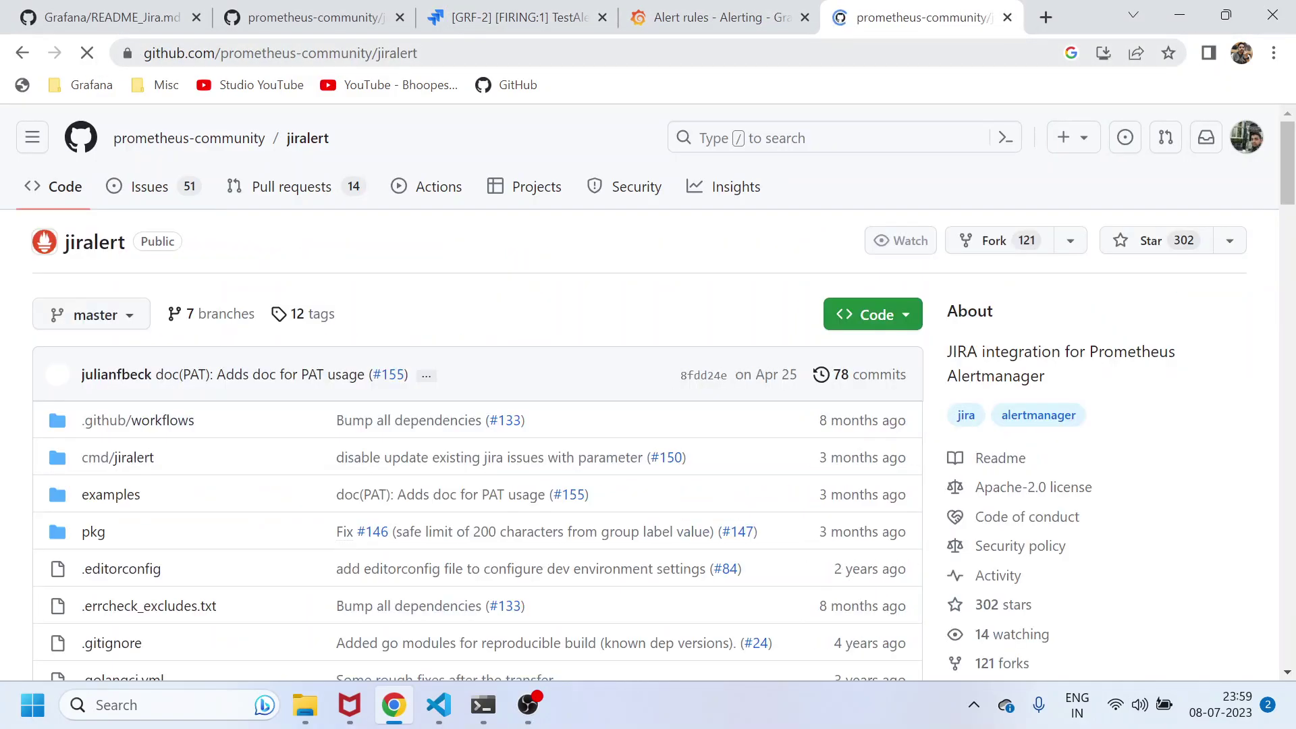
# Read through the jiralert repository overview, then return to the README_Jira.md editor window.
pyautogui.scroll(-5, 408, 445)
pyautogui.scroll(-10, 402, 464)
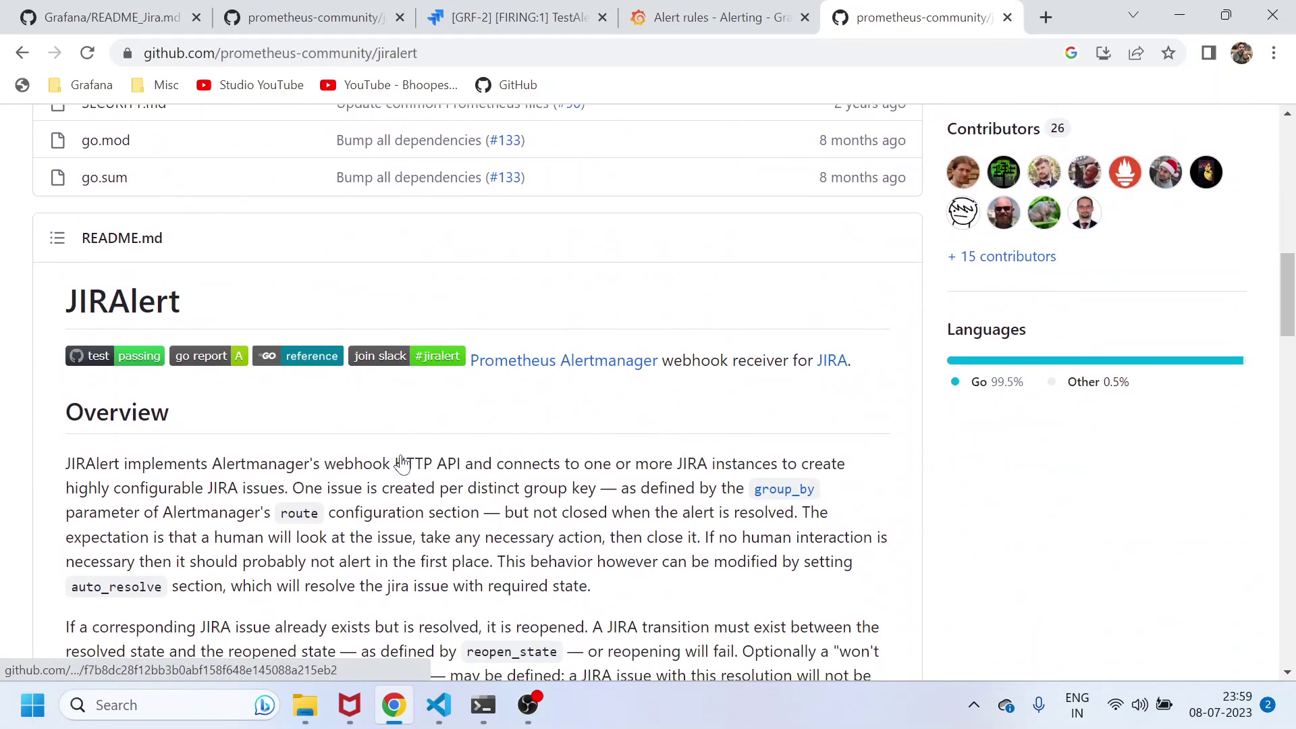
pyautogui.scroll(-5, 405, 471)
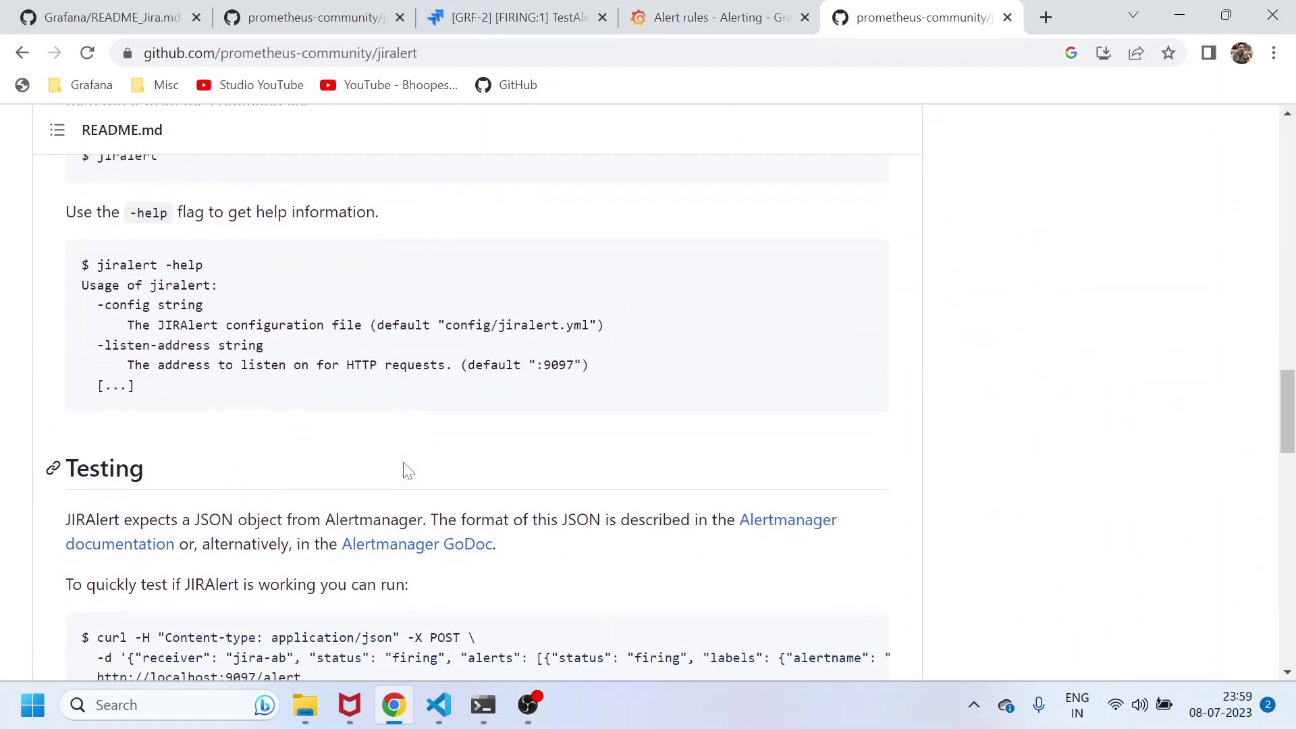
pyautogui.scroll(-9, 410, 471)
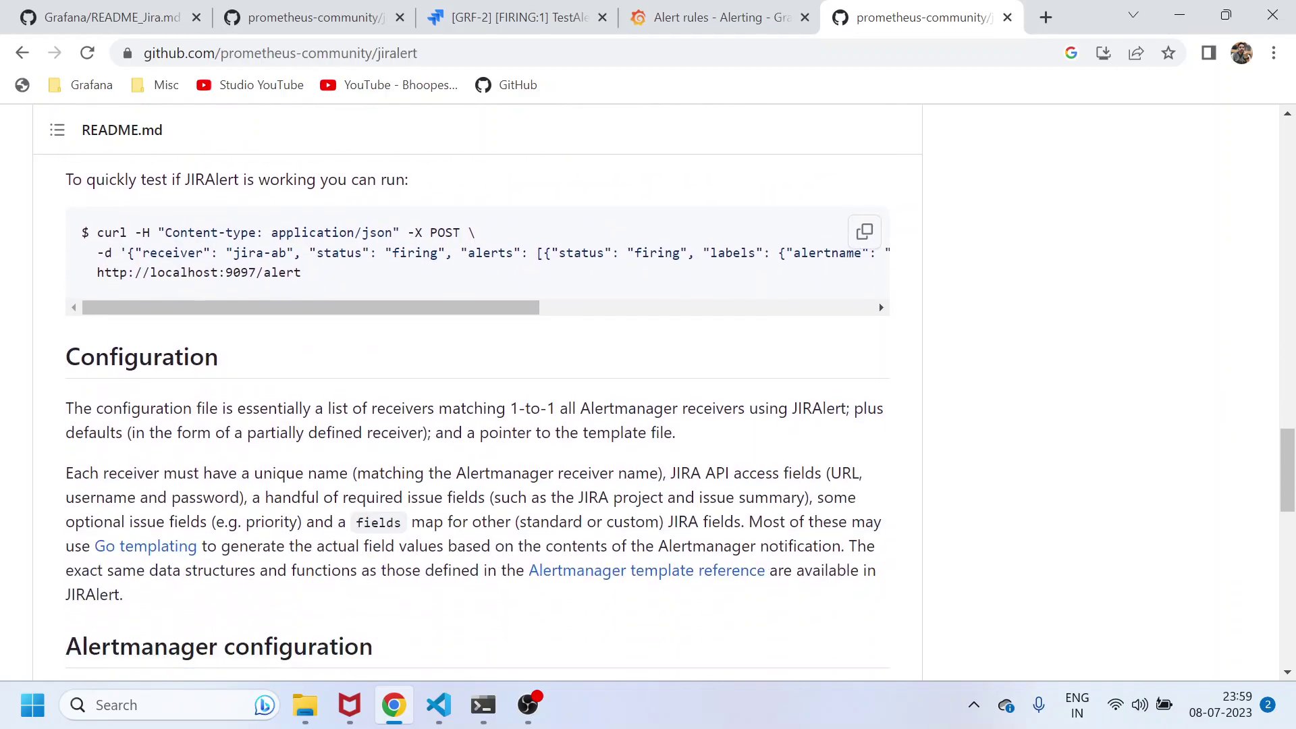
pyautogui.scroll(-9, 408, 469)
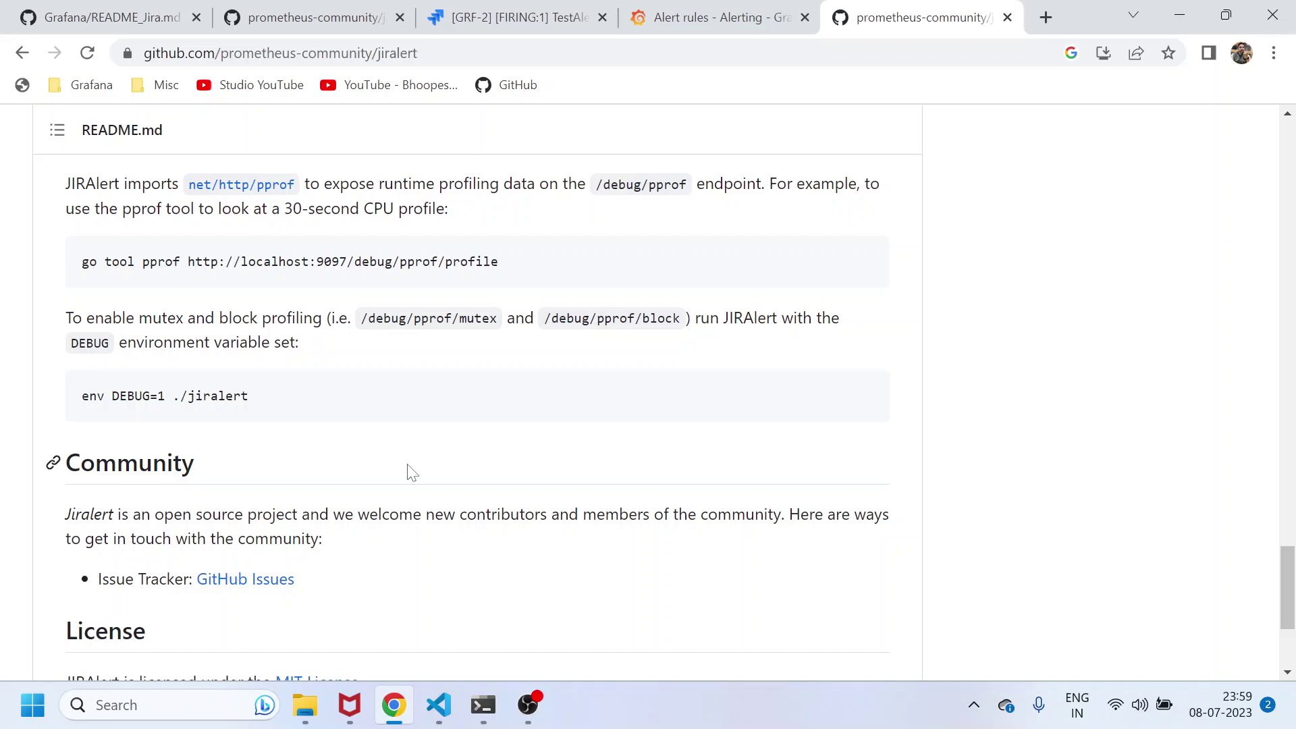
pyautogui.scroll(-4, 402, 489)
pyautogui.scroll(17, 399, 526)
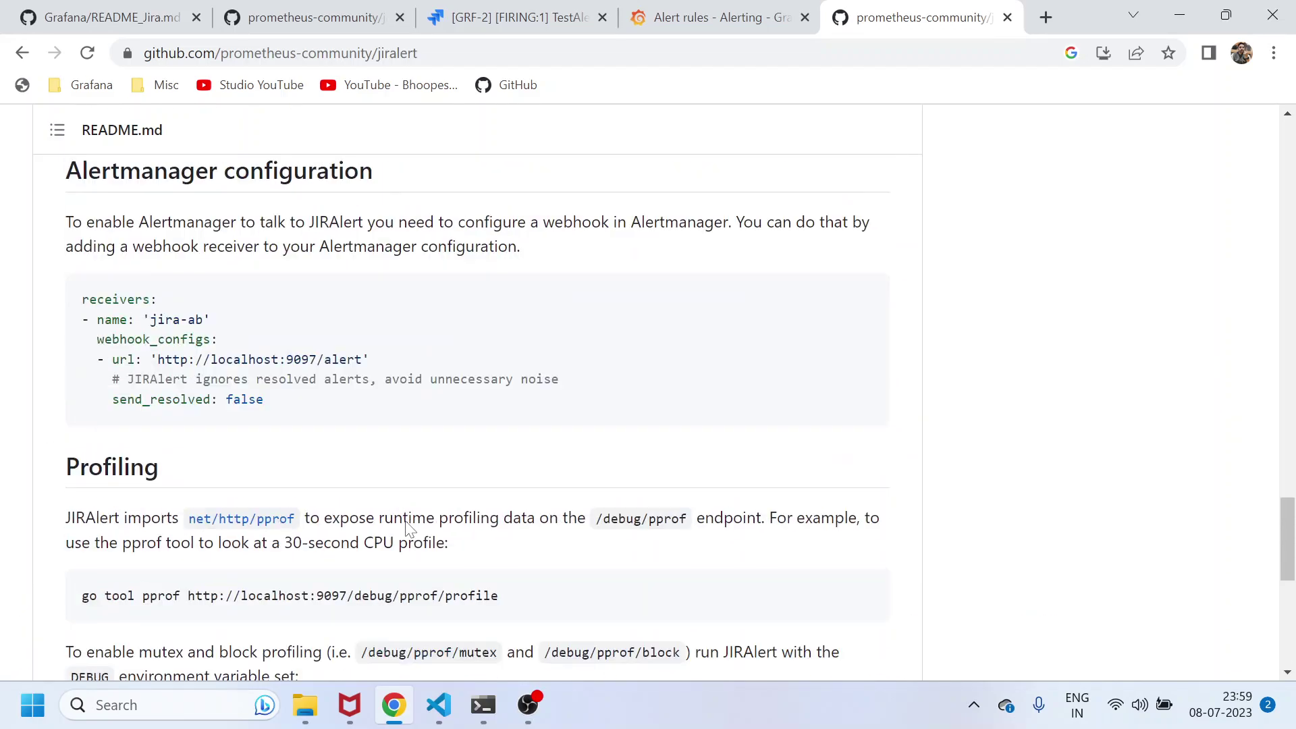
pyautogui.scroll(12, 410, 536)
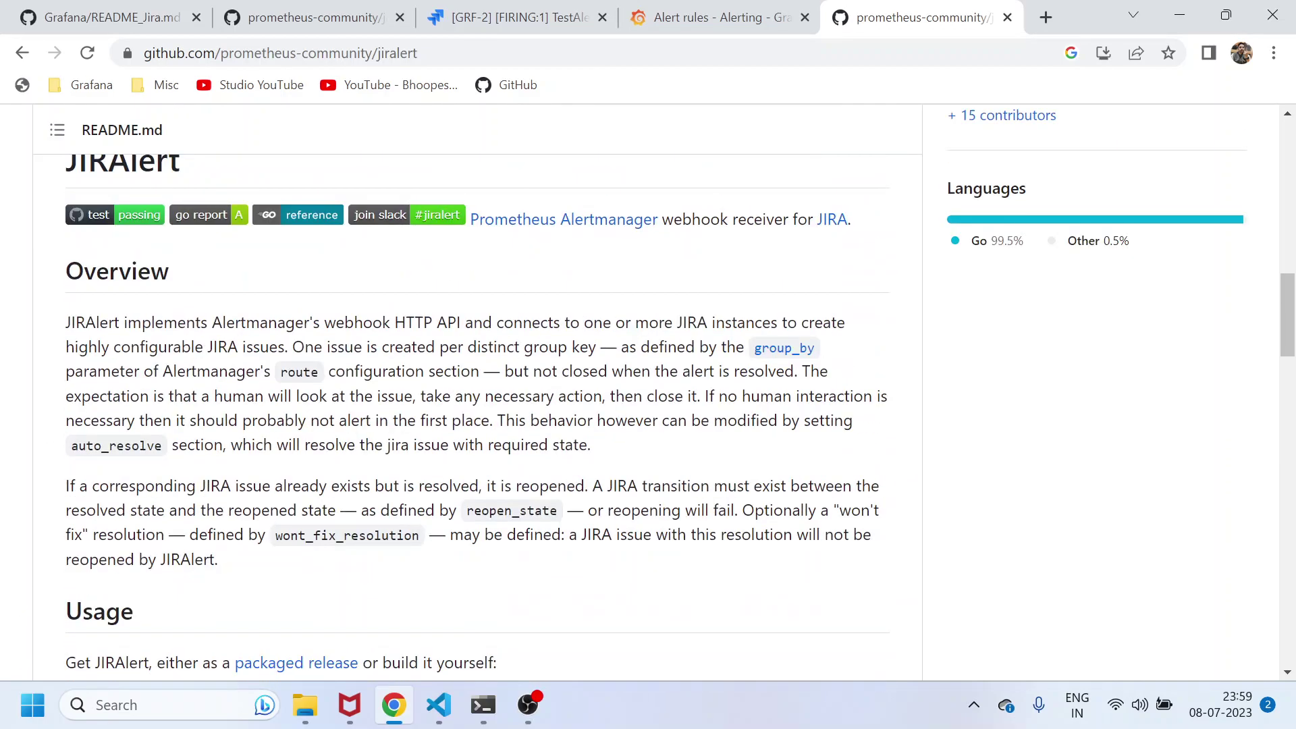
pyautogui.scroll(15, 378, 324)
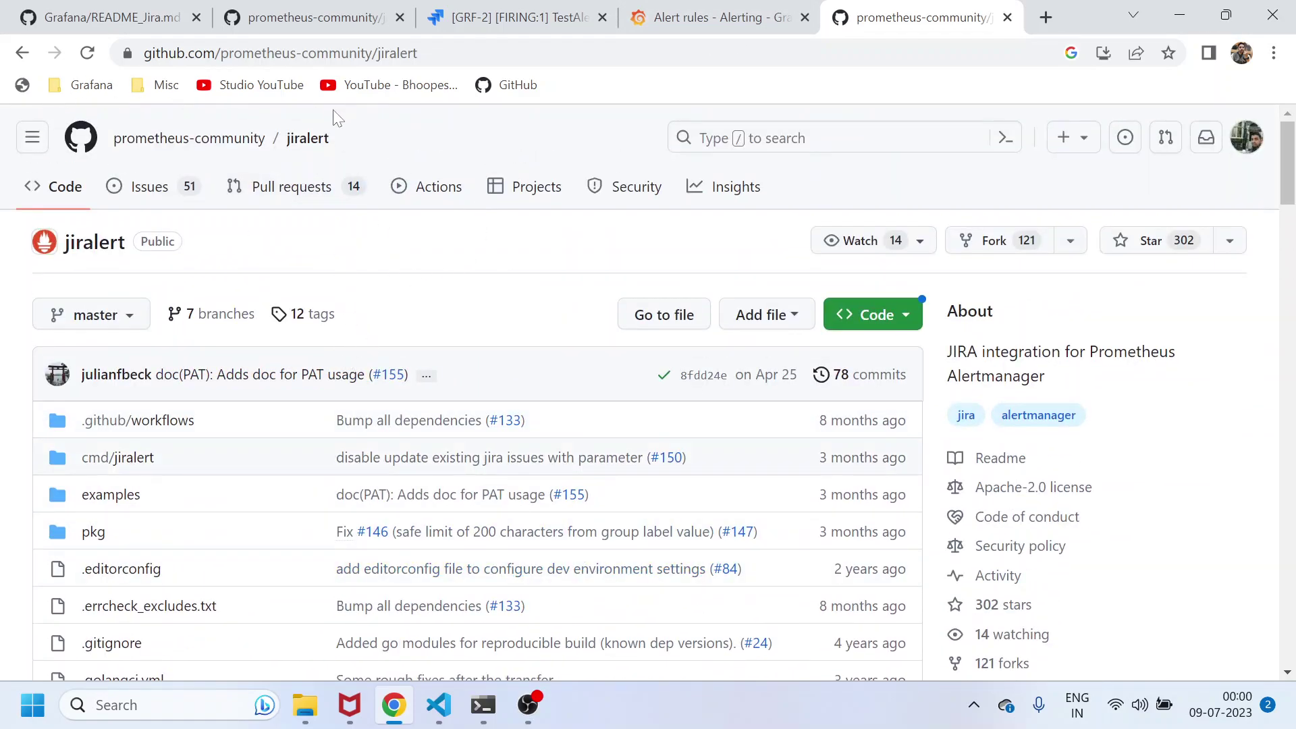
pyautogui.click(439, 705)
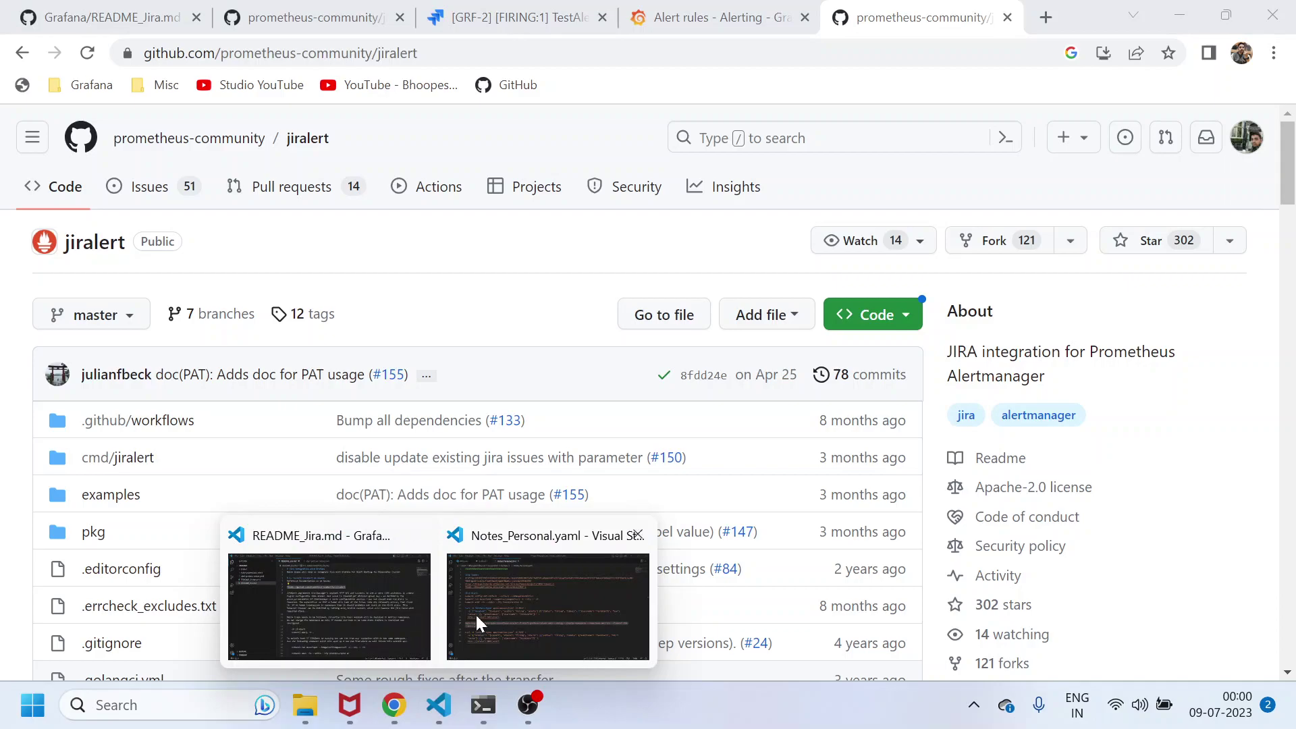
pyautogui.click(366, 614)
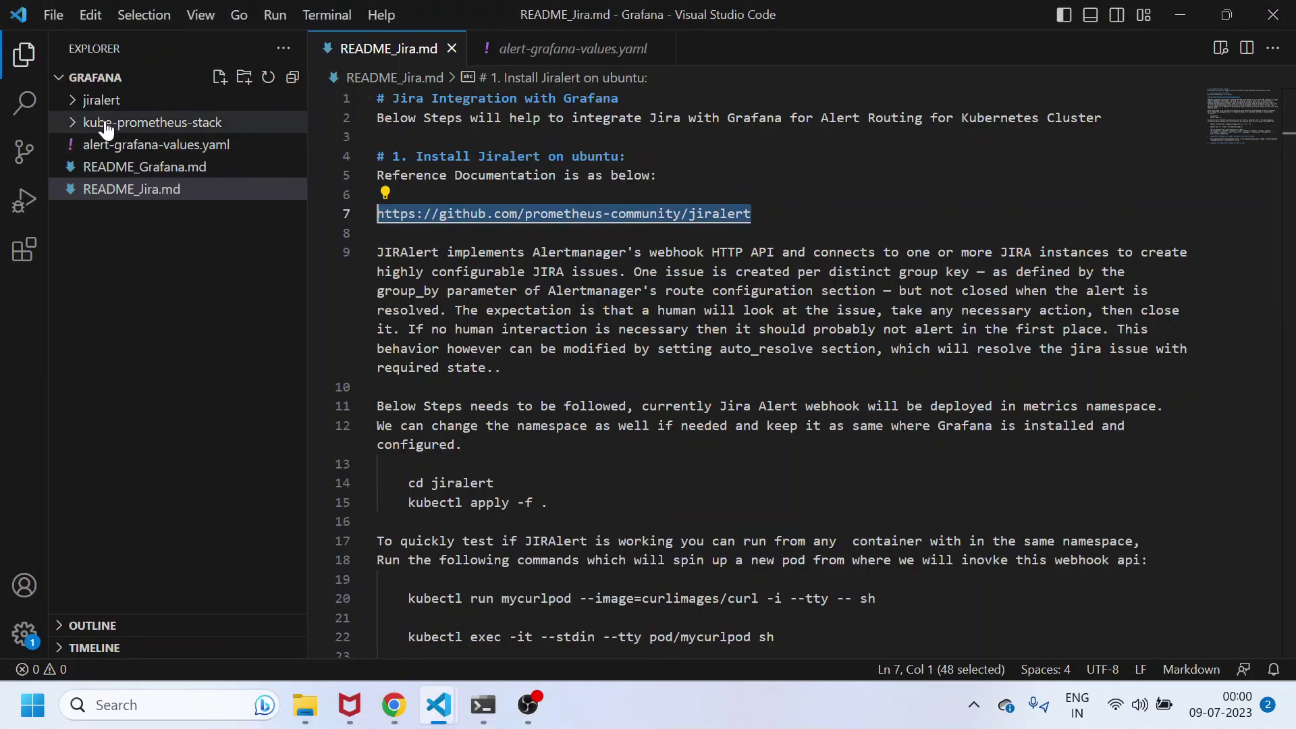
# Expand the jiralert folder and review its deployment.yaml manifest.
pyautogui.click(92, 101)
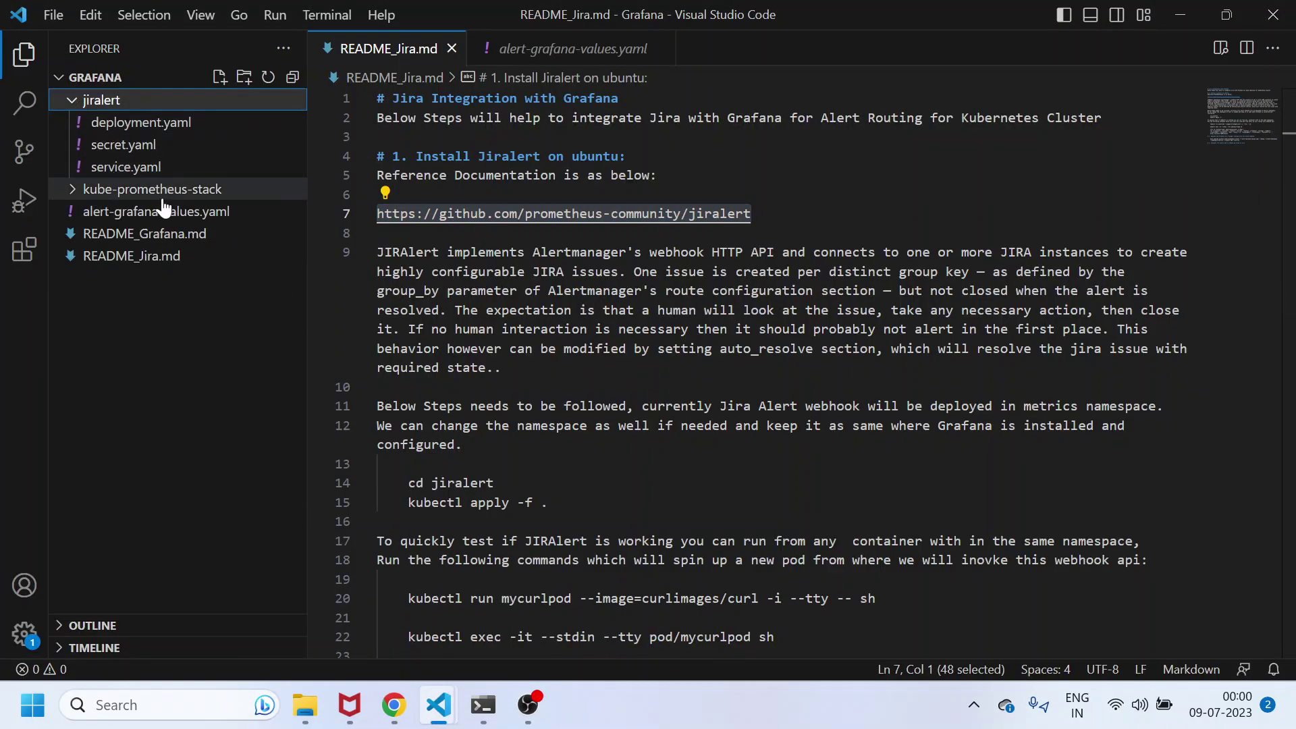
pyautogui.click(110, 123)
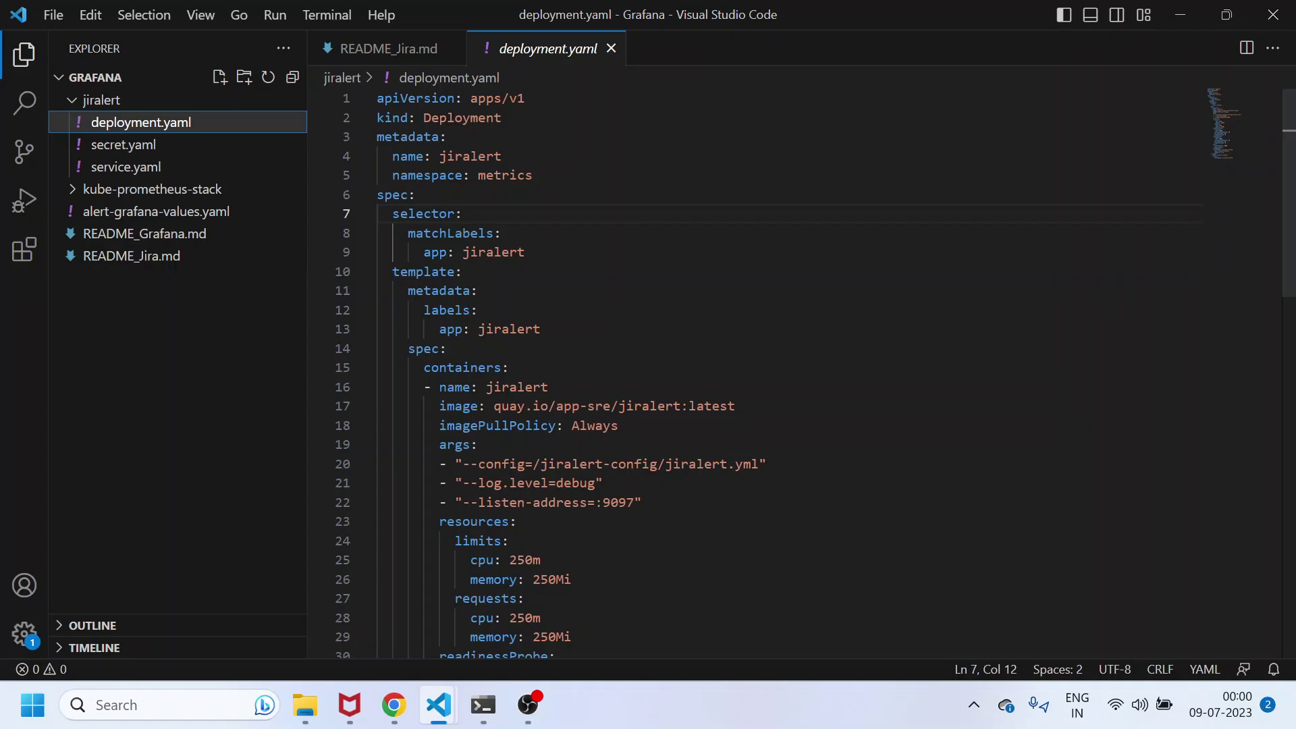
pyautogui.scroll(-1, 675, 371)
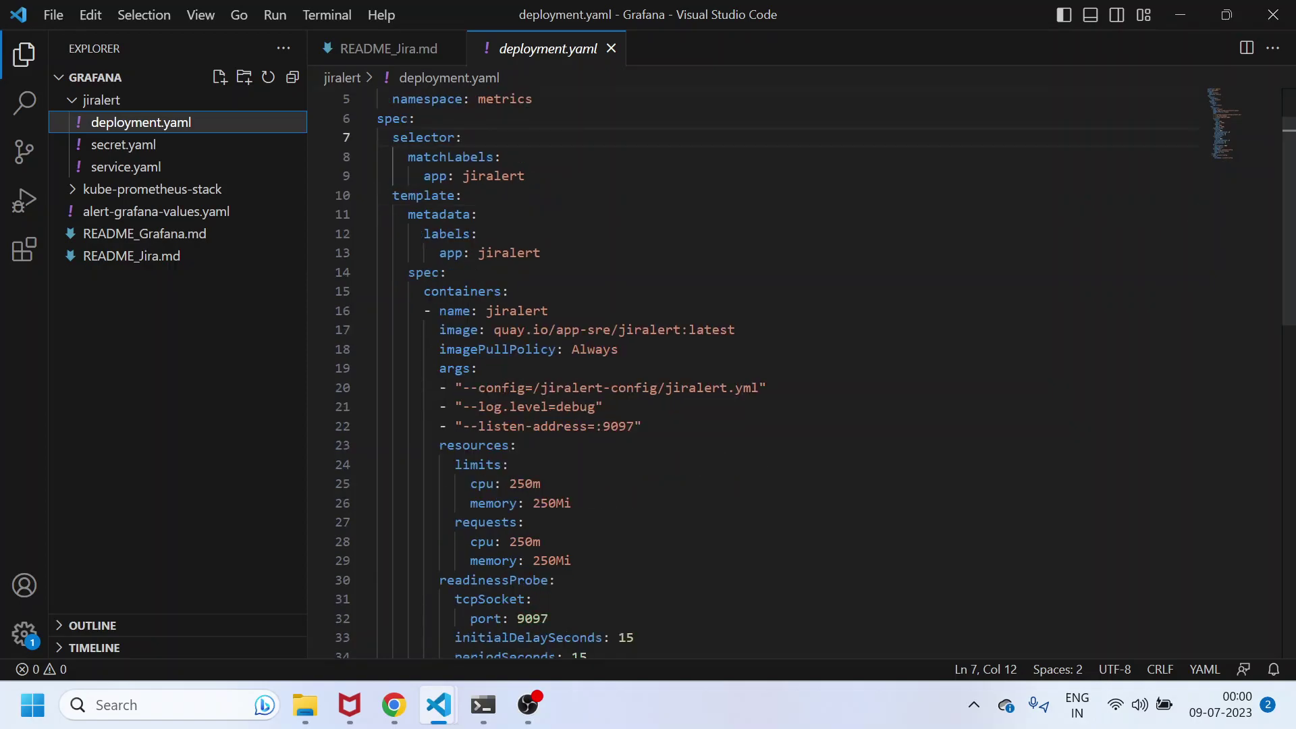
pyautogui.moveTo(735, 330); pyautogui.dragTo(471, 330)
pyautogui.scroll(-4, 471, 330)
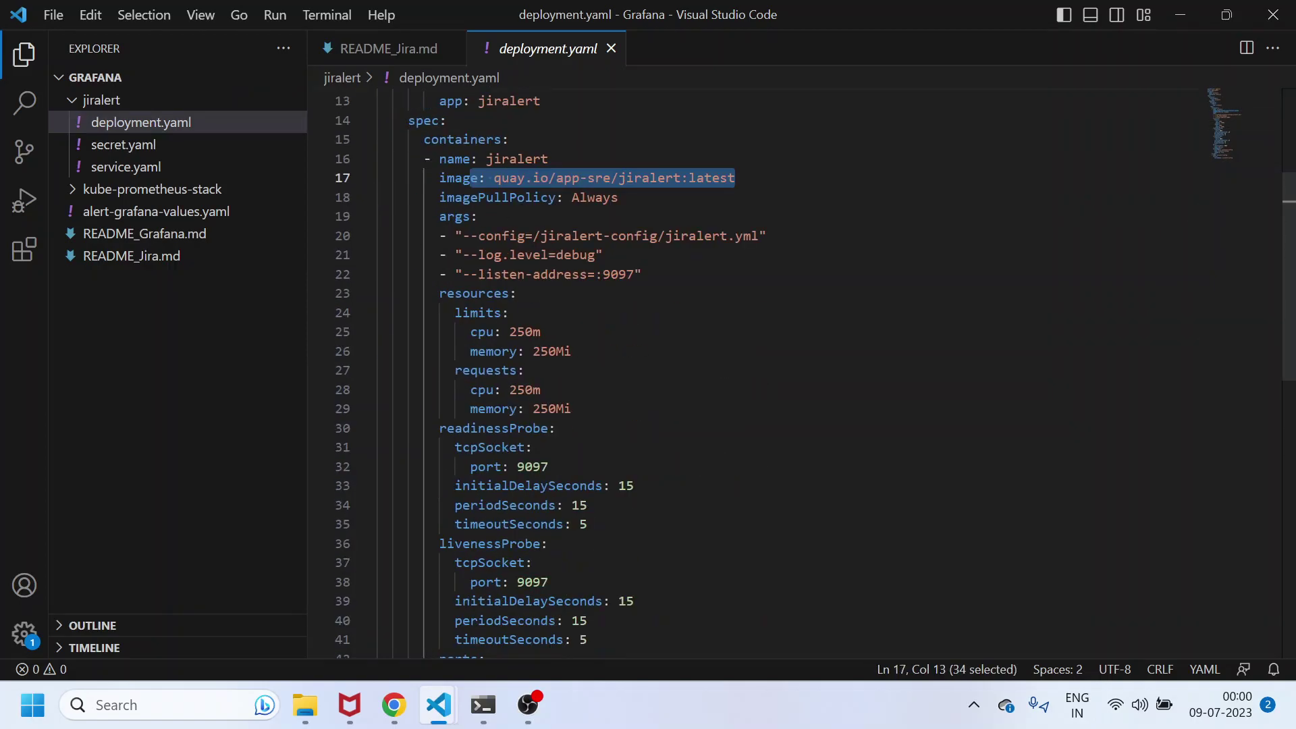
pyautogui.scroll(-2, 776, 371)
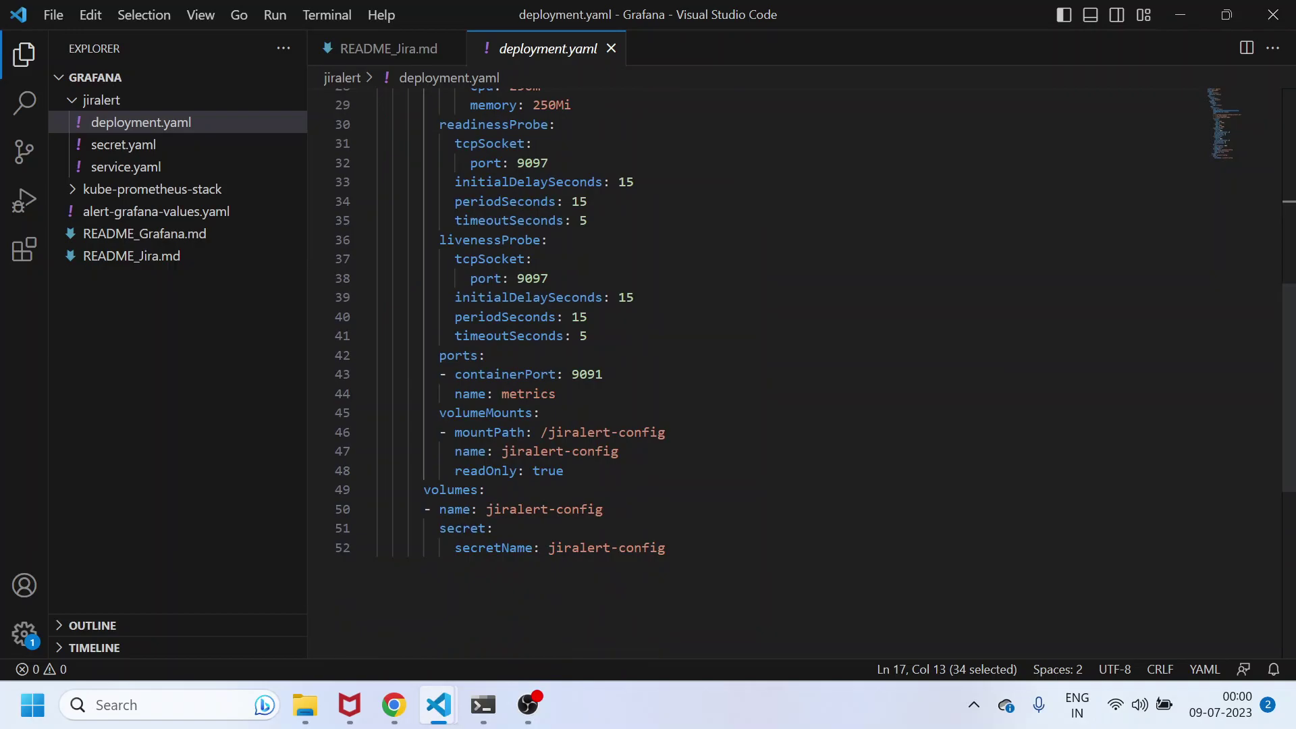
# Open secret.yaml and inspect its Jira access fields: api_url site URL, user and password.
pyautogui.click(126, 155)
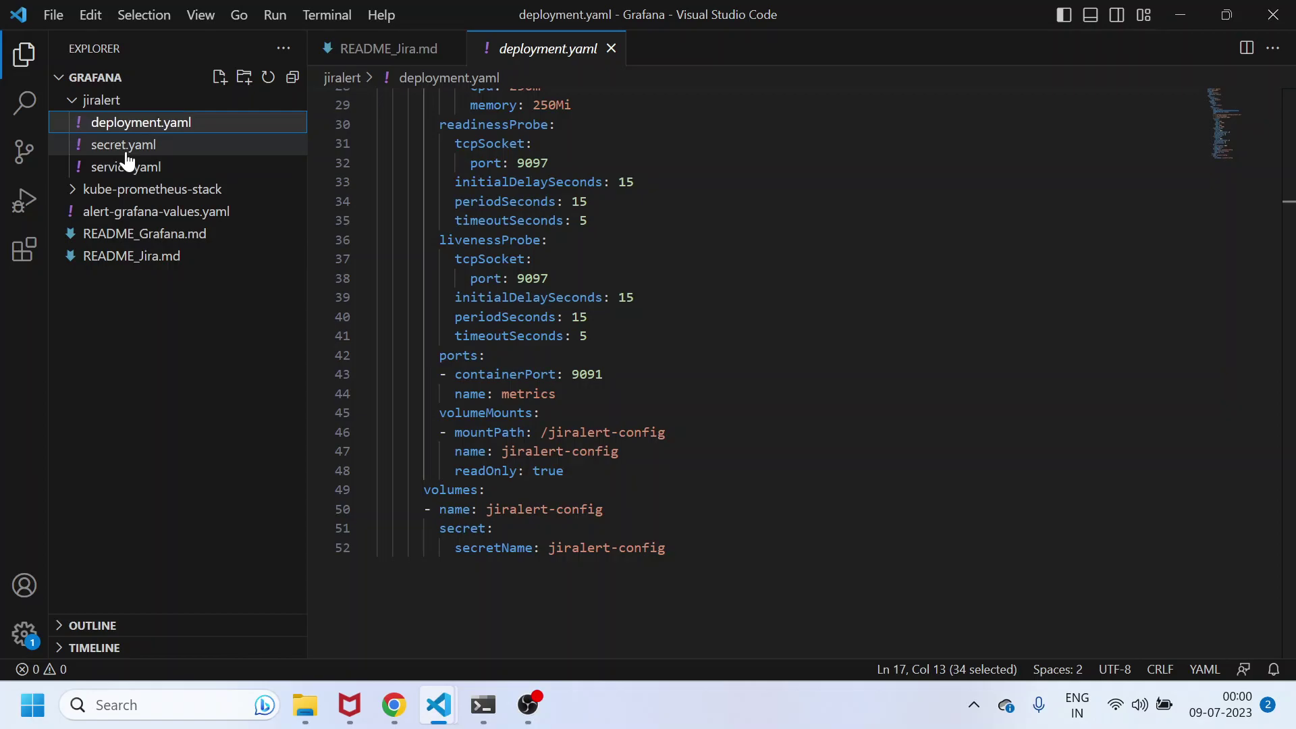
pyautogui.click(125, 145)
pyautogui.hscroll(-10, 776, 650)
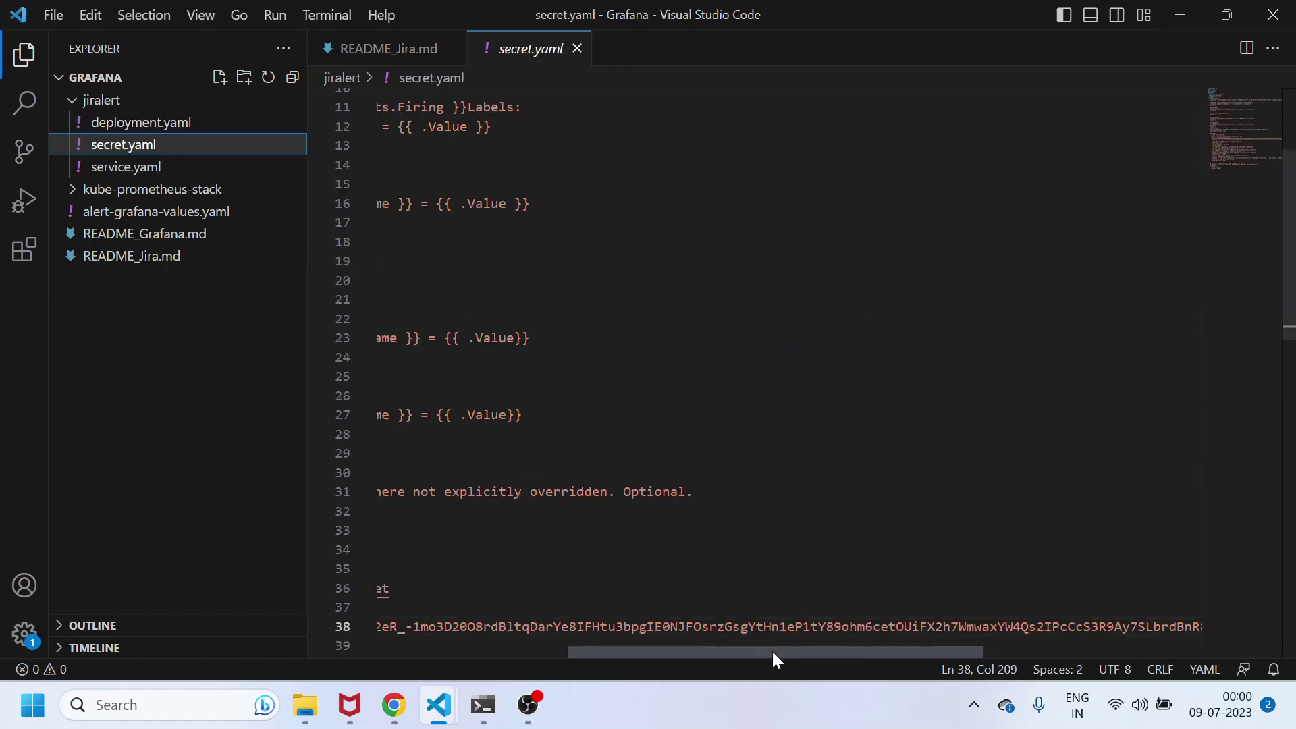
pyautogui.scroll(1, 567, 649)
pyautogui.scroll(2, 777, 371)
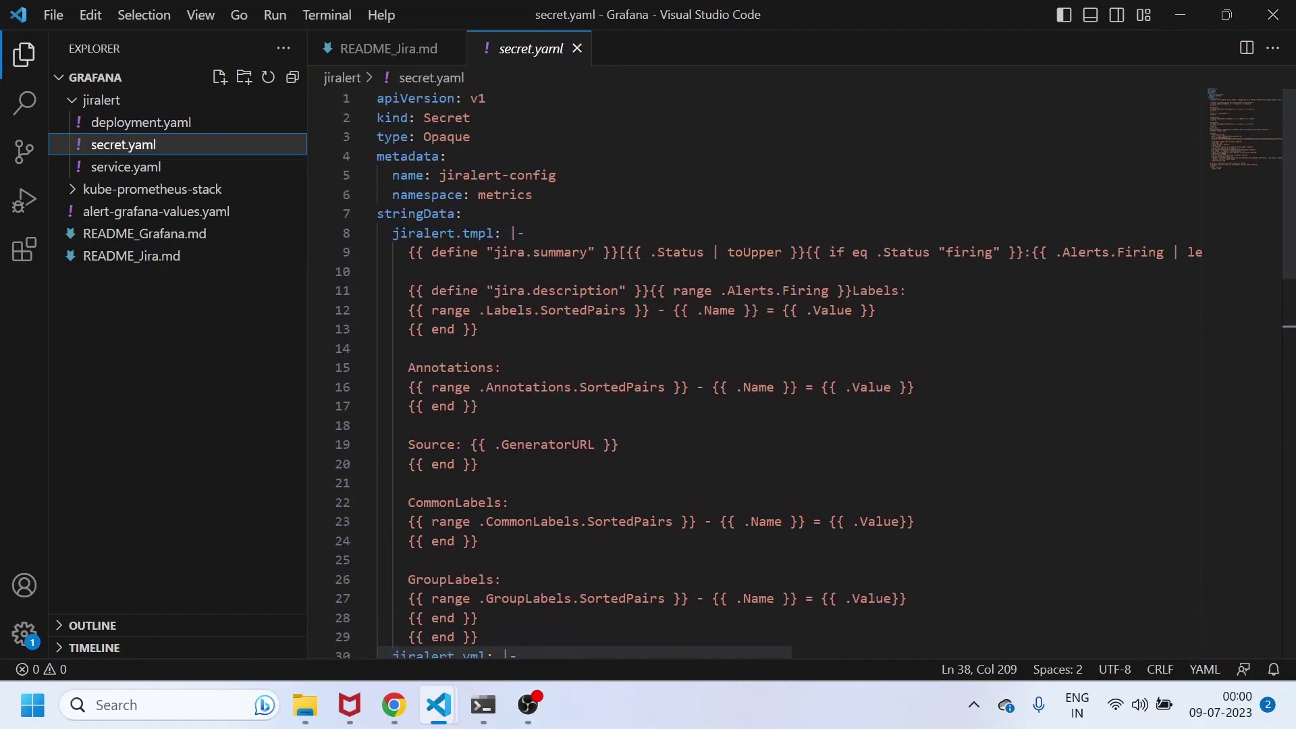
pyautogui.scroll(-5, 777, 371)
pyautogui.scroll(-3, 777, 371)
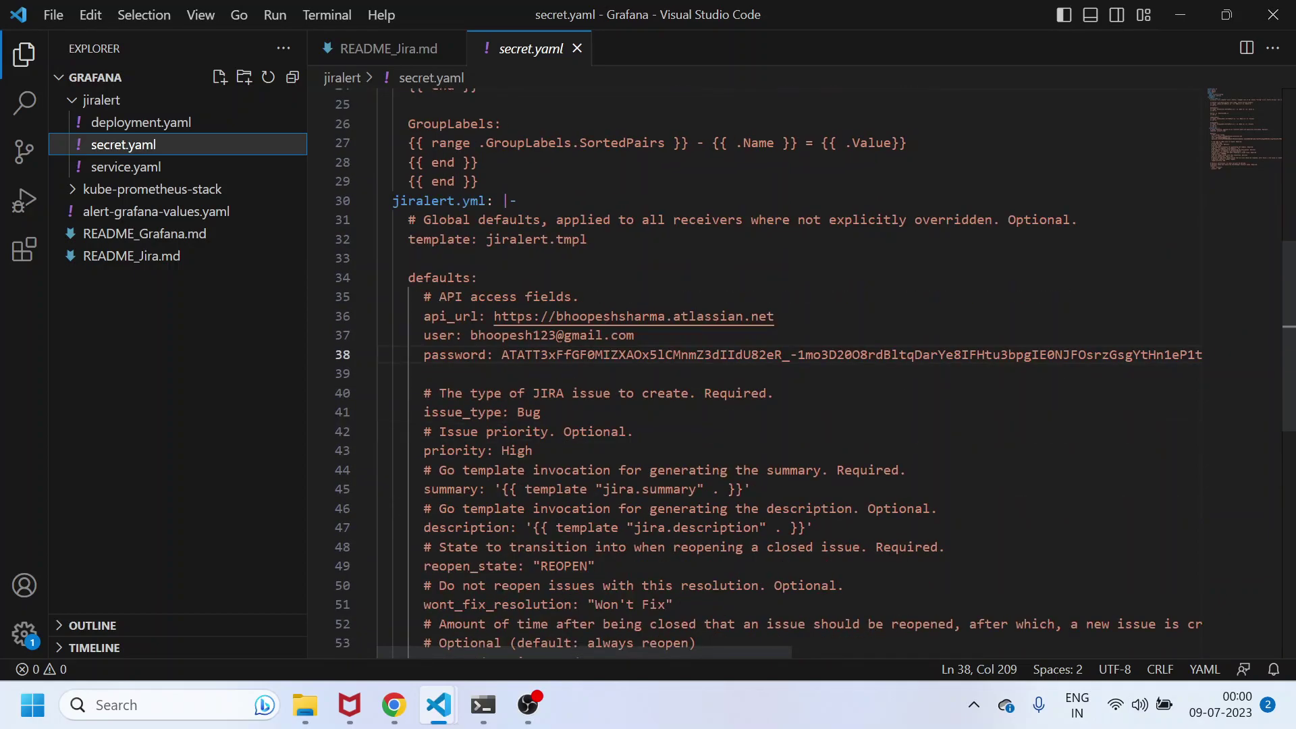
pyautogui.moveTo(424, 316); pyautogui.dragTo(378, 374)
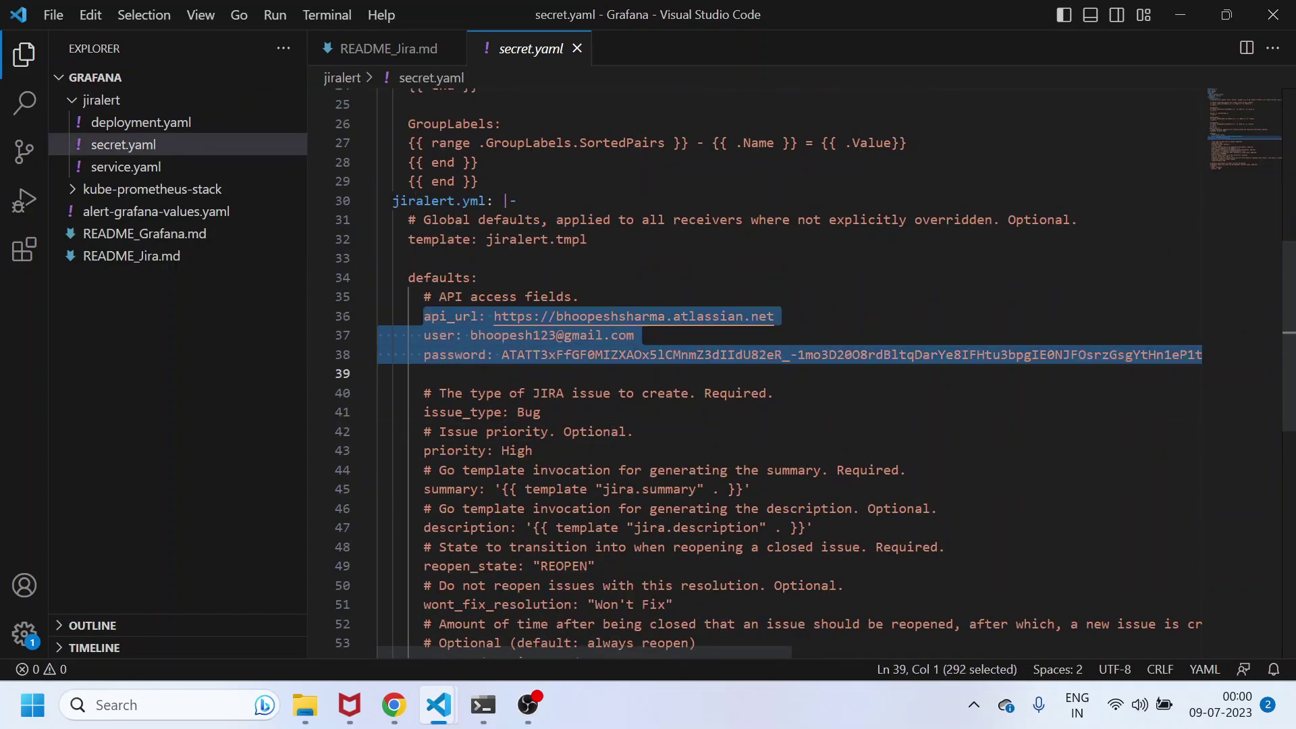
pyautogui.doubleClick(450, 316)
pyautogui.moveTo(775, 316); pyautogui.dragTo(493, 316)
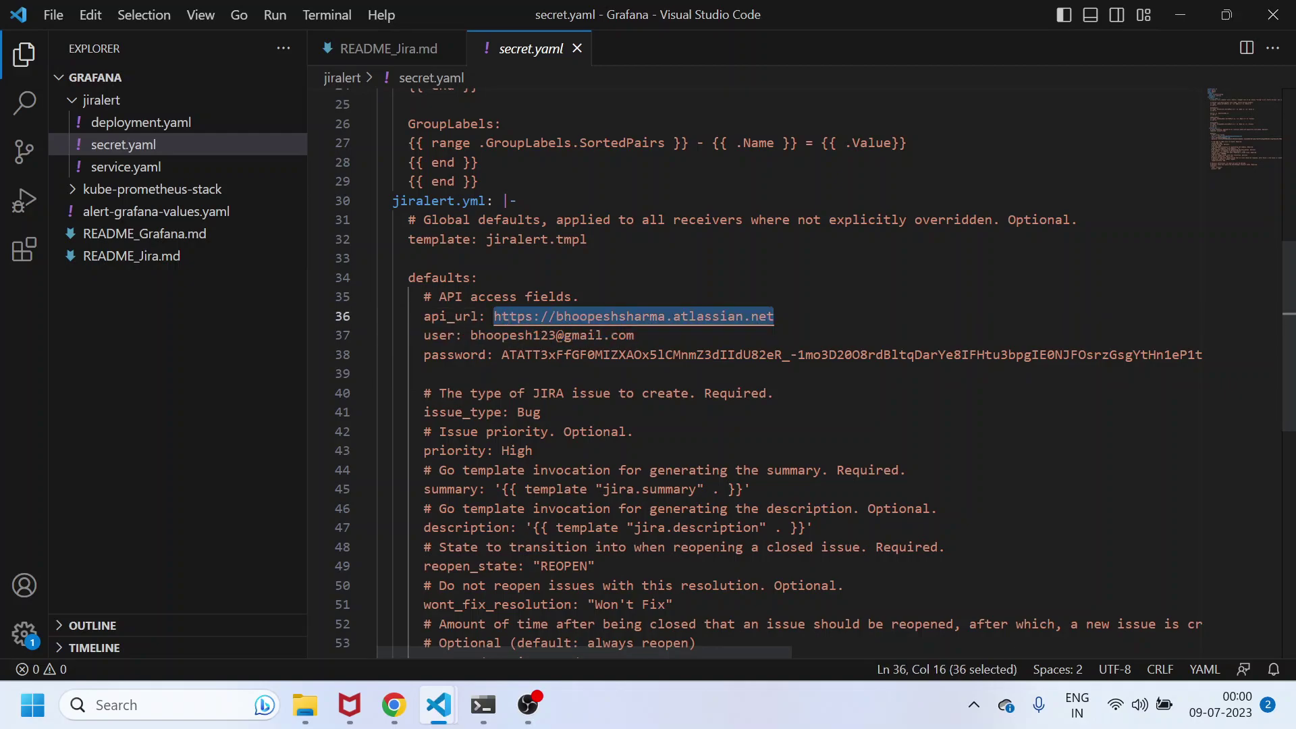
pyautogui.moveTo(556, 316); pyautogui.dragTo(666, 316)
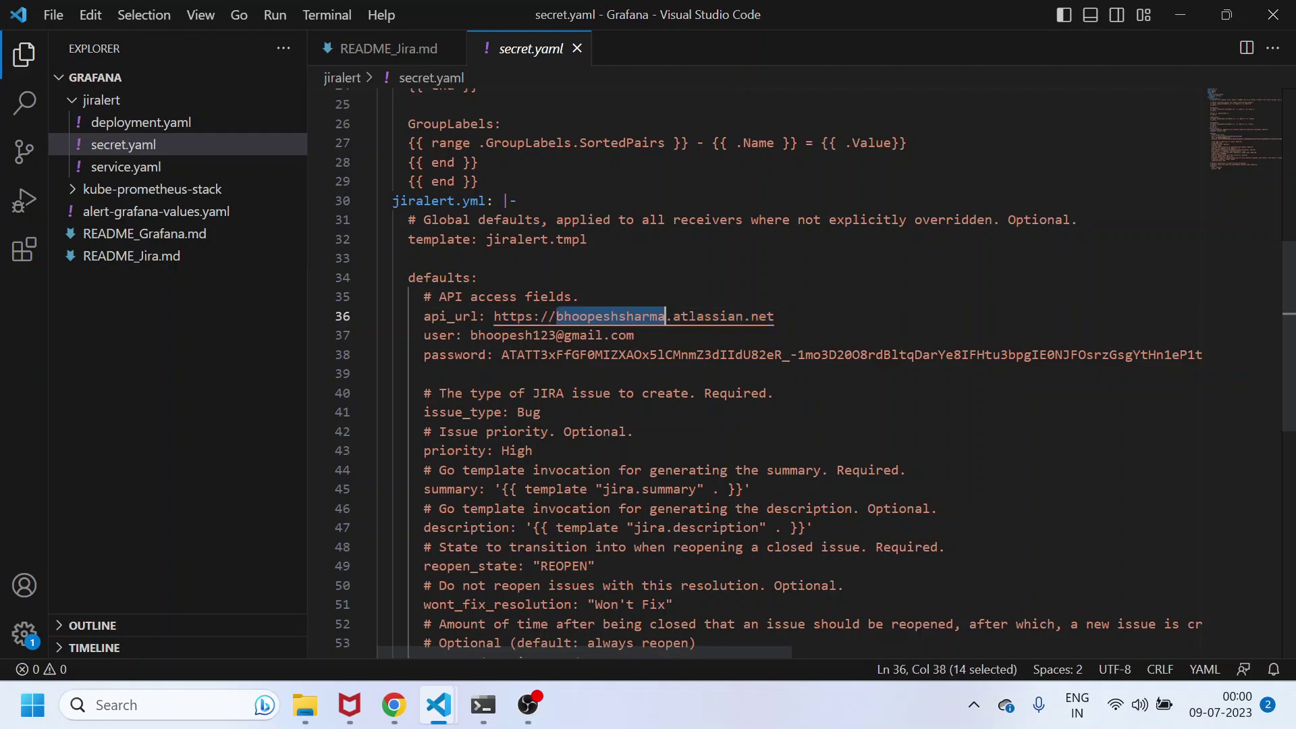
pyautogui.moveTo(774, 316); pyautogui.dragTo(494, 316)
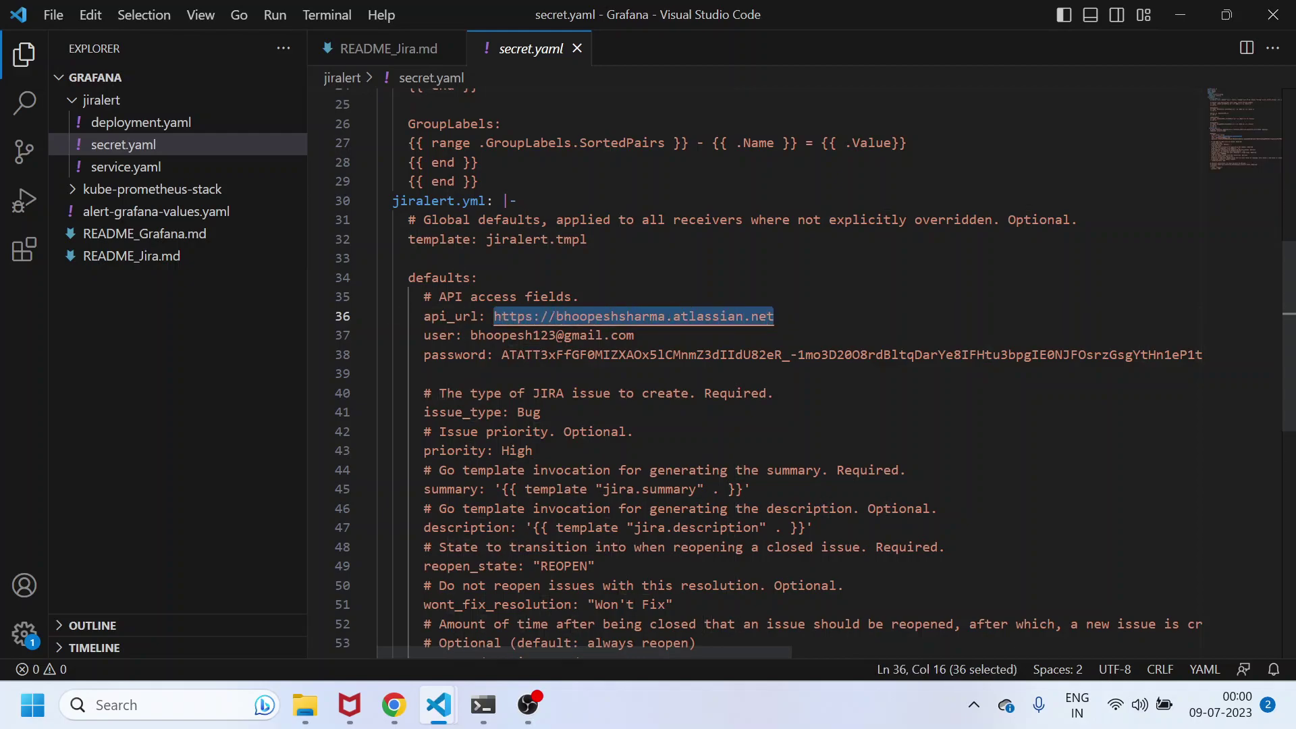
pyautogui.doubleClick(513, 335)
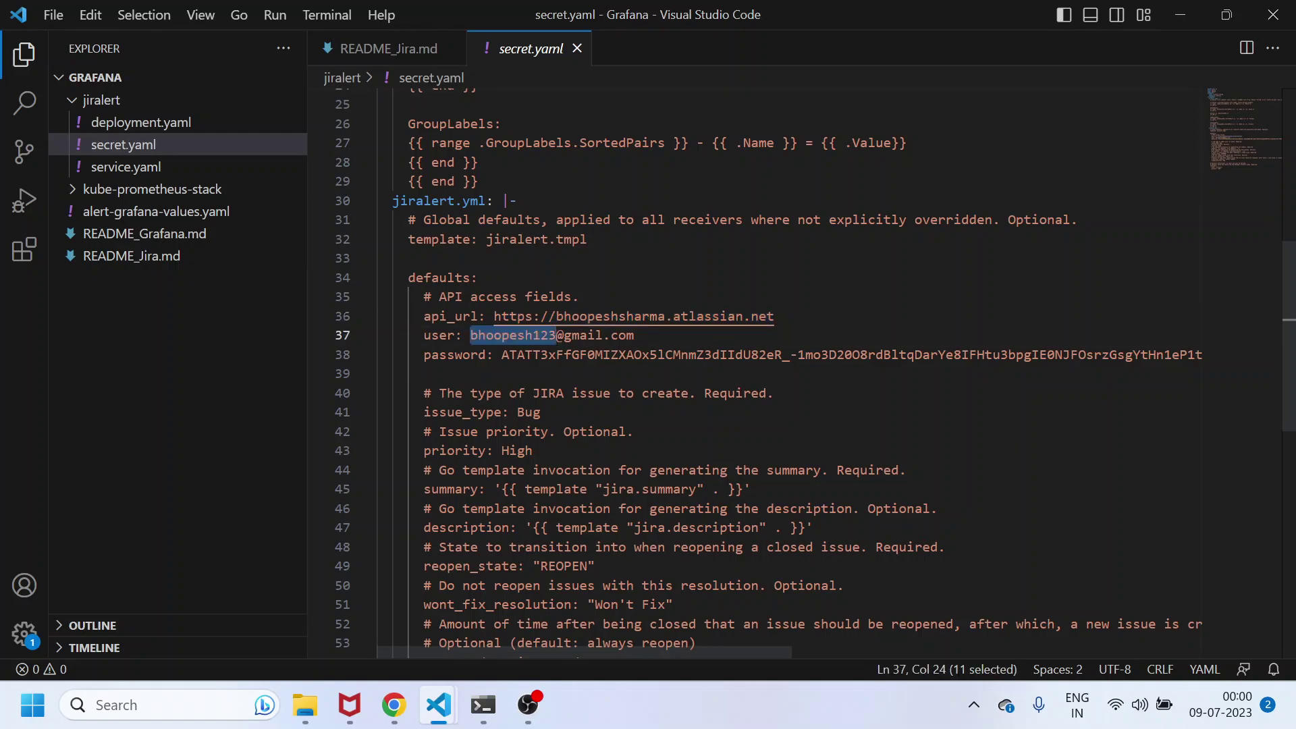
pyautogui.doubleClick(455, 354)
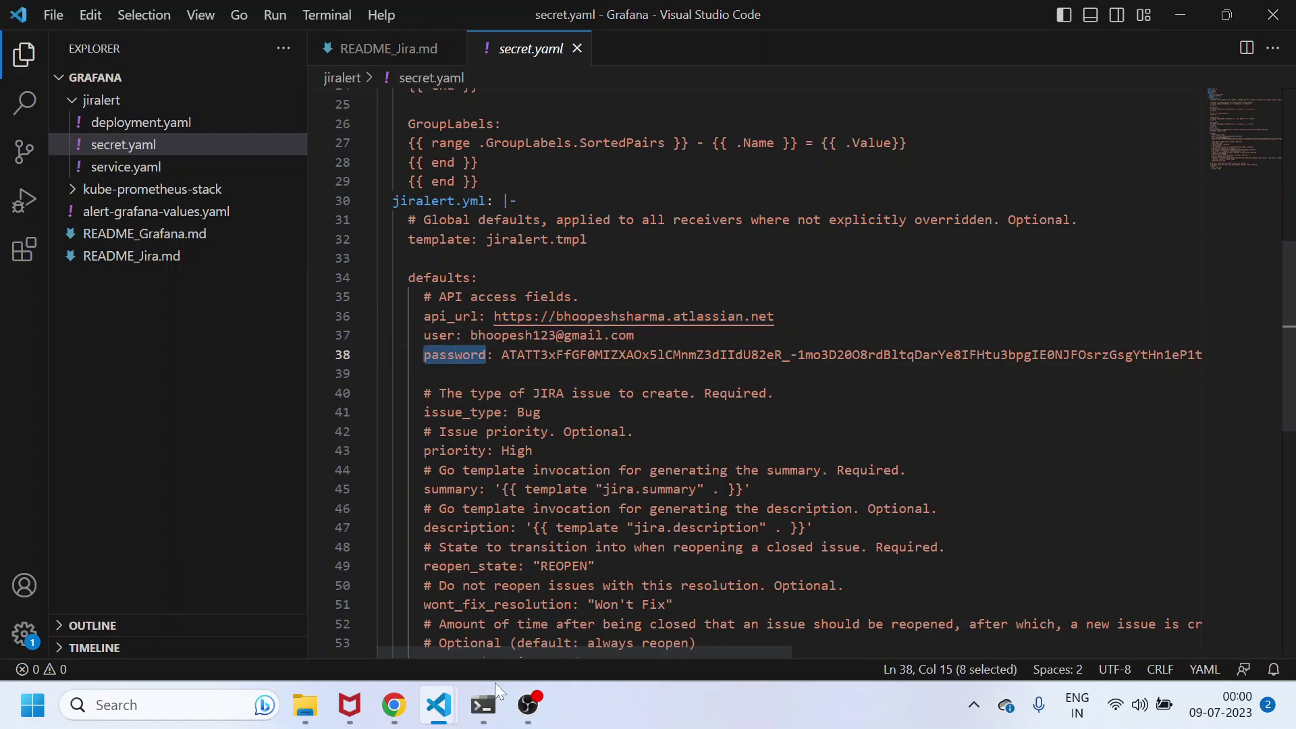
# Glance at Jira's GRF-2 issue, then select secret.yaml's project: 'GRF' line and return to Jira.
pyautogui.click(394, 705)
pyautogui.click(496, 15)
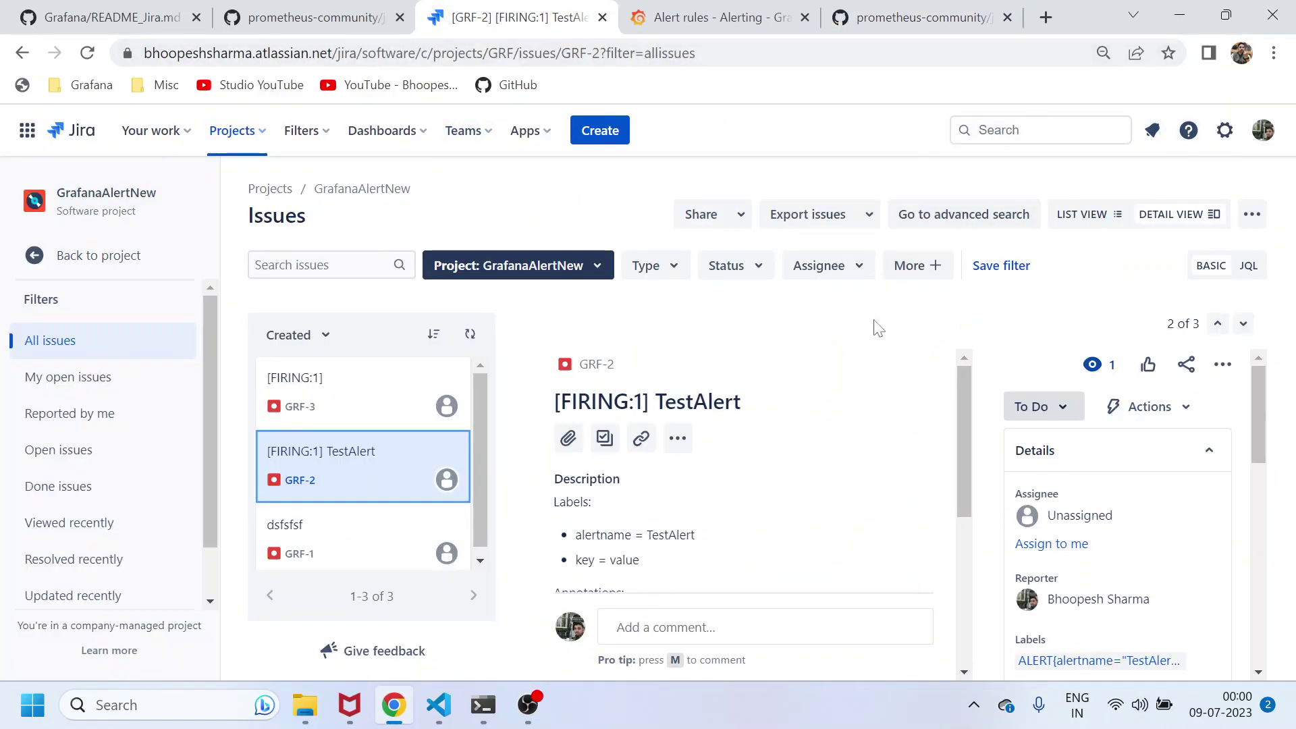
pyautogui.hotkey('alt', 'Tab')
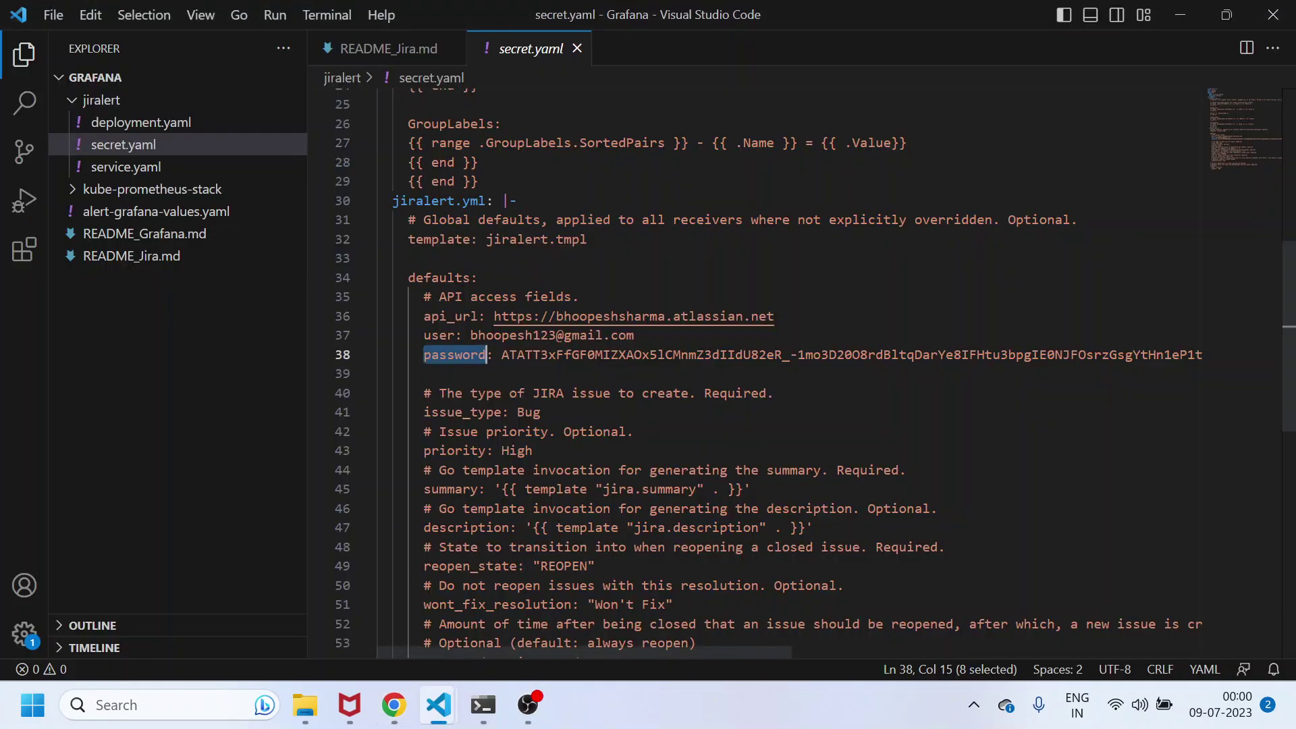
pyautogui.moveTo(408, 316); pyautogui.dragTo(447, 354)
pyautogui.scroll(-5, 447, 354)
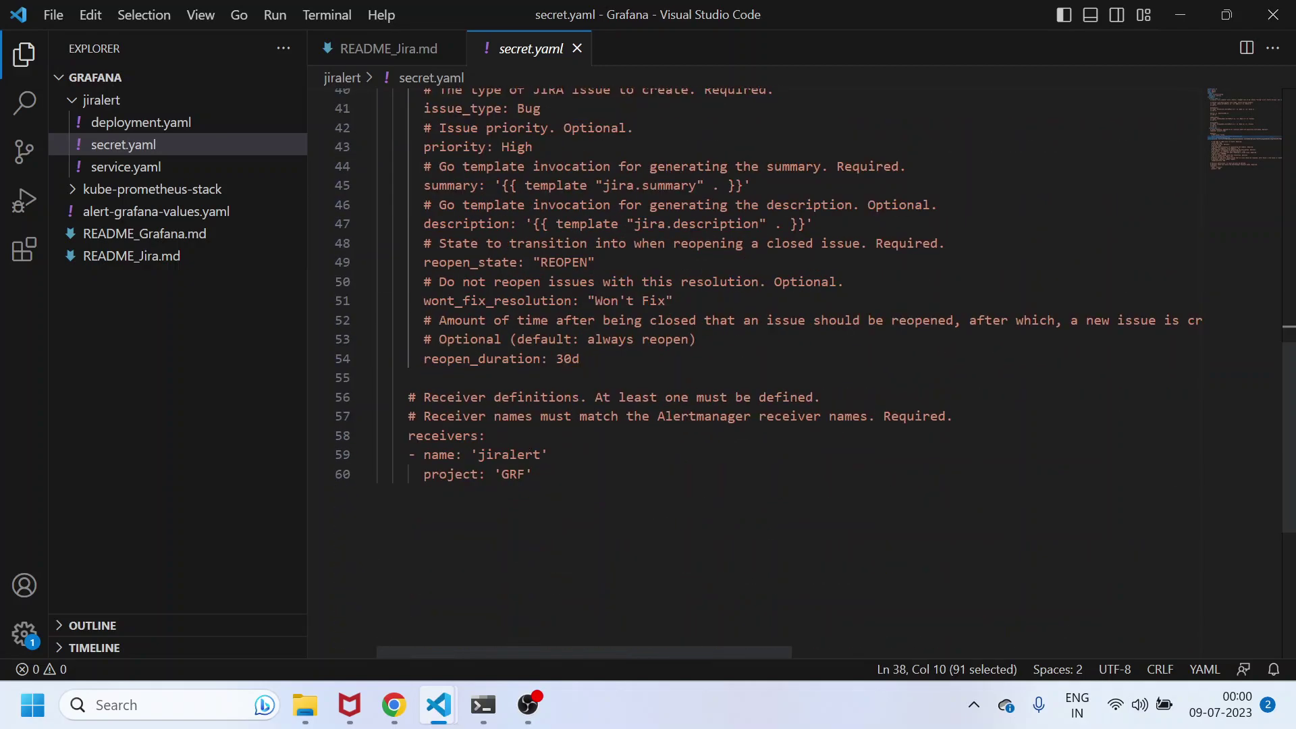
pyautogui.doubleClick(455, 474)
pyautogui.click(454, 474)
pyautogui.moveTo(534, 474); pyautogui.dragTo(377, 474)
pyautogui.hotkey('alt', 'Tab')
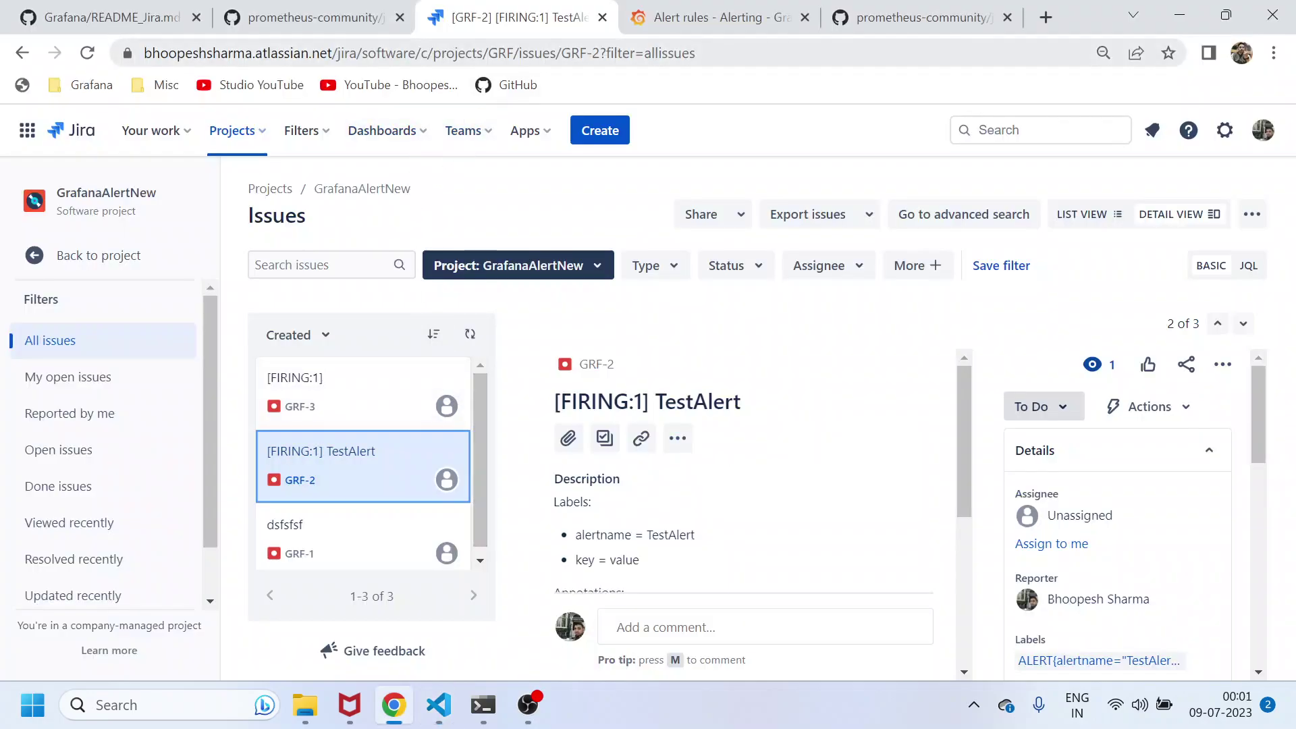
# Check on Jira's Manage Projects page that GrafanaAlertNew's key is GRF, then return to VS Code.
pyautogui.doubleClick(500, 52)
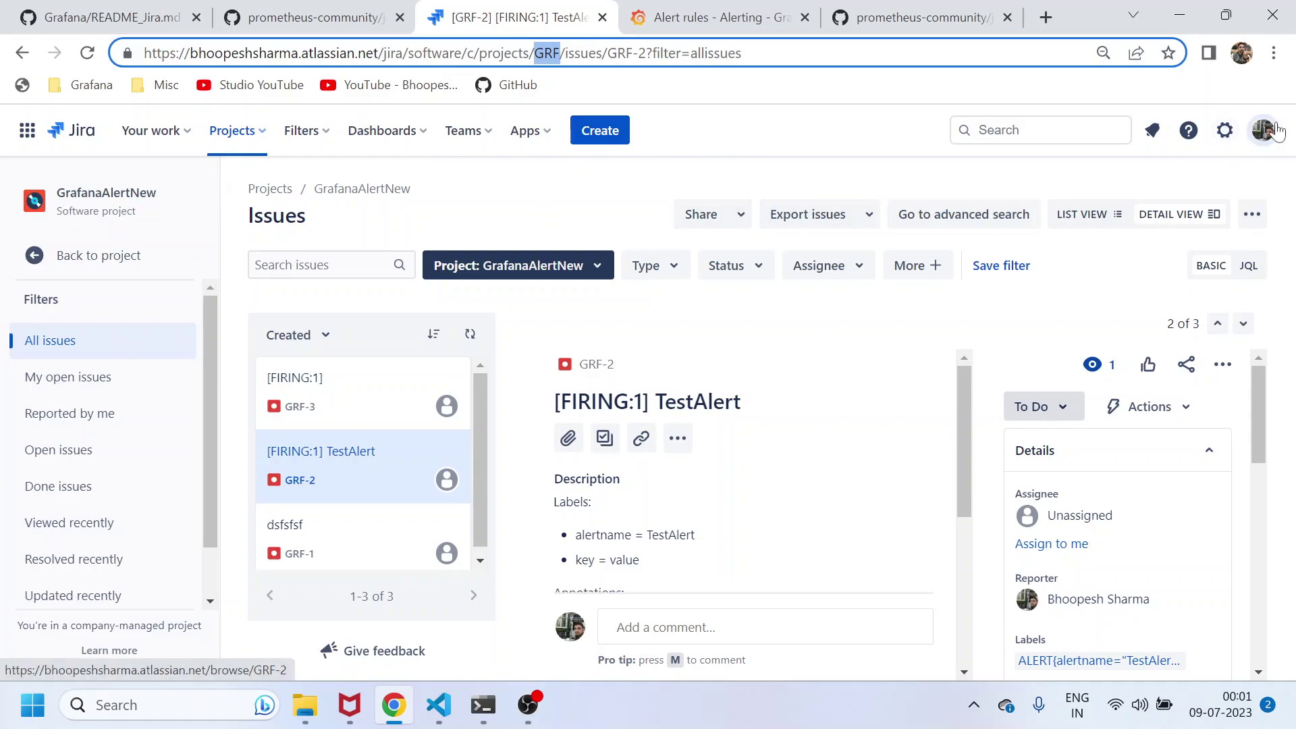
pyautogui.click(1224, 129)
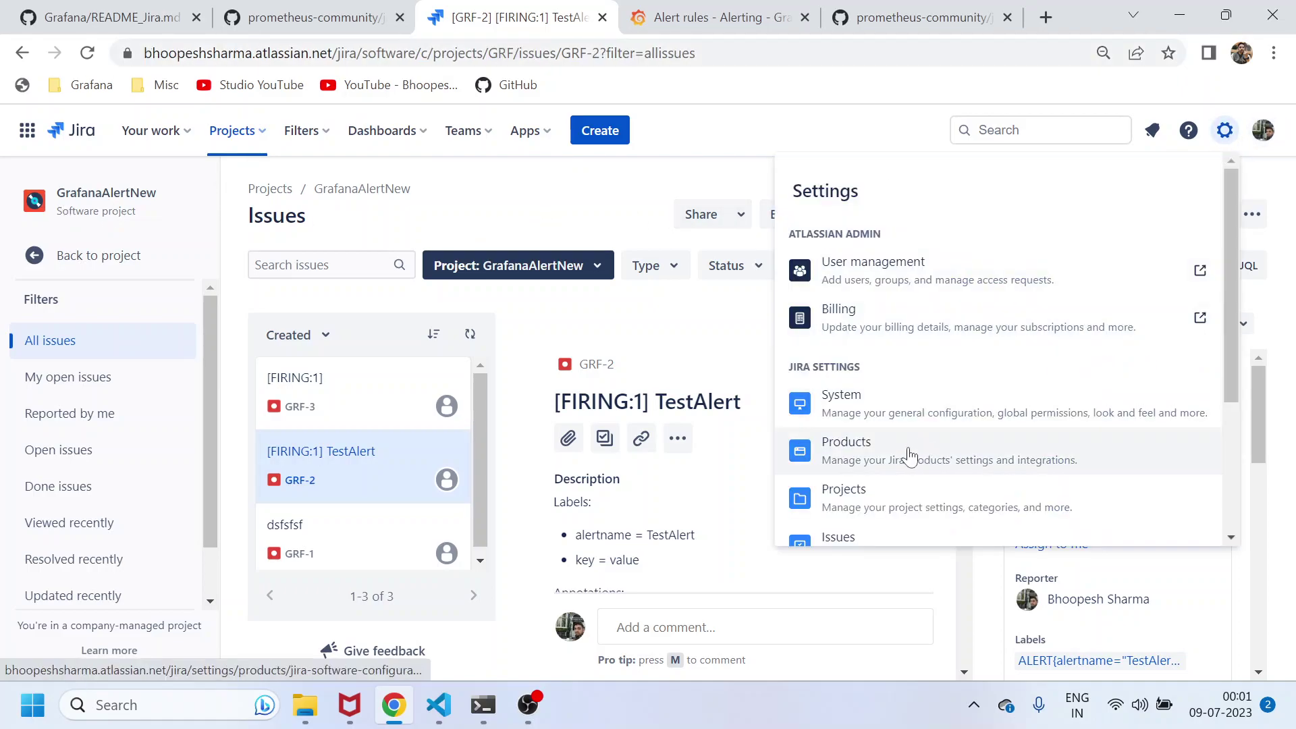
pyautogui.scroll(-3, 910, 454)
pyautogui.click(906, 292)
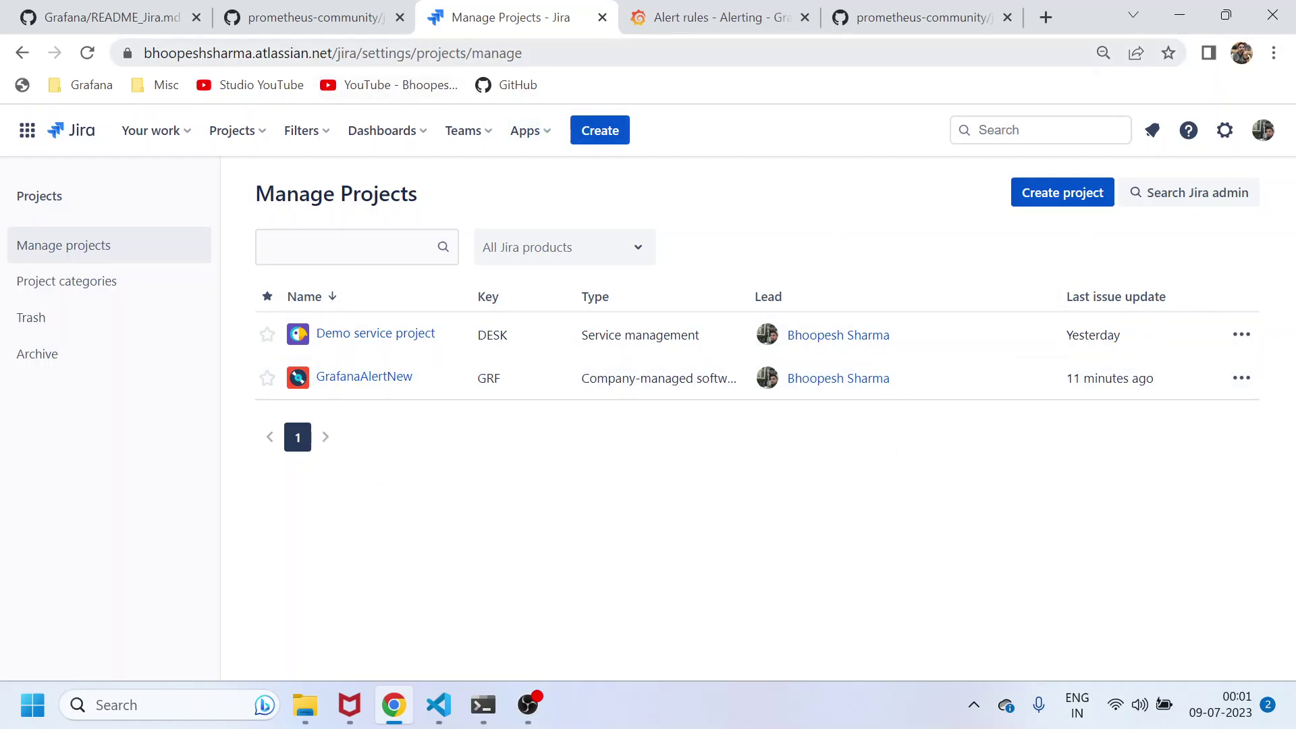
pyautogui.click(22, 54)
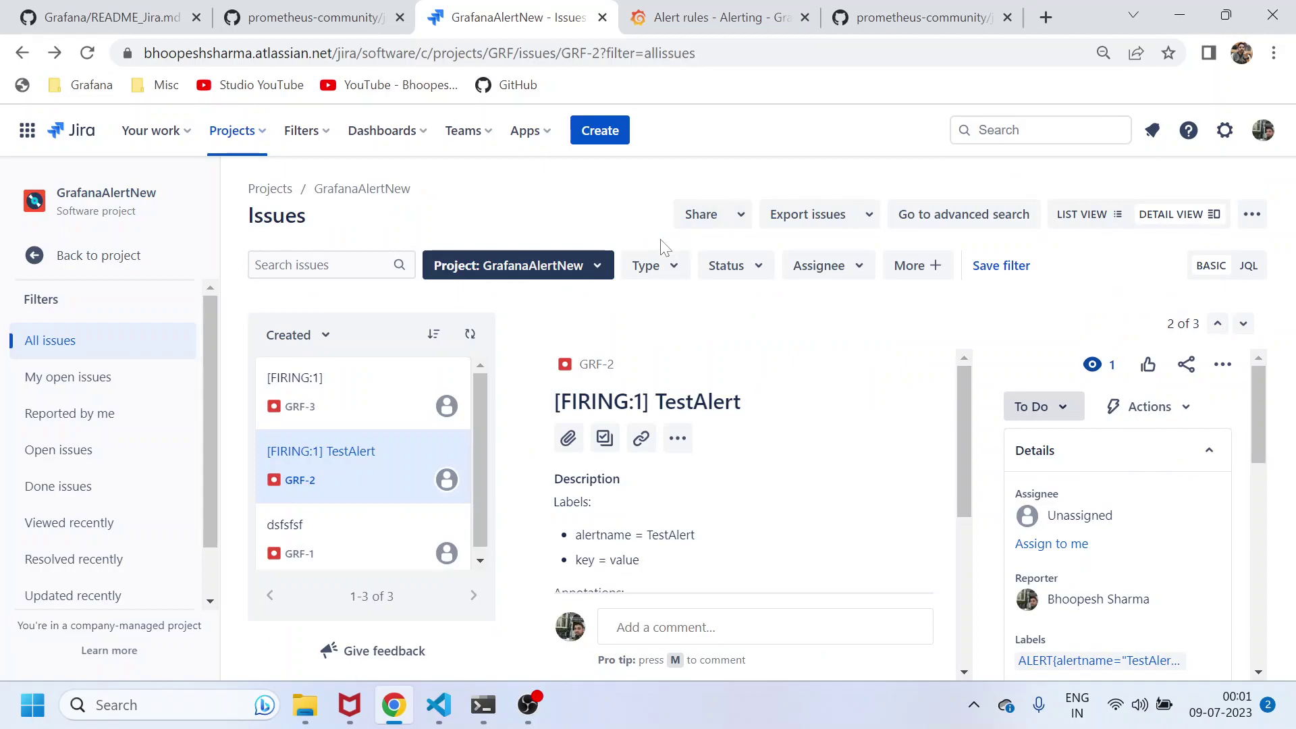
pyautogui.hotkey('alt', 'Tab')
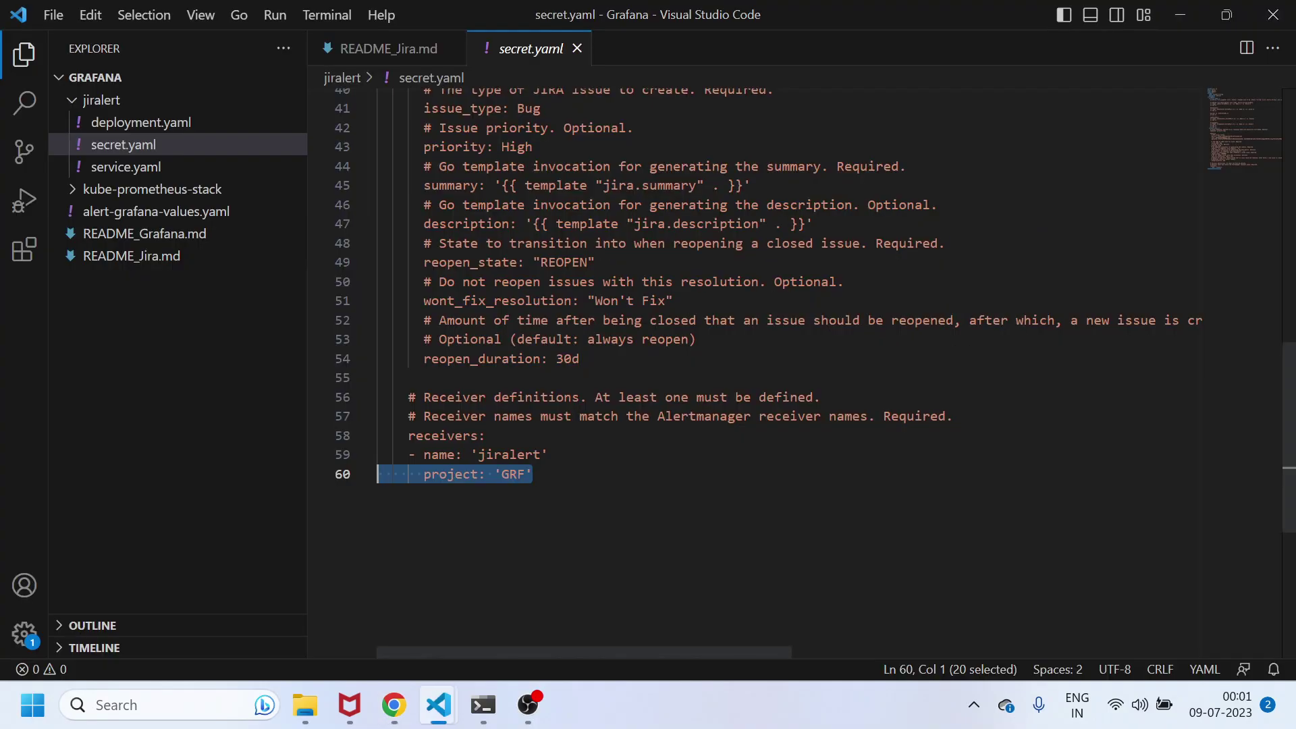
# Review deployment.yaml and service.yaml's jiralert selector and port 9097, then collapse the jiralert folder.
pyautogui.click(533, 474)
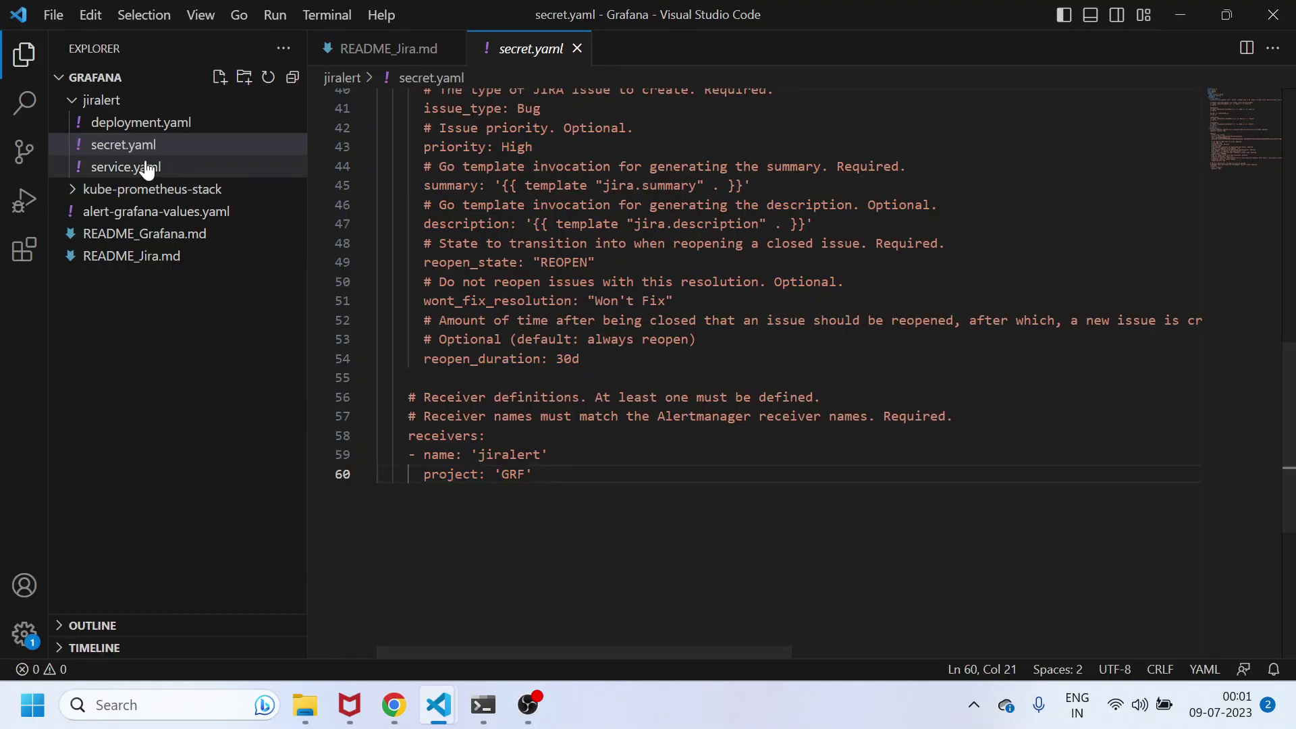
pyautogui.click(152, 124)
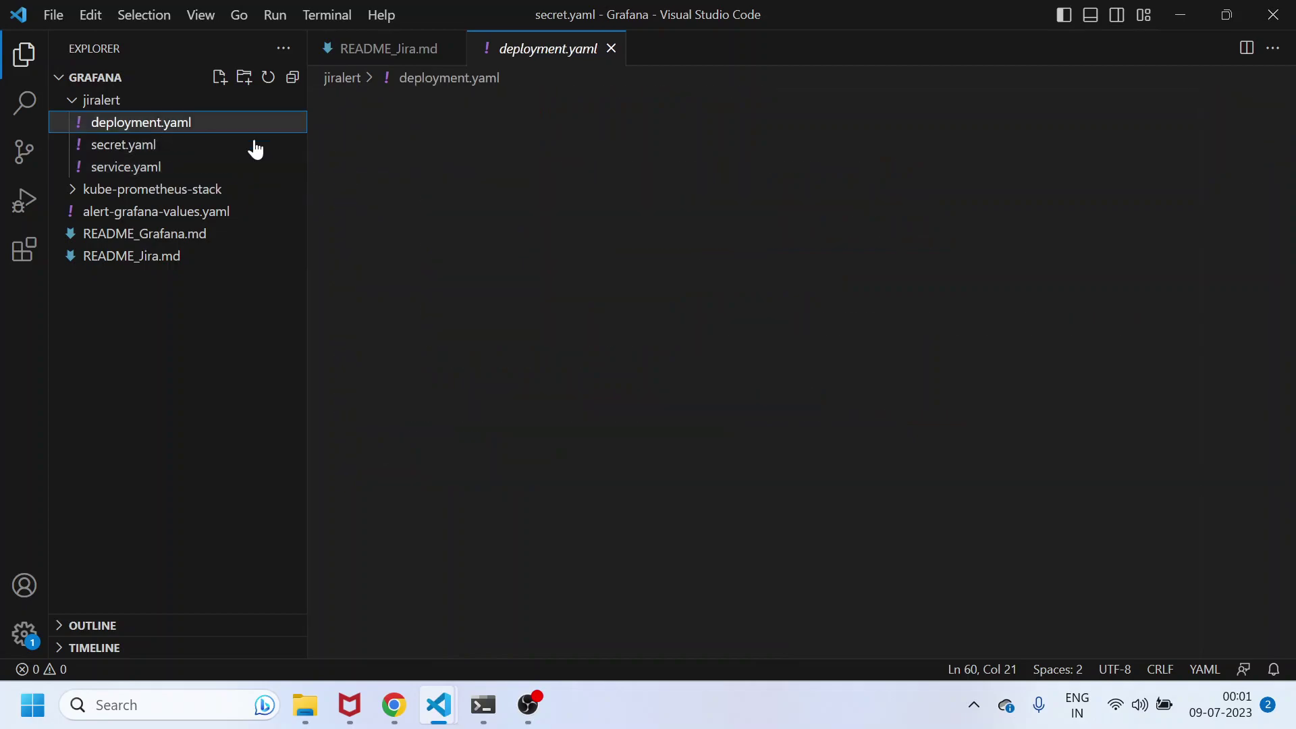
pyautogui.click(169, 174)
pyautogui.doubleClick(478, 232)
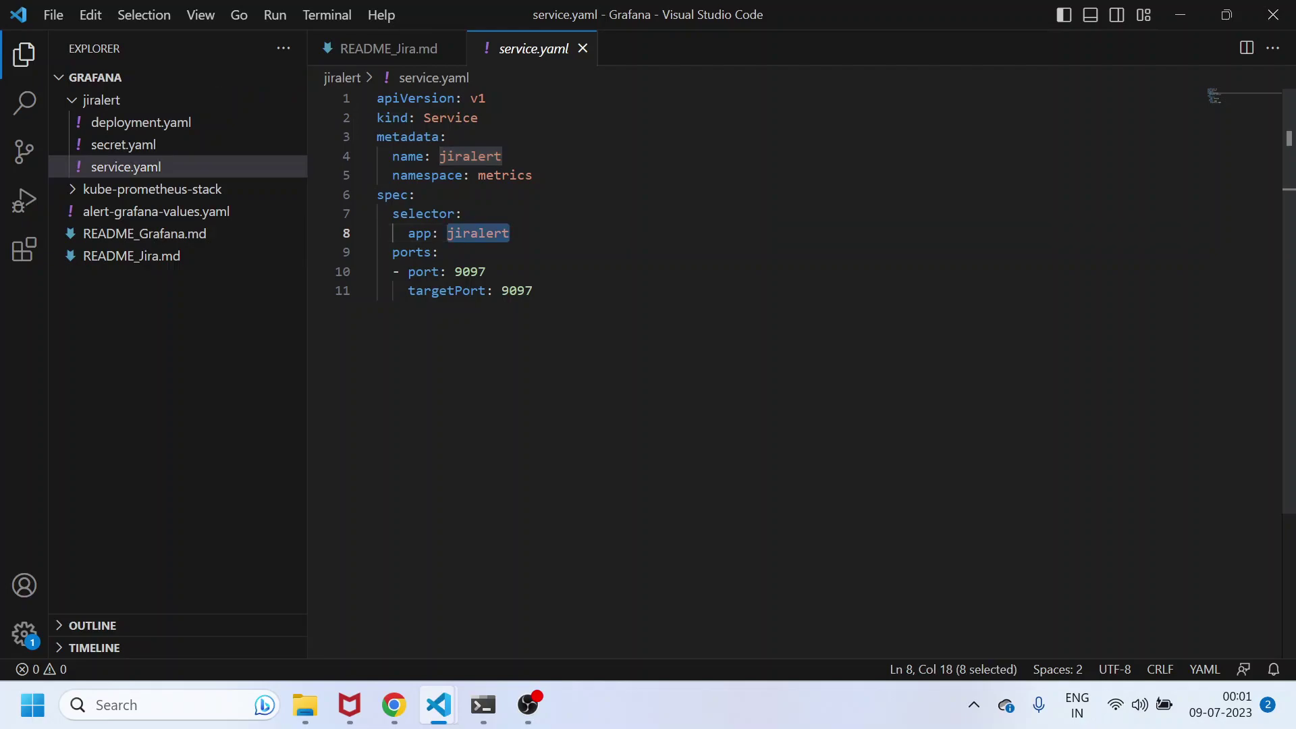
pyautogui.click(479, 272)
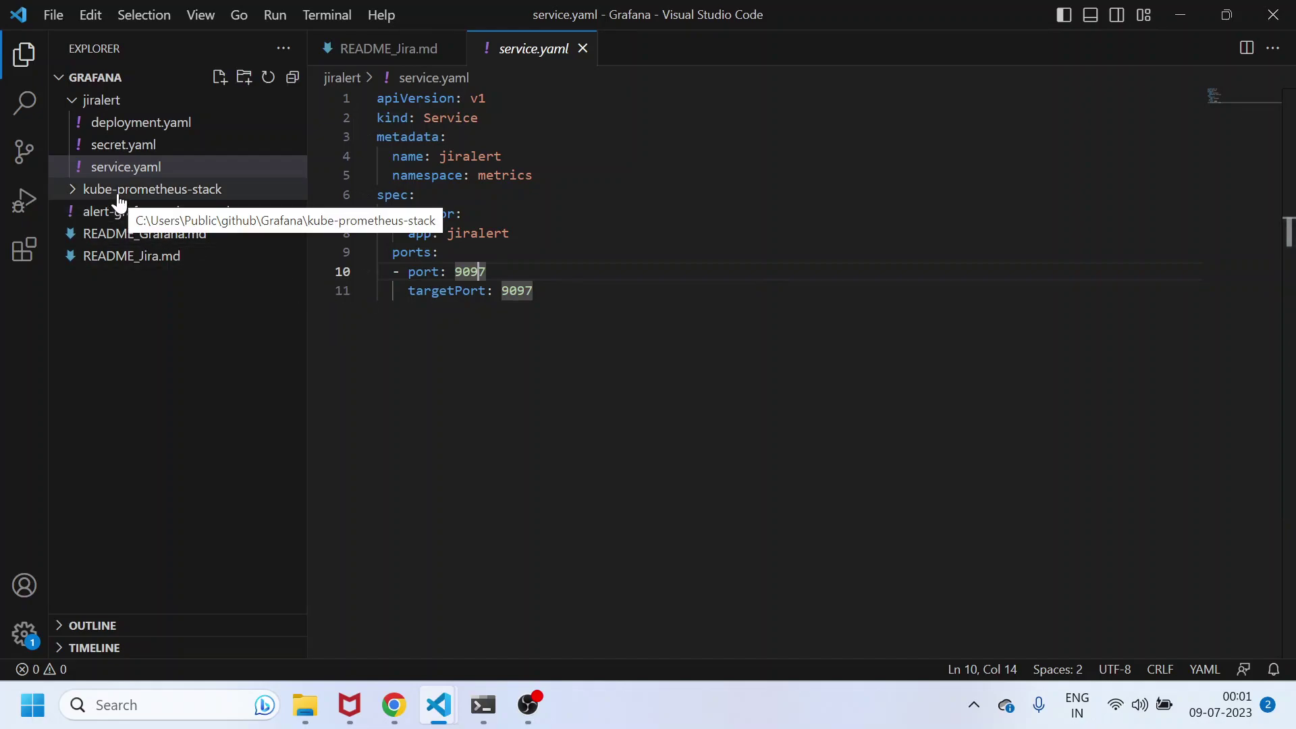
pyautogui.click(70, 101)
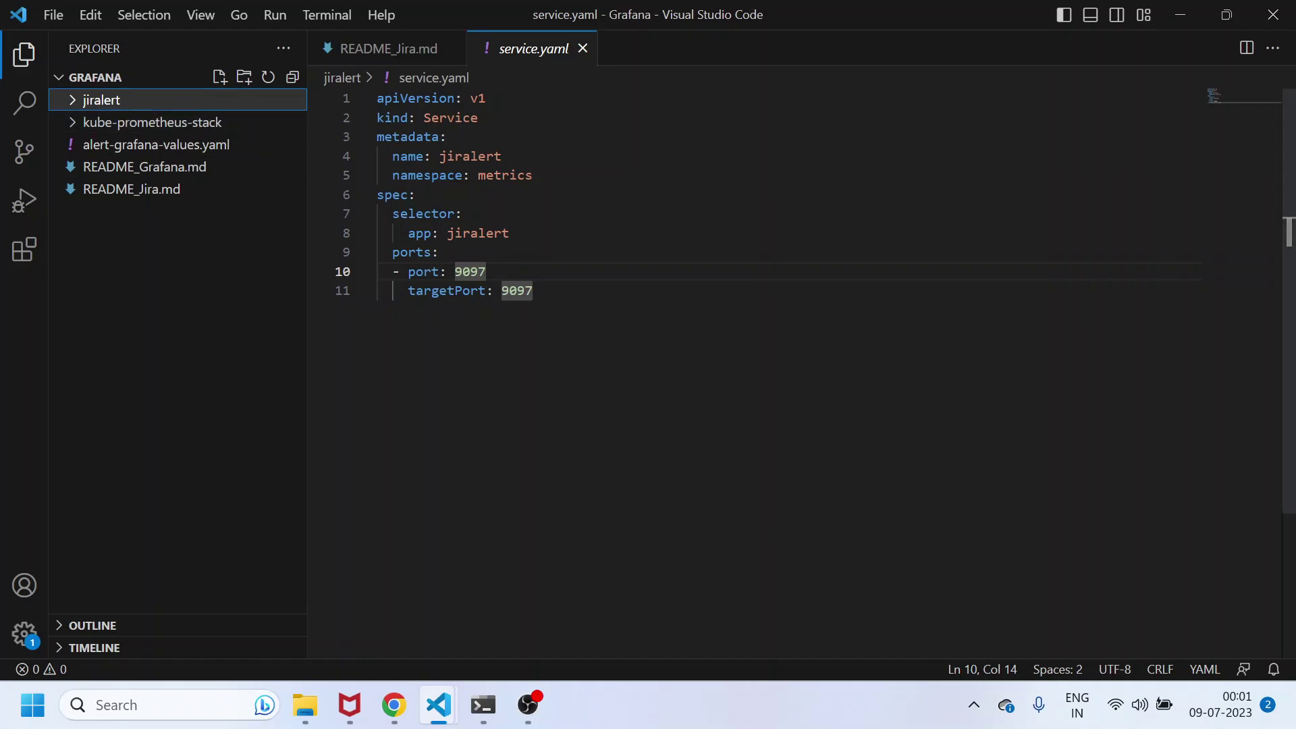
# In the Ubuntu terminal, list the Grafana folder with ls -ltr and change into jiralert/.
pyautogui.moveTo(532, 716)
pyautogui.click(484, 705)
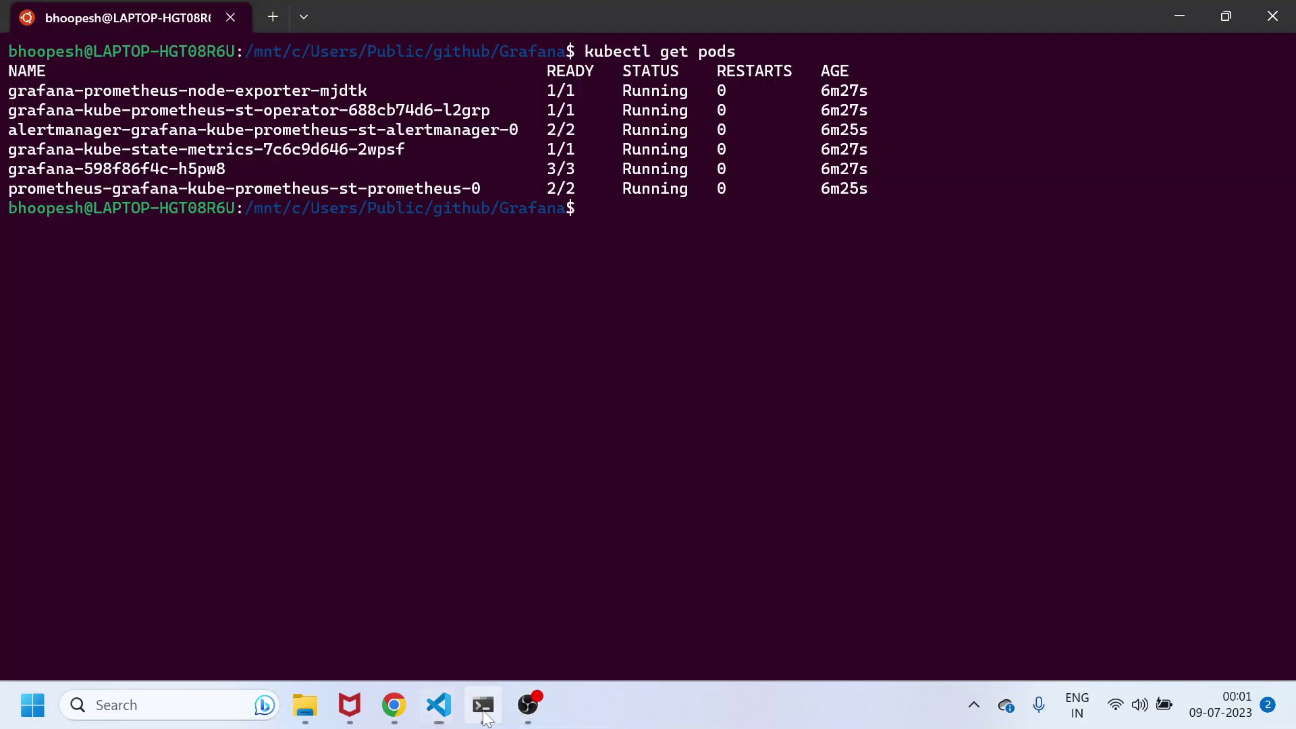
pyautogui.write('ls -ltr')
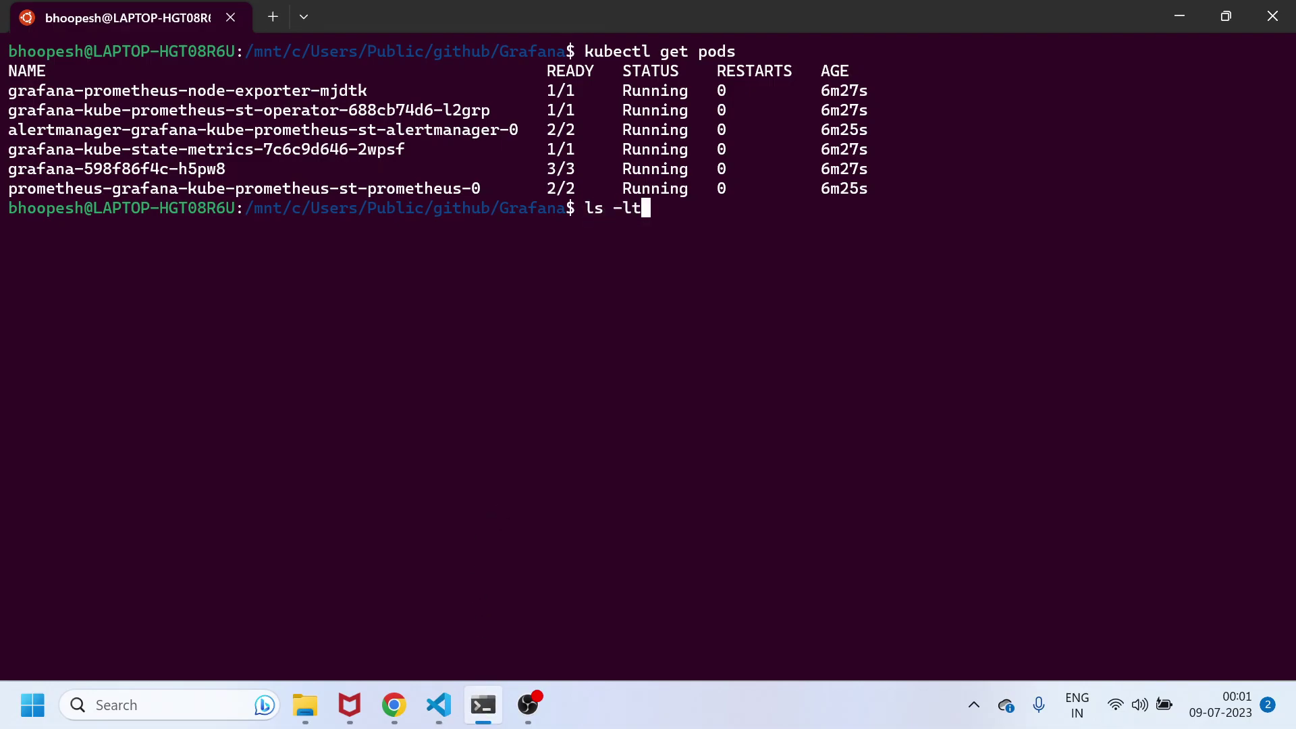
pyautogui.press('Return')
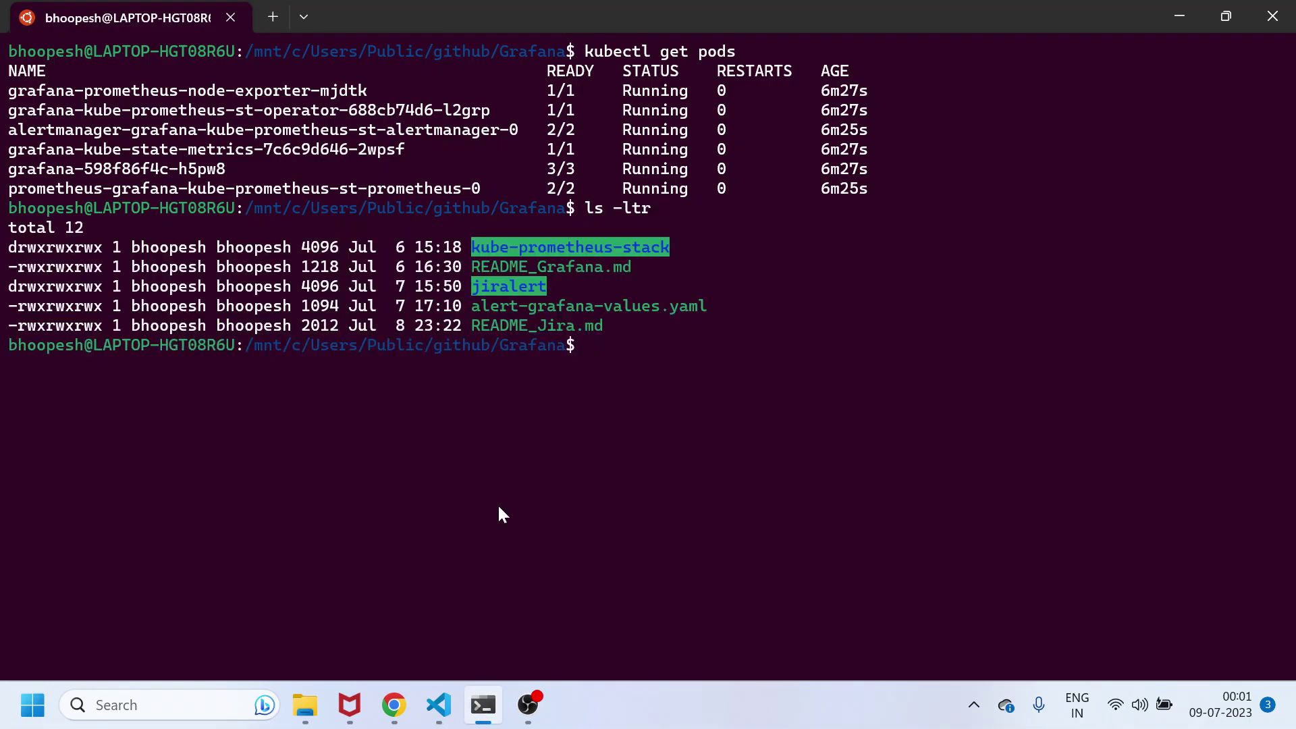
pyautogui.write('cd ji')
pyautogui.press('Tab')
pyautogui.press('Return')
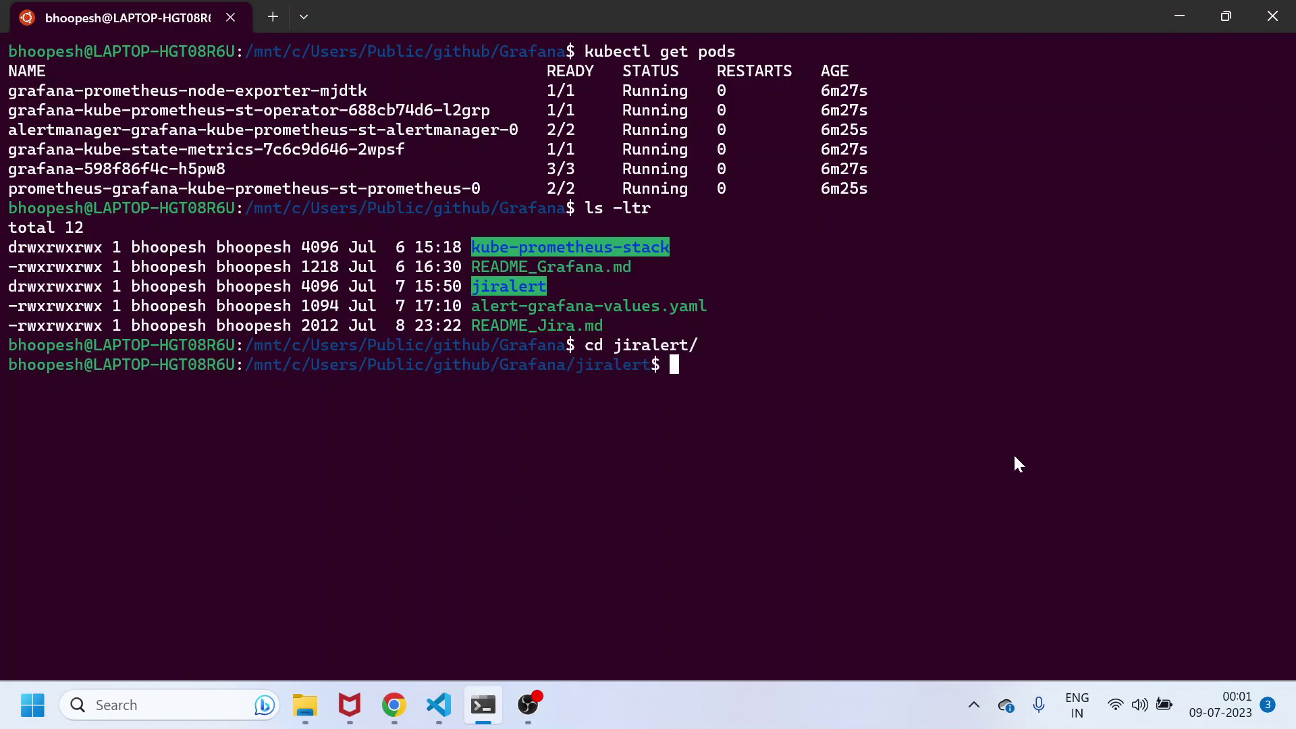
pyautogui.moveTo(438, 705)
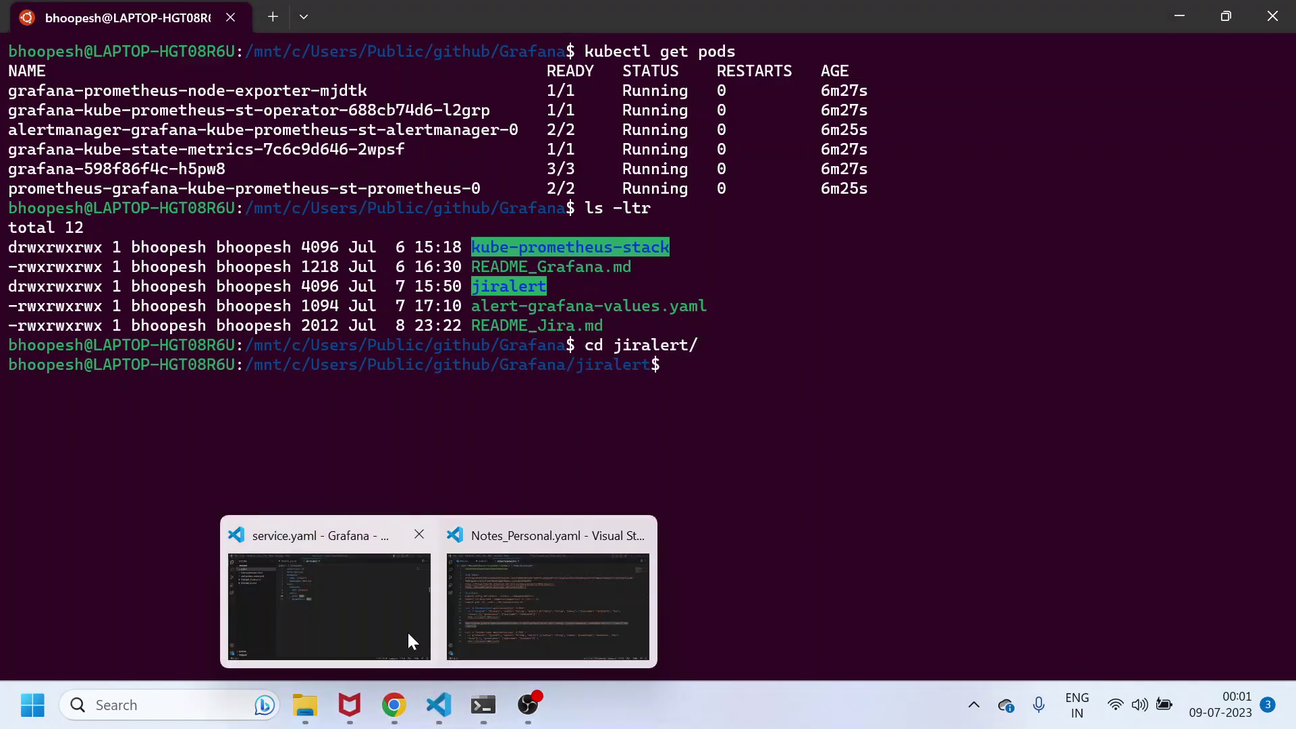
pyautogui.click(493, 614)
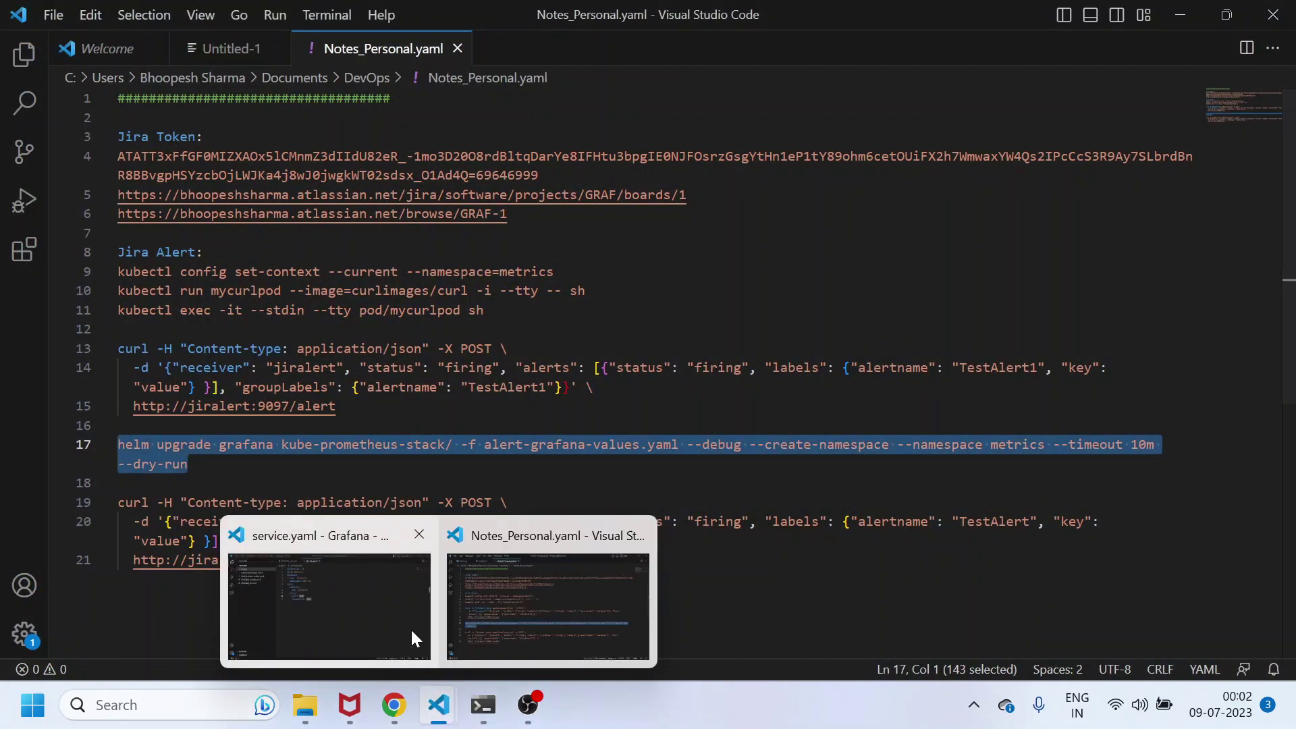
# Open README_Jira.md in the Grafana window and copy its kubectl apply -f . install command.
pyautogui.click(416, 640)
pyautogui.click(169, 191)
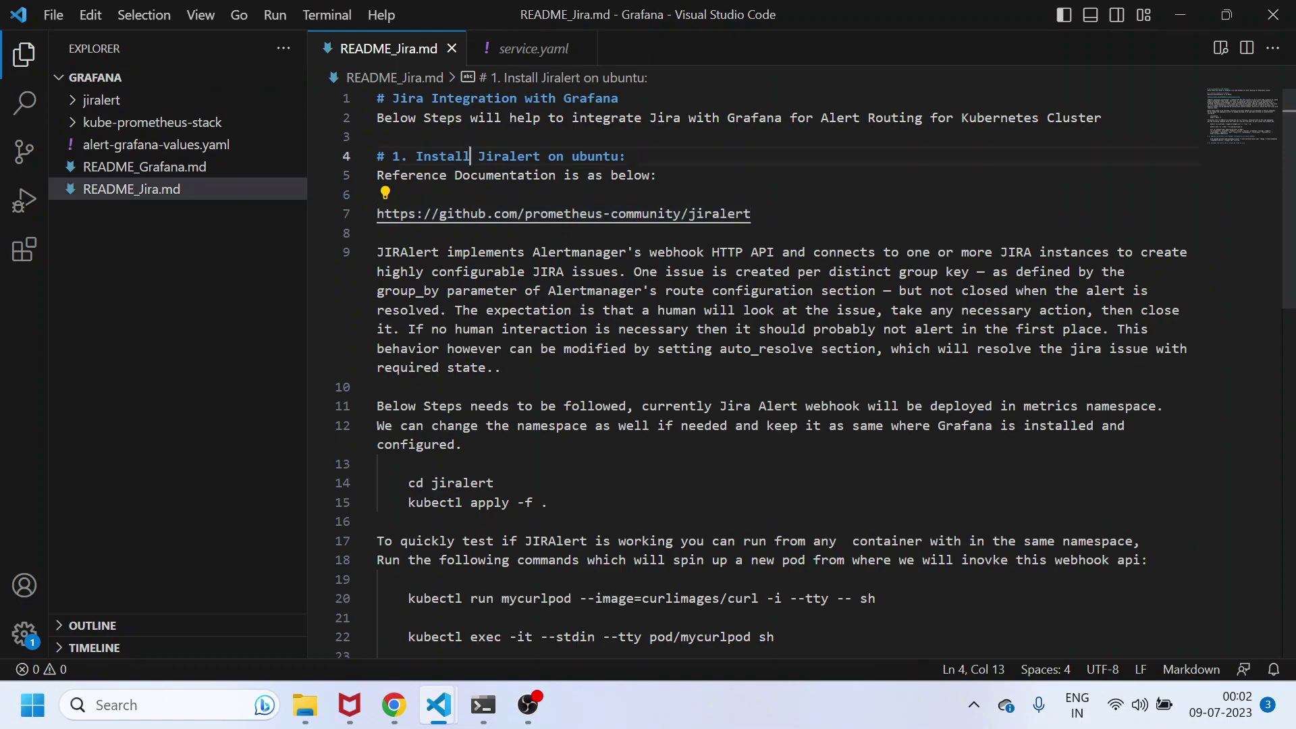
pyautogui.doubleClick(442, 156)
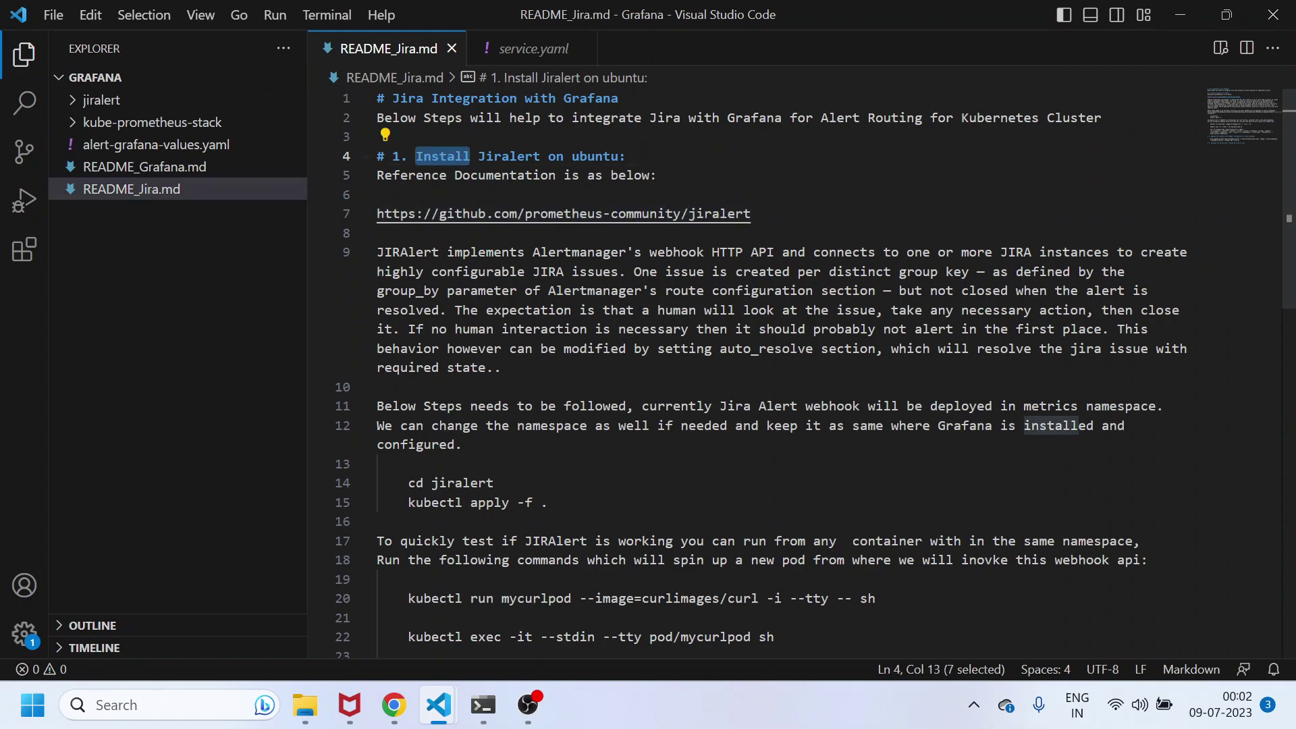
pyautogui.moveTo(409, 482); pyautogui.dragTo(494, 483)
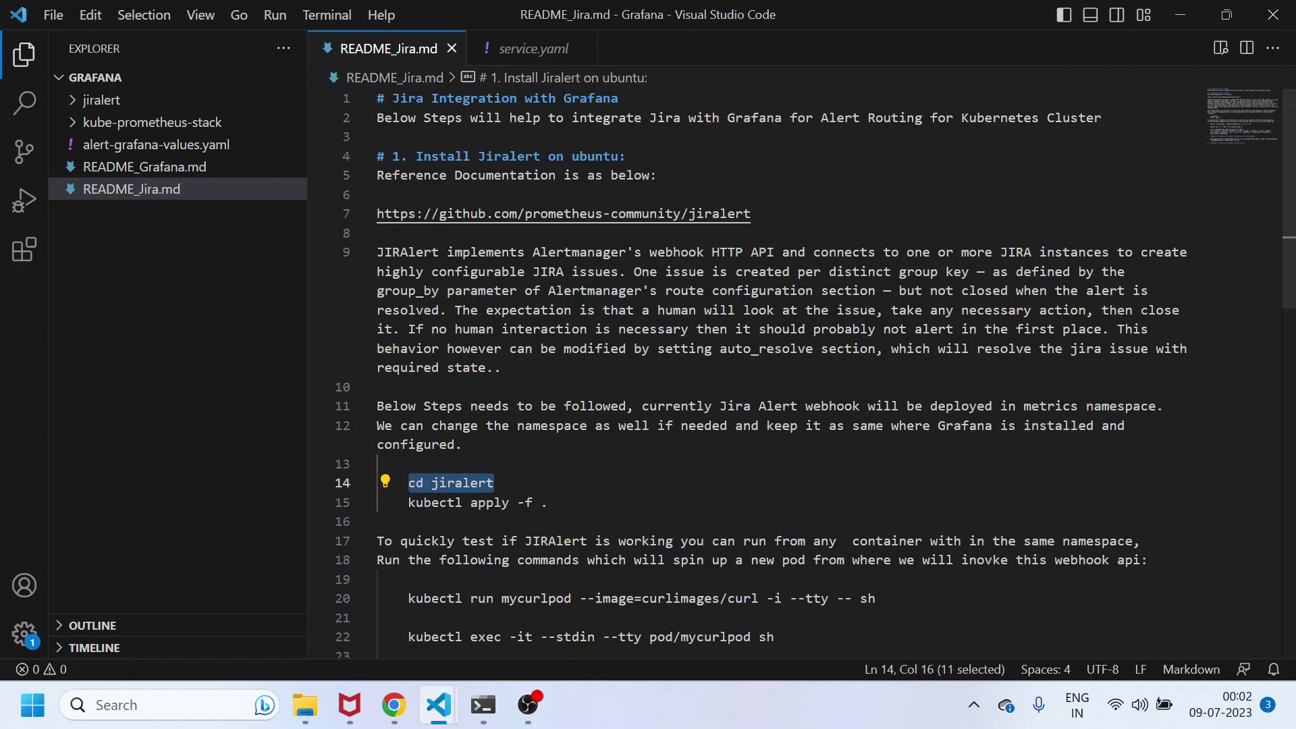
pyautogui.scroll(-2, 763, 372)
pyautogui.moveTo(548, 426); pyautogui.dragTo(415, 426)
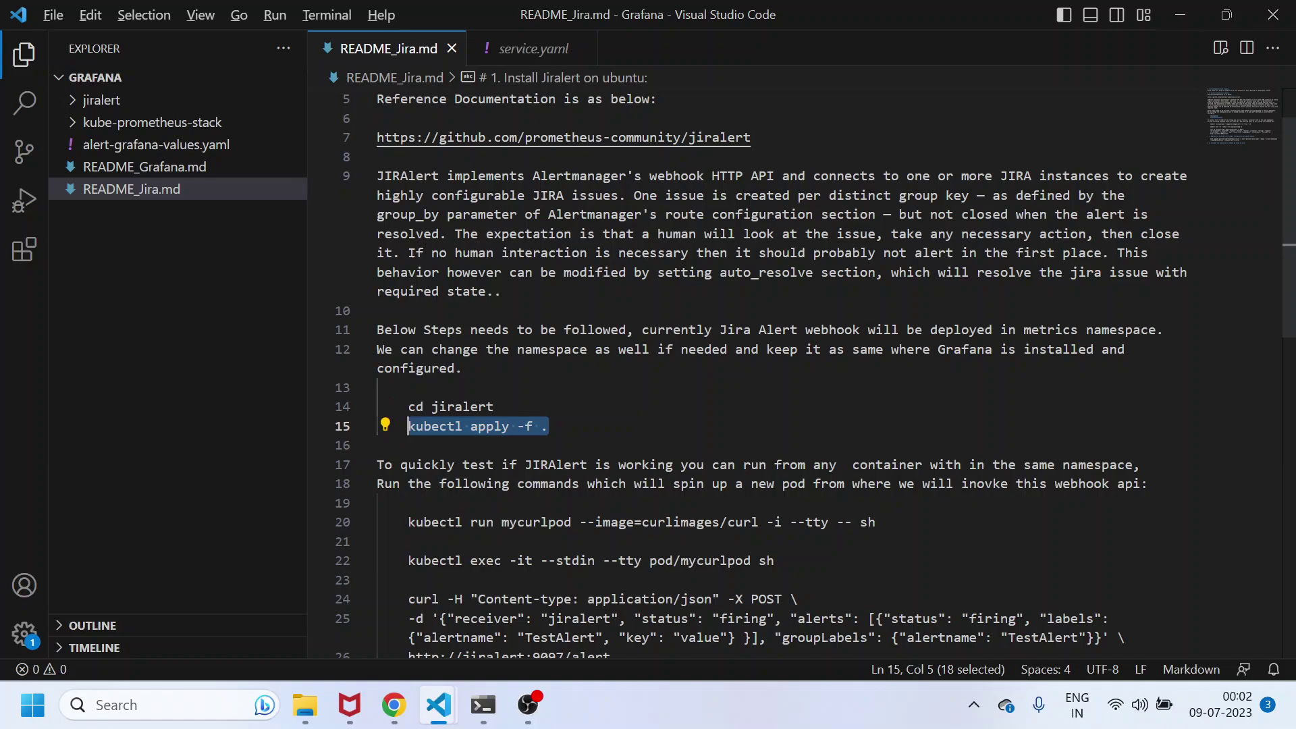
pyautogui.hotkey('alt', 'Tab')
# Run the pasted kubectl apply -f . in the terminal, creating deployment jiralert and configuring secret jiralert-config.
pyautogui.click(484, 705)
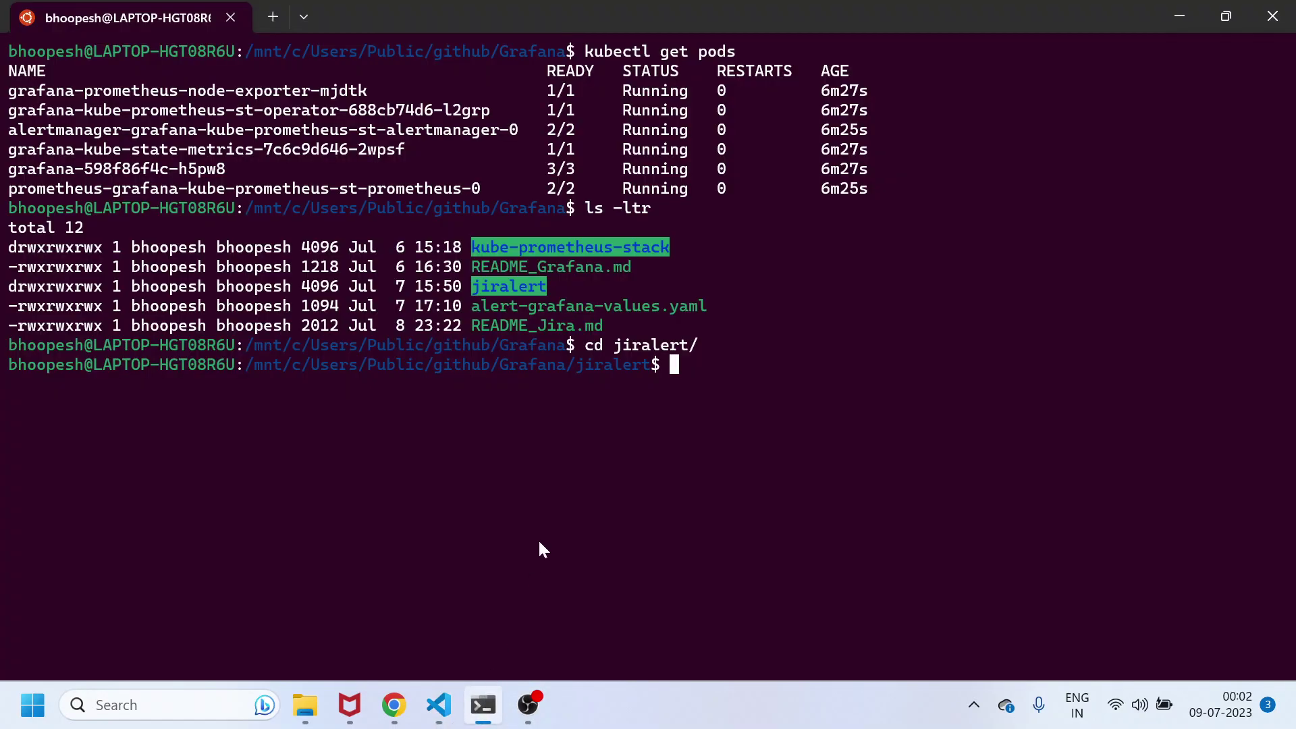
pyautogui.write('kubectl apply -f .')
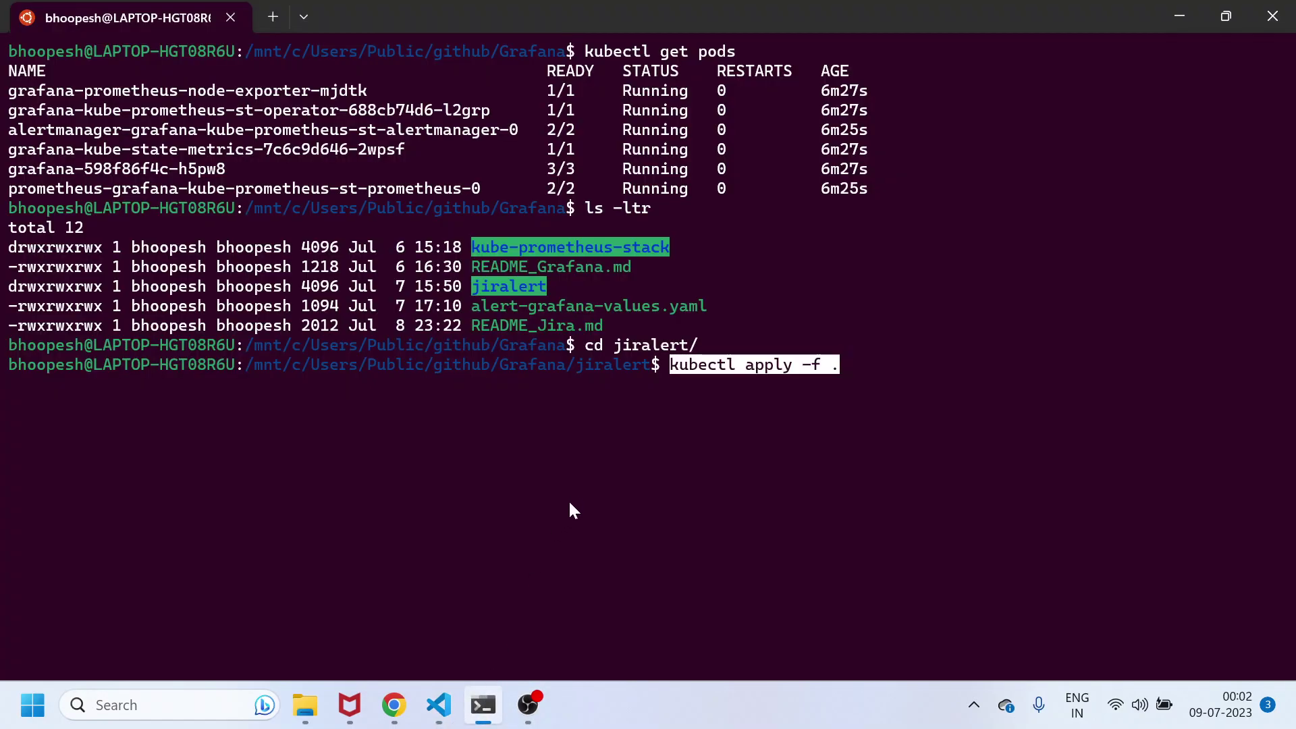
pyautogui.press('Return')
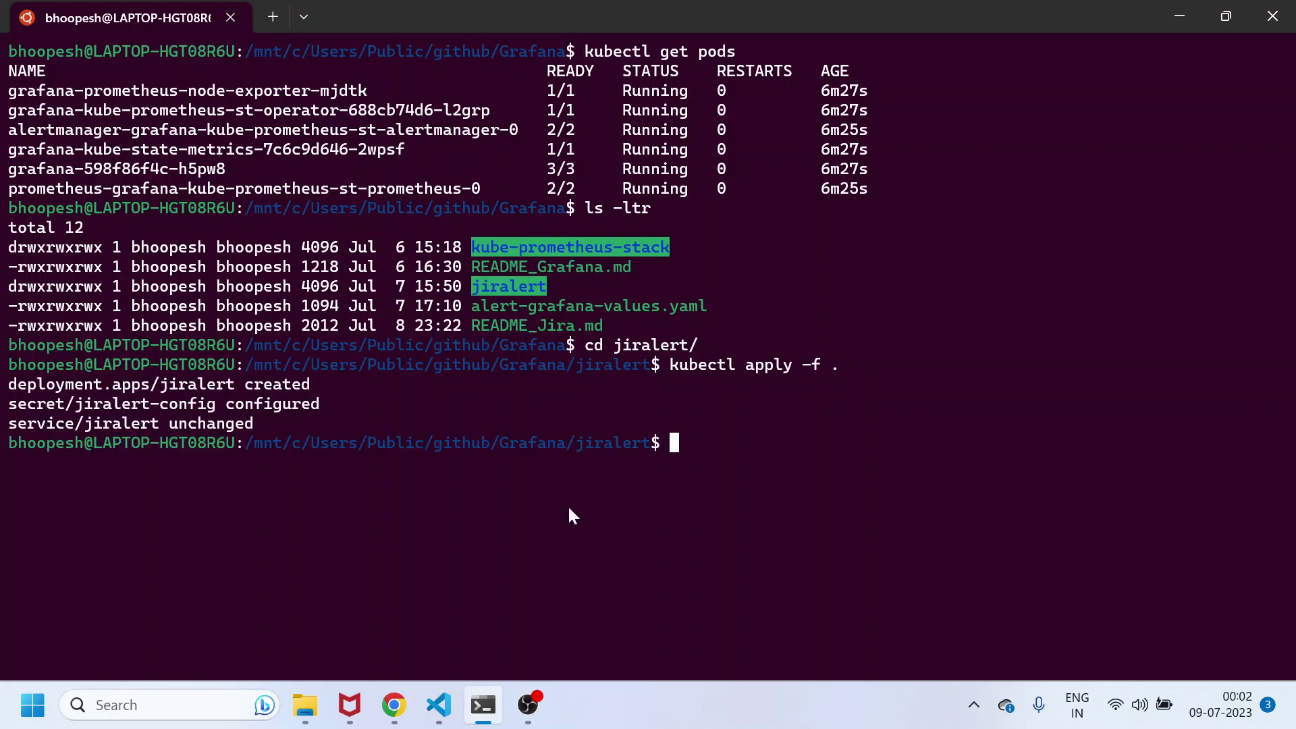
pyautogui.moveTo(439, 702)
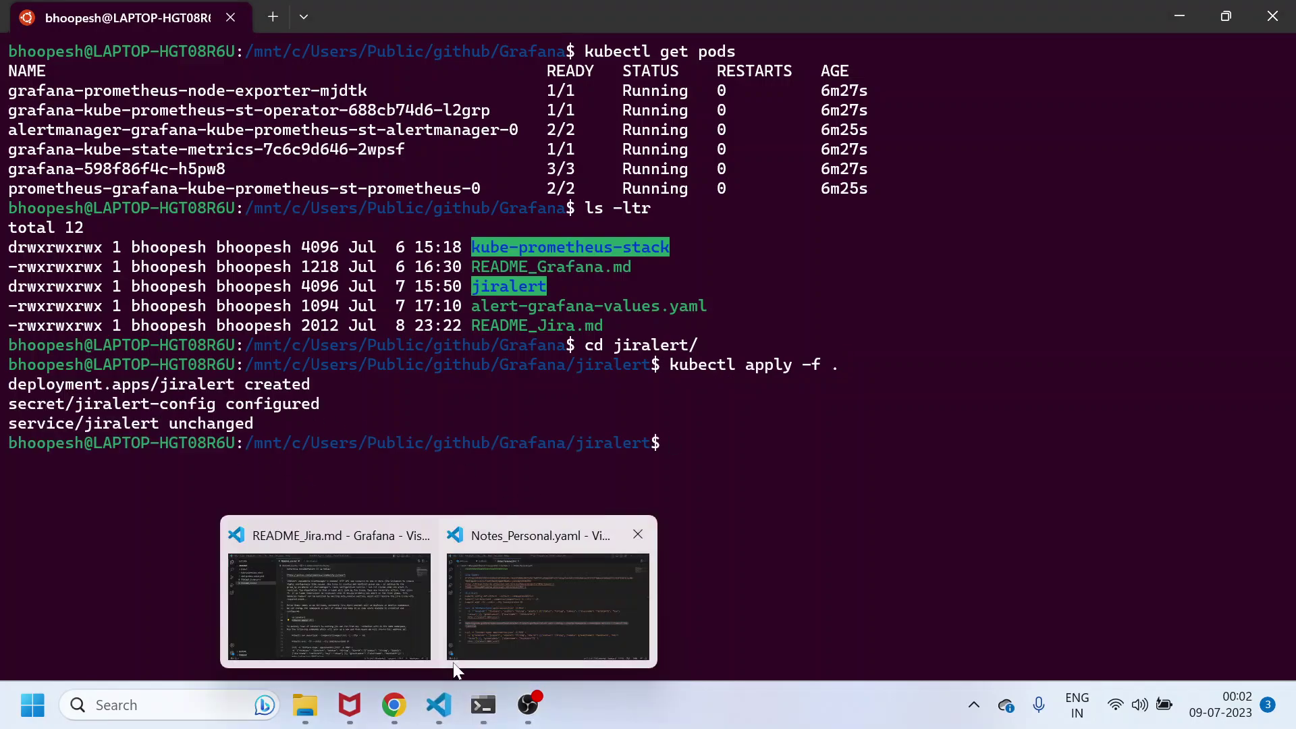
pyautogui.click(388, 622)
# Check jiralert's deployment.yaml, secret.yaml and service.yaml, each declaring namespace metrics.
pyautogui.click(101, 100)
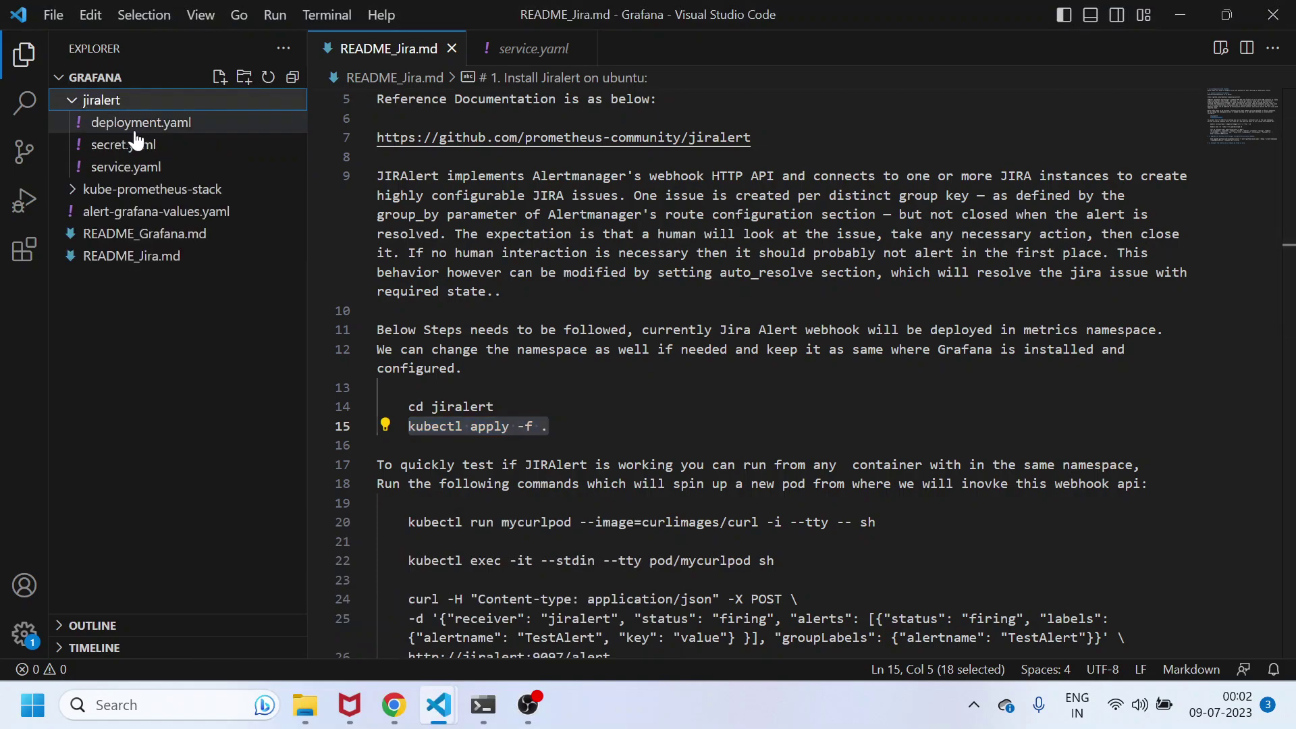
pyautogui.click(141, 123)
pyautogui.scroll(9, 742, 371)
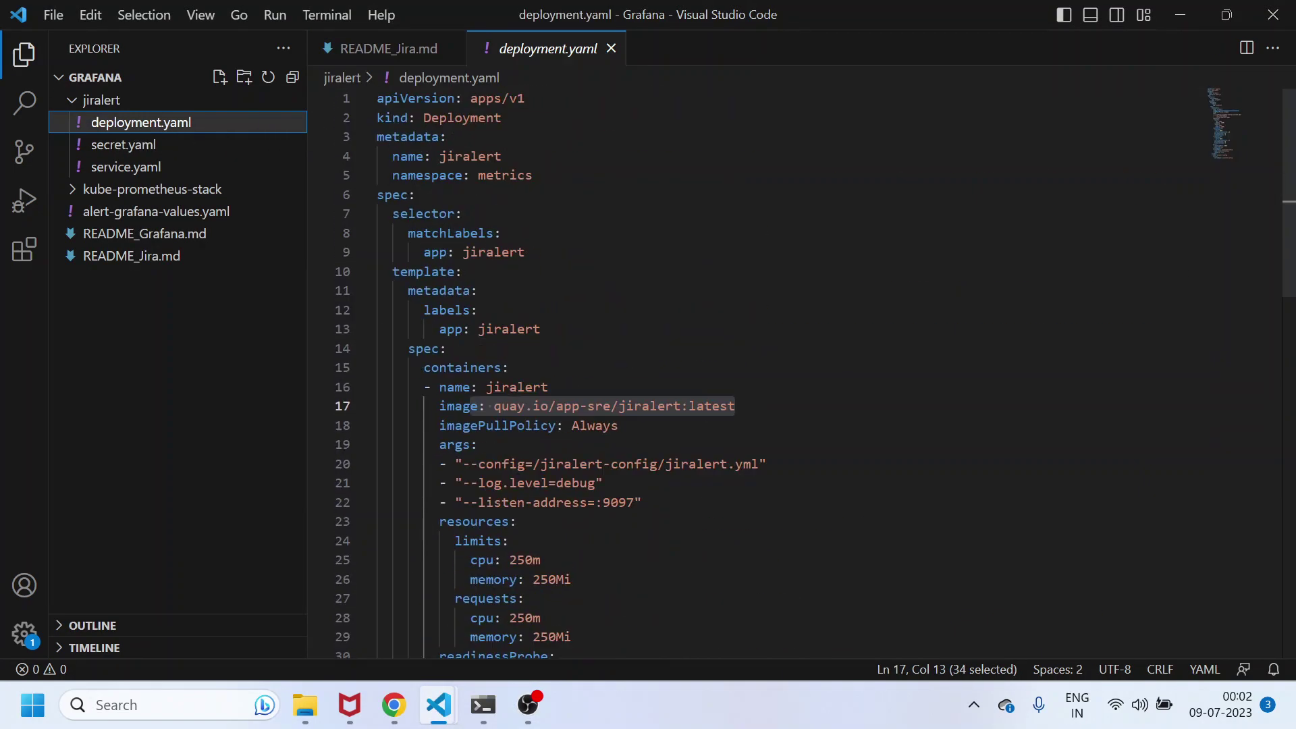
pyautogui.doubleClick(505, 175)
pyautogui.click(123, 145)
pyautogui.scroll(7, 743, 372)
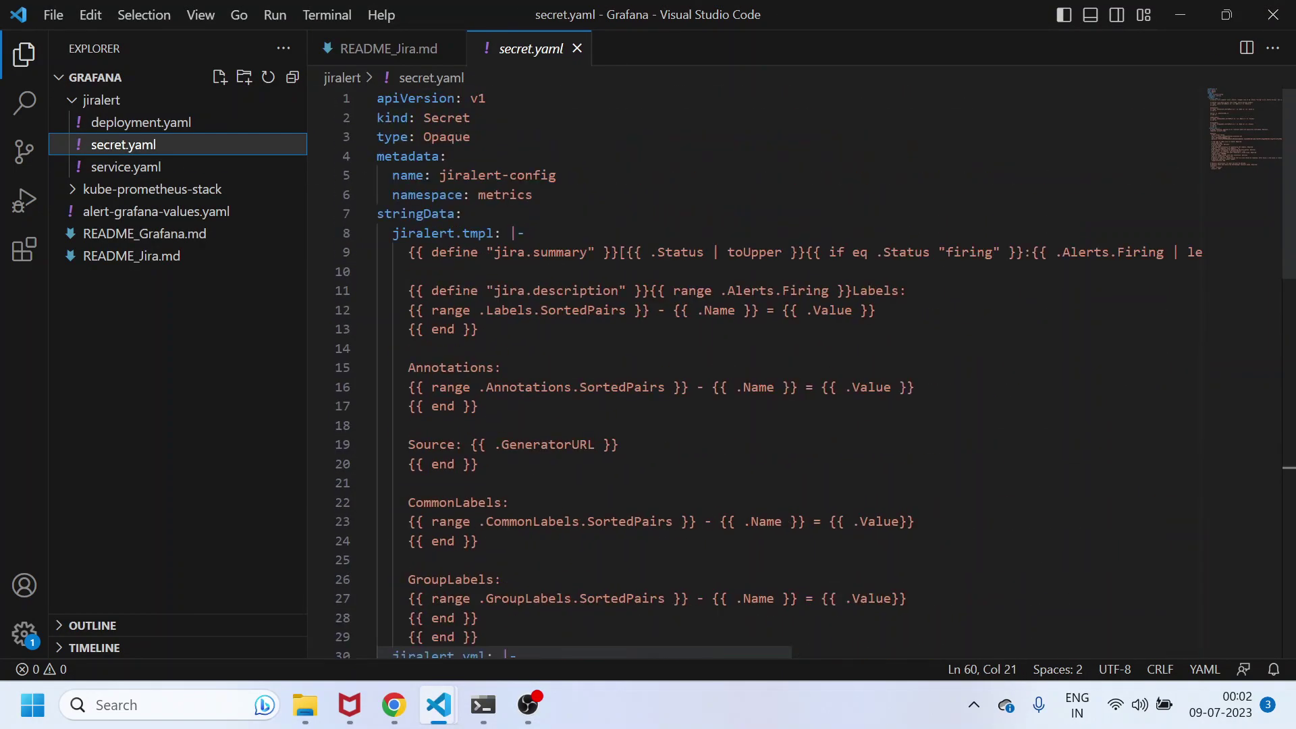
pyautogui.doubleClick(505, 195)
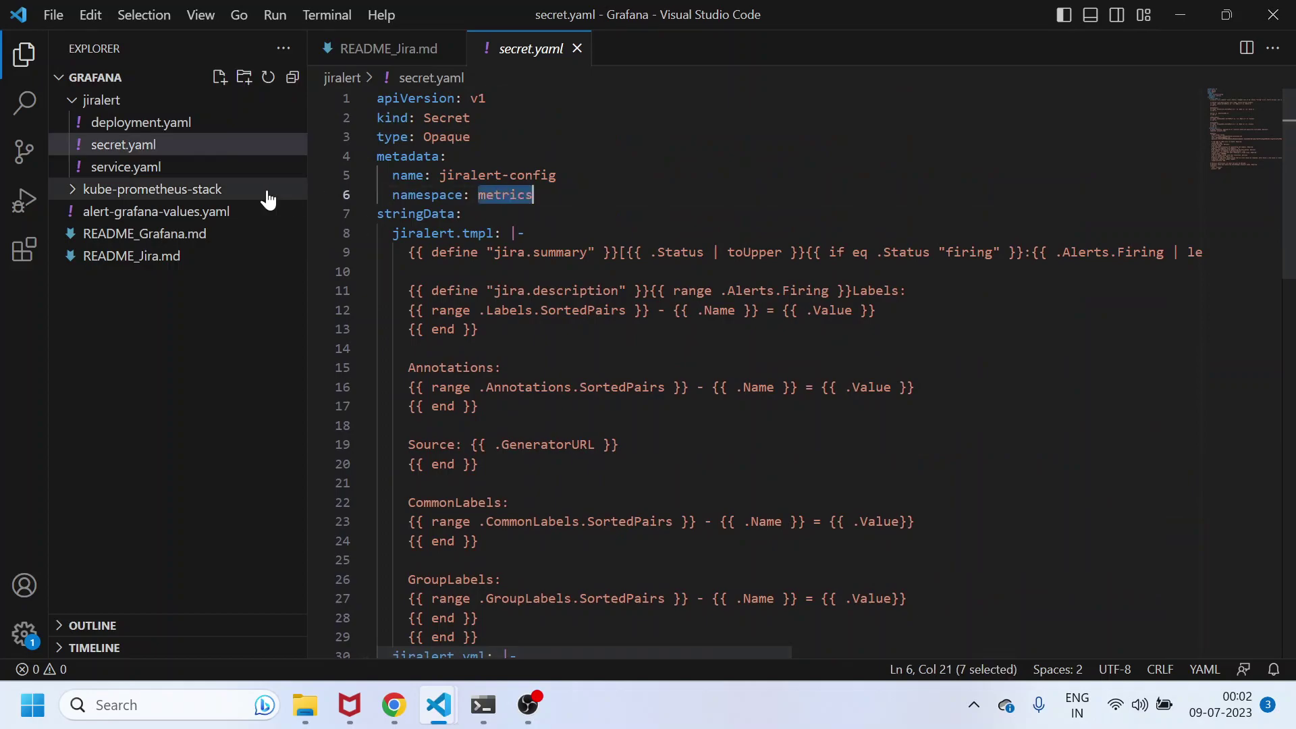
pyautogui.click(108, 167)
pyautogui.tripleClick(505, 175)
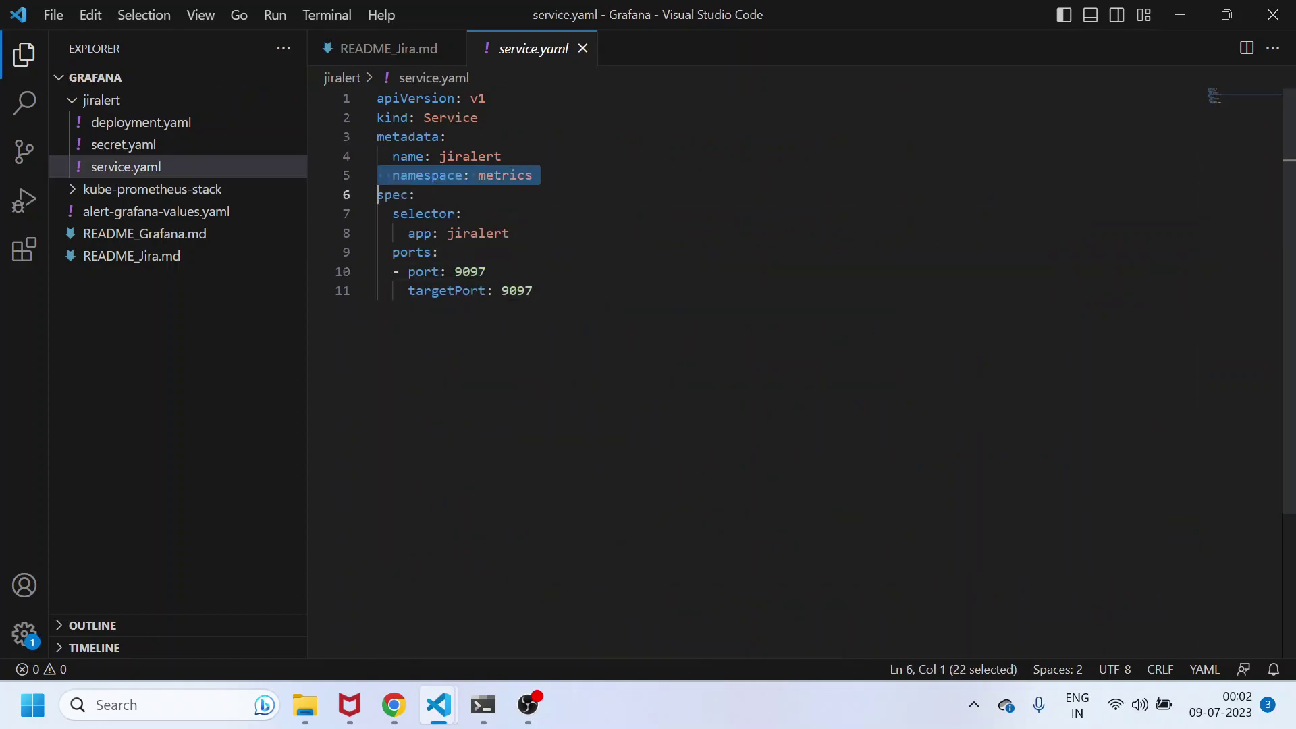
pyautogui.hotkey('alt', 'Tab')
# Rerun kubectl get pods until the jiralert pod shows 1/1 Running.
pyautogui.write('ku')
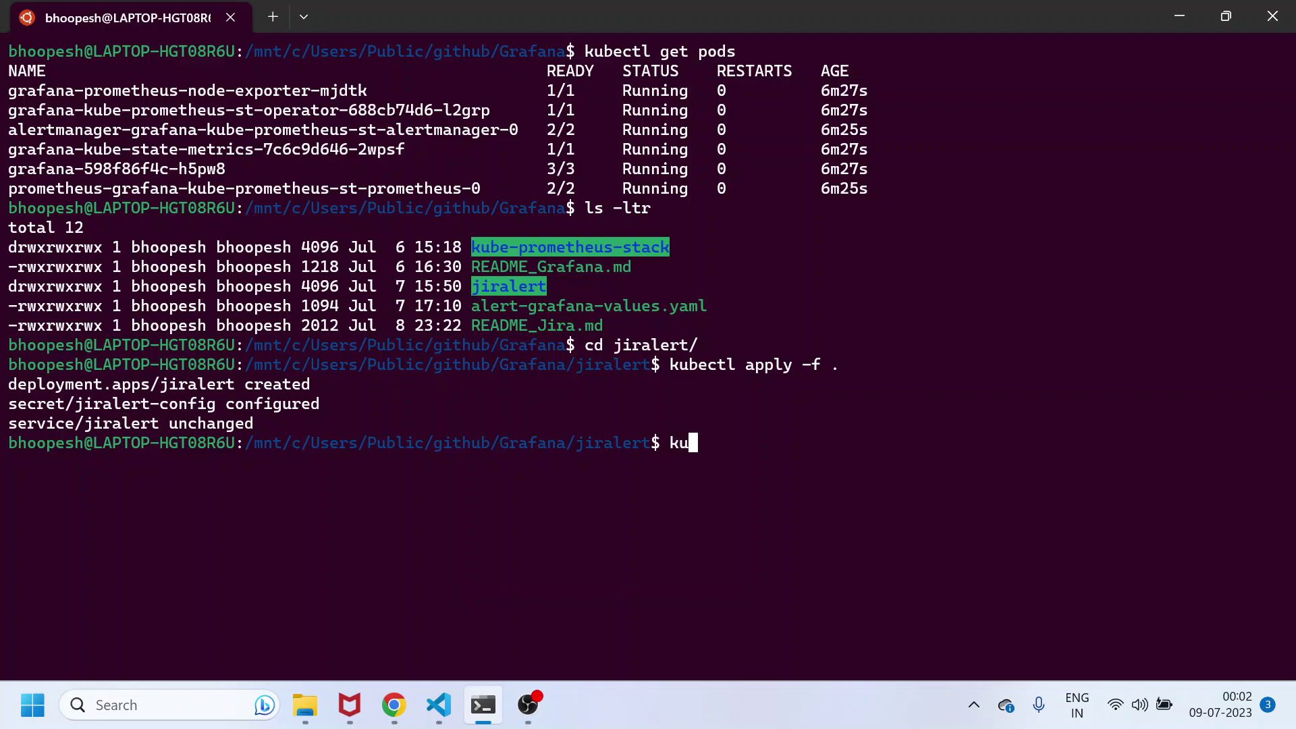
pyautogui.write('bectl get ')
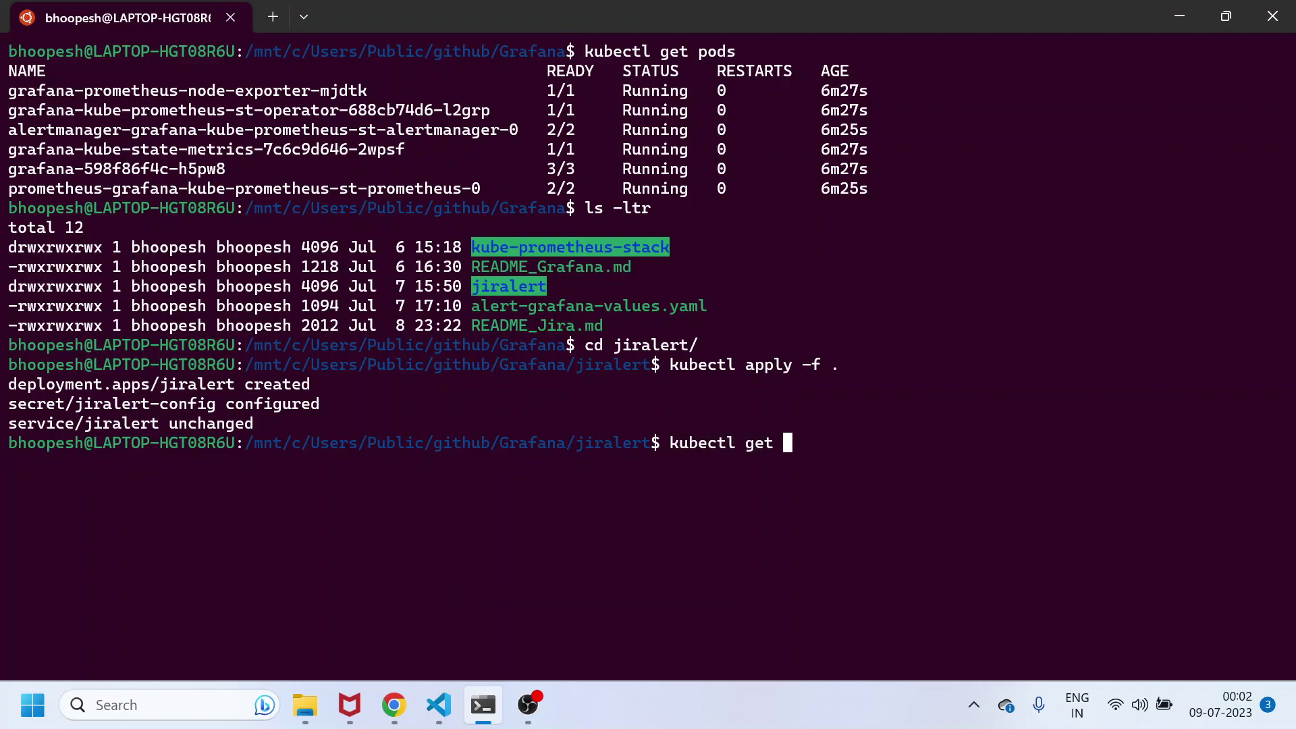
pyautogui.write('pods')
pyautogui.press('Return')
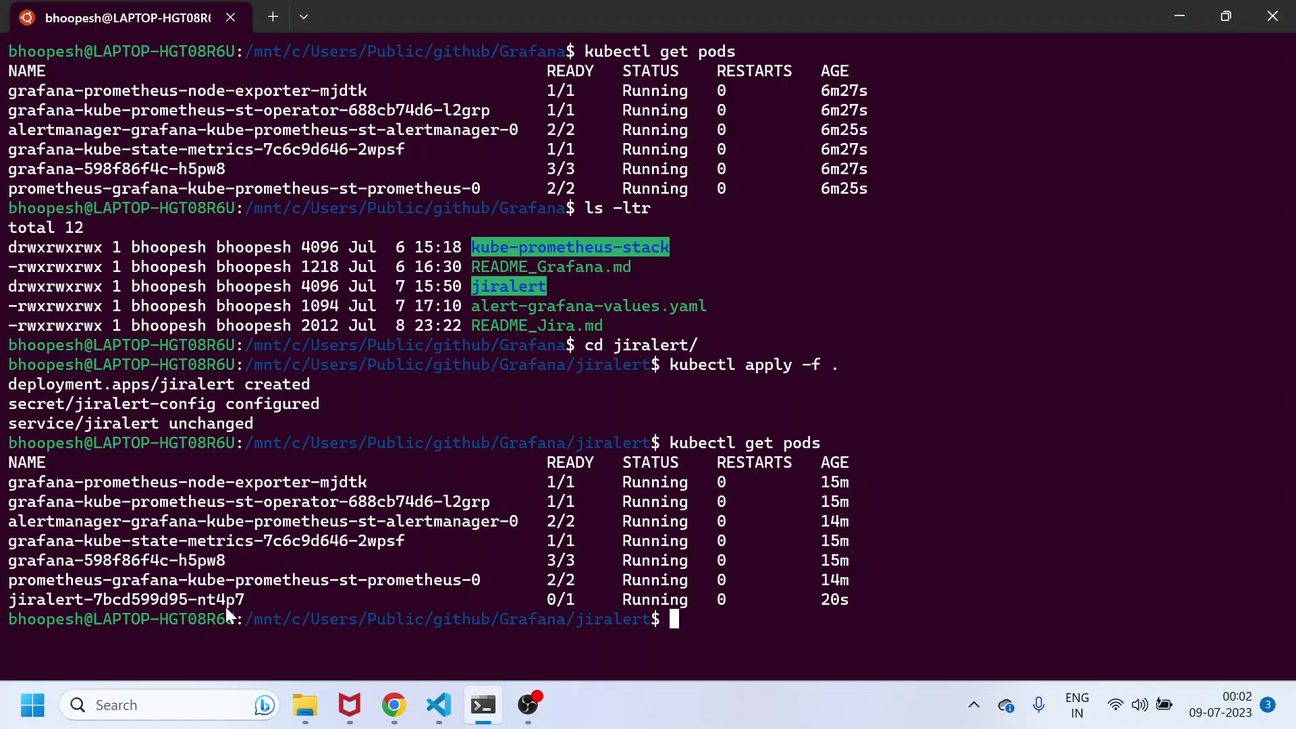
pyautogui.press('Up')
pyautogui.press('Return')
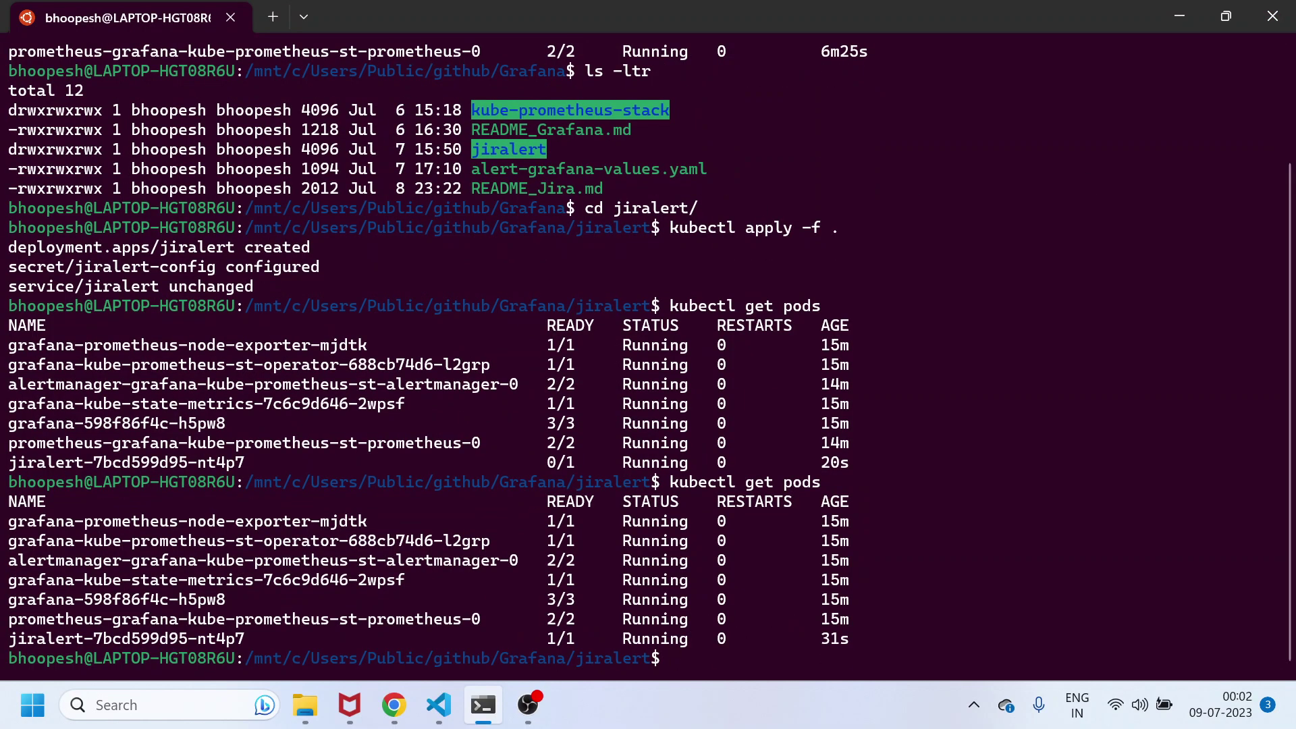
pyautogui.press('Up')
pyautogui.press('Return')
# Clear the terminal screen and start retyping kubectl get pods.
pyautogui.write('k')
pyautogui.press('BackSpace')
pyautogui.write('clear')
pyautogui.press('Return')
pyautogui.write('kubcetl')
pyautogui.press('BackSpace')
pyautogui.press('BackSpace')
pyautogui.press('BackSpace')
# Run kubectl get pods again to list the cluster pods.
pyautogui.write('tl get pods')
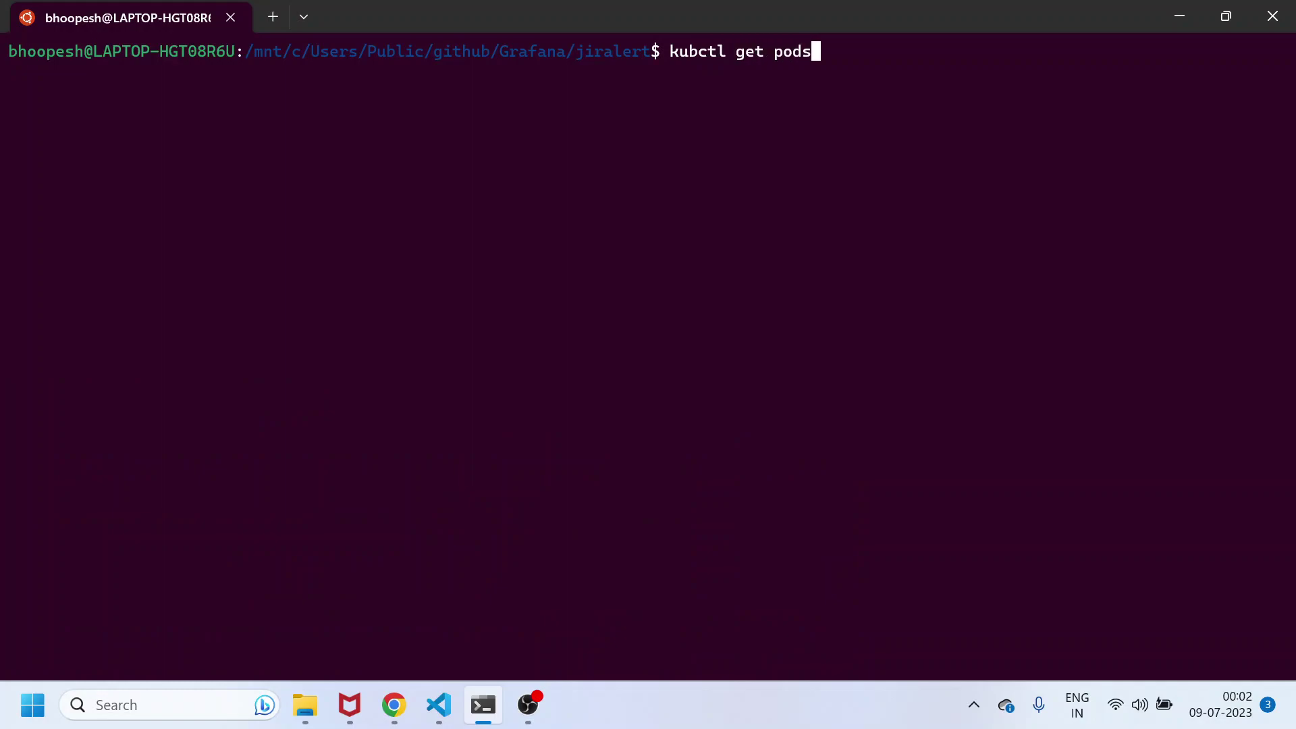
pyautogui.press('Return')
pyautogui.write('kub')
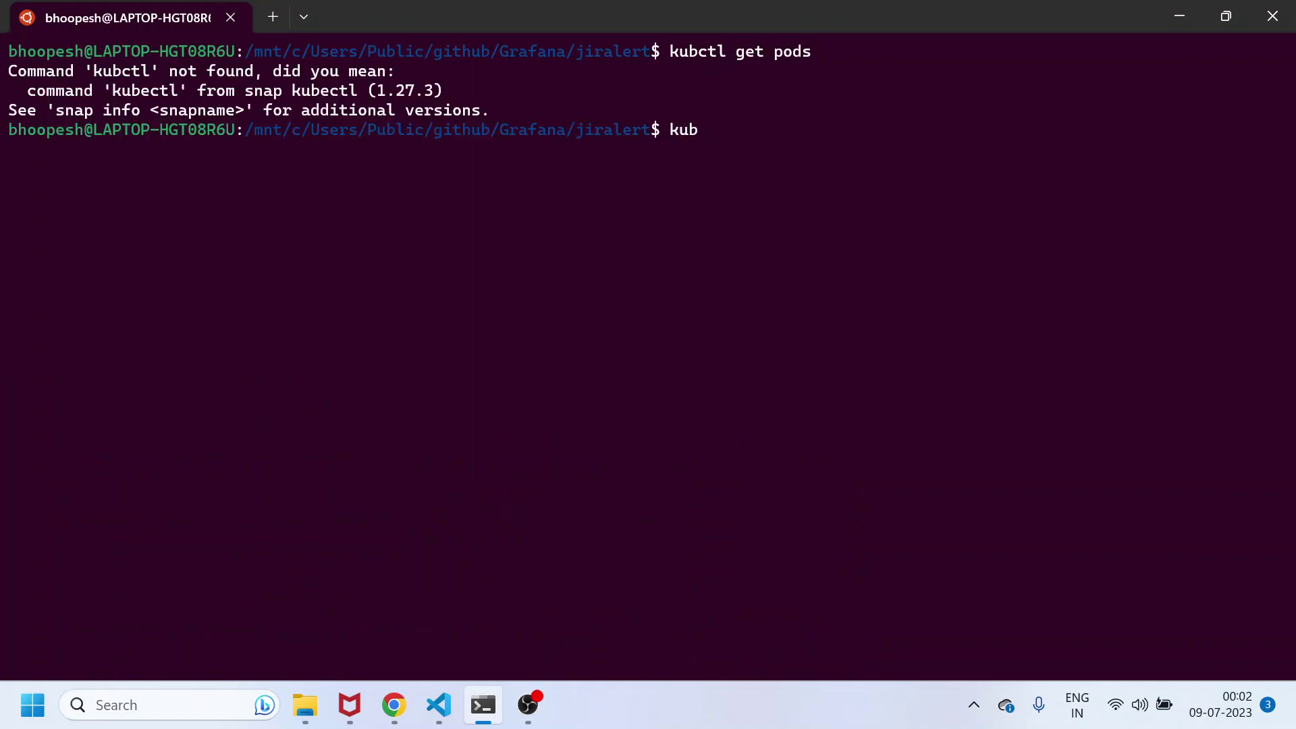
pyautogui.write('ectl get pods')
pyautogui.press('Return')
# Show the jiralert pod's logs, which report Jira issue GRF-4 created for NodeClockNotSynchronising.
pyautogui.write('kubectl logs pod/')
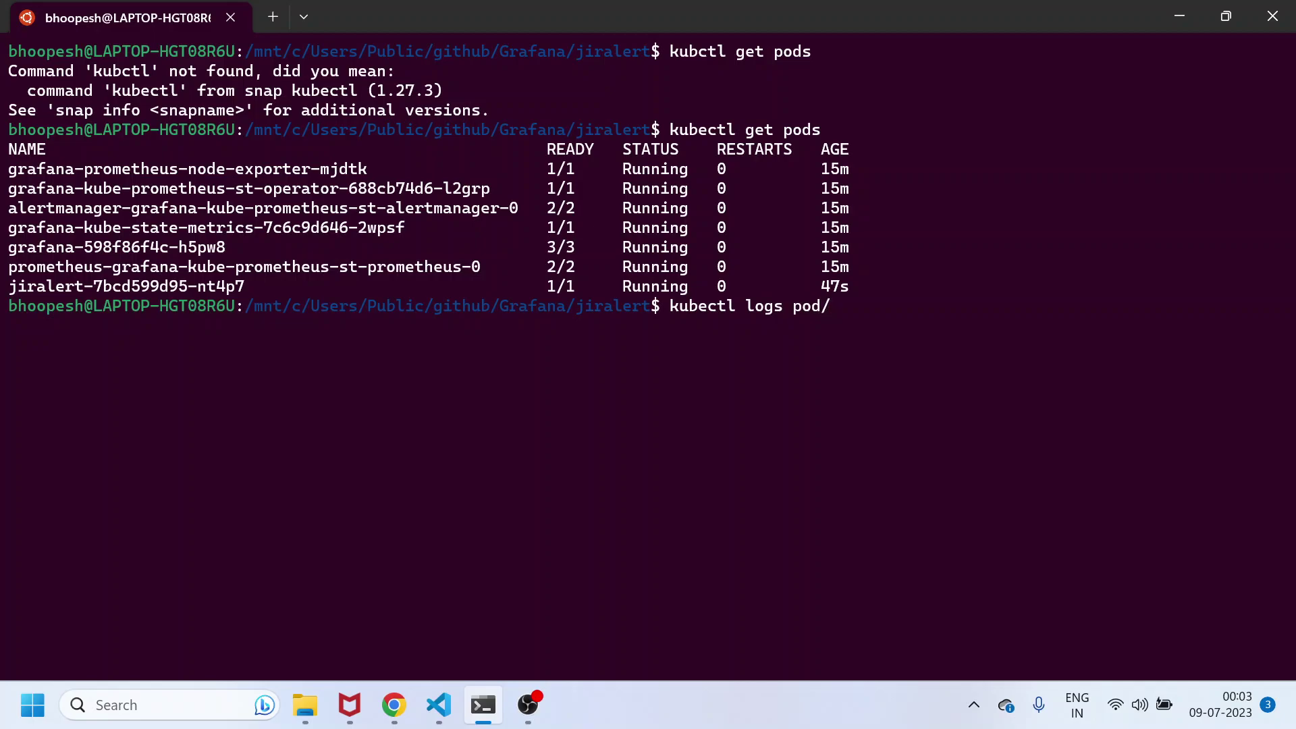
pyautogui.moveTo(14, 286); pyautogui.dragTo(240, 284)
pyautogui.hotkey('ctrl', 'c')
pyautogui.rightClick(241, 282)
pyautogui.rightClick(241, 282)
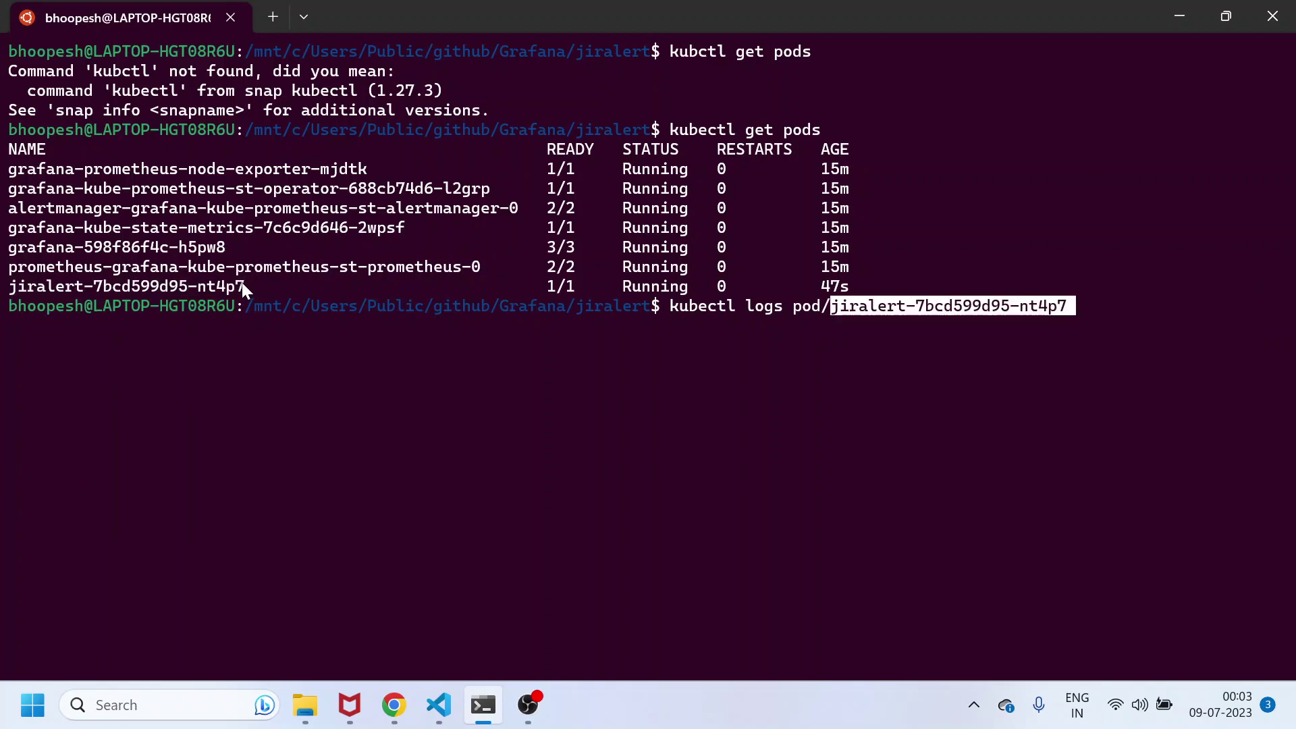
pyautogui.press('Return')
pyautogui.press('Up')
pyautogui.press('Up')
pyautogui.press('Down')
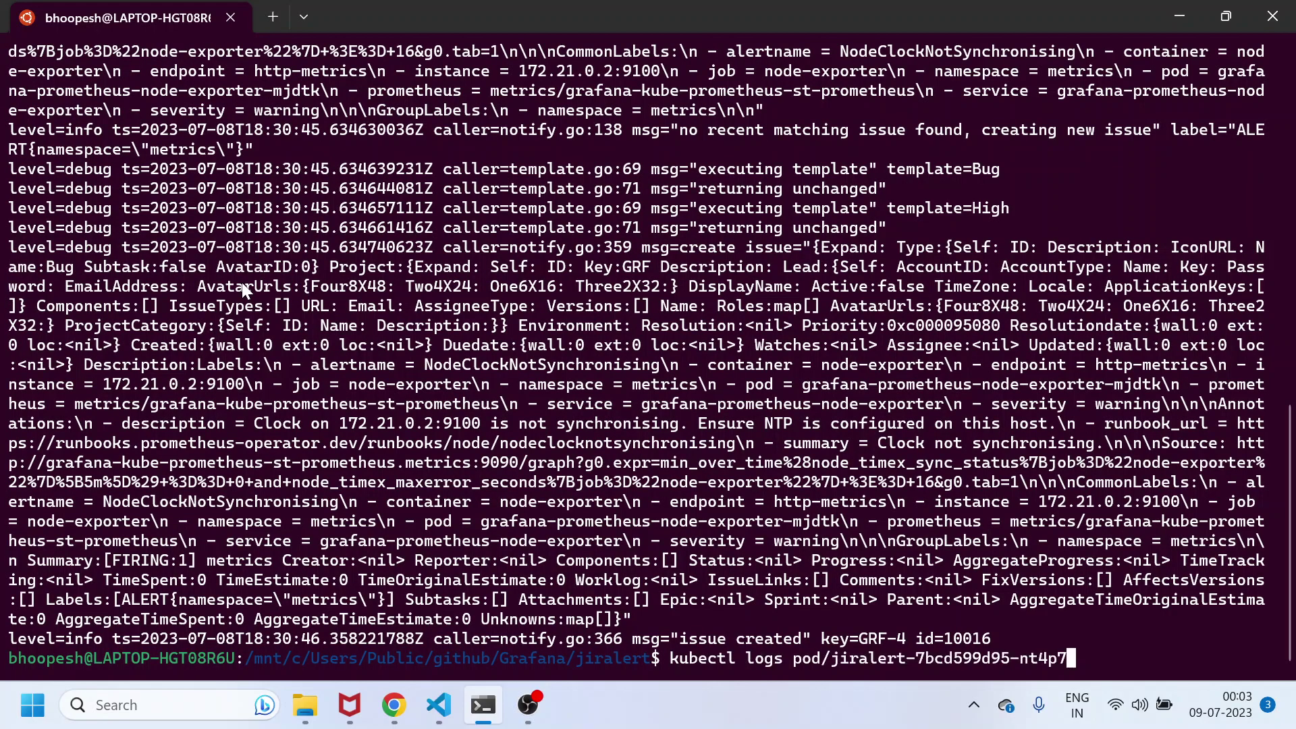
pyautogui.press('Down')
pyautogui.hotkey('ctrl', 'c')
pyautogui.hotkey('ctrl', 'c')
pyautogui.hotkey('ctrl', 'c')
# Clear the terminal screen.
pyautogui.write('clear')
pyautogui.press('Return')
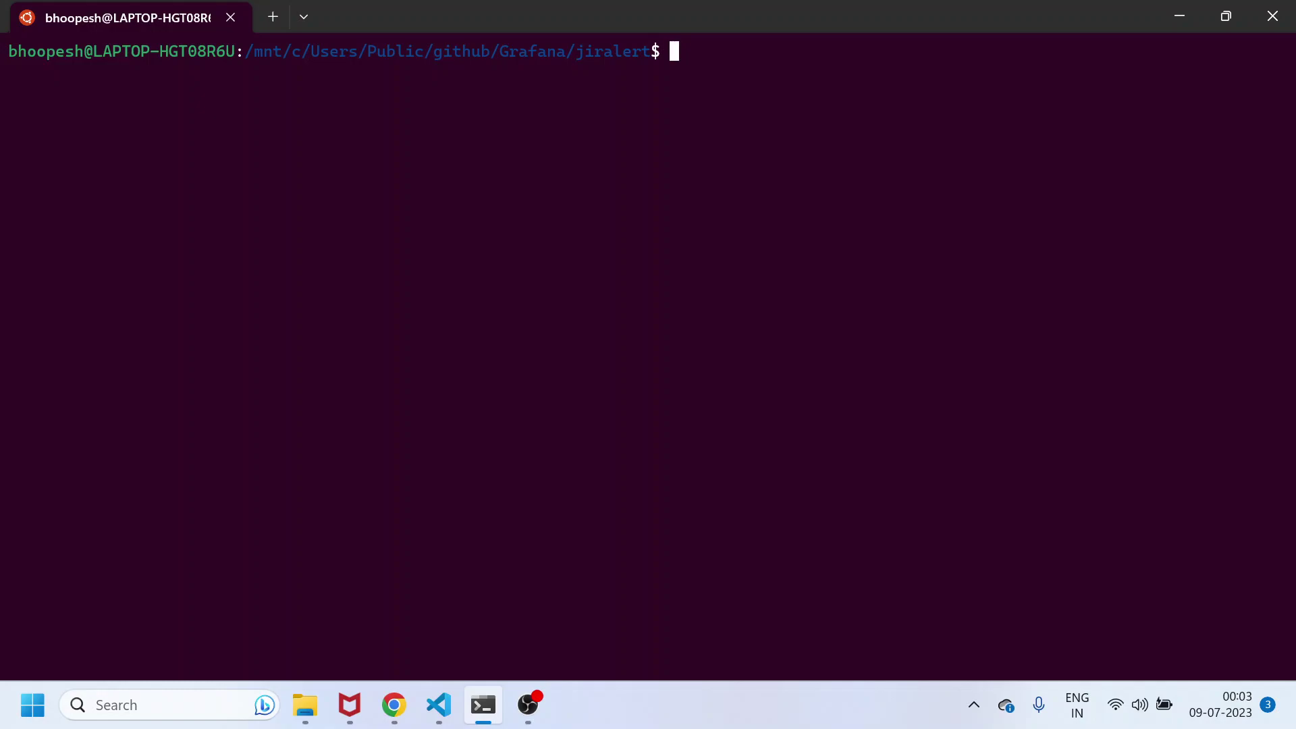
pyautogui.hotkey('alt', 'Tab')
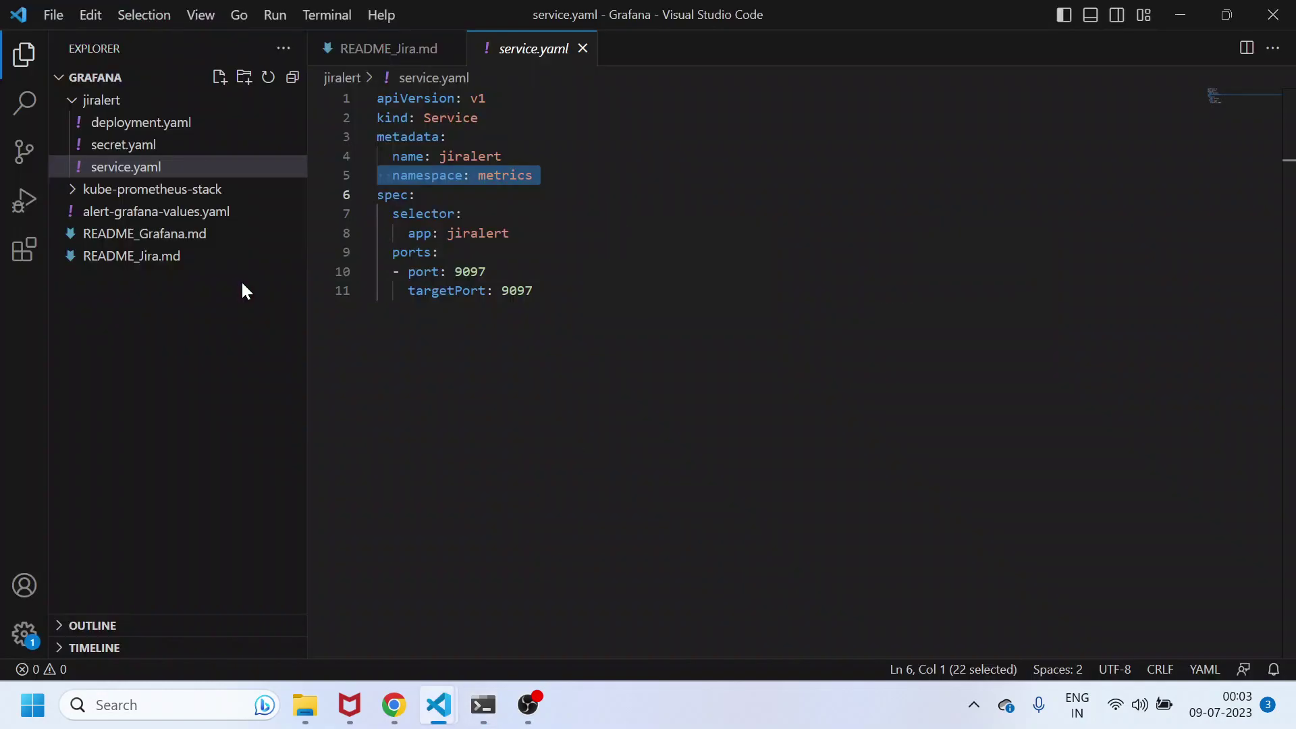
pyautogui.hotkey('alt', 'Tab')
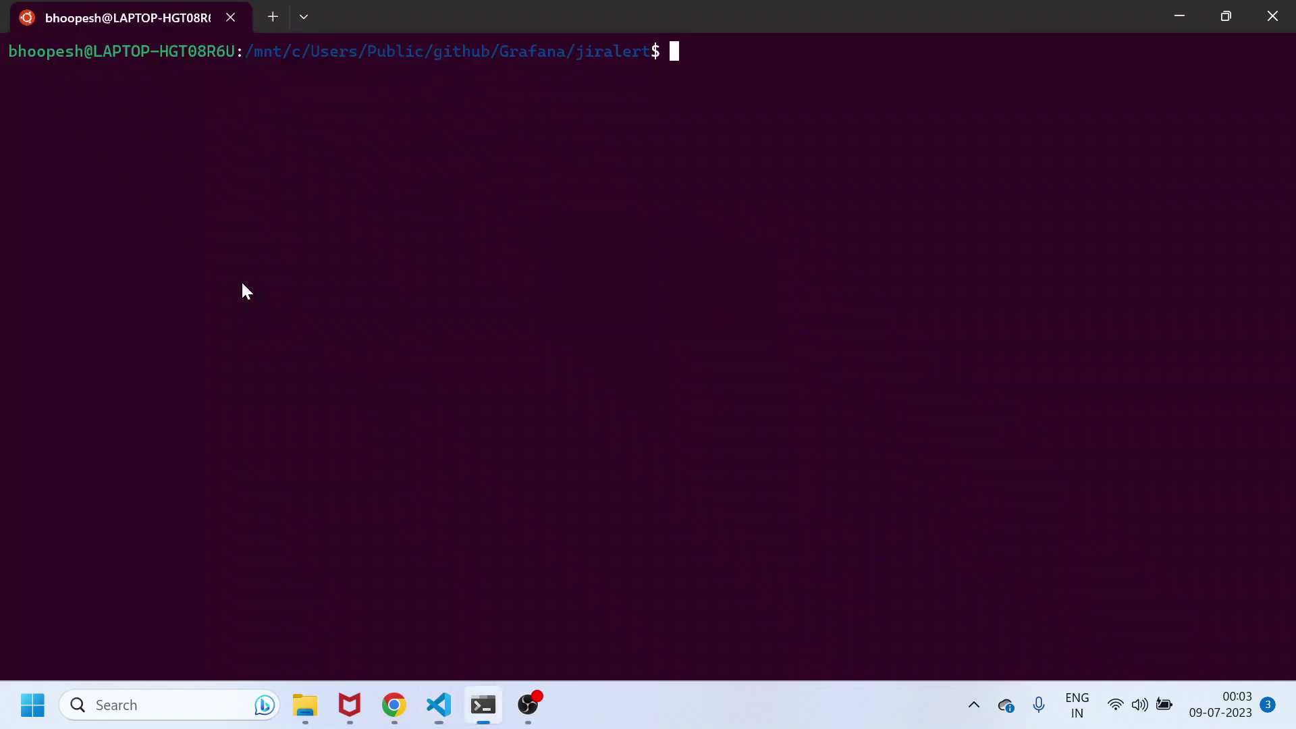
# Open README_Jira.md in VS Code at the mycurlpod and curl test commands.
pyautogui.click(439, 705)
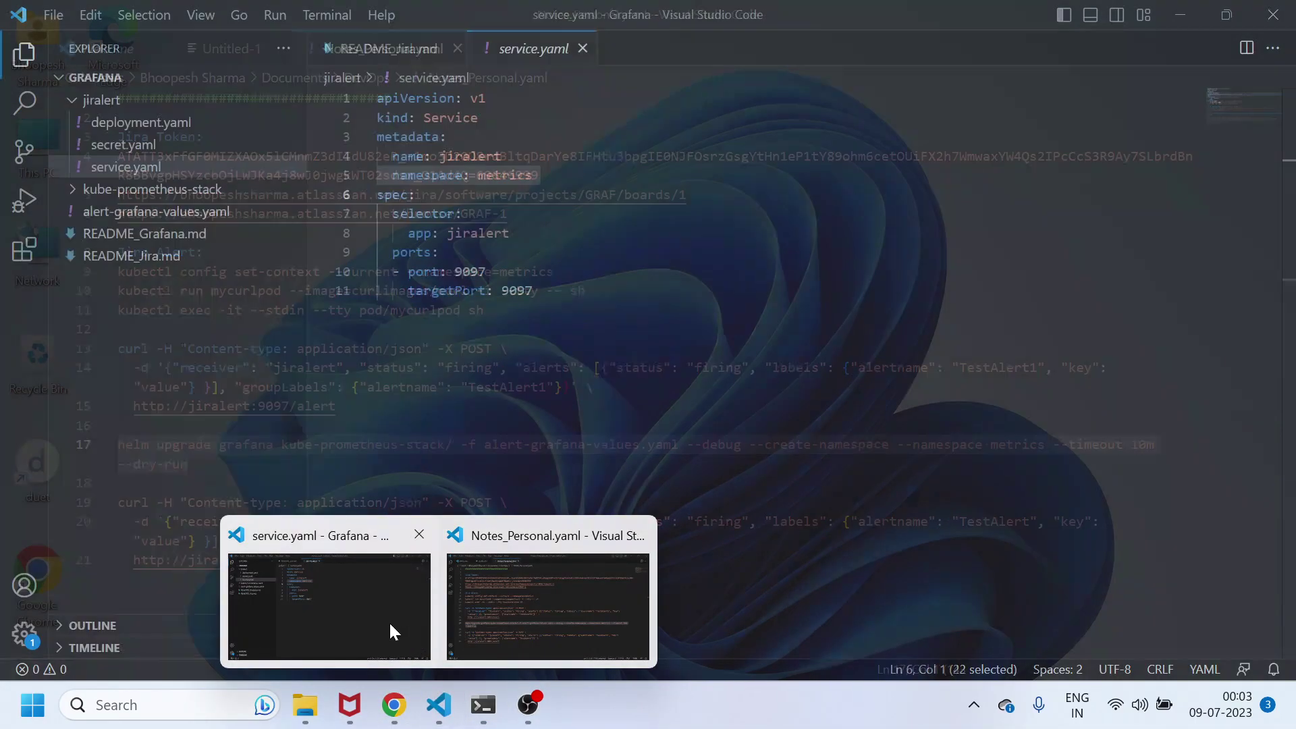
pyautogui.click(407, 627)
pyautogui.click(118, 260)
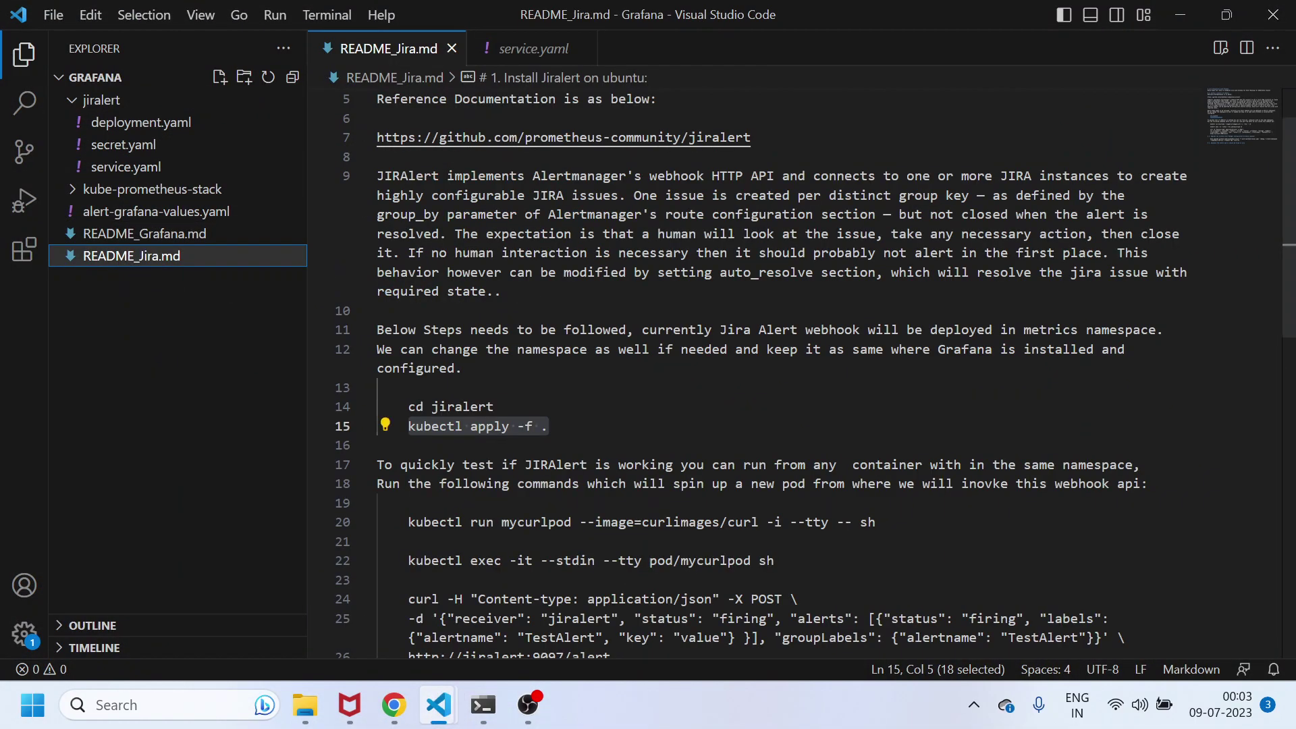
pyautogui.scroll(-3, 776, 371)
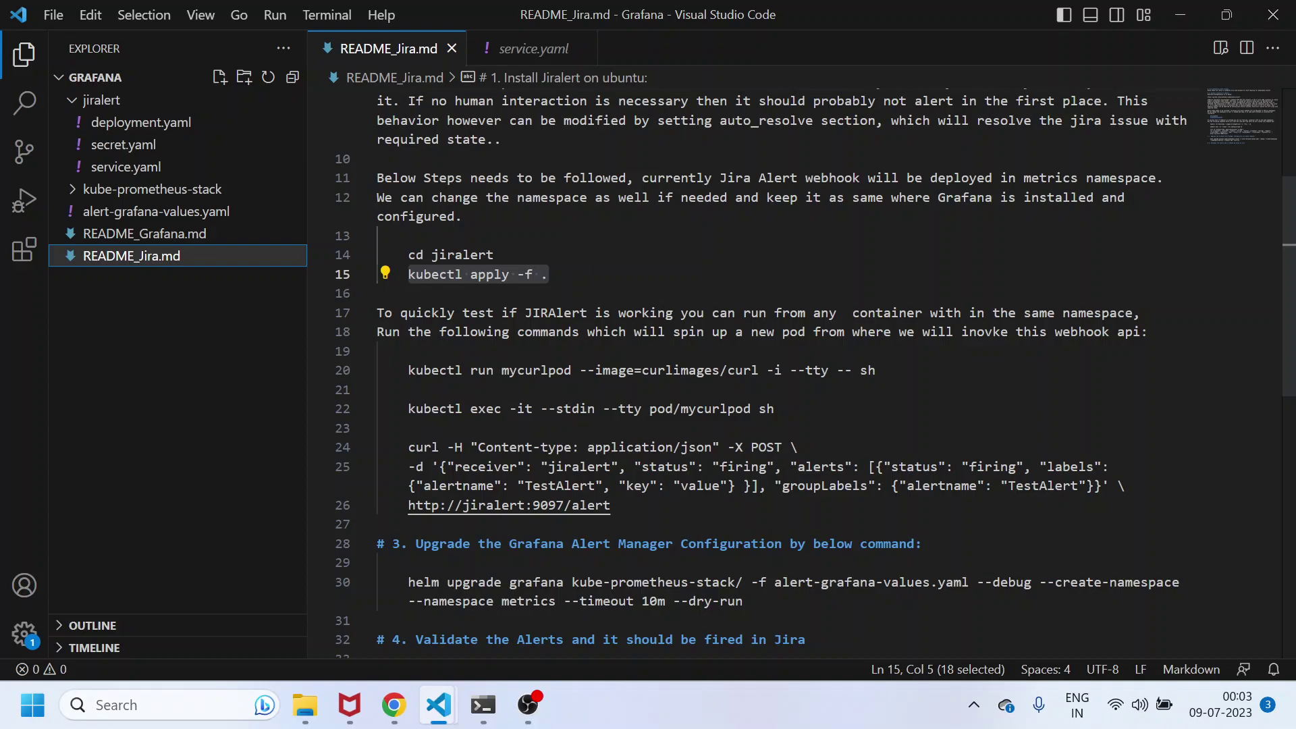
# Copy the kubectl run mycurlpod command from the README and run it to get a pod shell.
pyautogui.moveTo(409, 370); pyautogui.dragTo(876, 370)
pyautogui.hotkey('ctrl', 'c')
pyautogui.click(483, 705)
pyautogui.hotkey('ctrl', 'v')
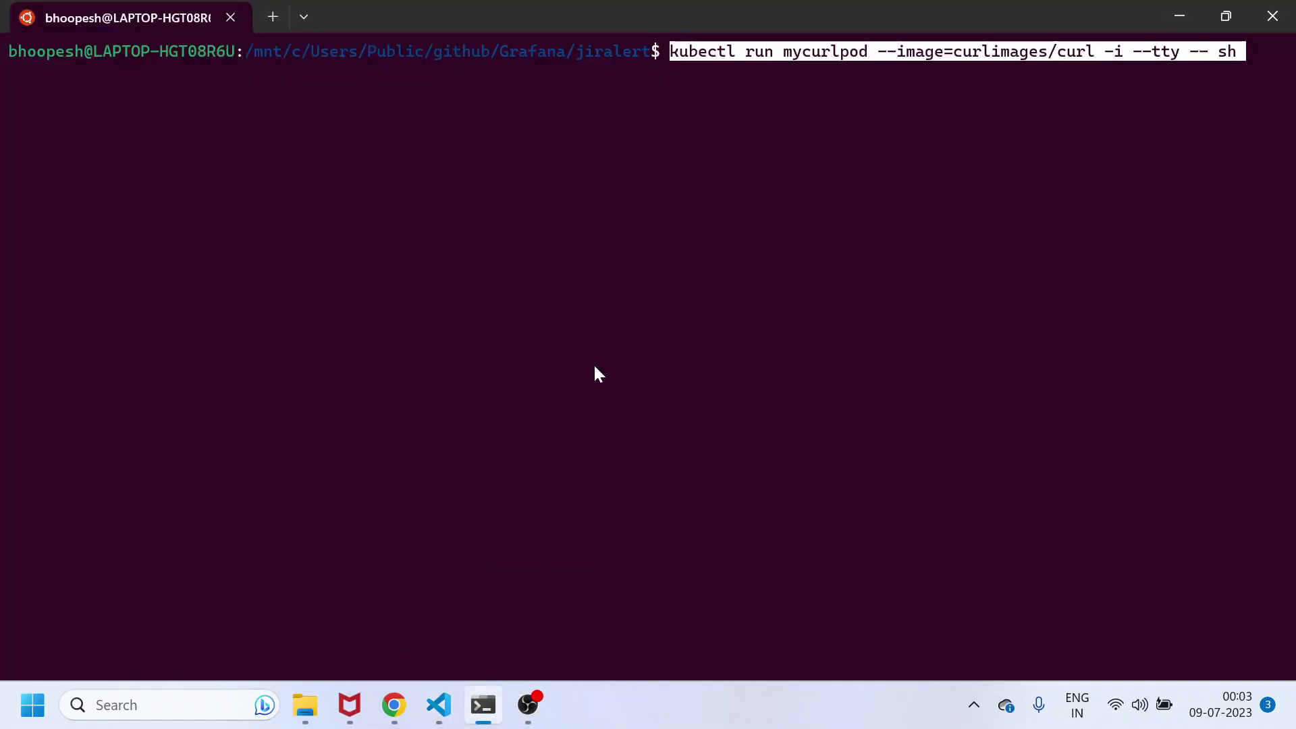
pyautogui.press('Return')
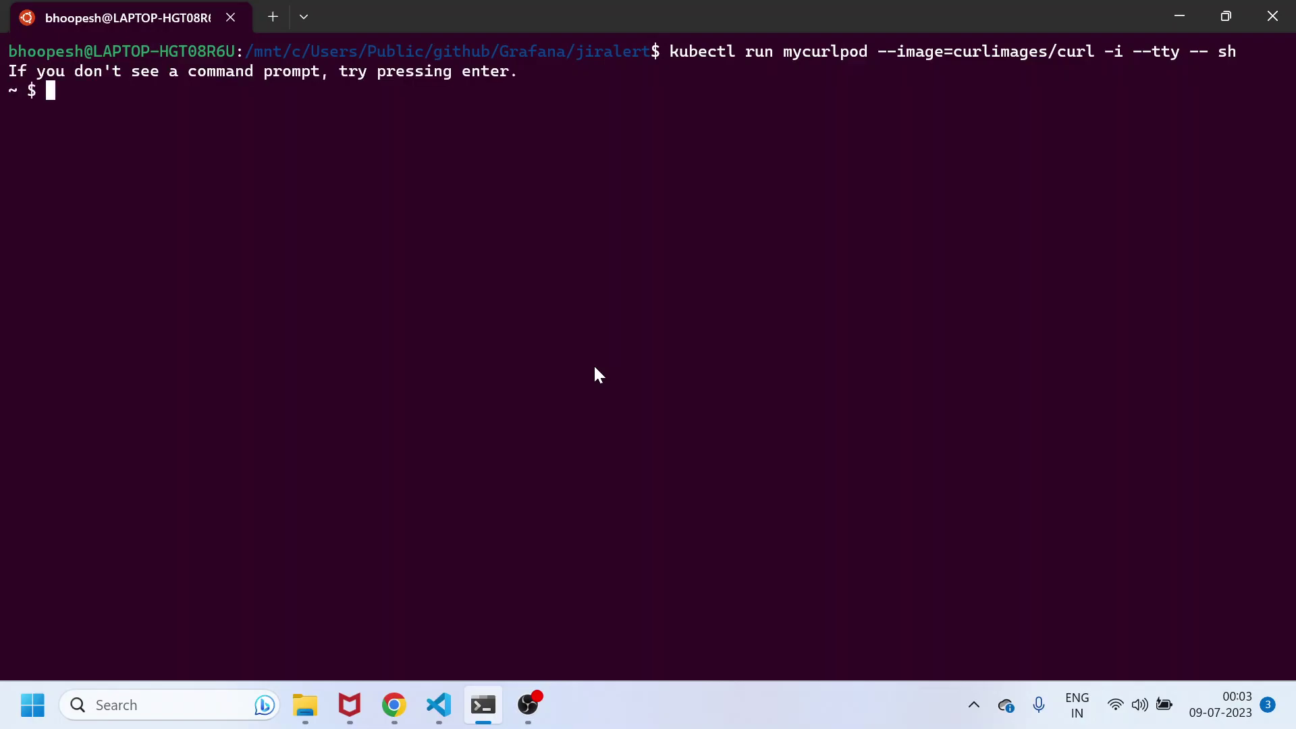
pyautogui.press('Return')
pyautogui.press('Return')
# Copy the multi-line TestAlert curl POST to jiralert:9097/alert and paste it into the pod shell.
pyautogui.hotkey('alt', 'Tab')
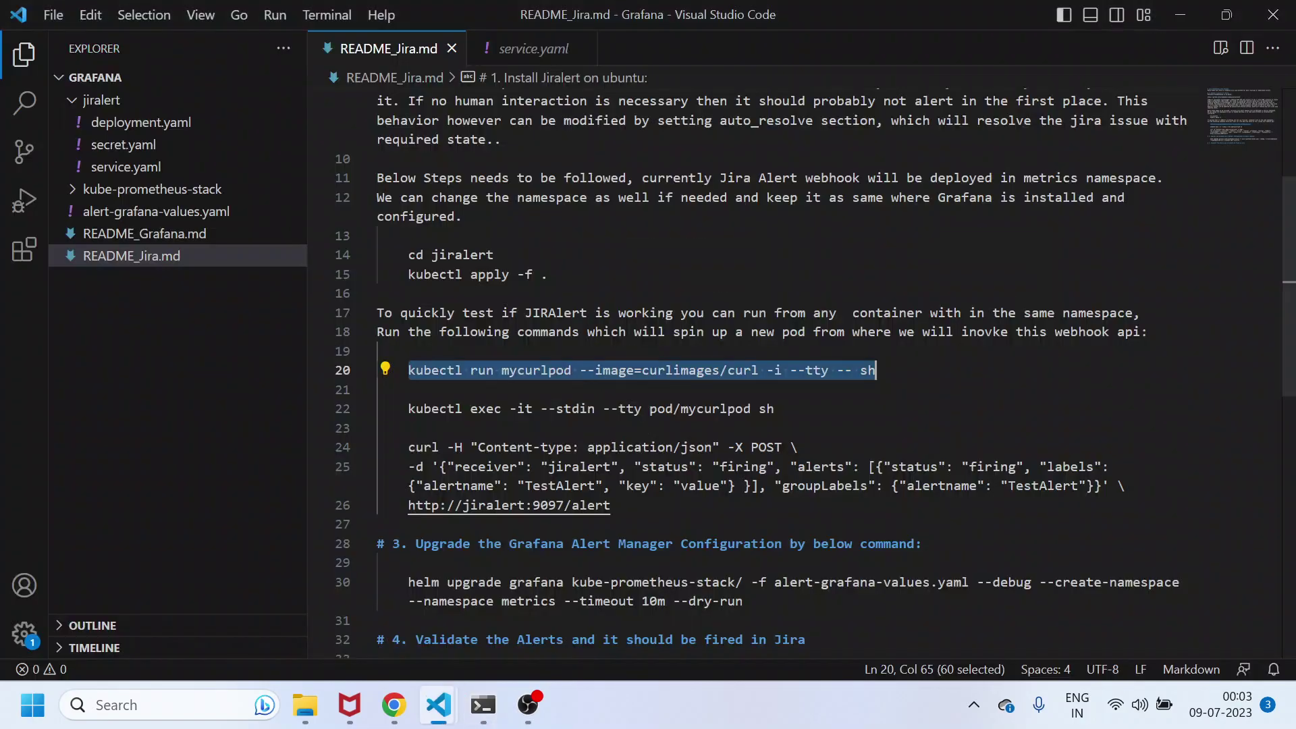
pyautogui.moveTo(610, 505); pyautogui.dragTo(407, 447)
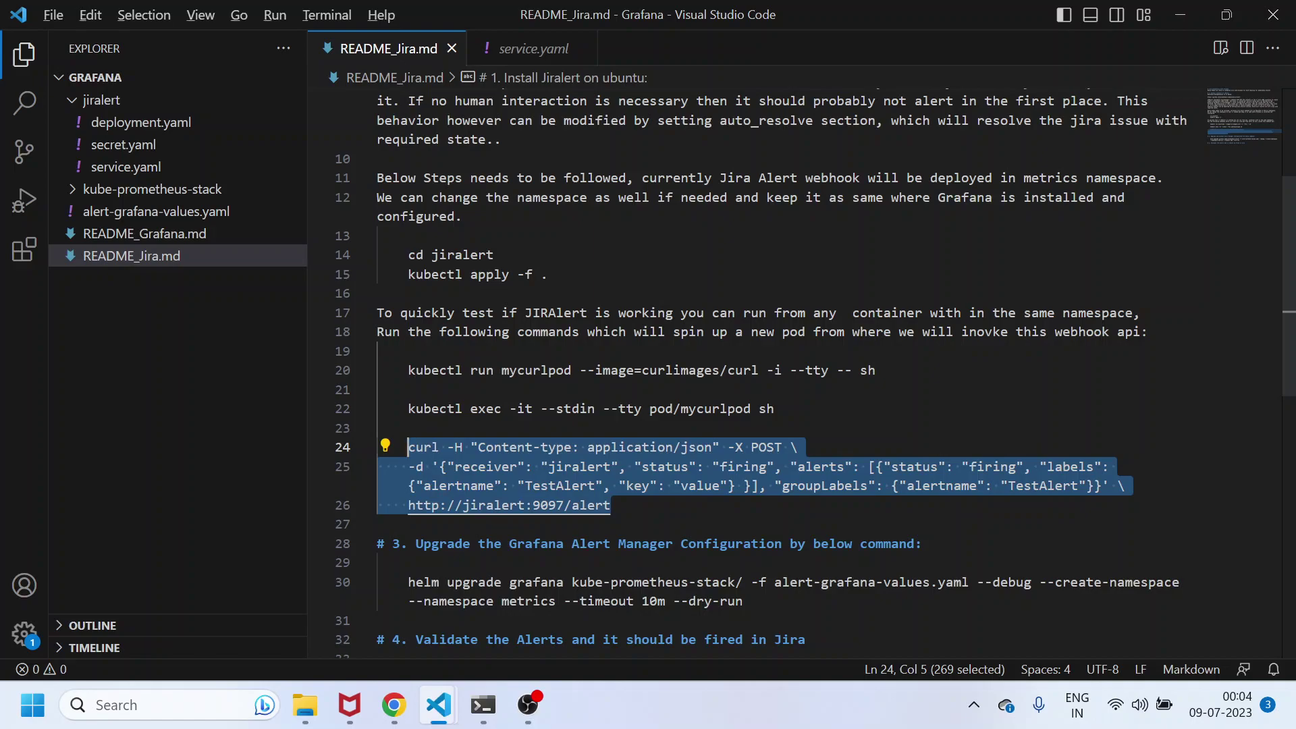
pyautogui.hotkey('alt', 'Tab')
pyautogui.hotkey('ctrl', 'v')
# Send the TestAlert curl request and reload the Jira issue list, now showing four issues.
pyautogui.click(574, 489)
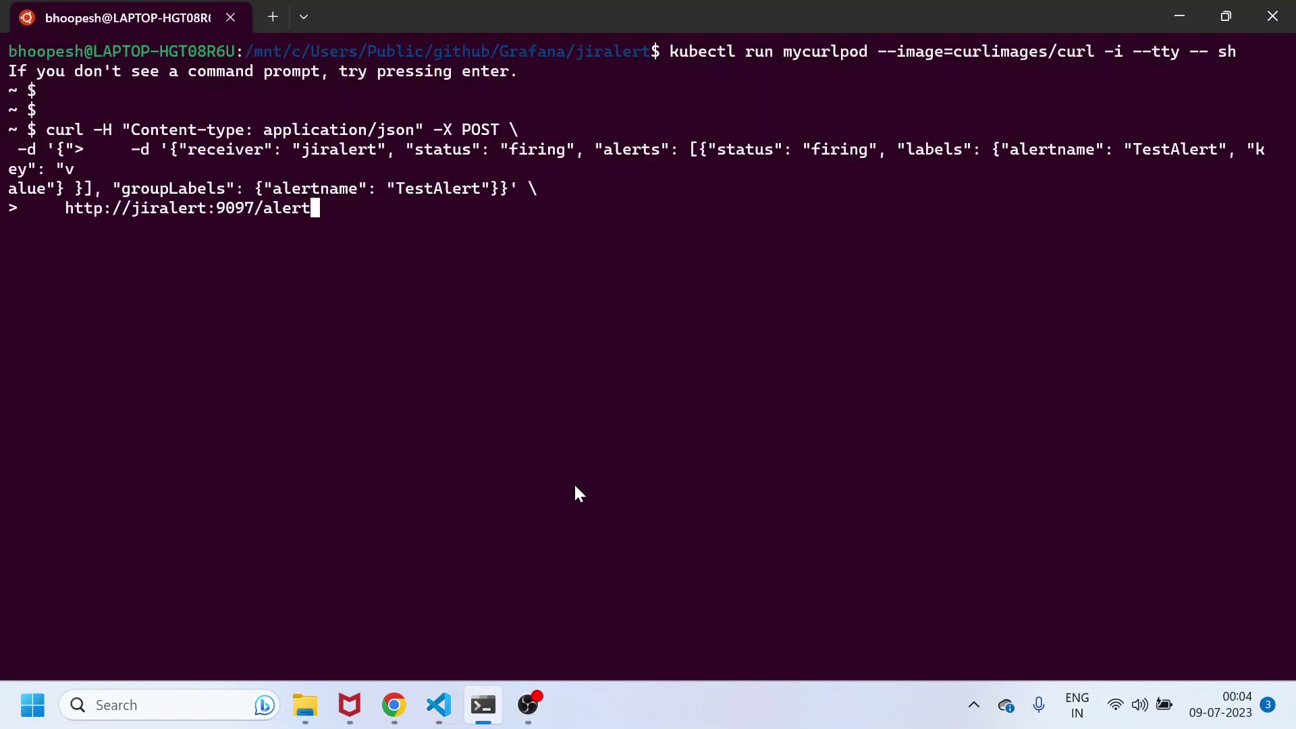
pyautogui.press('Return')
pyautogui.click(394, 705)
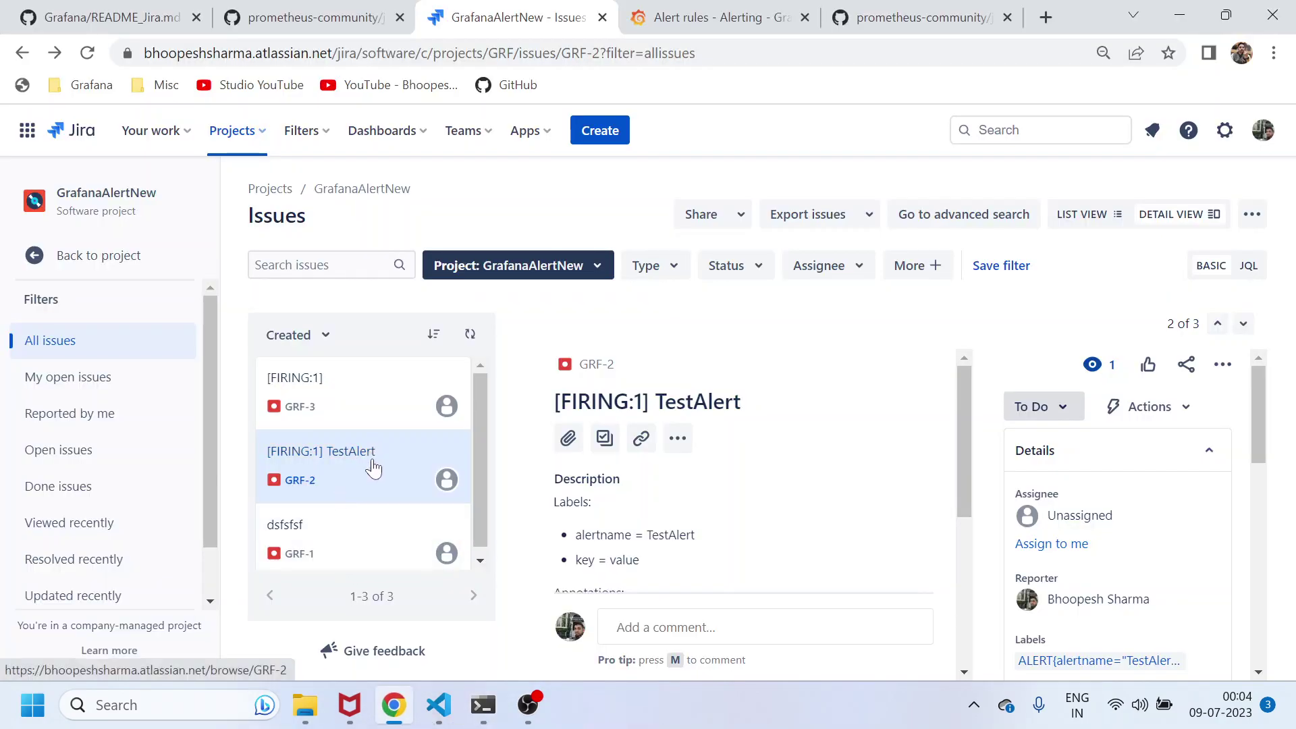
pyautogui.scroll(-1, 337, 418)
pyautogui.click(94, 58)
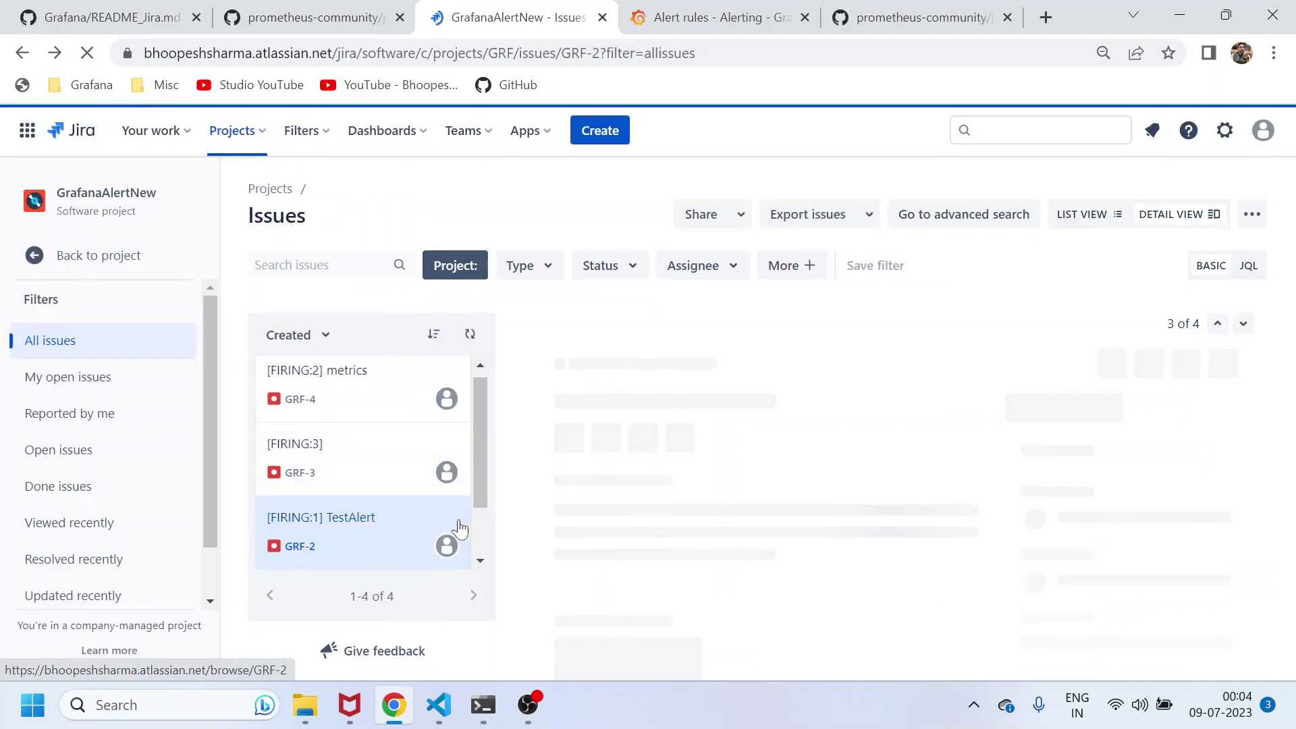
# Bring up Notes_Personal.yaml in VS Code.
pyautogui.rightClick(299, 548)
pyautogui.click(351, 492)
pyautogui.hotkey('alt', 'Tab')
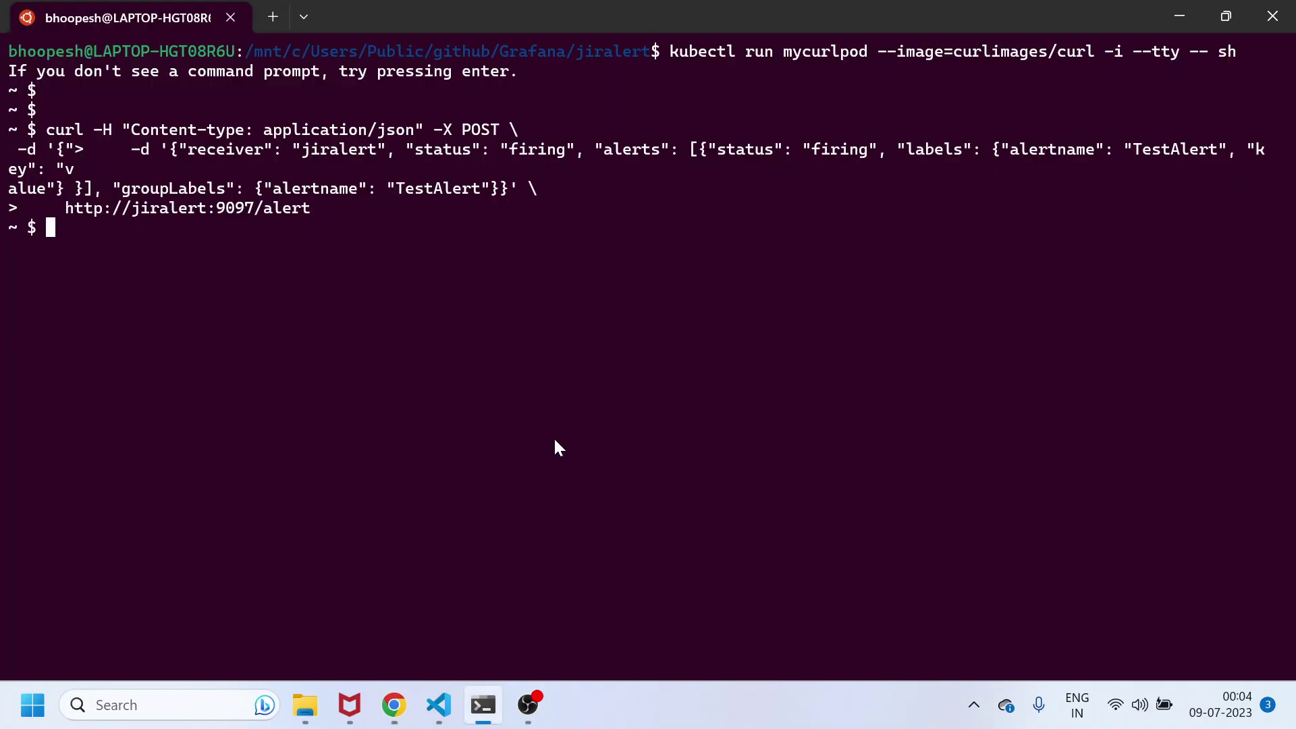
pyautogui.moveTo(439, 705)
pyautogui.click(483, 632)
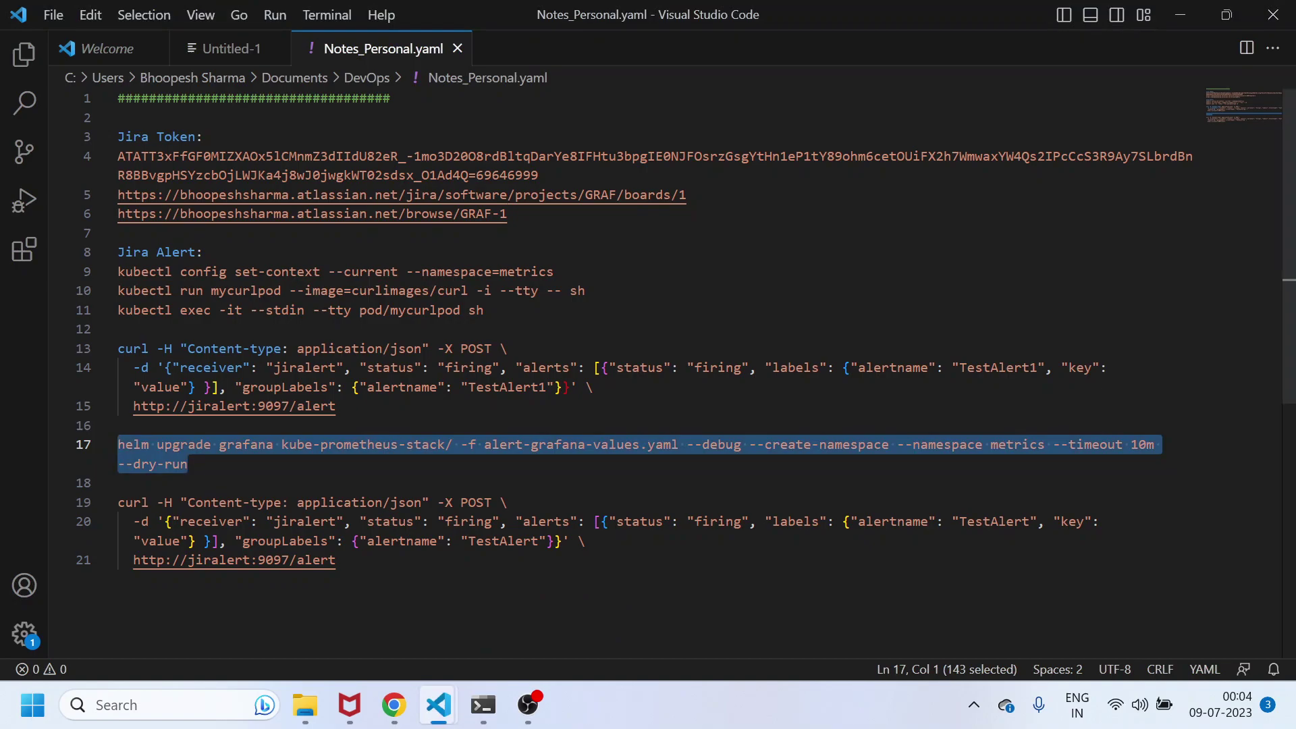
# Rename both TestAlert labels in the second curl command to TestAlert111.
pyautogui.click(503, 444)
pyautogui.click(541, 541)
pyautogui.write('111')
pyautogui.click(1029, 522)
pyautogui.write('111')
# Copy the TestAlert111 curl command and run it in the mycurlpod shell, then return to Jira.
pyautogui.moveTo(335, 560); pyautogui.dragTo(85, 521)
pyautogui.hotkey('ctrl', 'c')
pyautogui.click(484, 705)
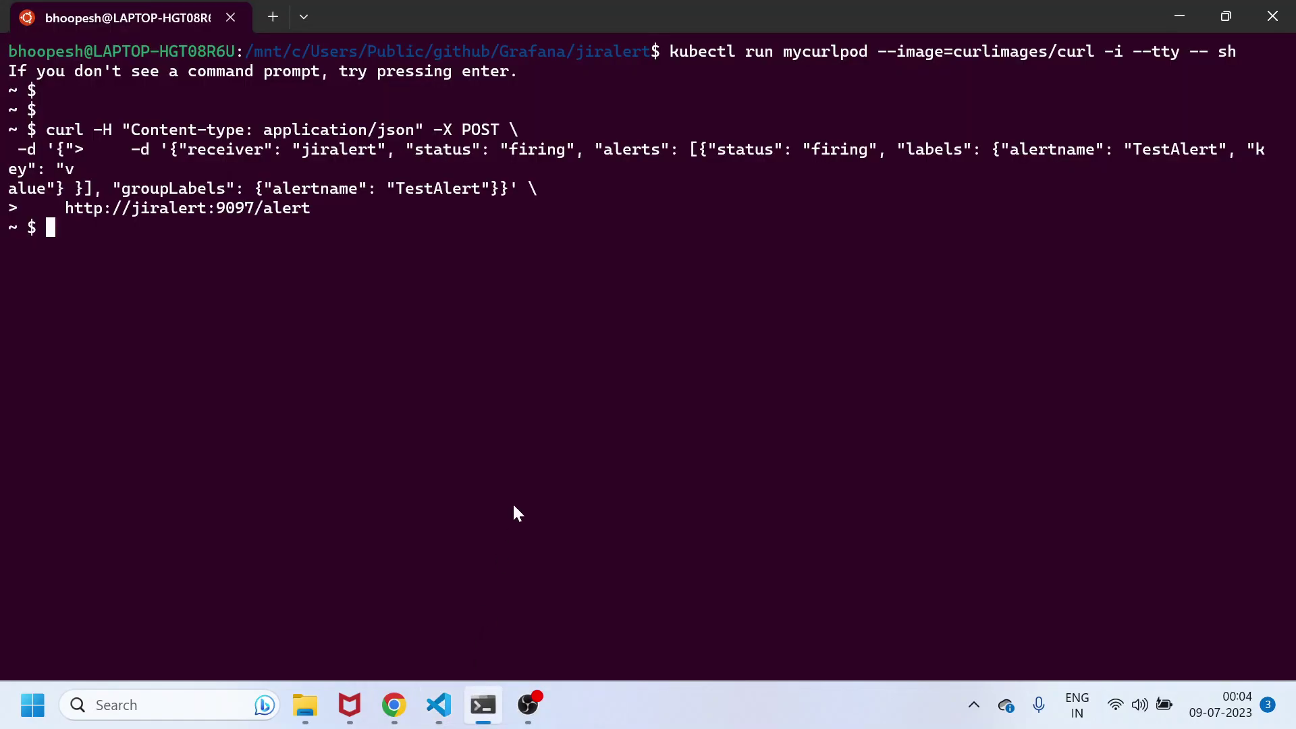
pyautogui.hotkey('ctrl', 'v')
pyautogui.click(526, 485)
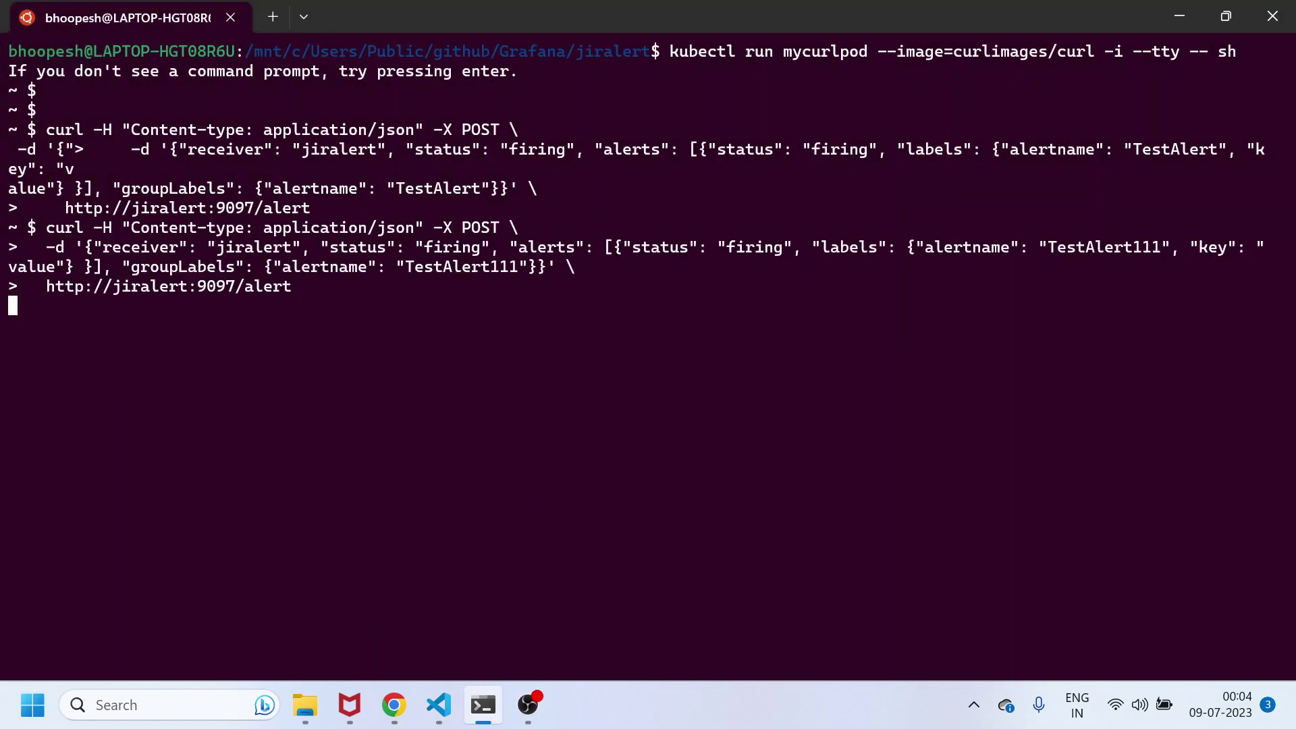
pyautogui.press('Return')
pyautogui.hotkey('alt', 'Tab')
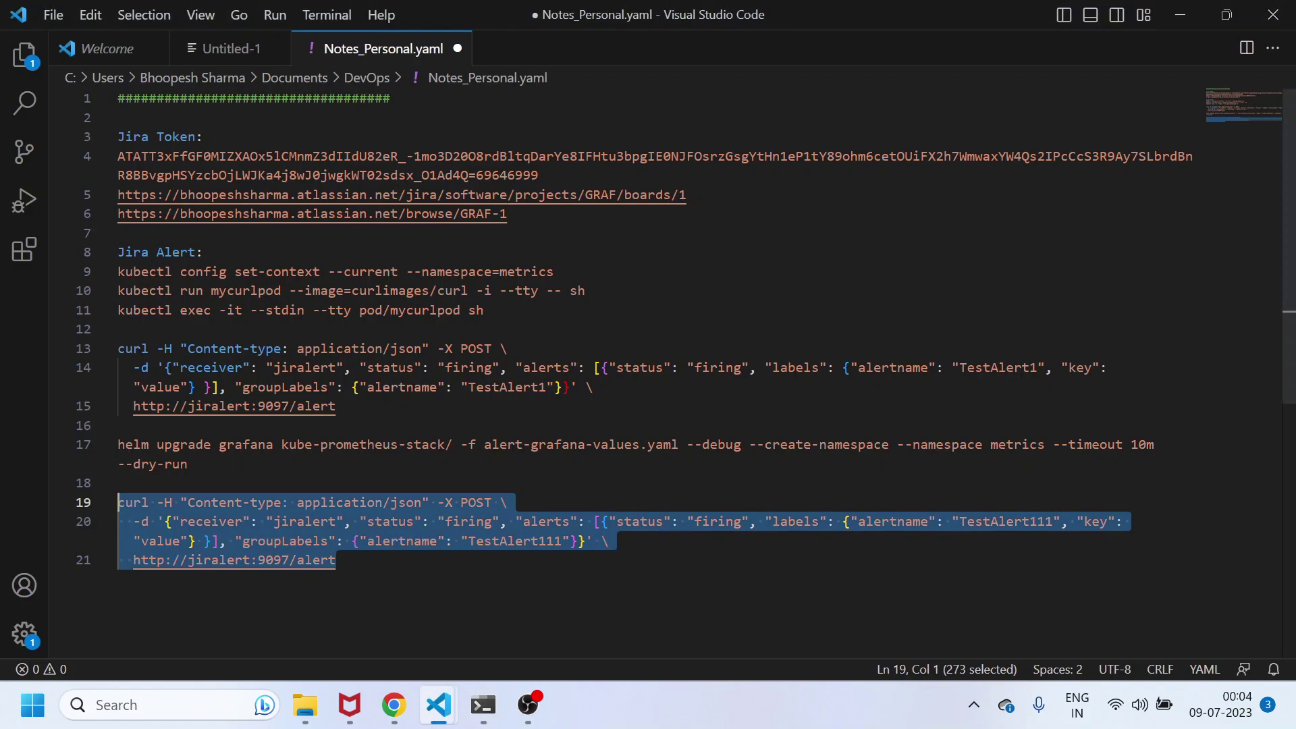
pyautogui.click(394, 704)
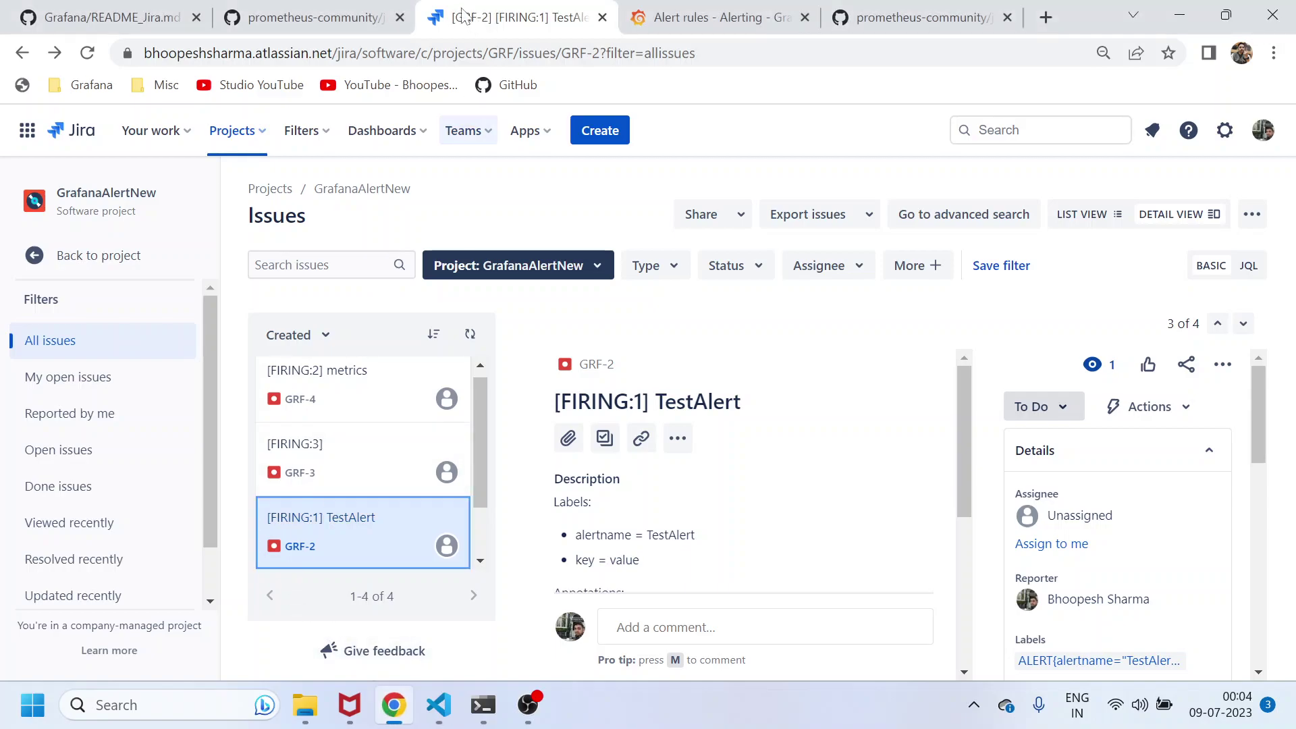
# Reload Jira and open new issue GRF-5 [FIRING:1] TestAlert111 in its own tab.
pyautogui.click(87, 52)
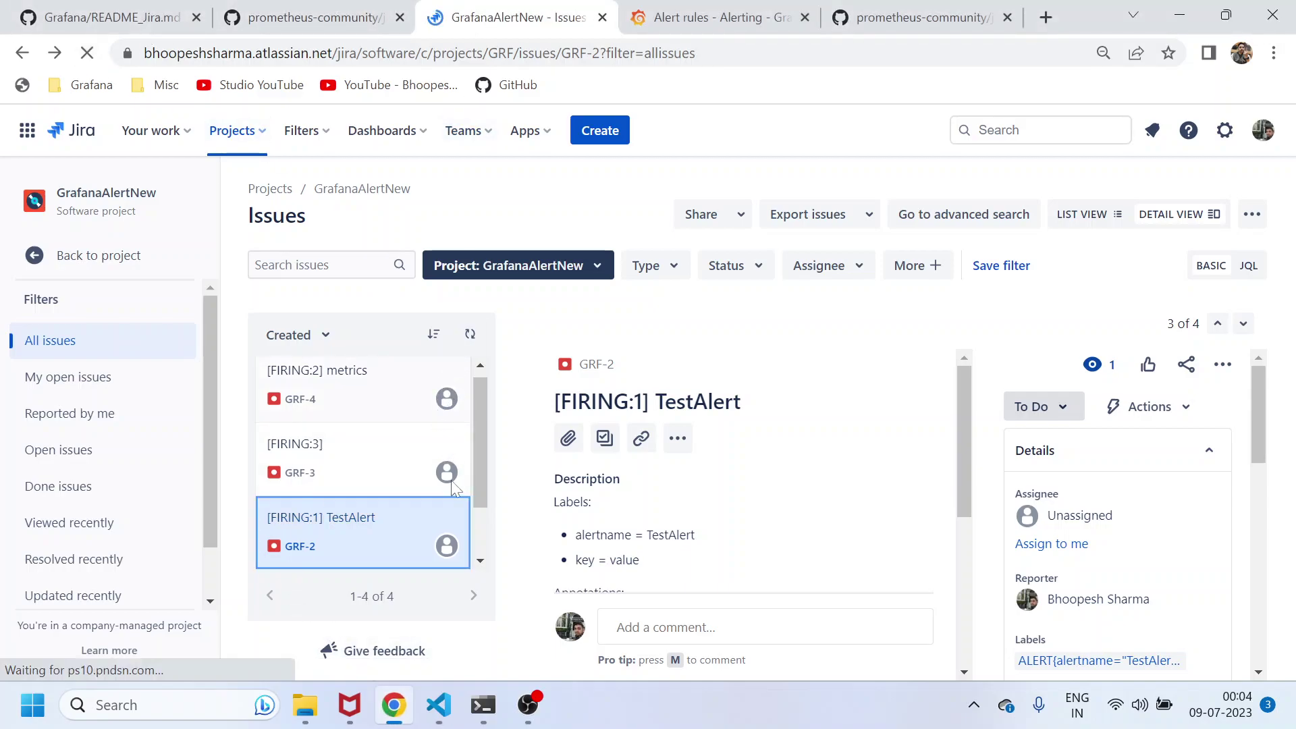
pyautogui.moveTo(484, 460); pyautogui.dragTo(478, 410)
pyautogui.click(298, 383)
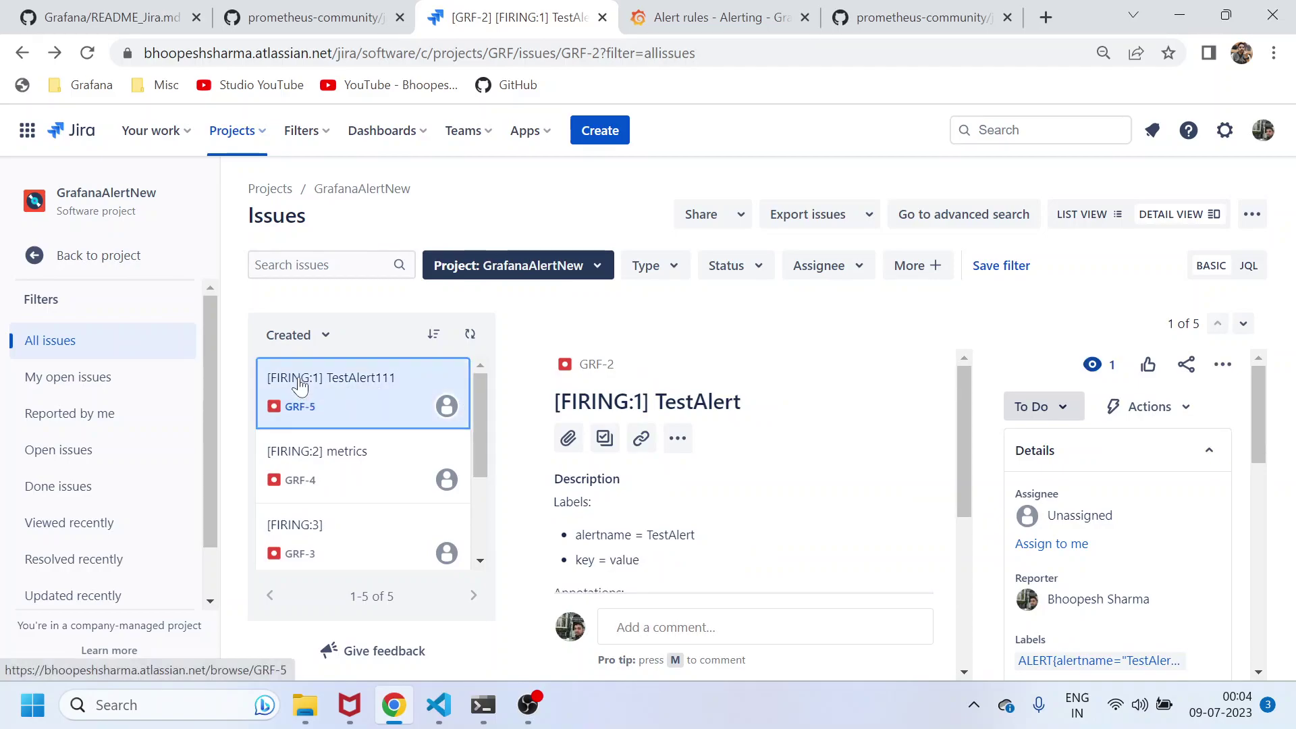
pyautogui.rightClick(300, 408)
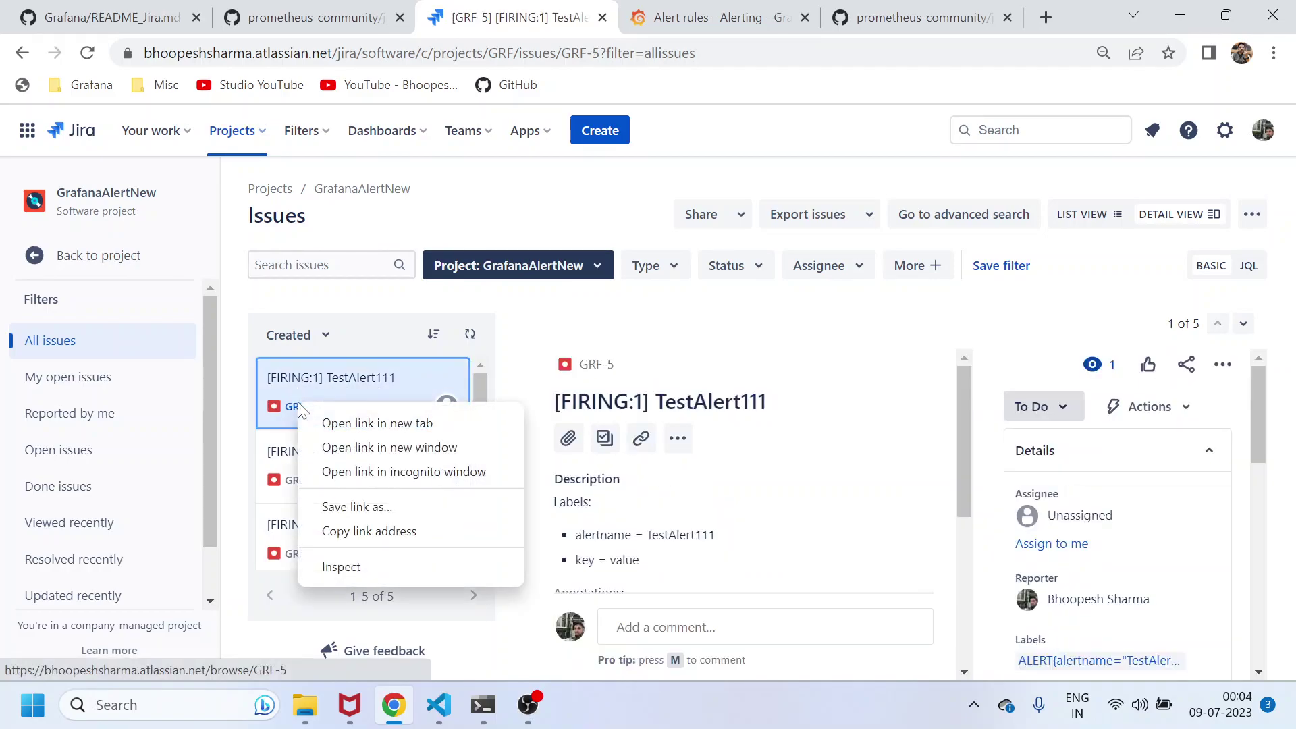
pyautogui.click(331, 423)
pyautogui.click(598, 14)
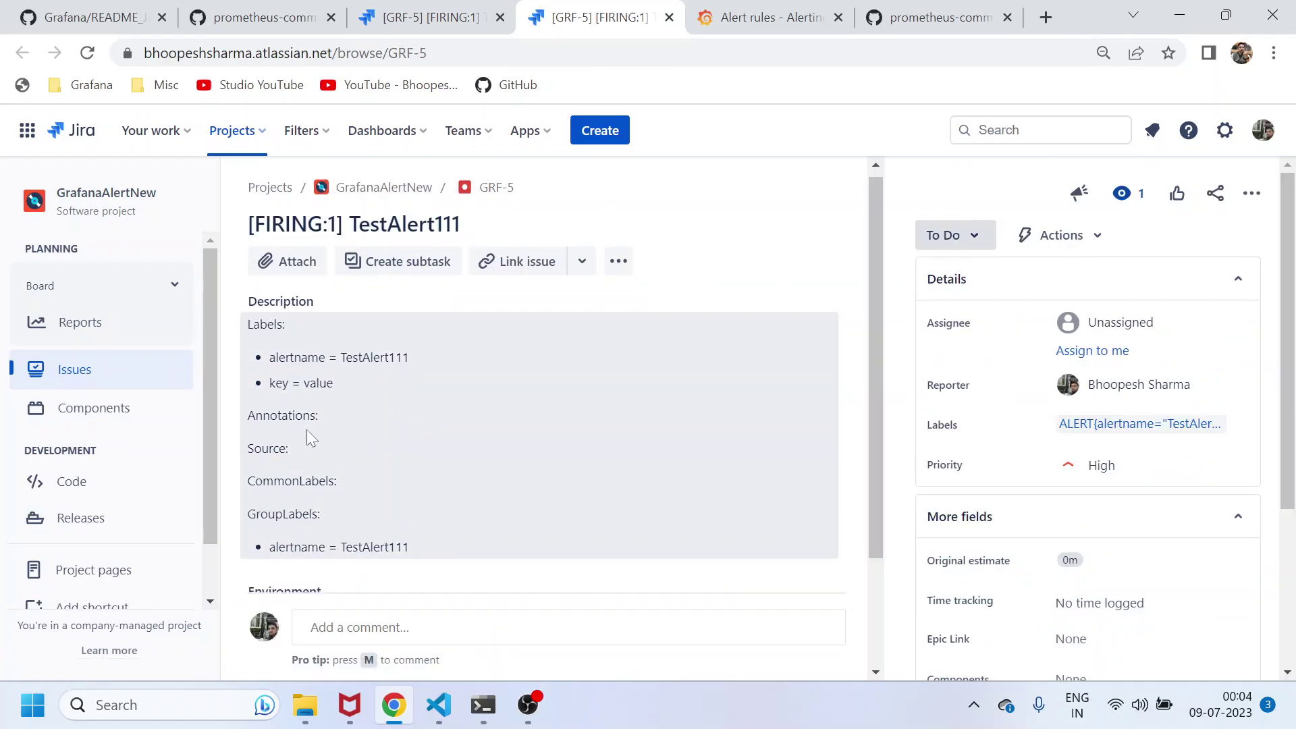
pyautogui.scroll(-2, 307, 429)
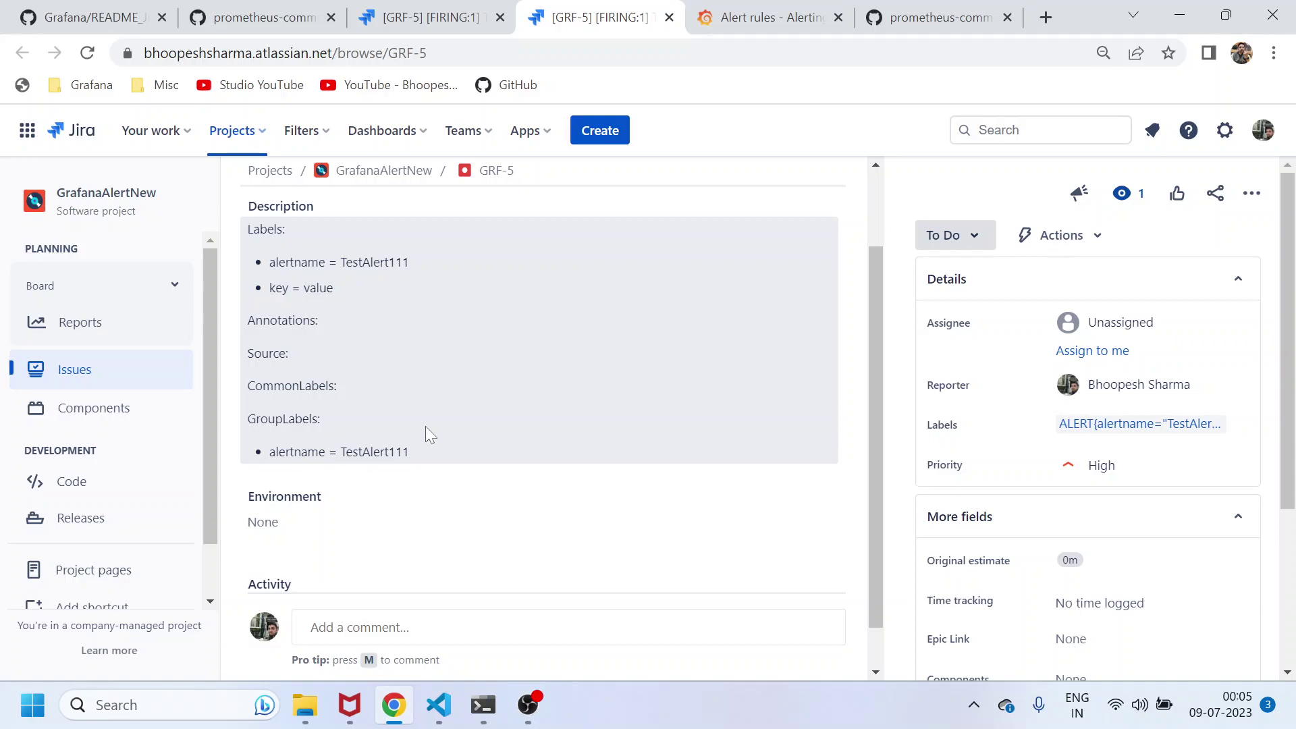
pyautogui.click(482, 705)
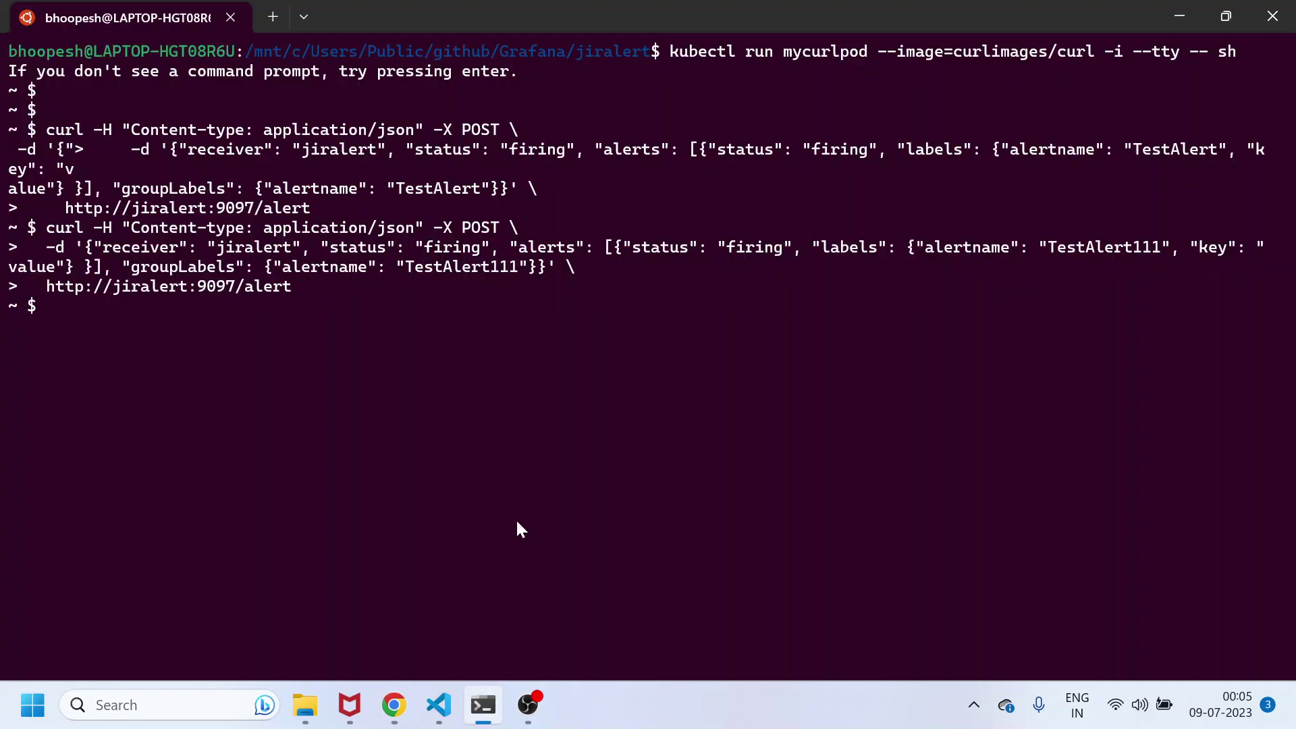
# Exit mycurlpod and list pods, highlighting the Running jiralert pod row.
pyautogui.write('exit')
pyautogui.press('Return')
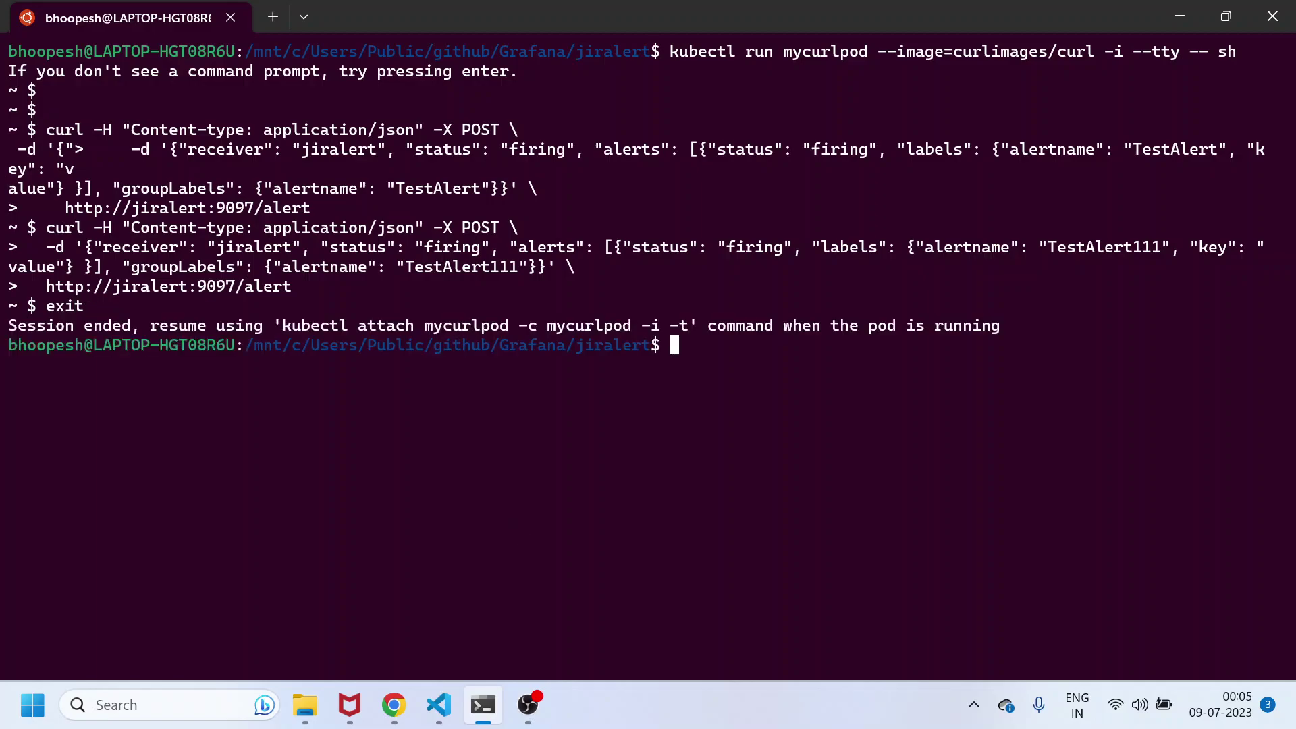
pyautogui.write('kubectl get pods')
pyautogui.press('Return')
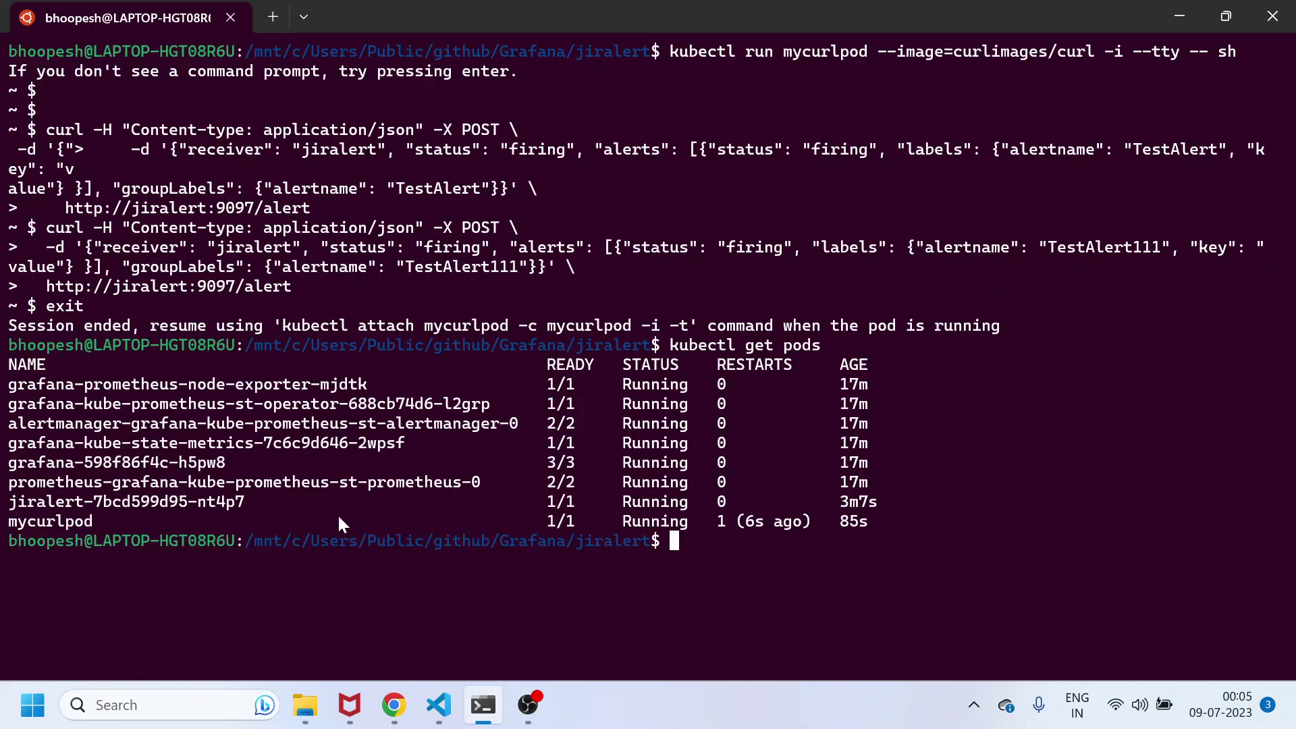
pyautogui.doubleClick(47, 462)
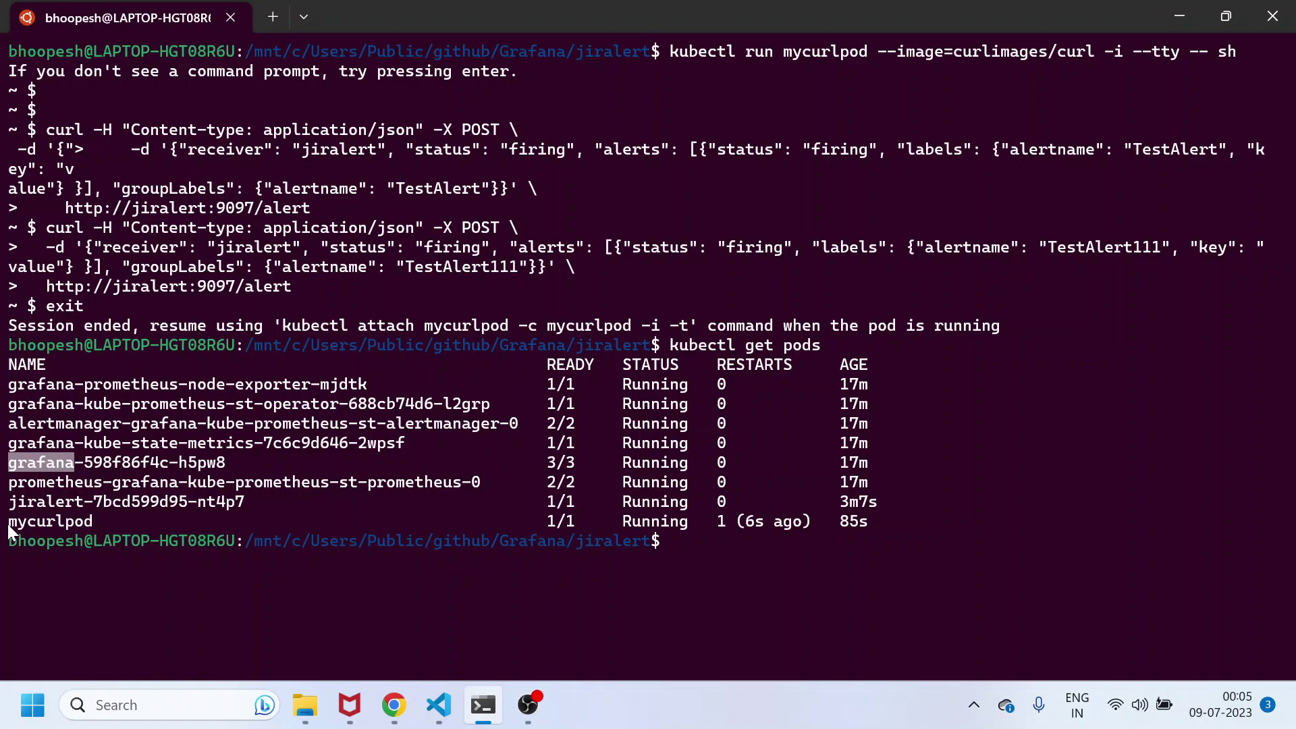
pyautogui.moveTo(12, 504); pyautogui.dragTo(244, 502)
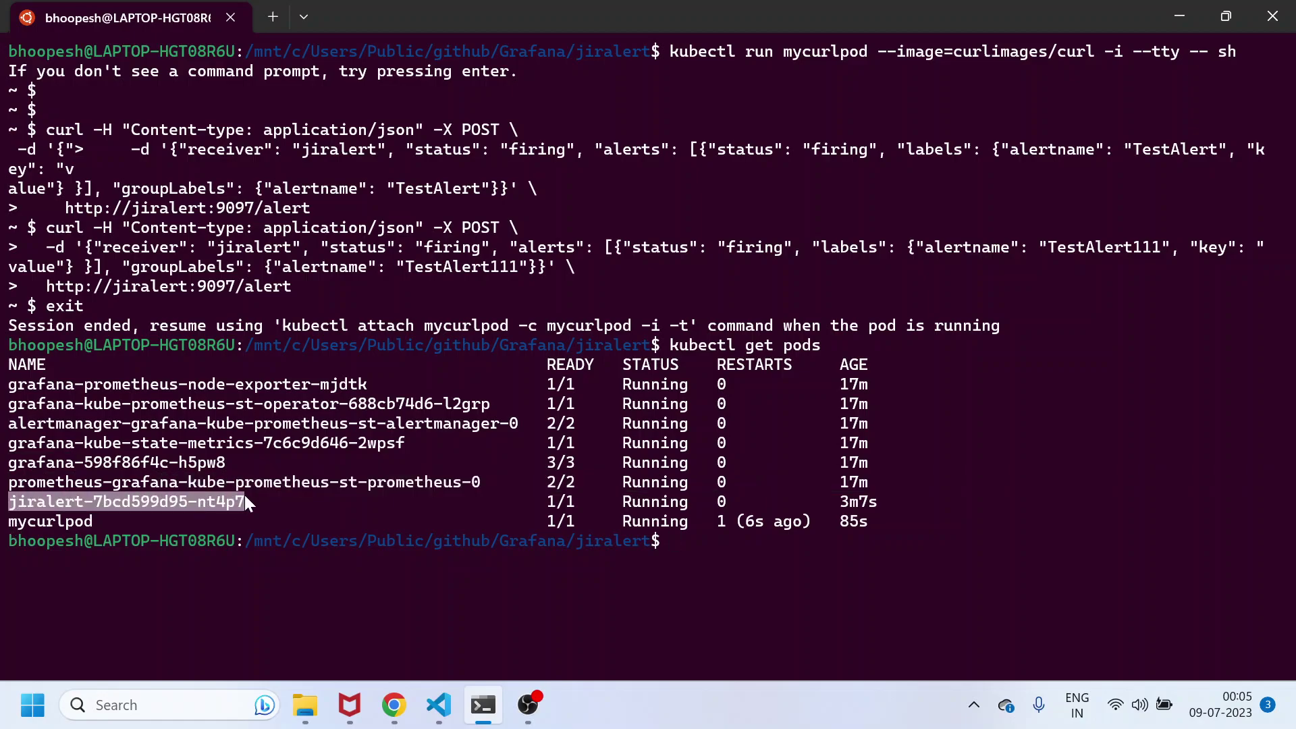
pyautogui.moveTo(18, 504); pyautogui.dragTo(882, 497)
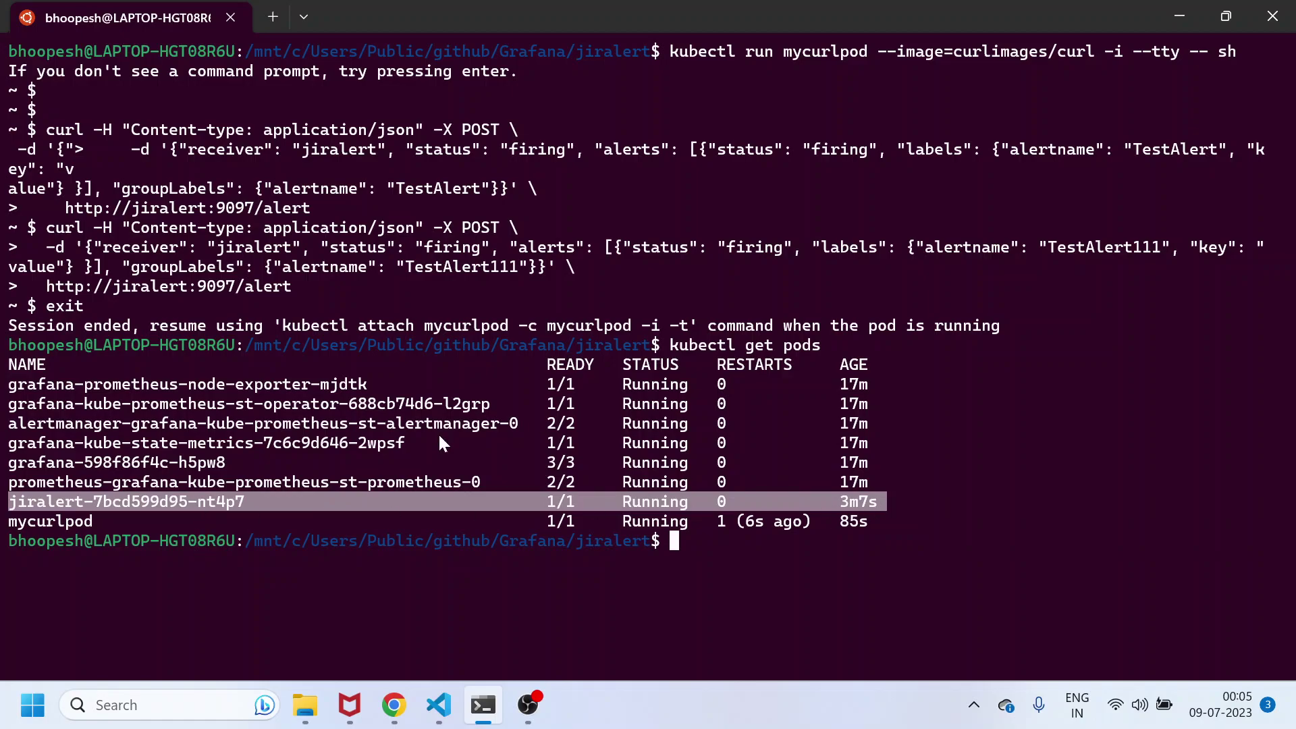
# Return to README_Jira.md in VS Code.
pyautogui.hotkey('alt', 'Tab')
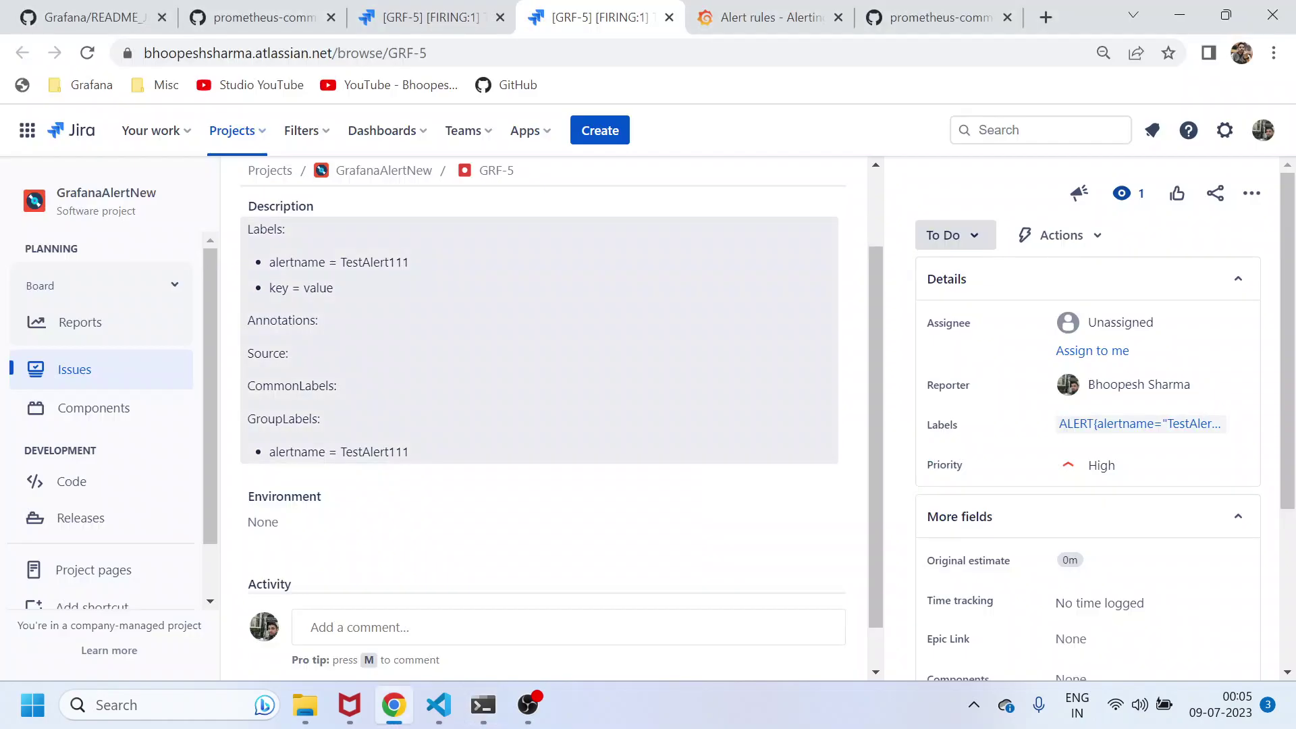
pyautogui.moveTo(438, 705)
pyautogui.click(388, 598)
pyautogui.scroll(-3, 389, 597)
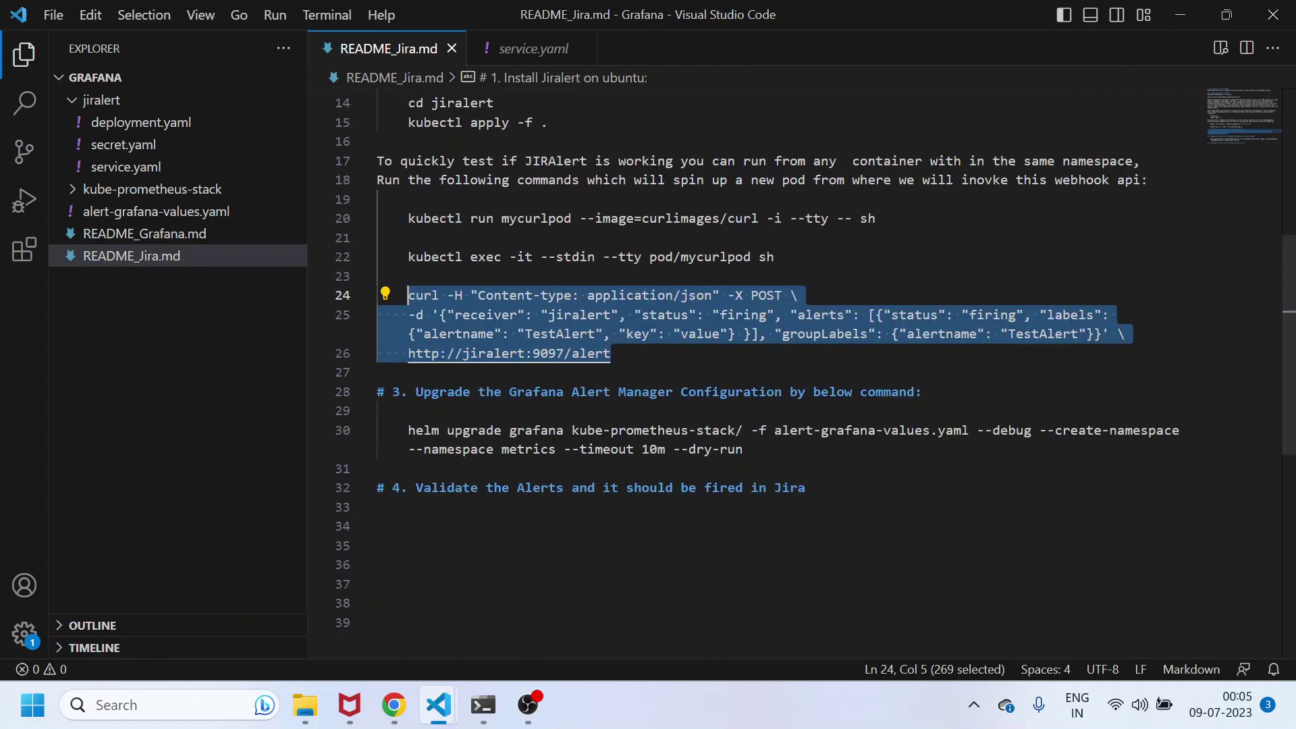
pyautogui.moveTo(408, 430); pyautogui.dragTo(970, 430)
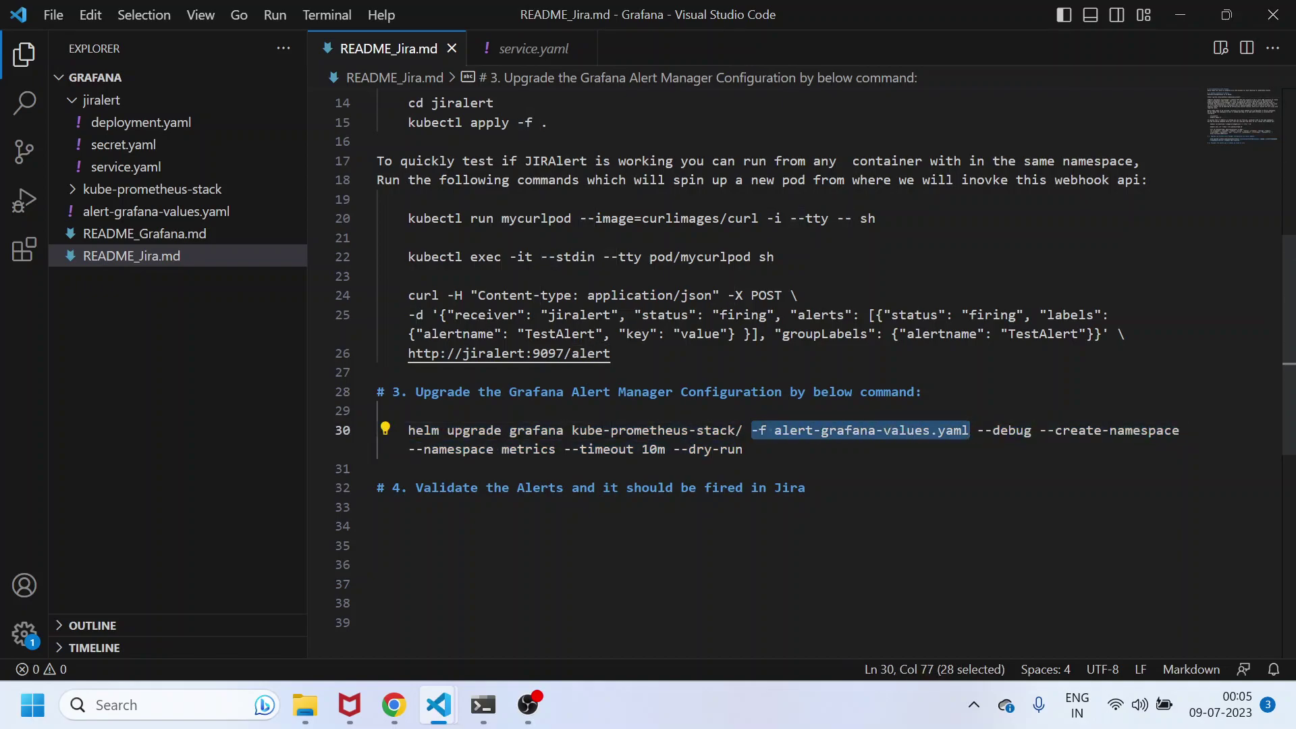
pyautogui.click(141, 213)
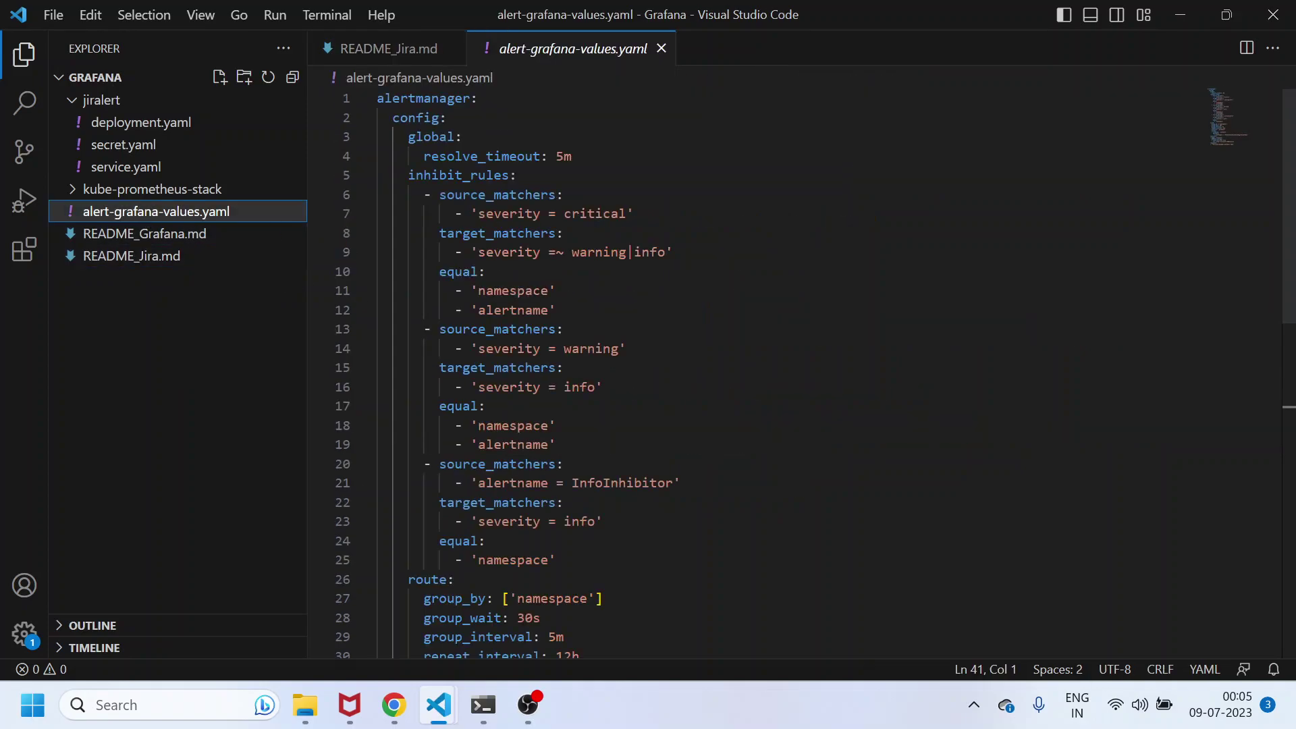
pyautogui.scroll(-5, 742, 364)
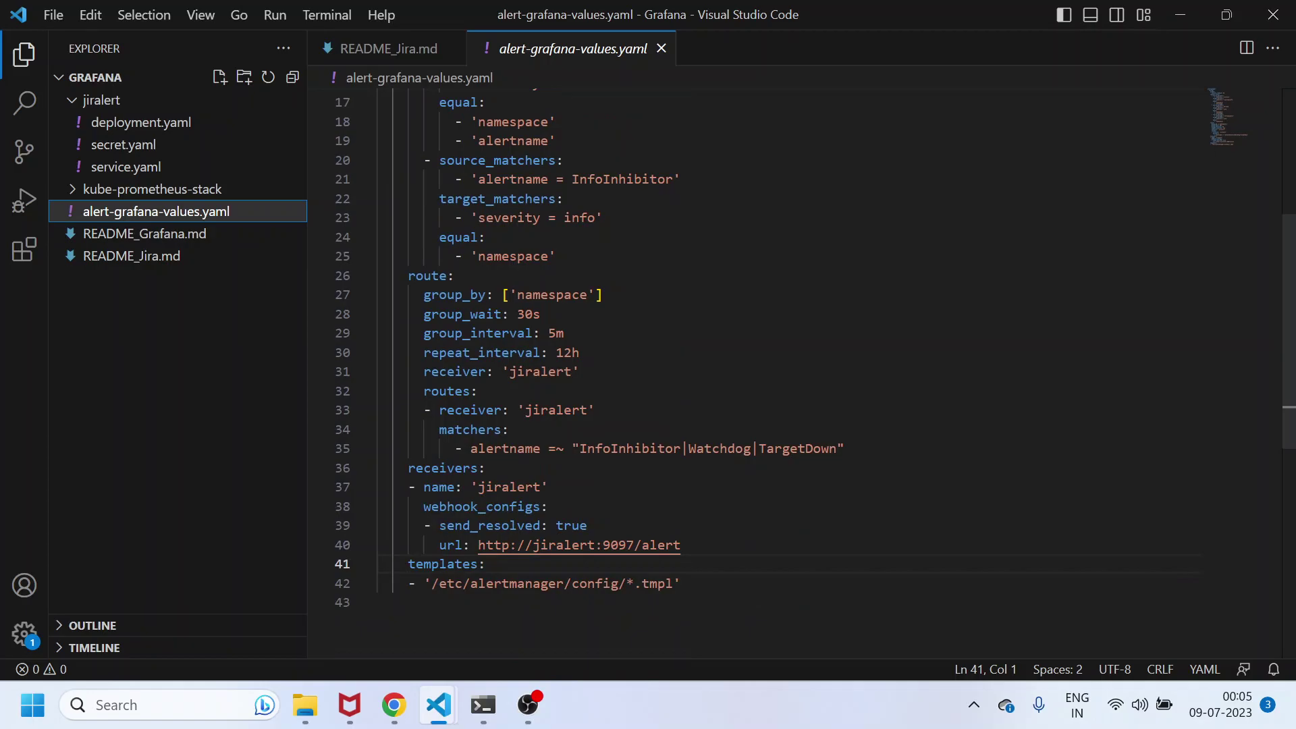
pyautogui.moveTo(377, 468); pyautogui.dragTo(493, 487)
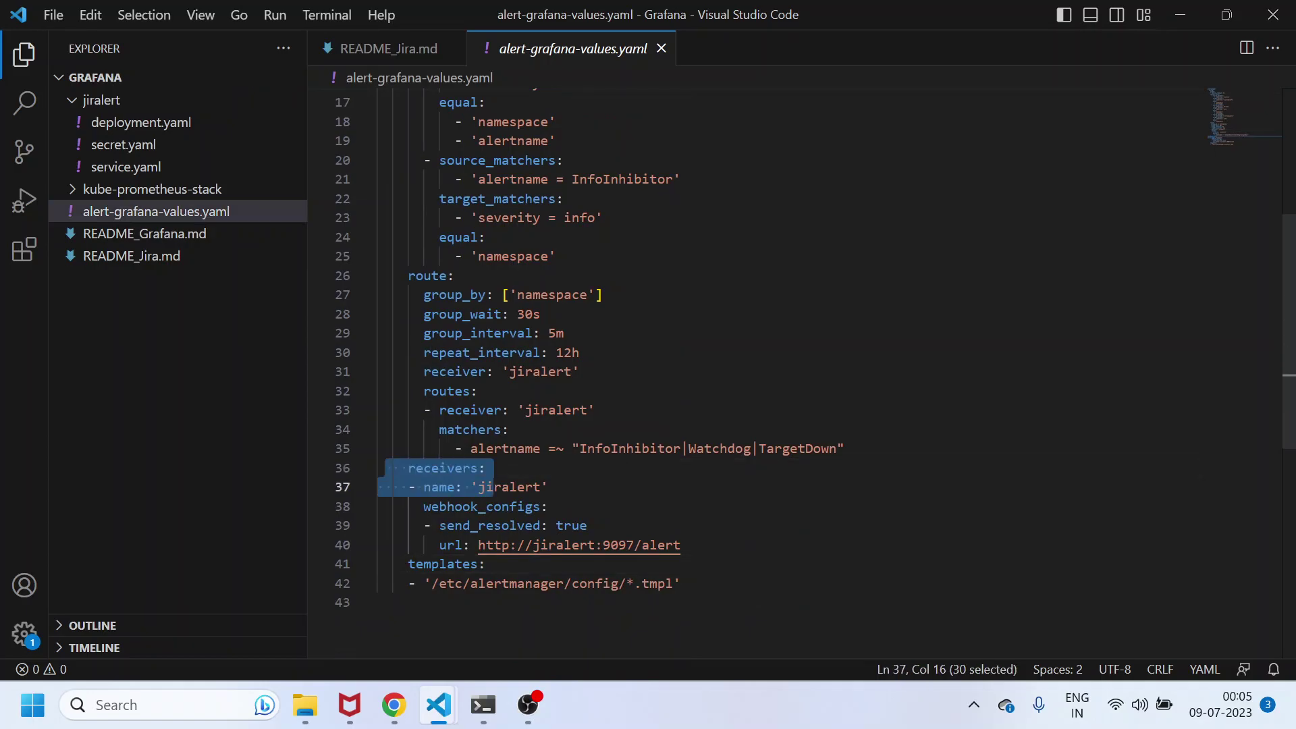
pyautogui.doubleClick(494, 487)
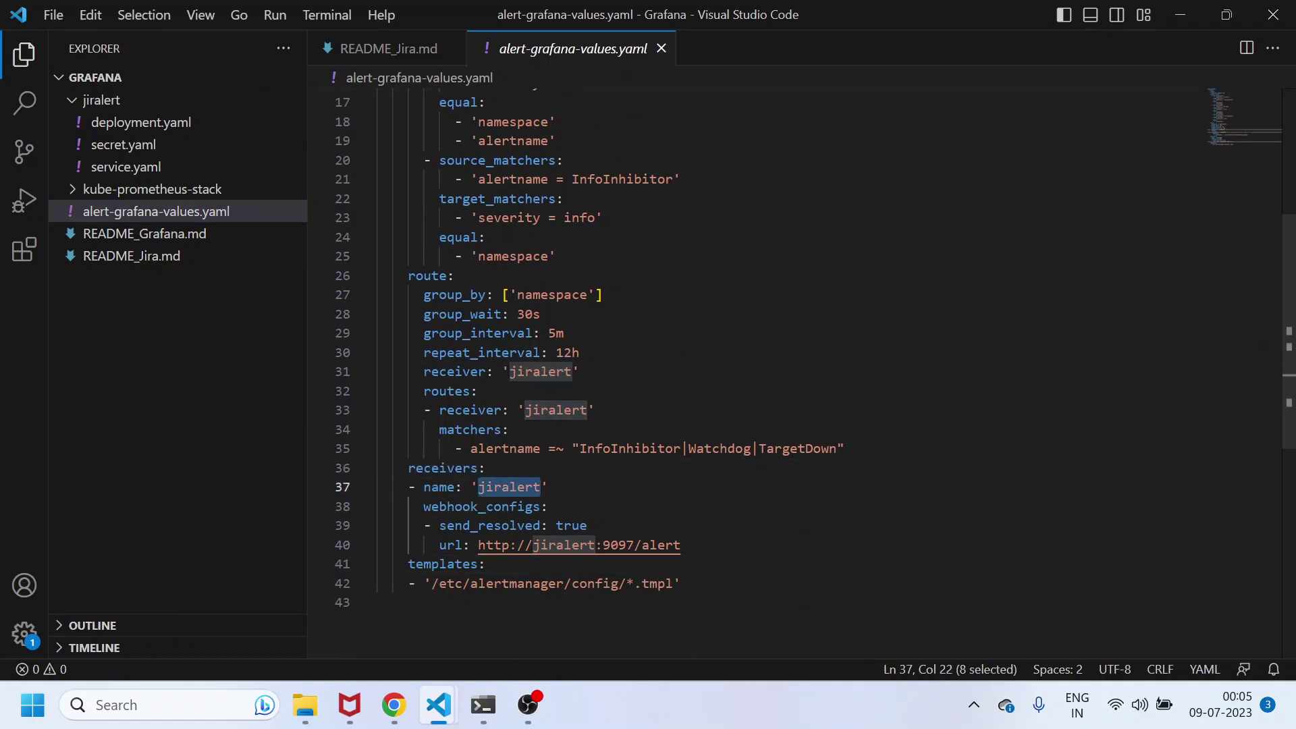
pyautogui.moveTo(486, 545); pyautogui.dragTo(698, 545)
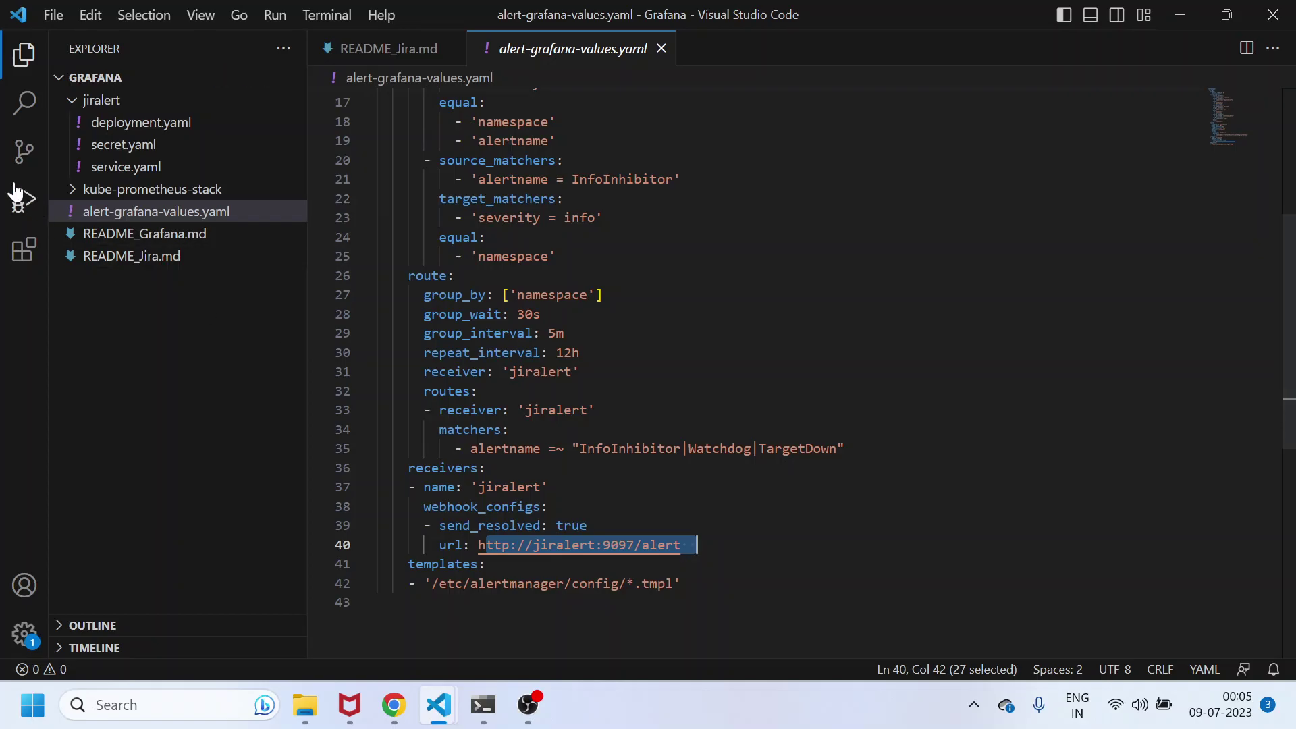
pyautogui.click(80, 190)
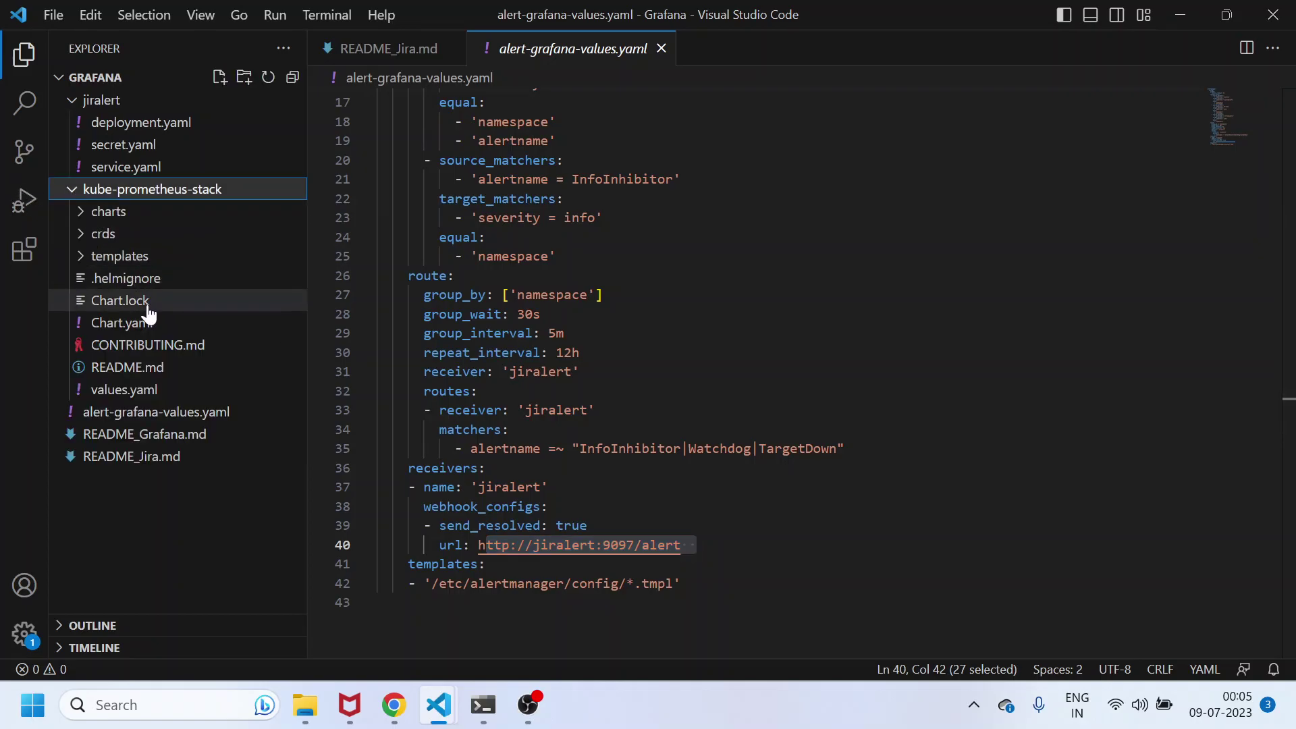
# Inspect the default null receiver and route block in the chart's values.yaml, then return to alert-grafana-values.yaml.
pyautogui.click(121, 396)
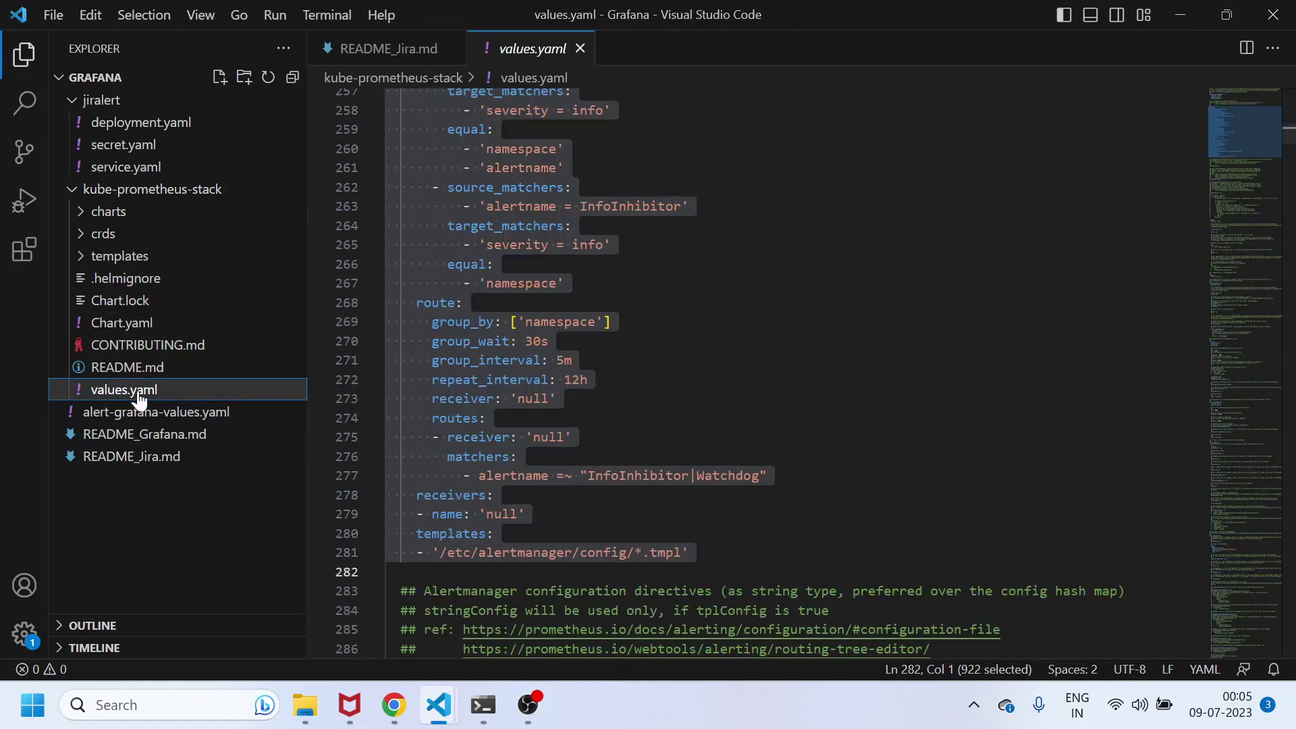
pyautogui.click(588, 379)
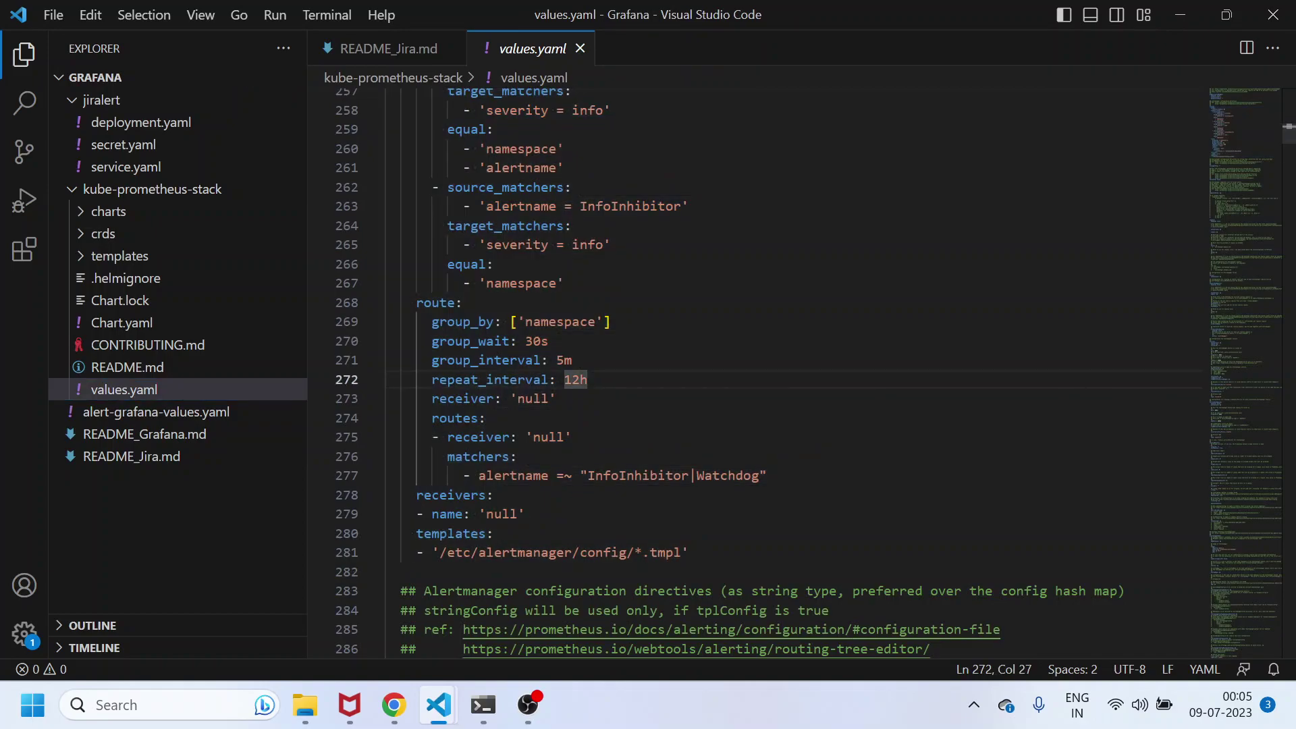
pyautogui.doubleClick(502, 514)
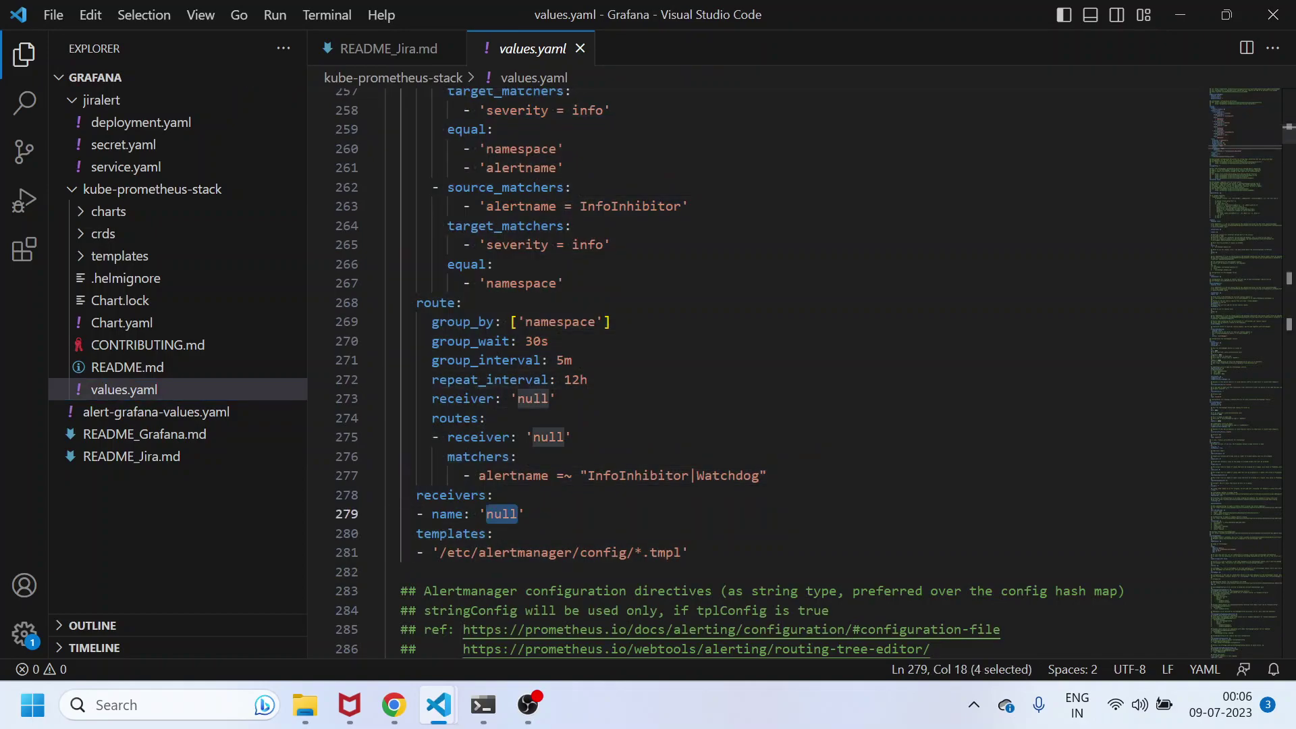
pyautogui.moveTo(689, 552); pyautogui.dragTo(284, 303)
pyautogui.click(78, 194)
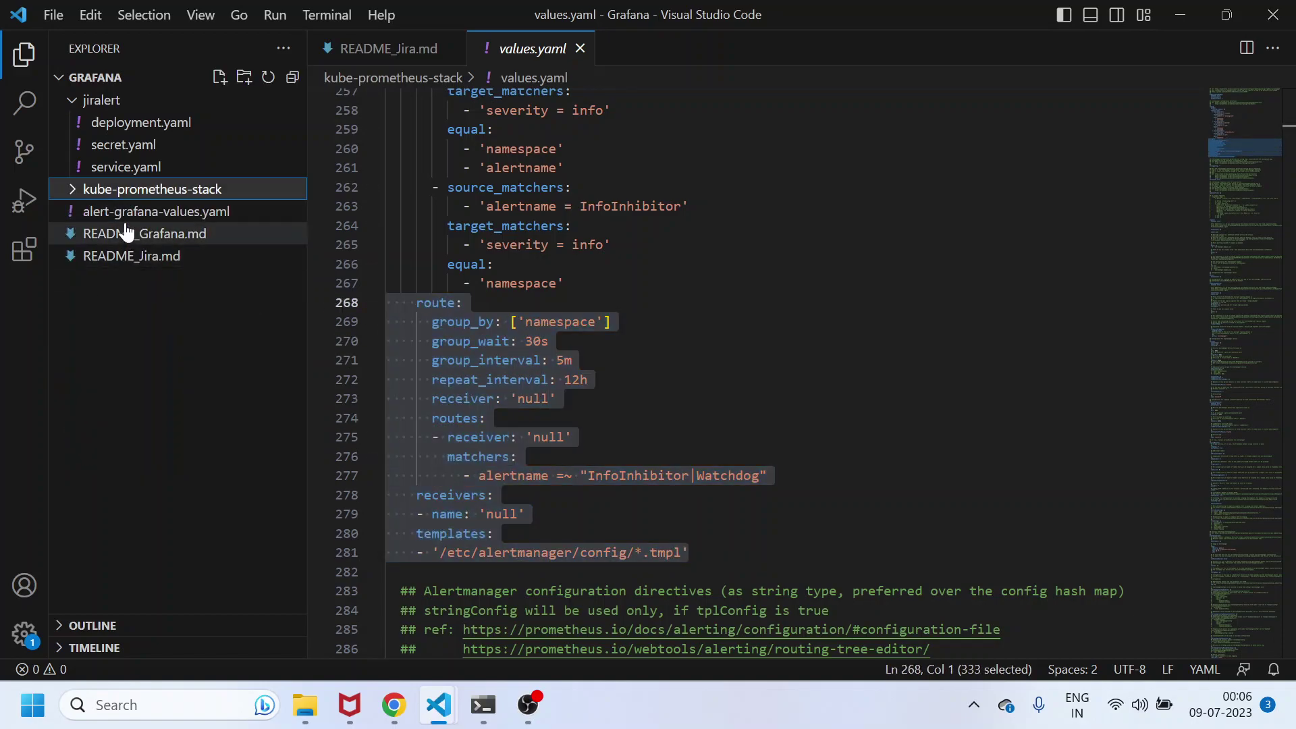
pyautogui.click(87, 213)
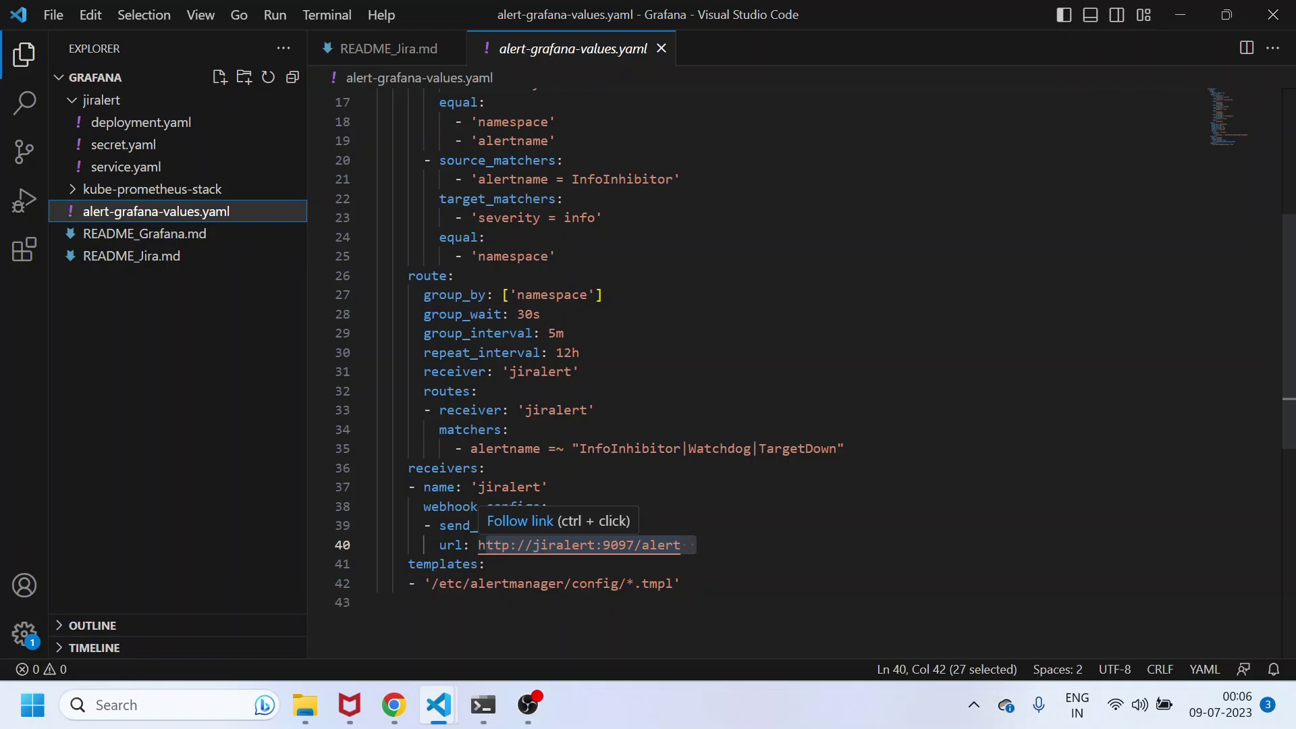
# Copy the full helm upgrade command from README_Jira.md for use in the Ubuntu terminal.
pyautogui.hotkey('alt', 'Tab')
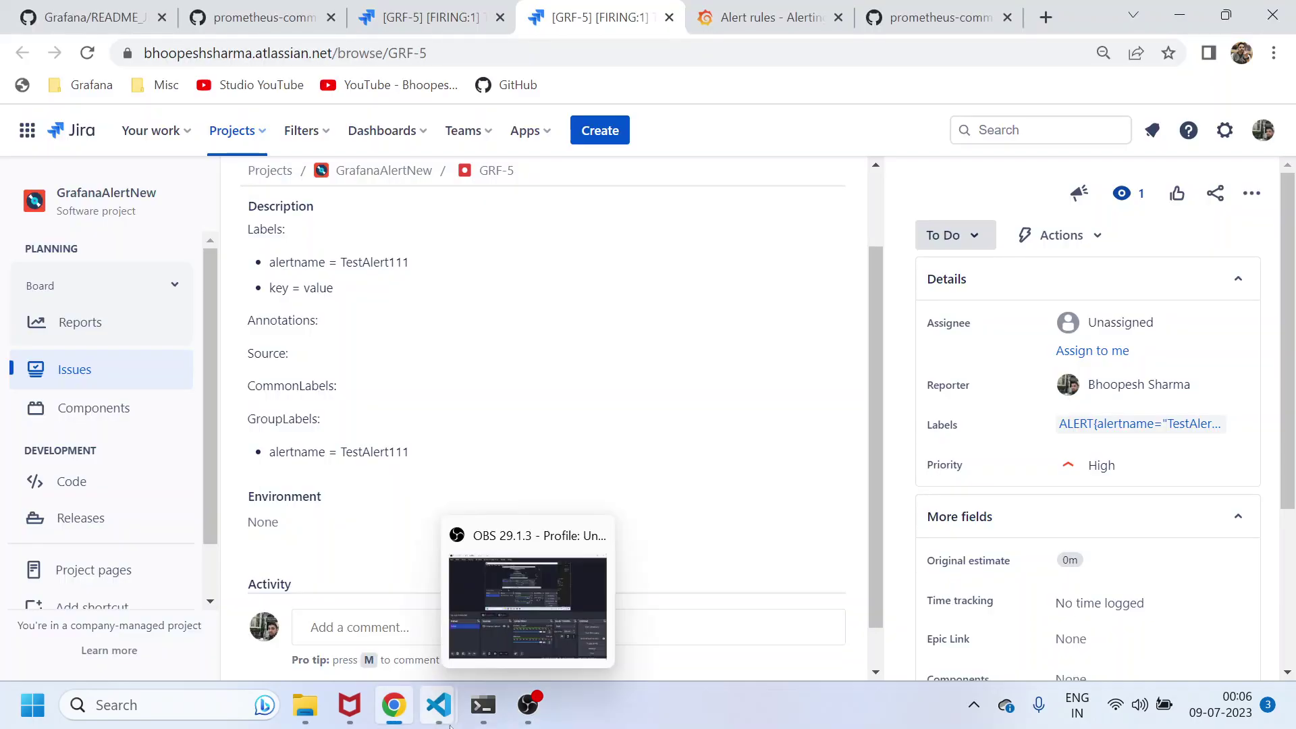
pyautogui.moveTo(438, 705)
pyautogui.click(345, 645)
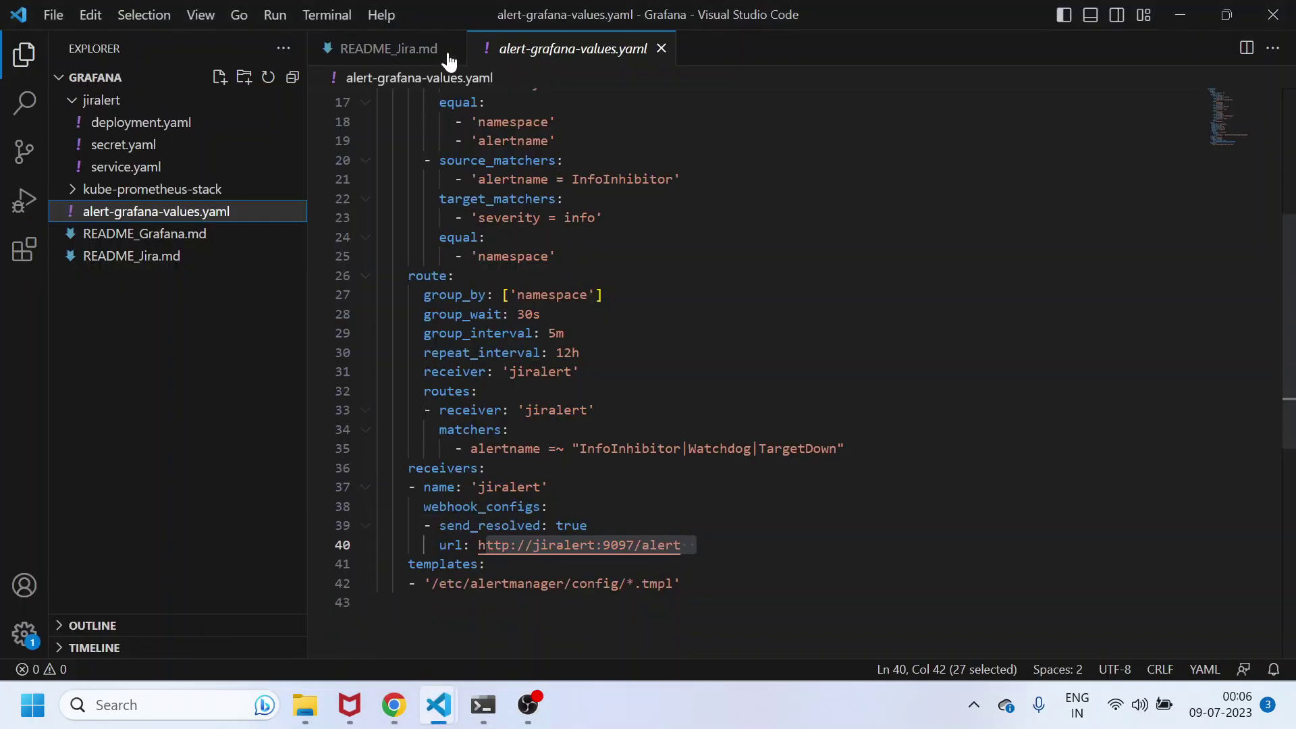
pyautogui.click(151, 256)
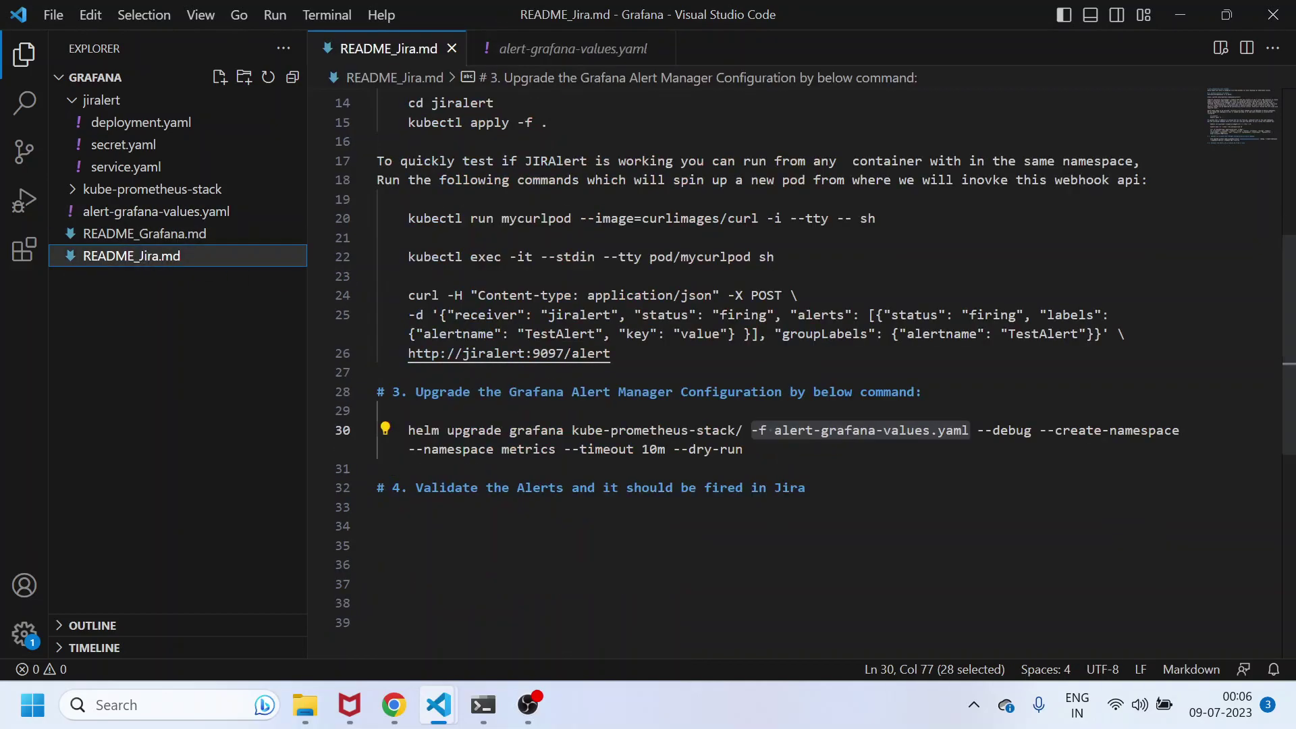
pyautogui.moveTo(743, 449); pyautogui.dragTo(408, 430)
pyautogui.hotkey('ctrl', 'c')
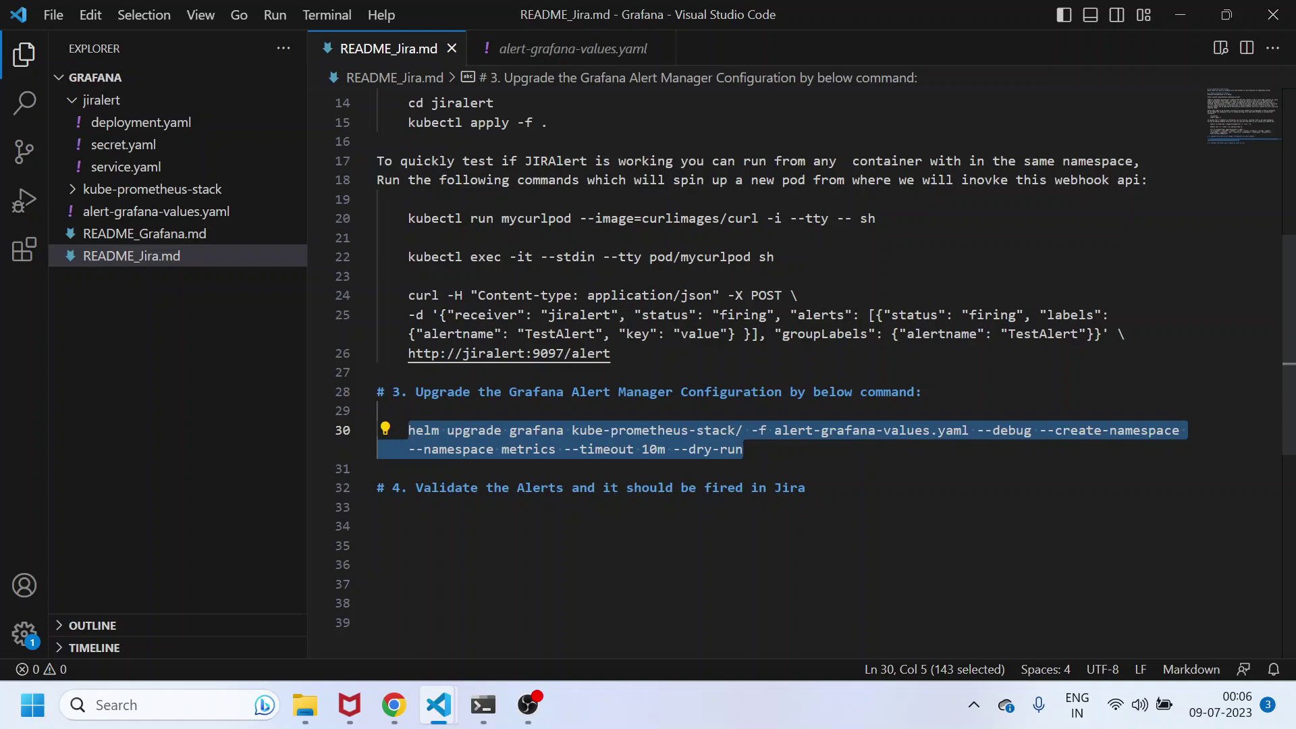
pyautogui.click(484, 705)
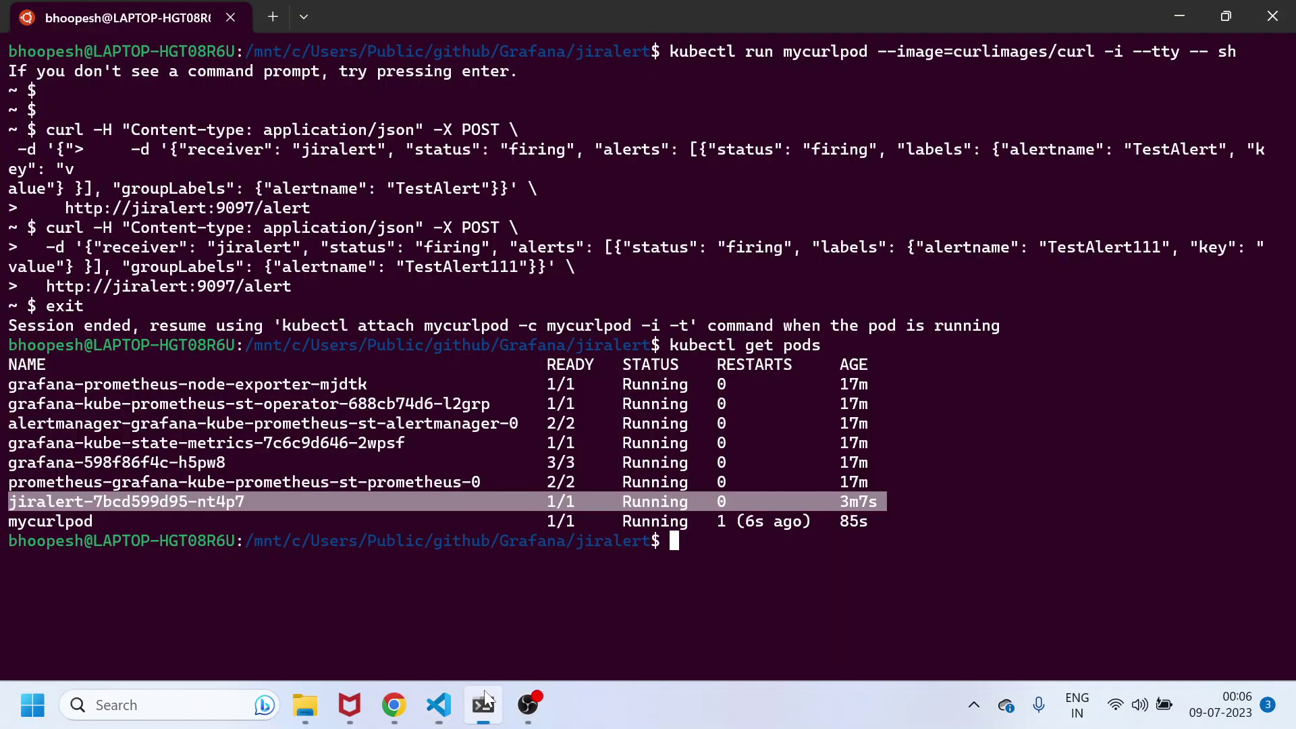
# Move up to the Grafana folder, list it with ls -ltr, and dry-run the pasted helm upgrade.
pyautogui.click(622, 598)
pyautogui.write('cd ..')
pyautogui.press('Return')
pyautogui.write('ls -ltr')
pyautogui.press('Return')
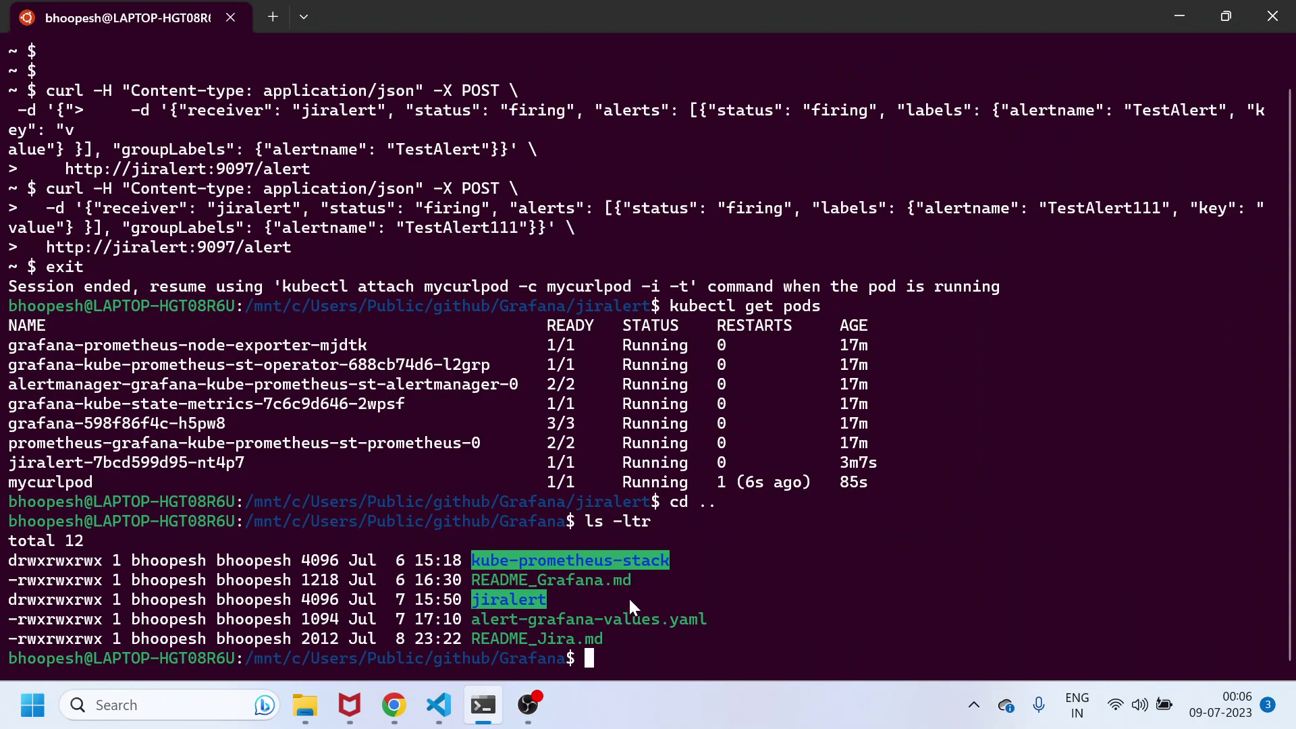
pyautogui.rightClick(781, 565)
pyautogui.press('Return')
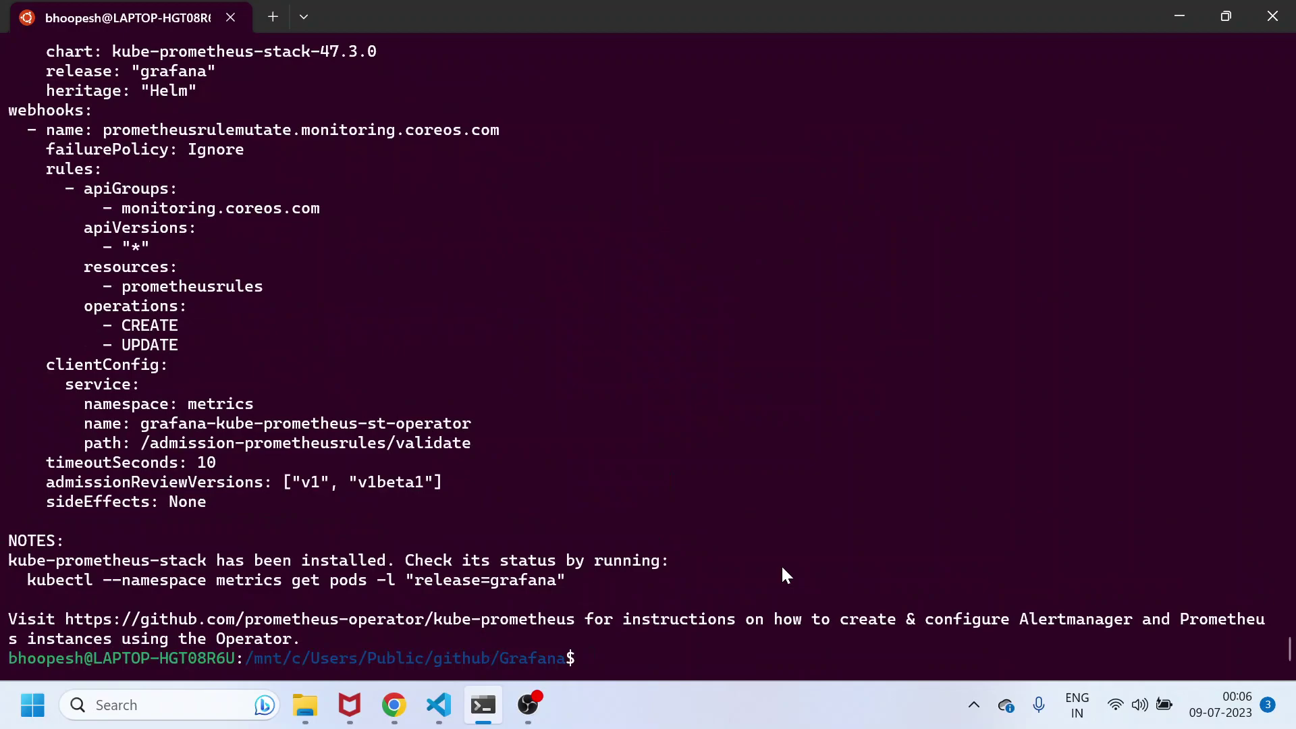
# Clear the screen and rerun the helm upgrade without the --dry-run flag.
pyautogui.write('clear')
pyautogui.press('Return')
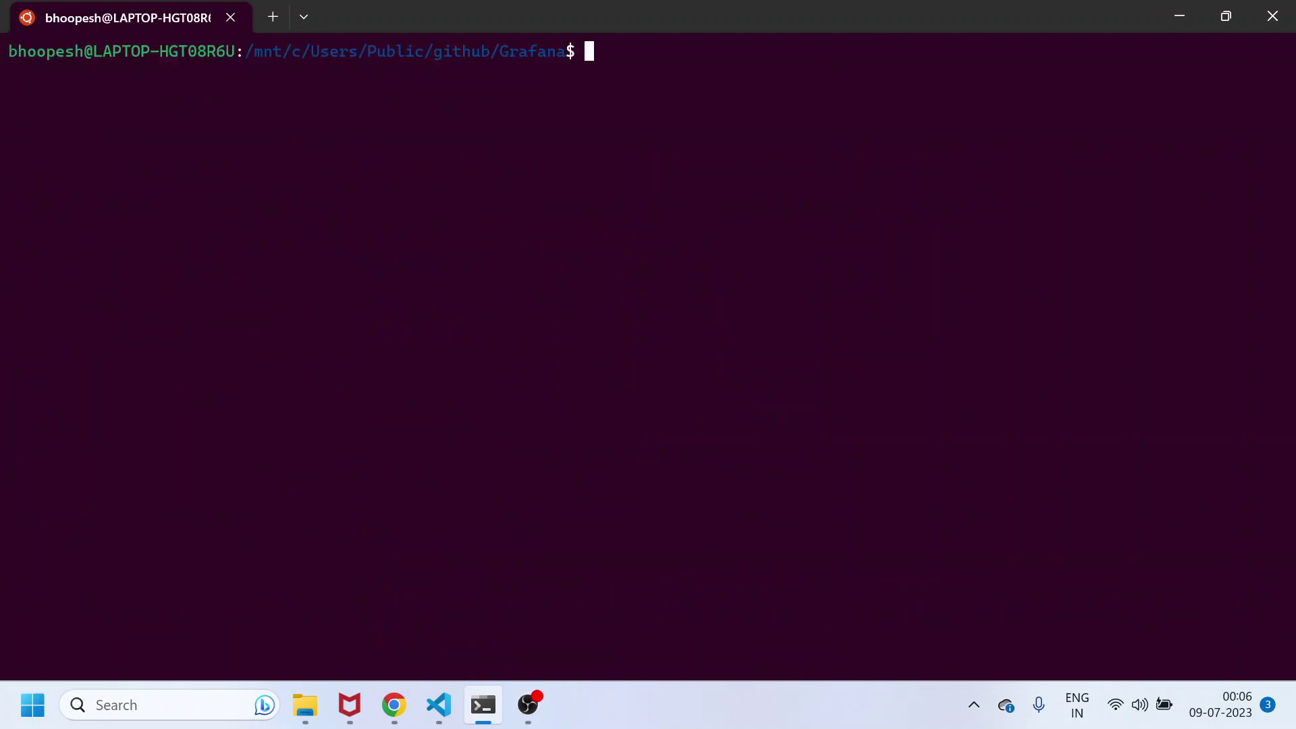
pyautogui.press('Up')
pyautogui.press('Up')
pyautogui.press('BackSpace')
pyautogui.press('BackSpace')
pyautogui.press('BackSpace')
pyautogui.press('BackSpace')
pyautogui.press('BackSpace')
pyautogui.press('BackSpace')
pyautogui.press('BackSpace')
pyautogui.press('BackSpace')
pyautogui.press('BackSpace')
pyautogui.press('BackSpace')
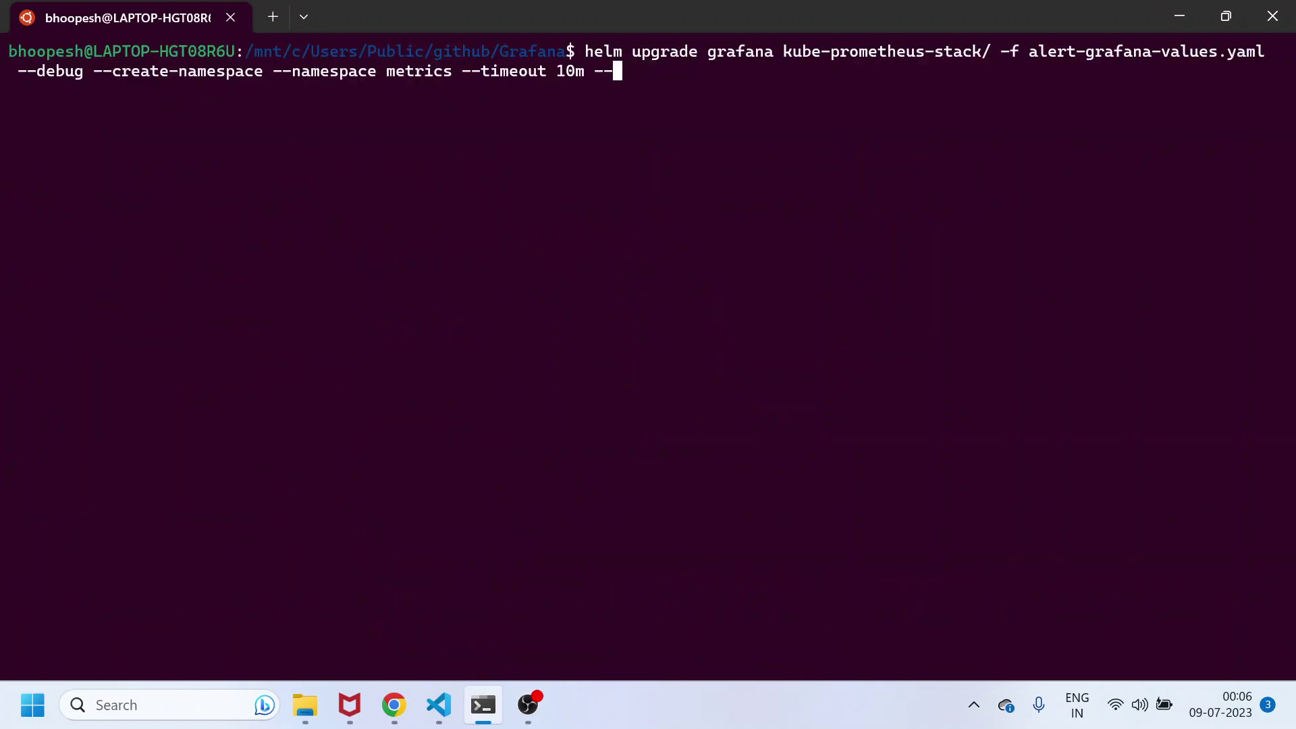
pyautogui.press('Return')
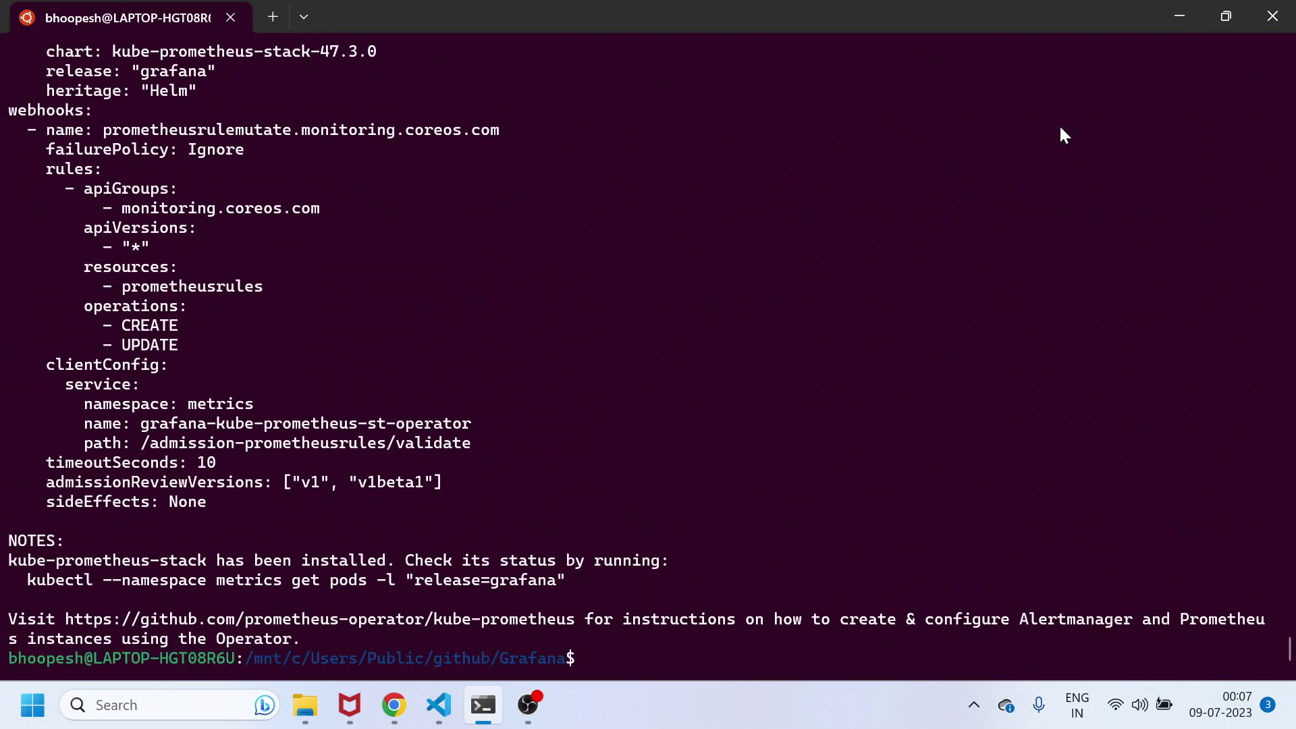
# Check with kubectl get pods that every pod is Running after the upgrade.
pyautogui.write('kubectl get pods')
pyautogui.press('Return')
pyautogui.write('clear')
pyautogui.press('Return')
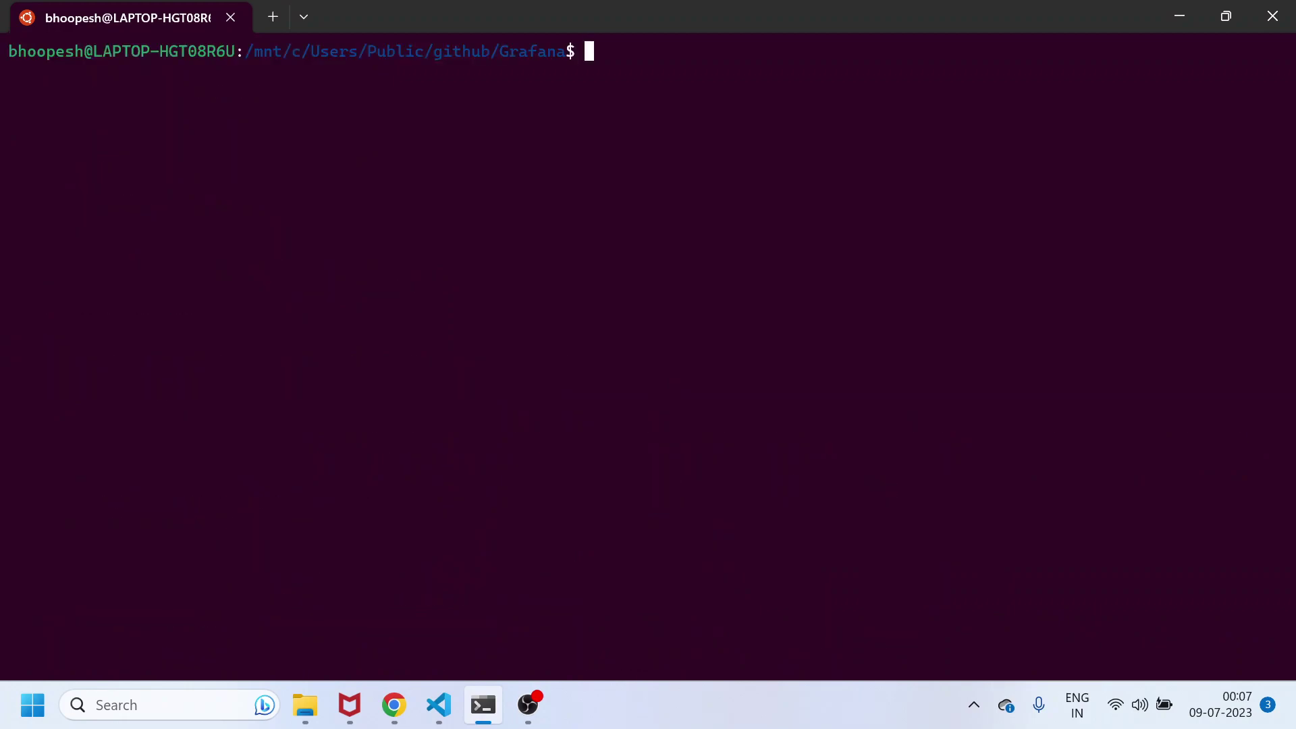
pyautogui.write('kubectl get pods')
pyautogui.press('Return')
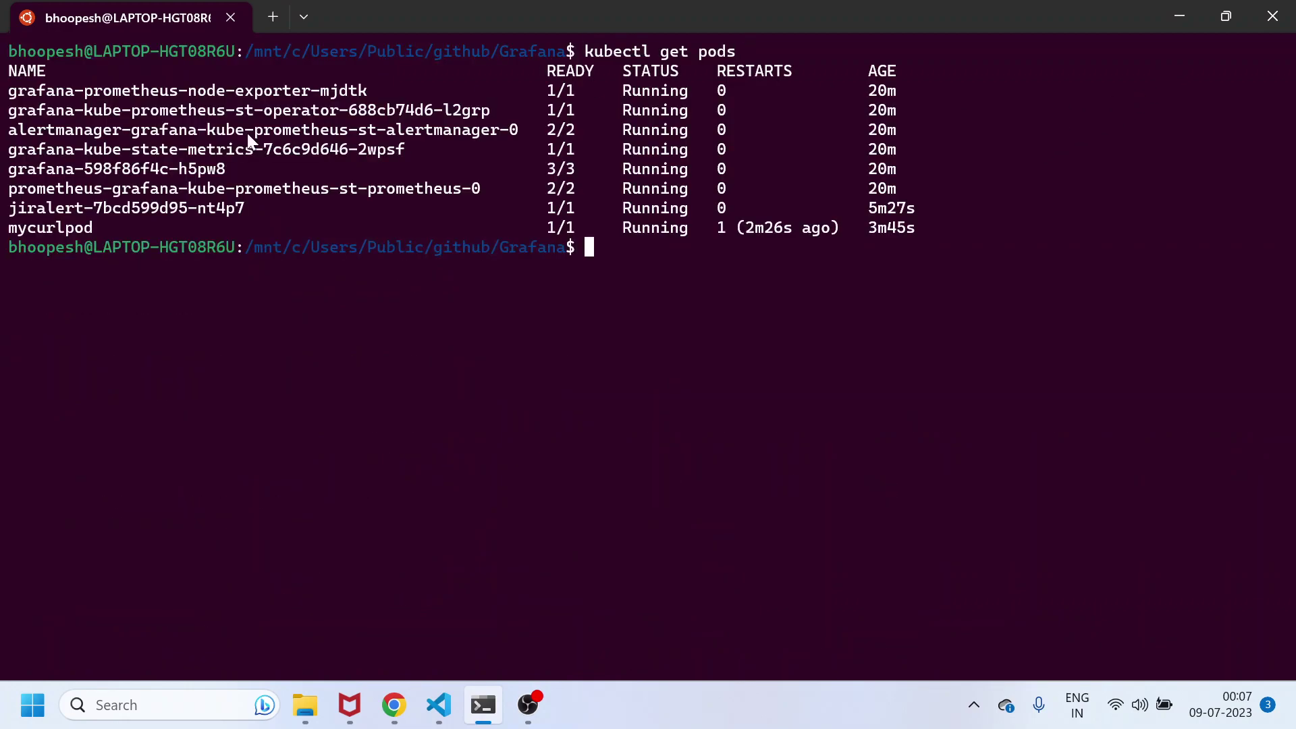
# List the cluster secrets and print the alertmanager secret as YAML with -oyaml.
pyautogui.moveTo(9, 90); pyautogui.dragTo(365, 107)
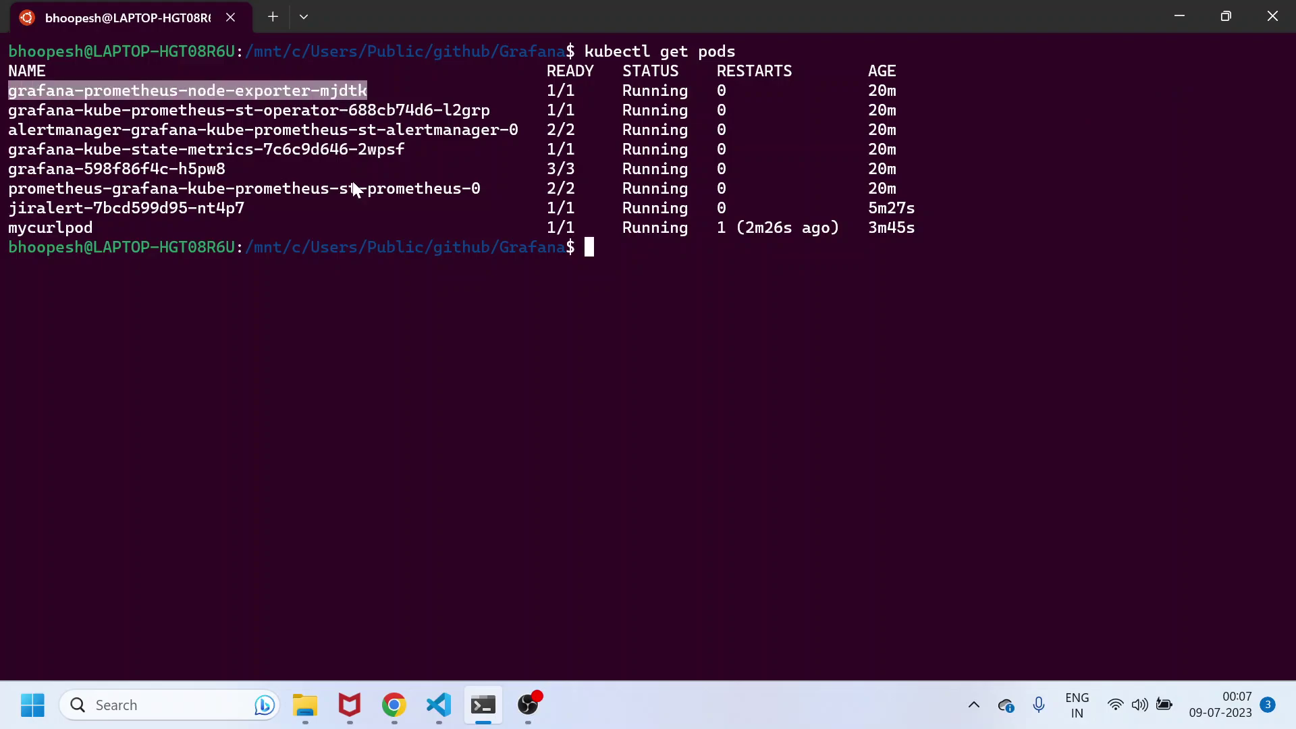
pyautogui.rightClick(341, 221)
pyautogui.write('kubec')
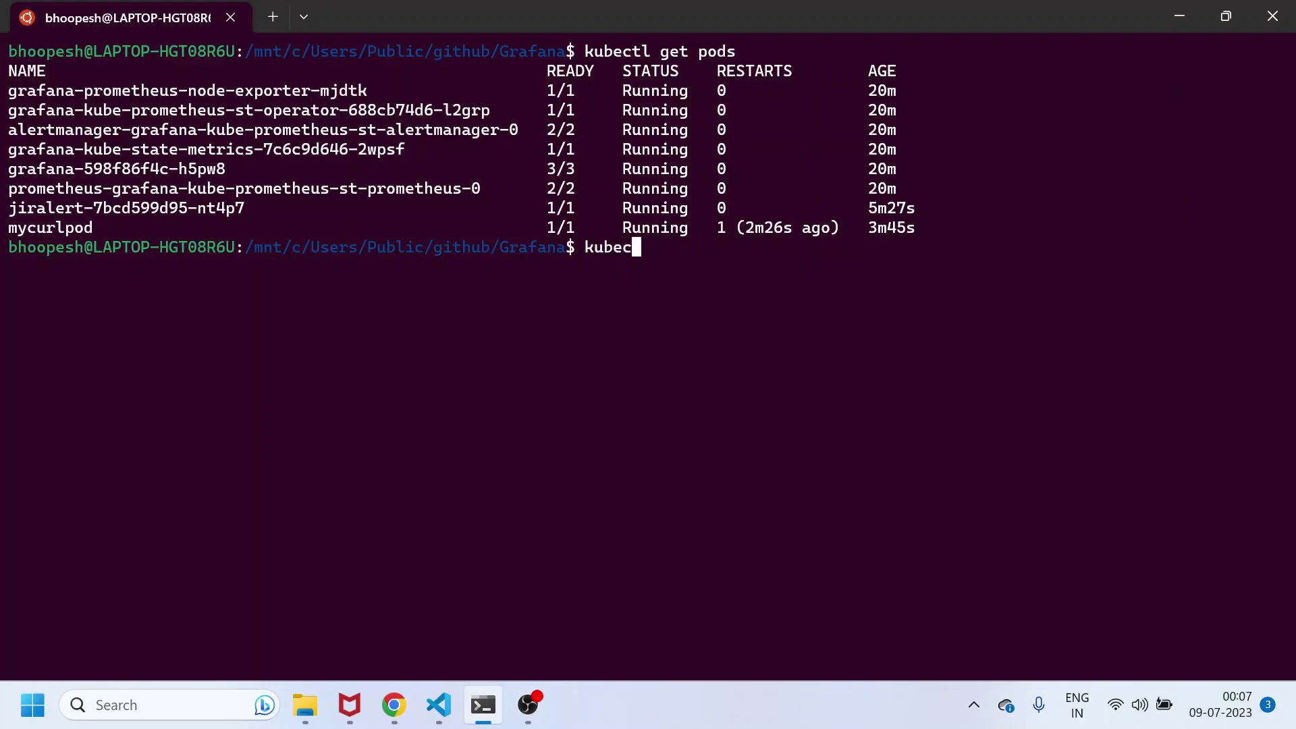
pyautogui.write('tl get secret')
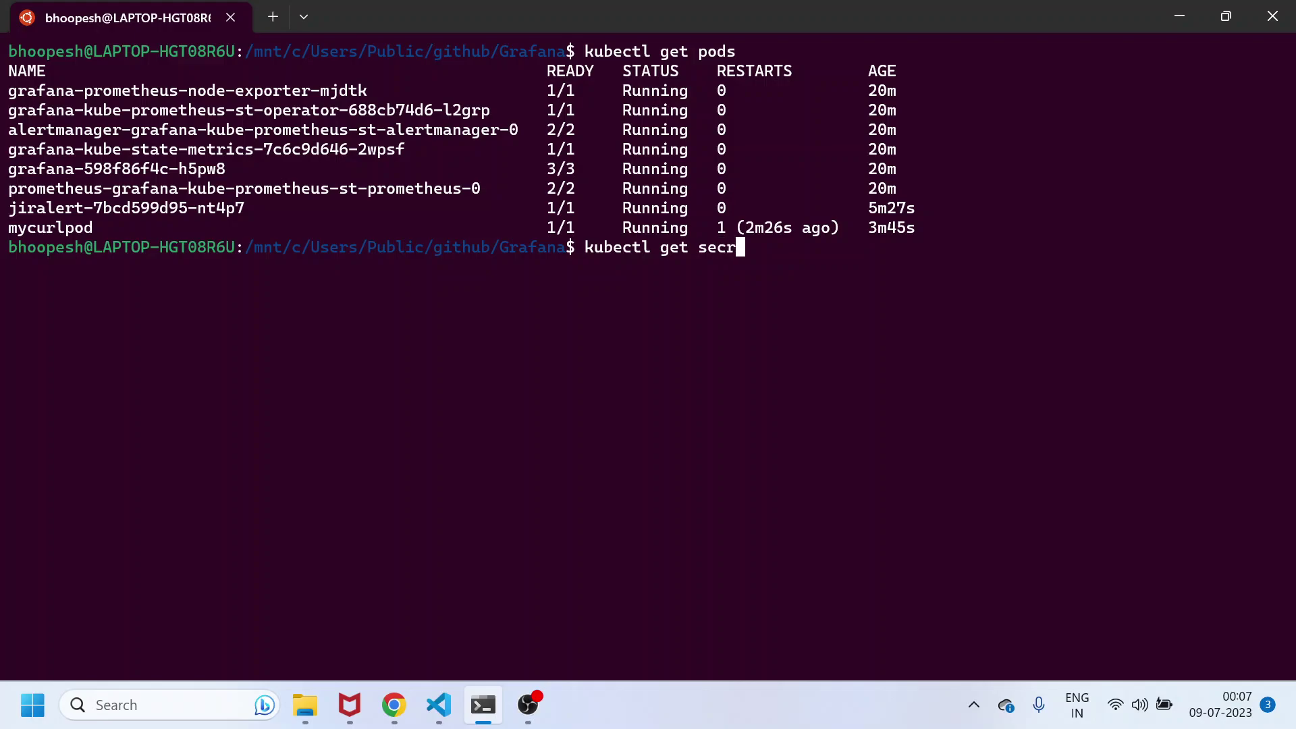
pyautogui.press('Return')
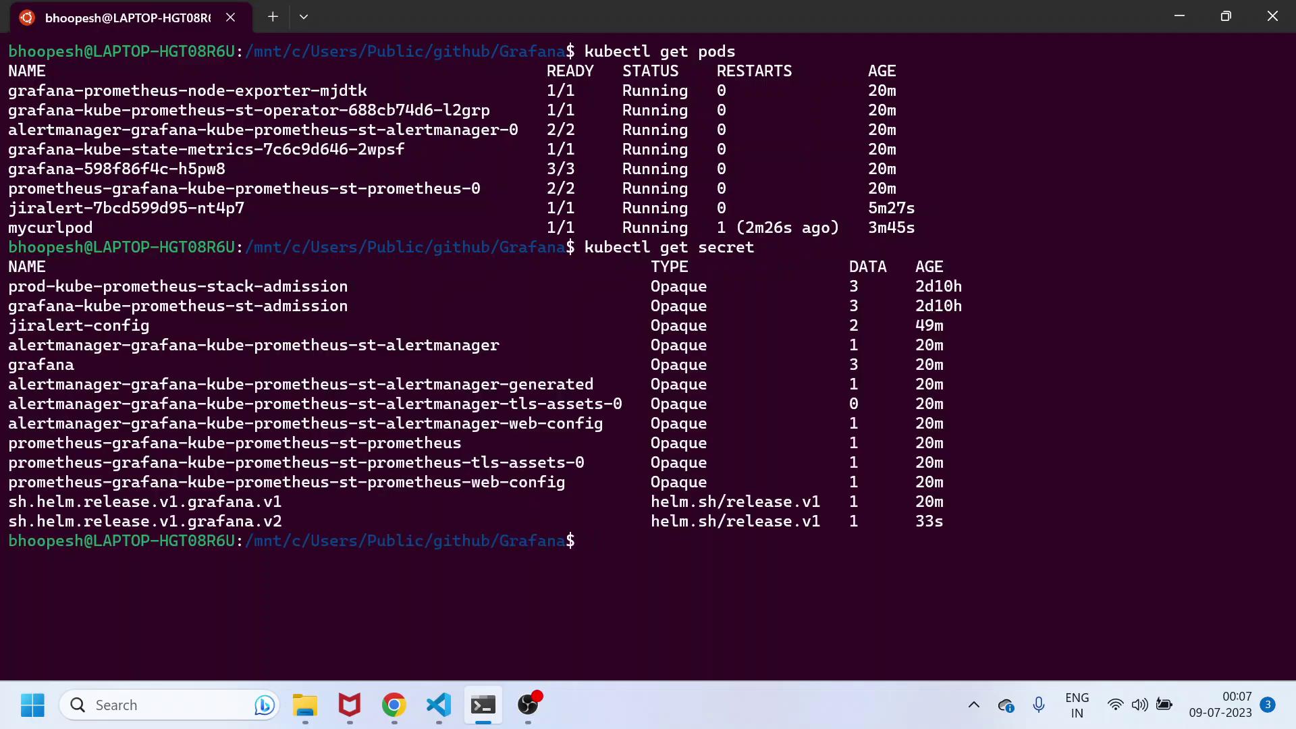
pyautogui.press('Up')
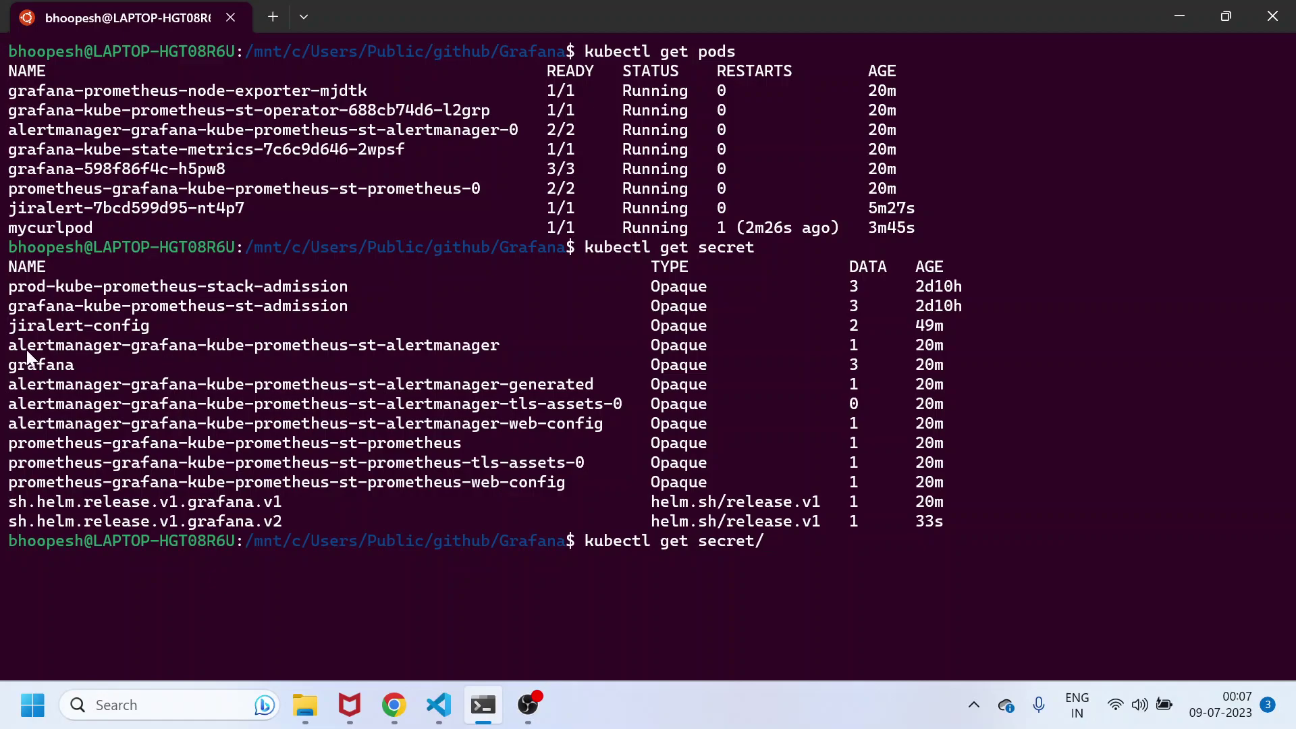
pyautogui.moveTo(9, 346); pyautogui.dragTo(396, 344)
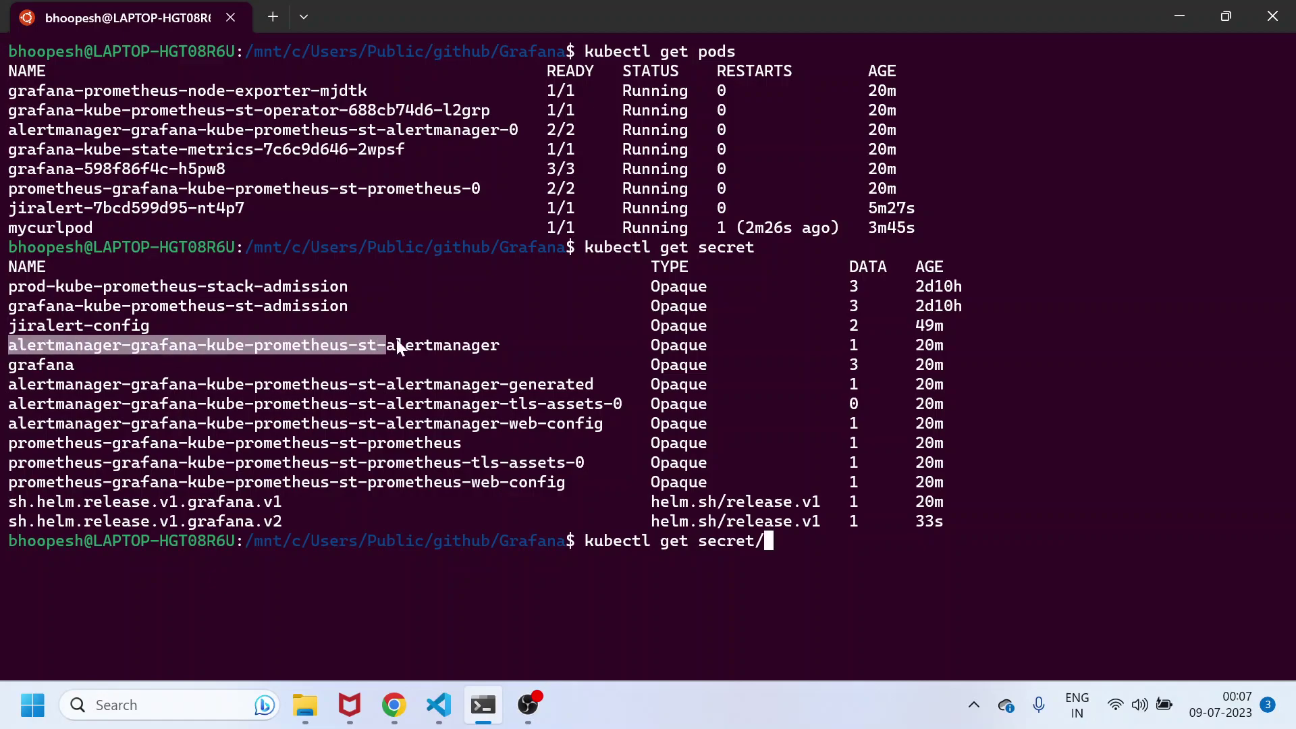
pyautogui.rightClick(495, 346)
pyautogui.rightClick(598, 346)
pyautogui.press('Return')
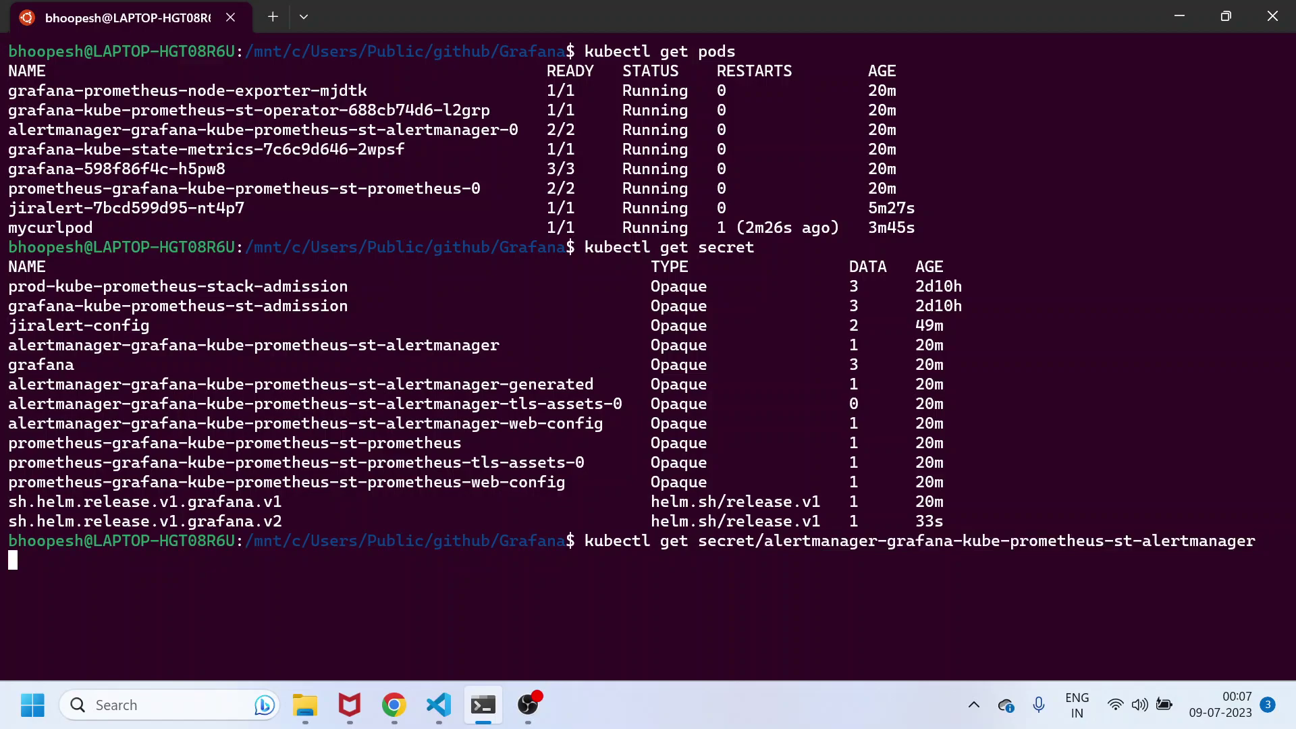
pyautogui.write('-oyaml')
pyautogui.press('Return')
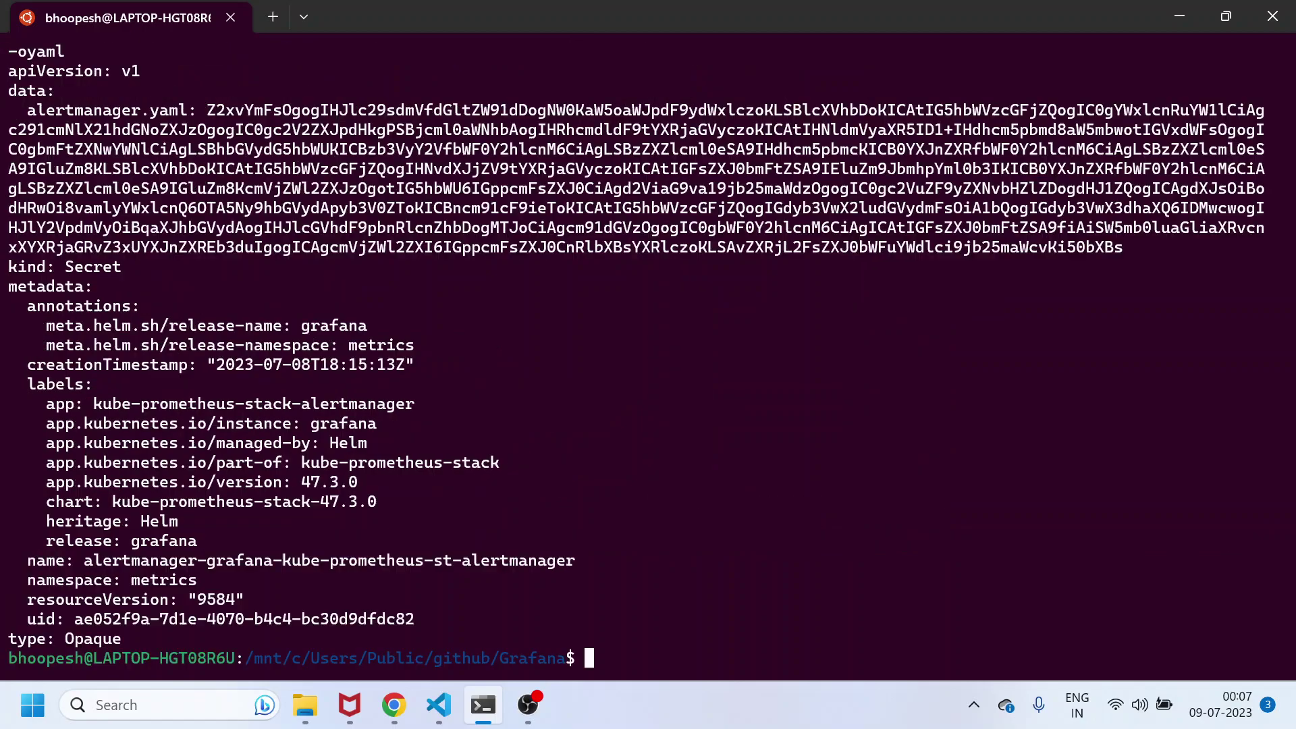
# Decode the alertmanager.yaml value with echo | base64 -d and find the jiralert webhook URL.
pyautogui.write('echo')
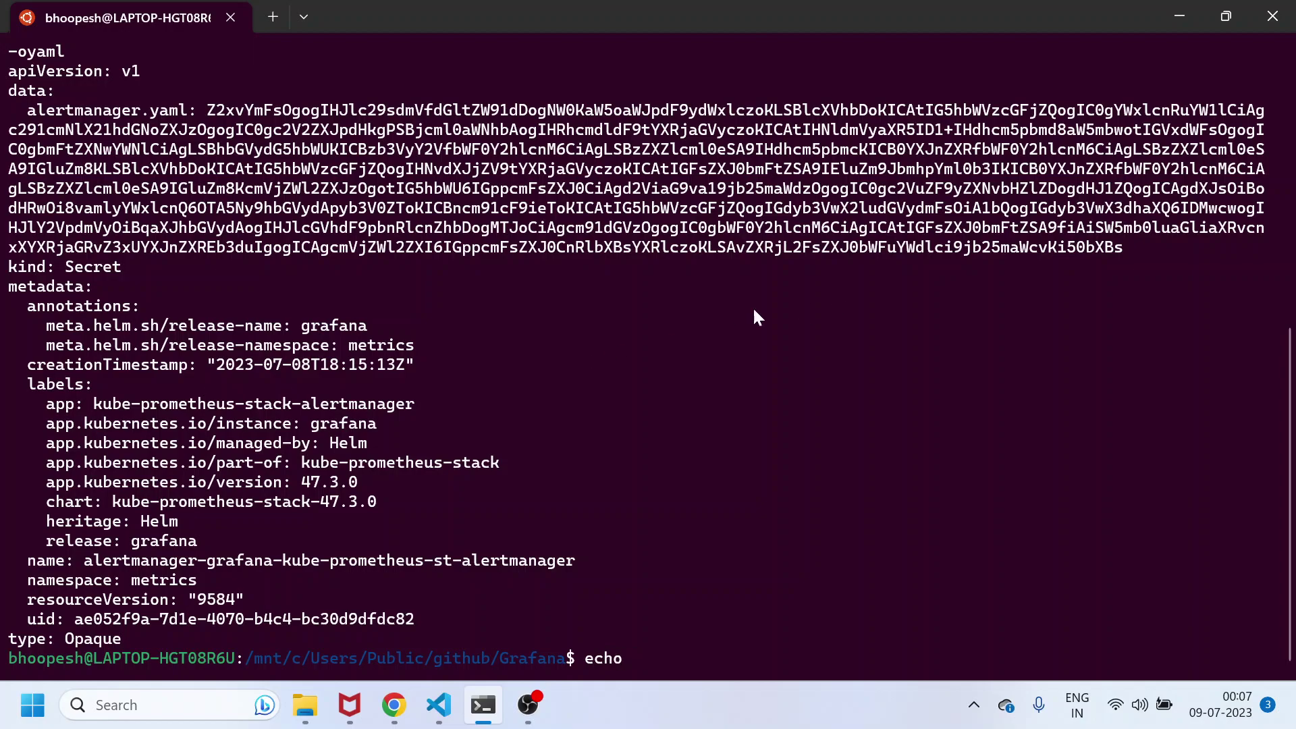
pyautogui.moveTo(210, 112); pyautogui.dragTo(1119, 250)
pyautogui.hotkey('ctrl', 'c')
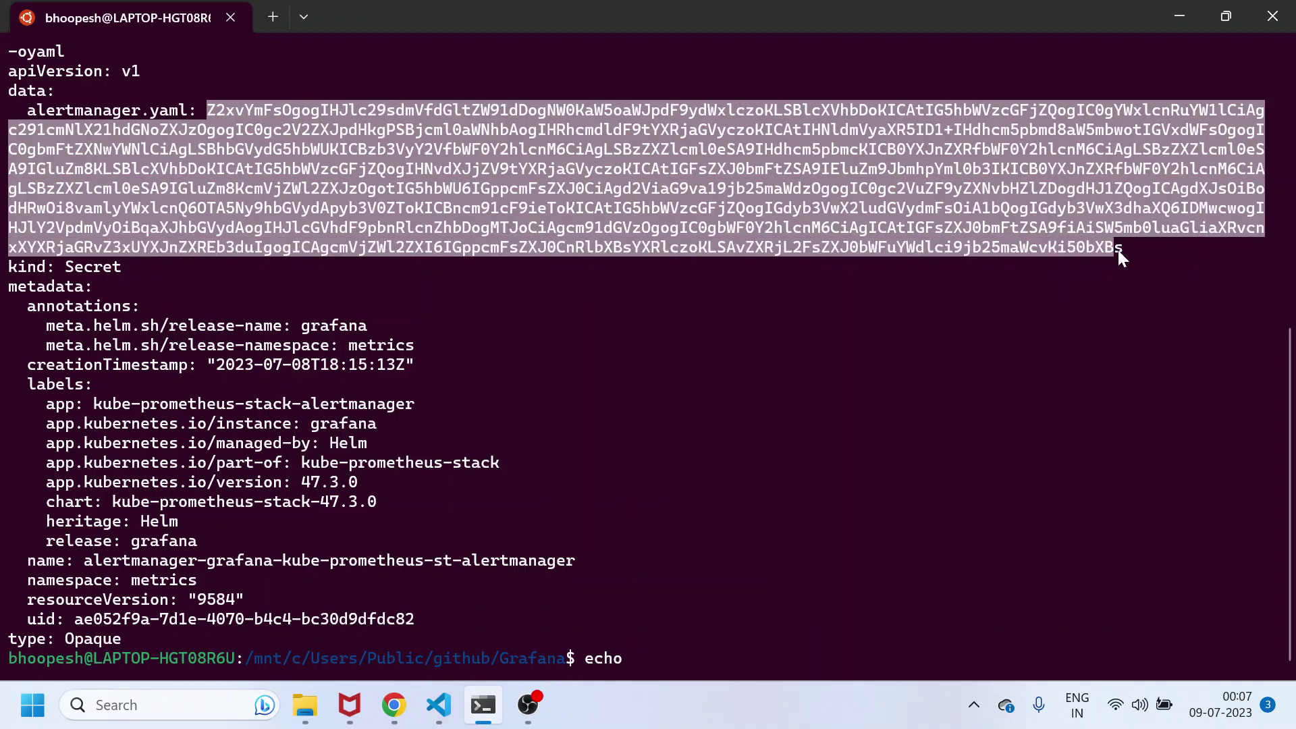
pyautogui.rightClick(1114, 251)
pyautogui.rightClick(1110, 255)
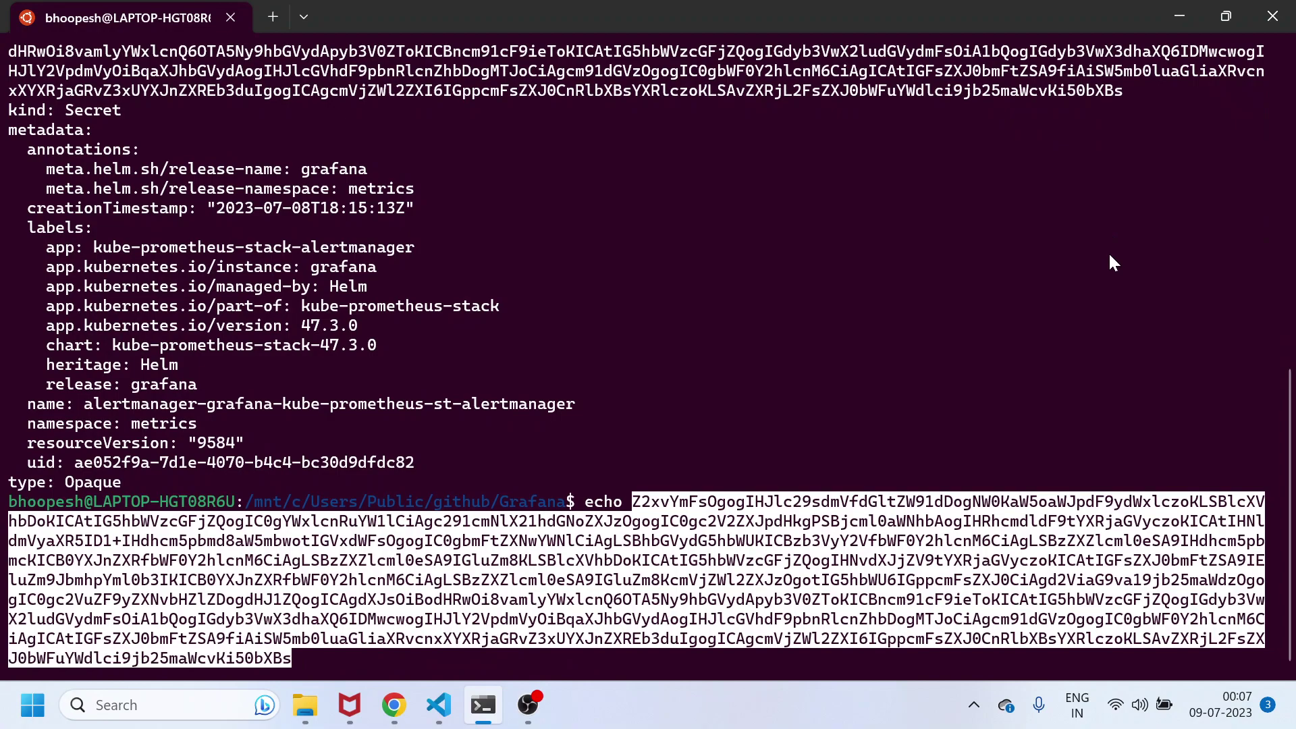
pyautogui.write('| ')
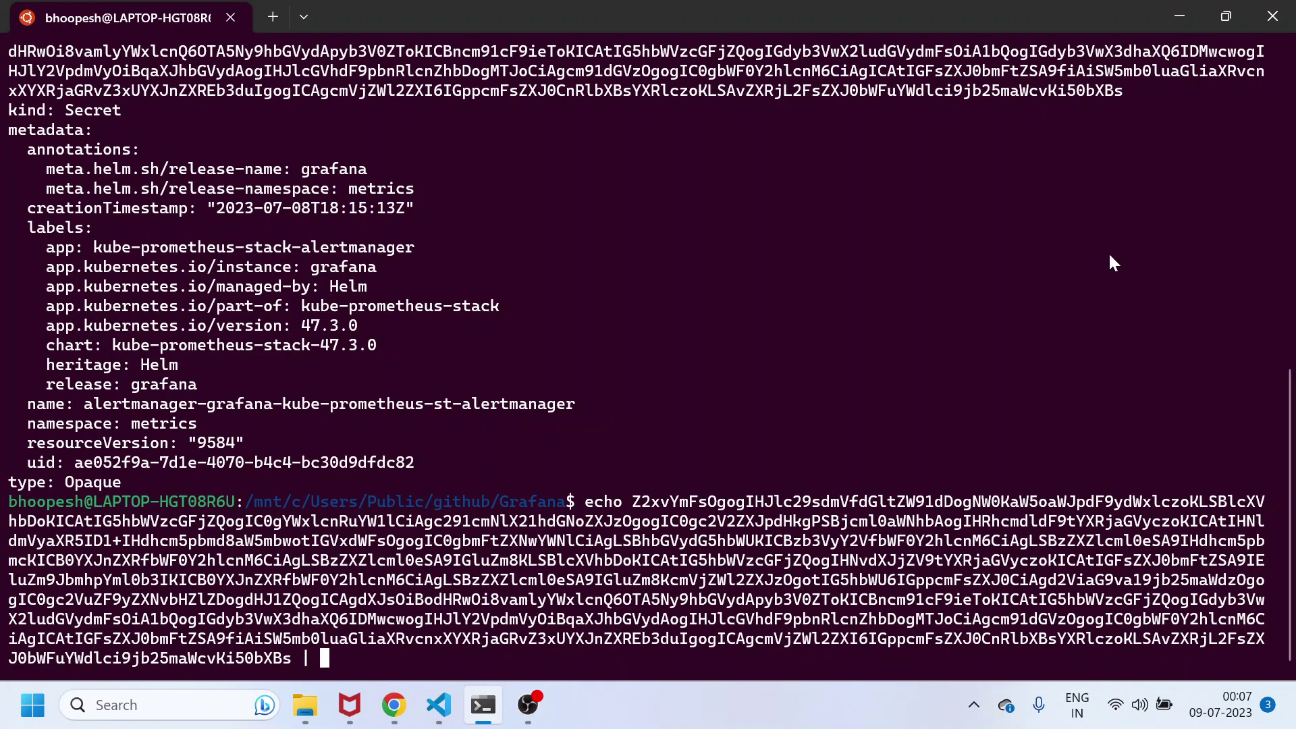
pyautogui.write('base64 -d')
pyautogui.press('Return')
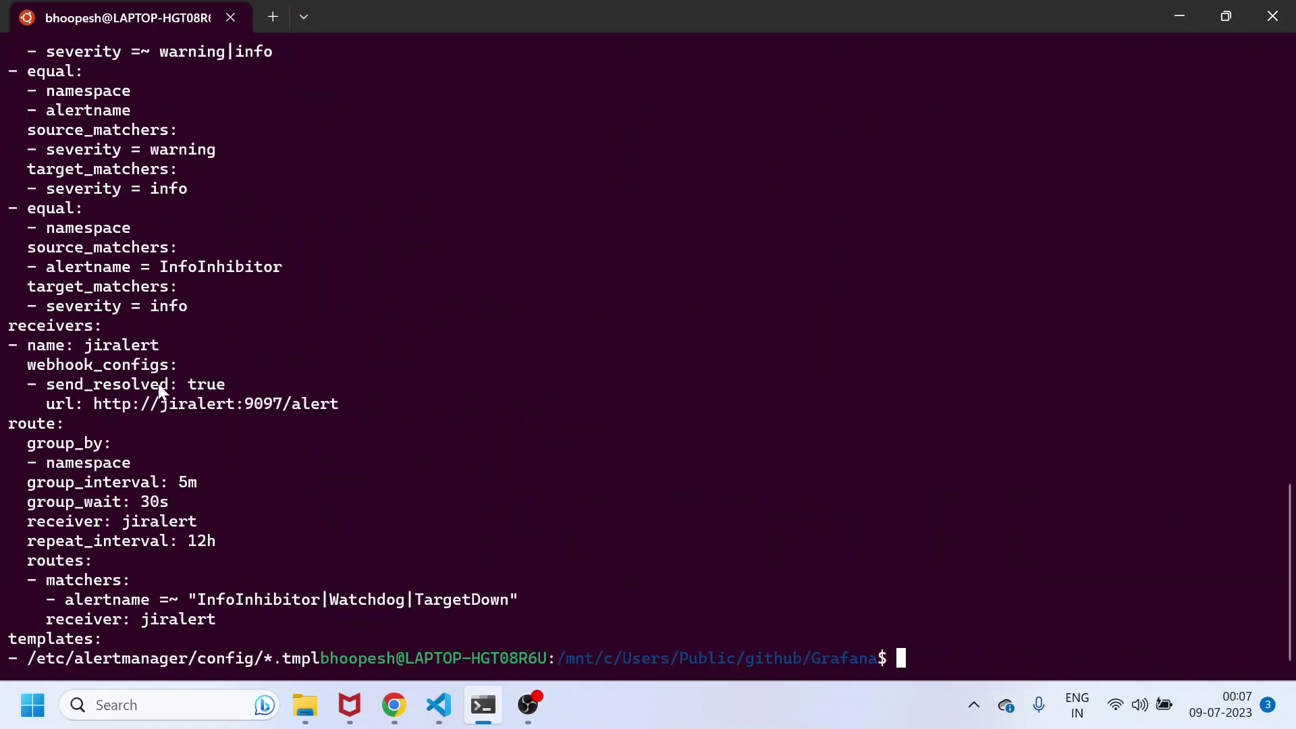
pyautogui.moveTo(92, 400); pyautogui.dragTo(261, 403)
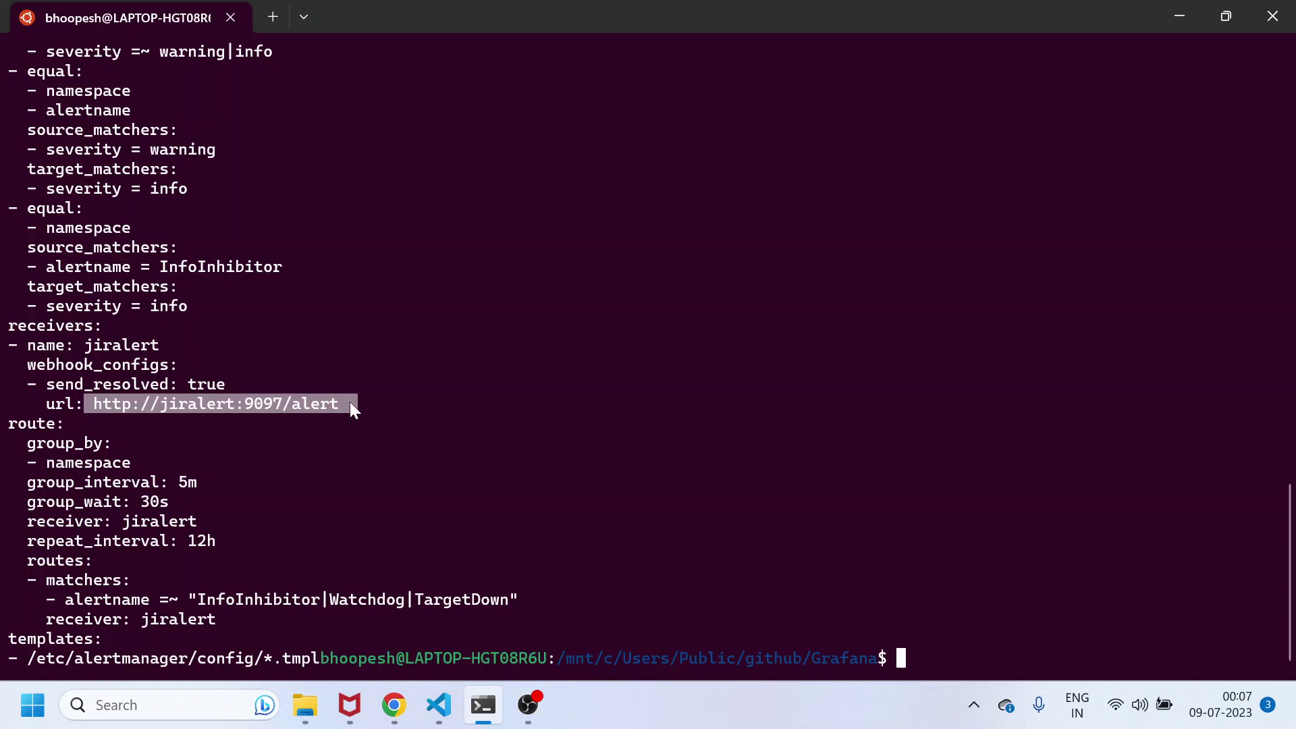
pyautogui.scroll(3, 294, 312)
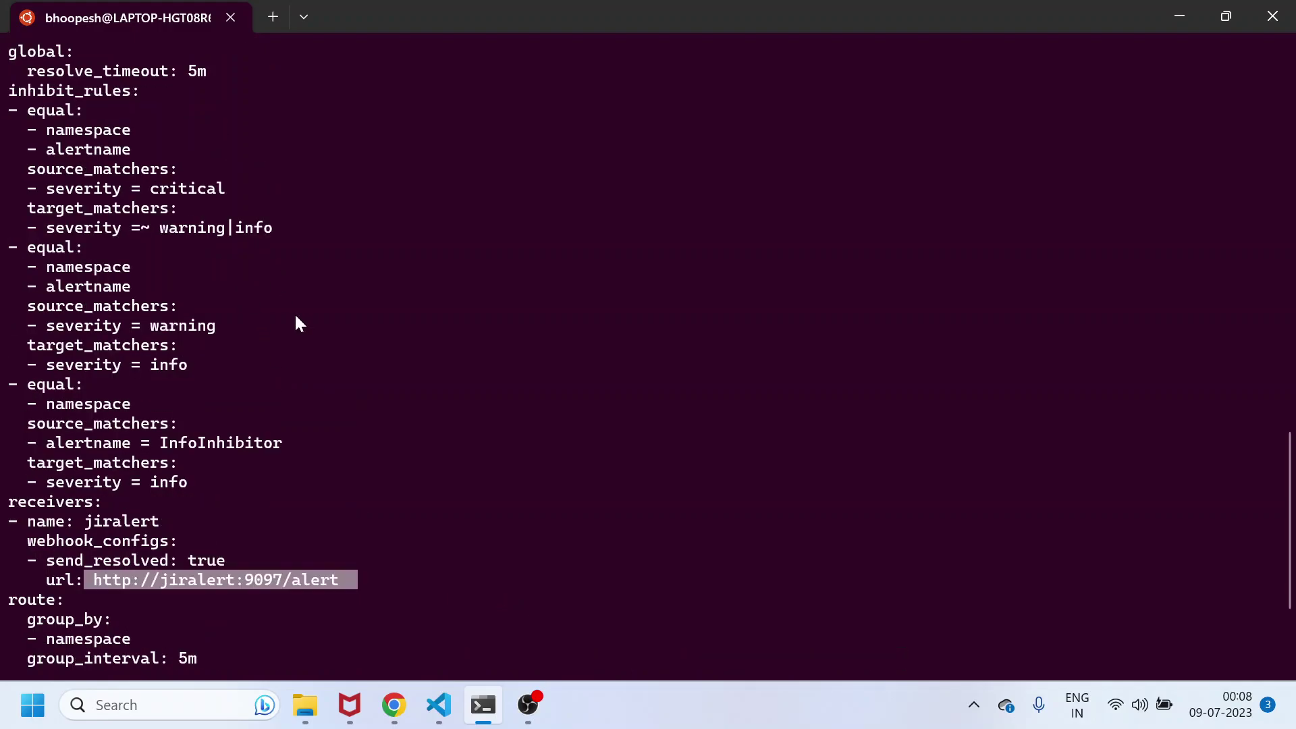
pyautogui.scroll(-3, 294, 312)
# Clear the terminal and list the cluster's pods.
pyautogui.write('clear')
pyautogui.press('Return')
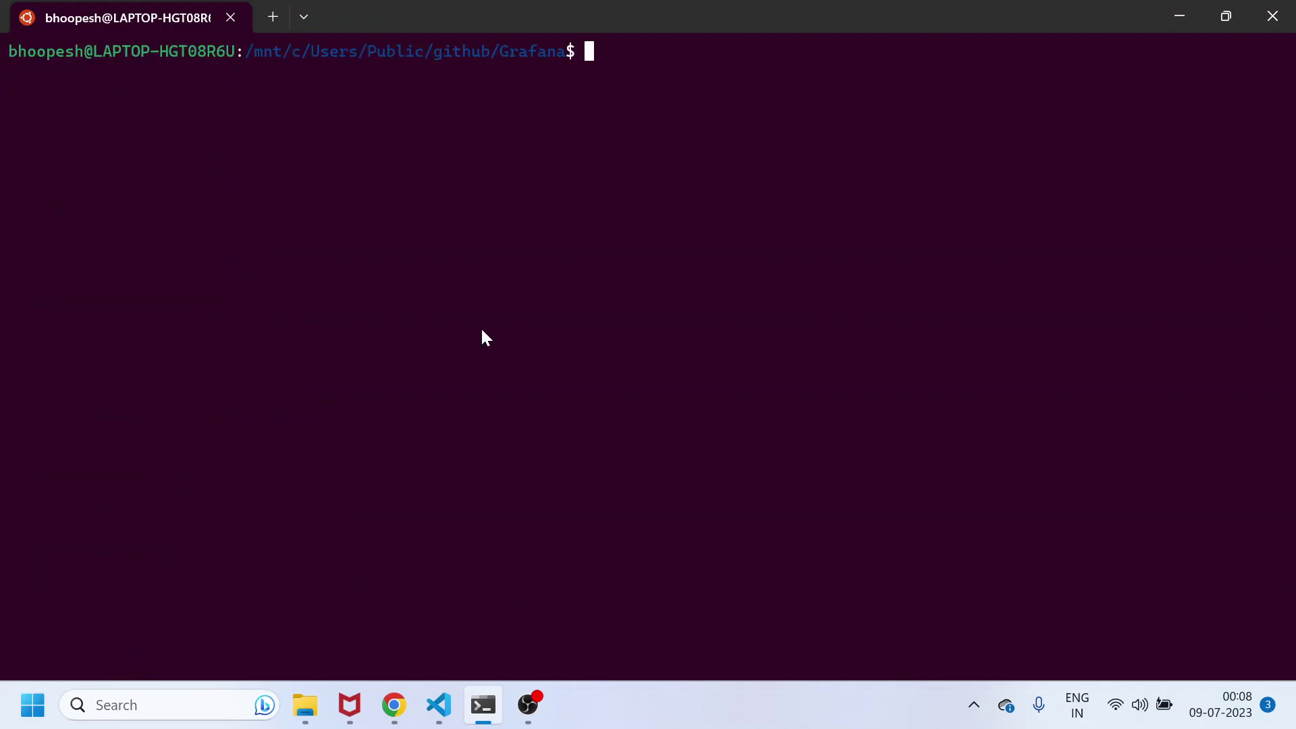
pyautogui.write('kubectl get pods')
pyautogui.press('Return')
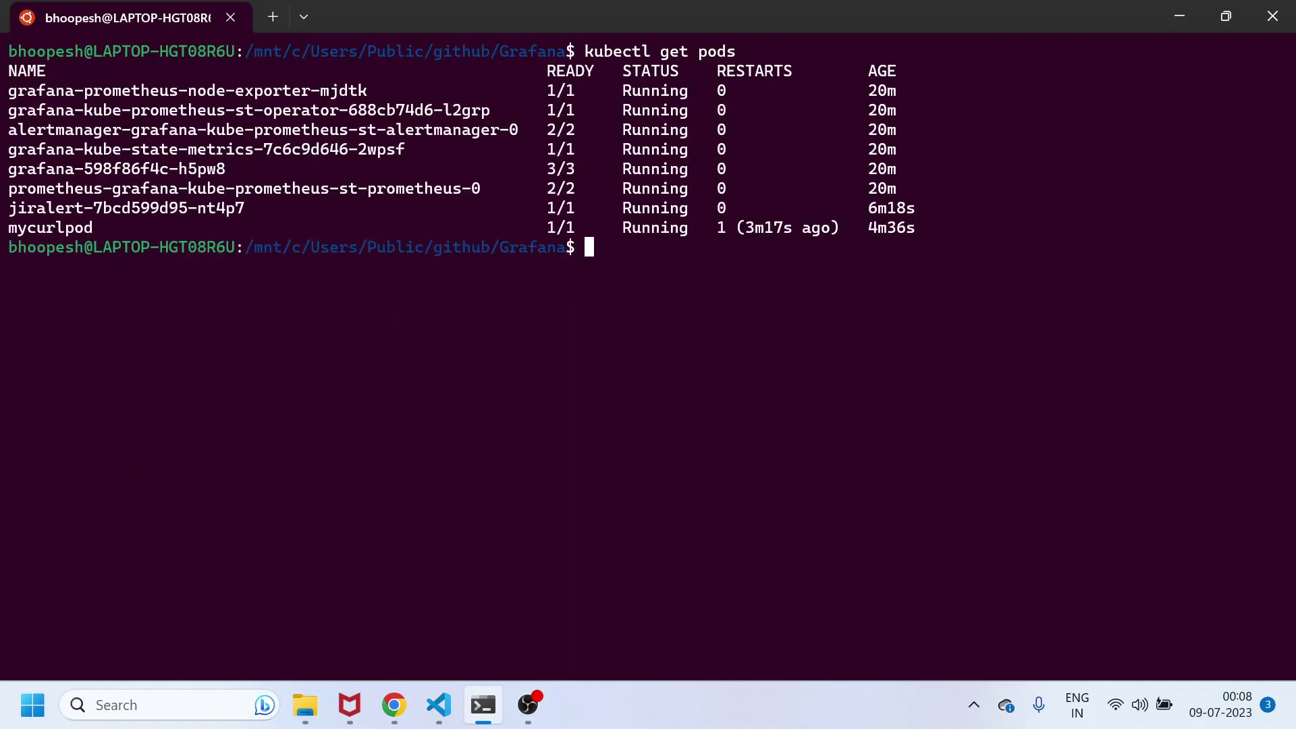
# Delete the jiralert pod with kubectl delete pod/<jiralert pod name>.
pyautogui.press('Up')
pyautogui.press('BackSpace')
pyautogui.press('BackSpace')
pyautogui.press('BackSpace')
pyautogui.press('BackSpace')
pyautogui.press('BackSpace')
pyautogui.press('BackSpace')
pyautogui.press('BackSpace')
pyautogui.press('BackSpace')
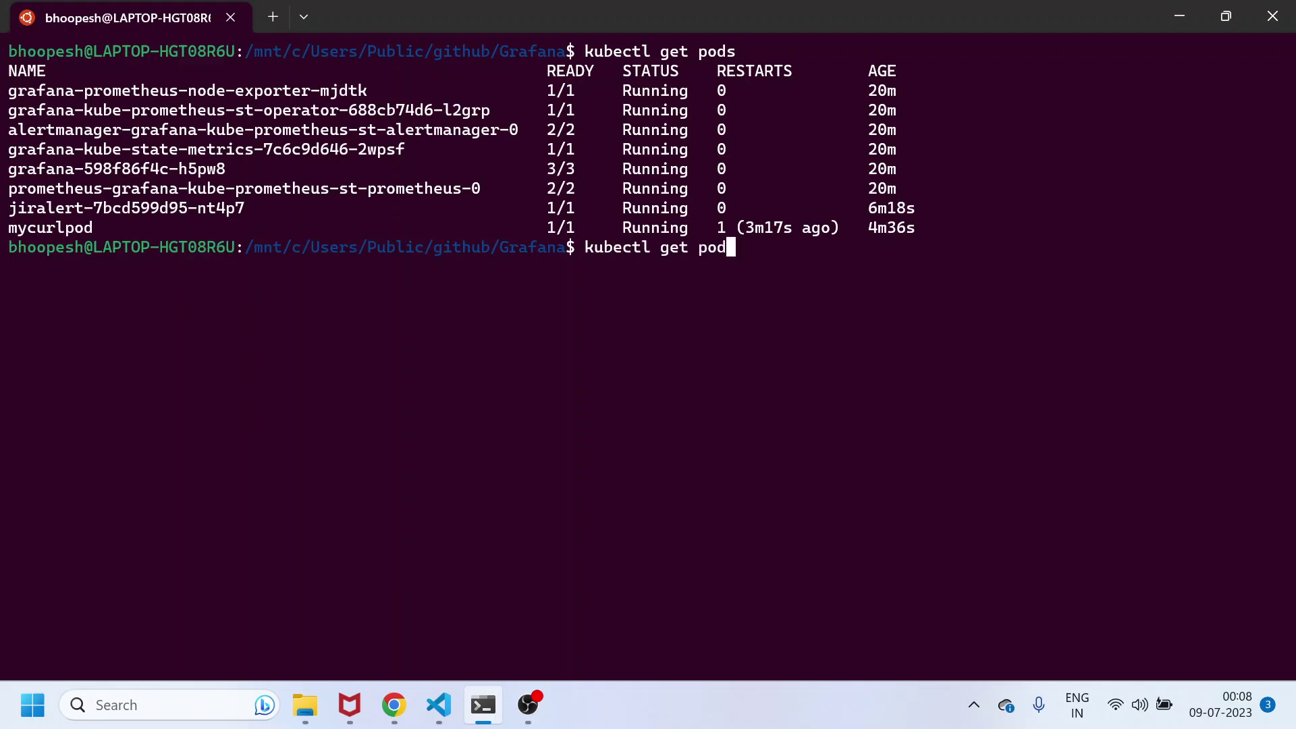
pyautogui.write('delete pod/')
pyautogui.doubleClick(100, 211)
pyautogui.click(98, 210)
pyautogui.moveTo(9, 209); pyautogui.dragTo(196, 212)
pyautogui.hotkey('ctrl', 'c')
pyautogui.hotkey('ctrl', 'v')
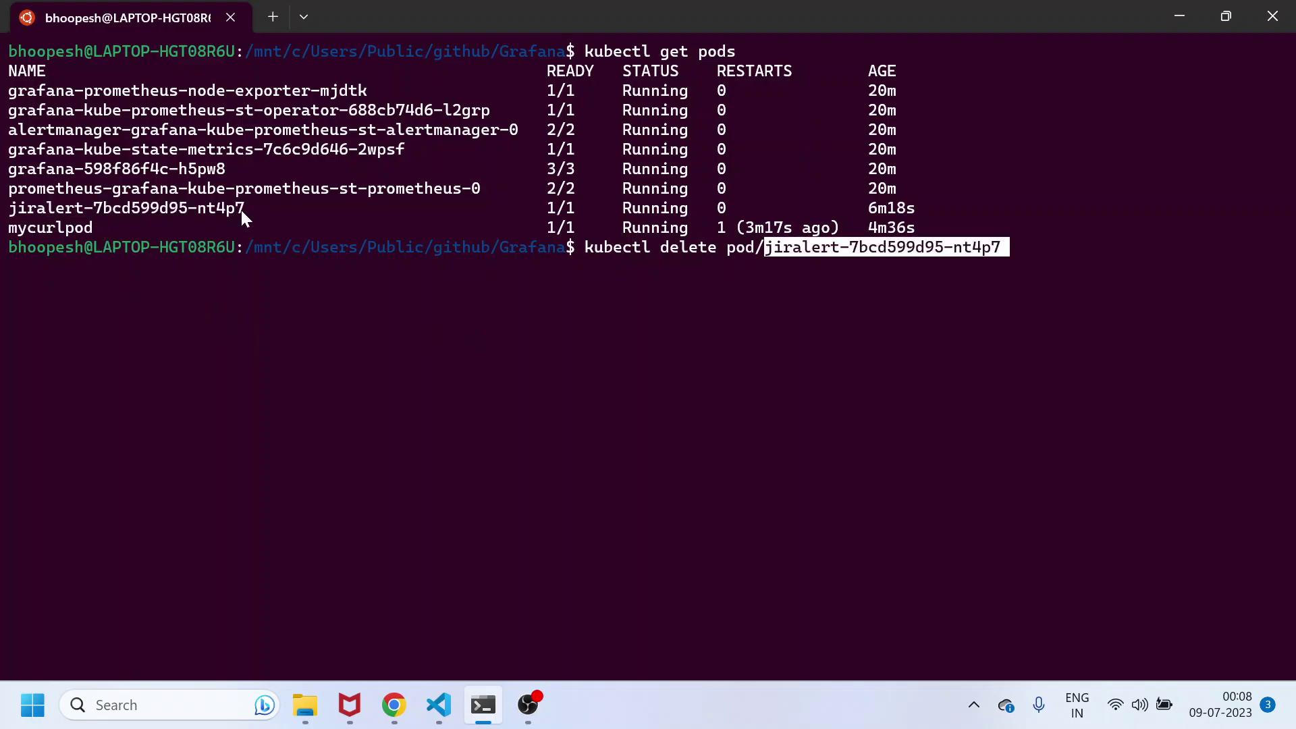
pyautogui.press('Return')
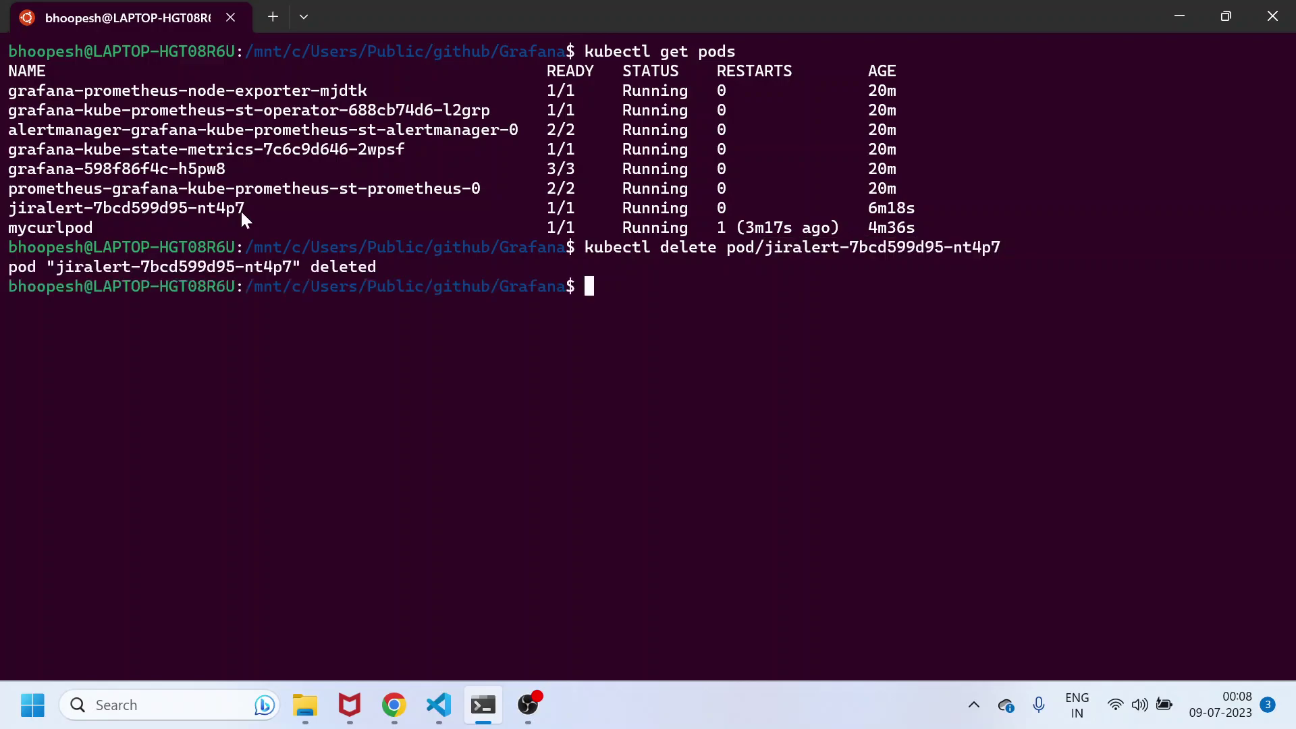
# List services and run kubectl port-forward svc/grafana 3000:80, copying the 127.0.0.1:3000 address.
pyautogui.write('kubectl get svc')
pyautogui.press('Return')
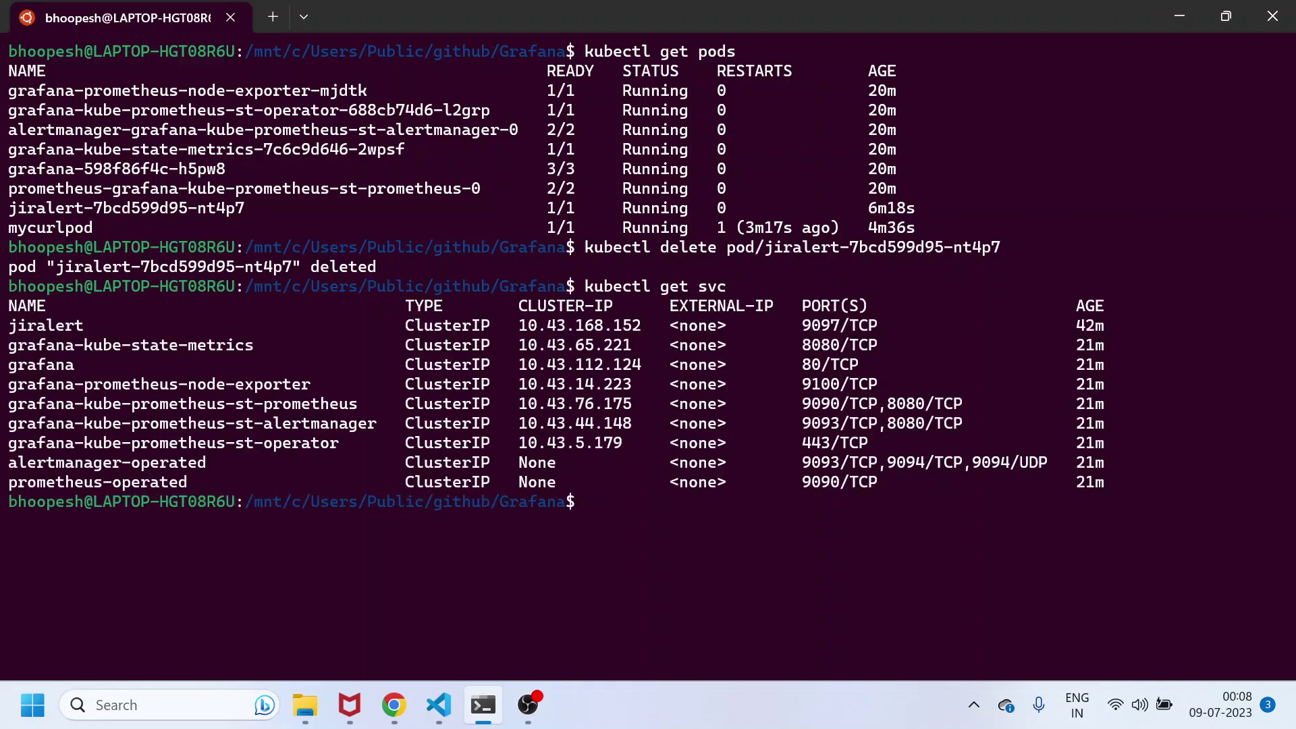
pyautogui.write('kubectl port-forward ')
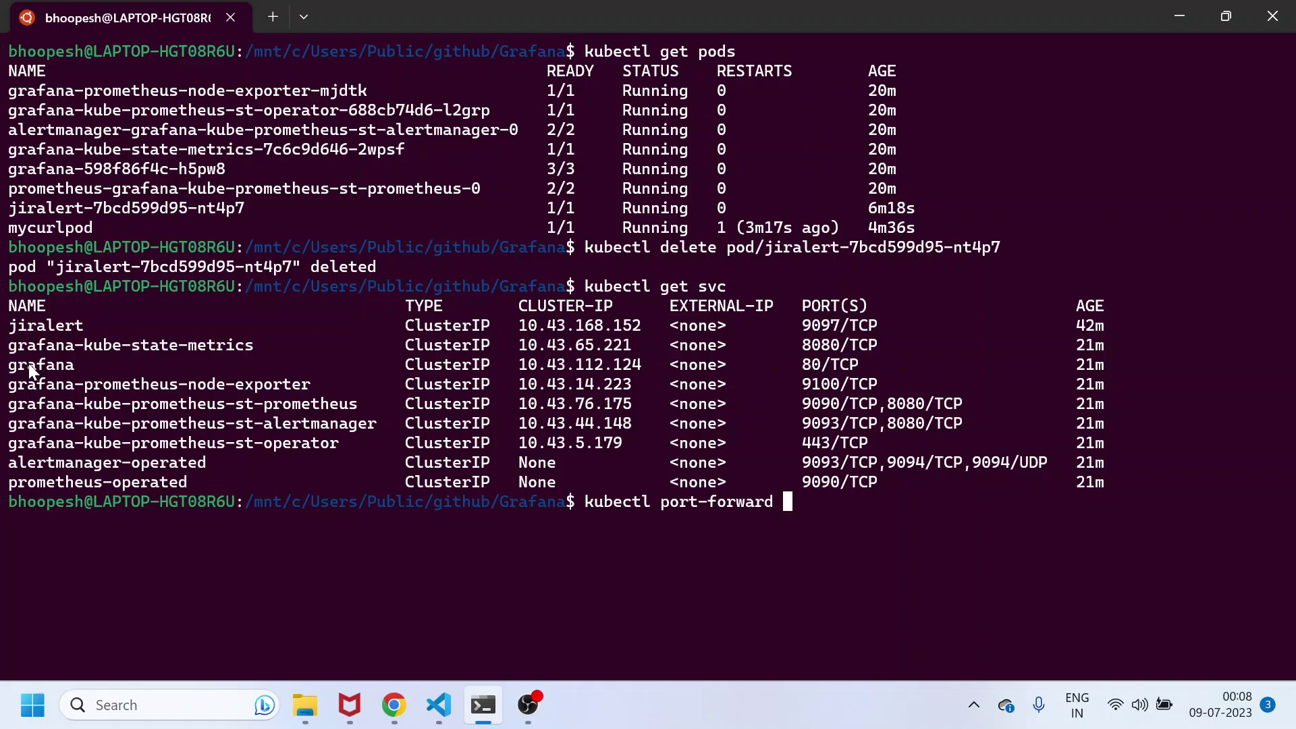
pyautogui.write('grafana 3000:')
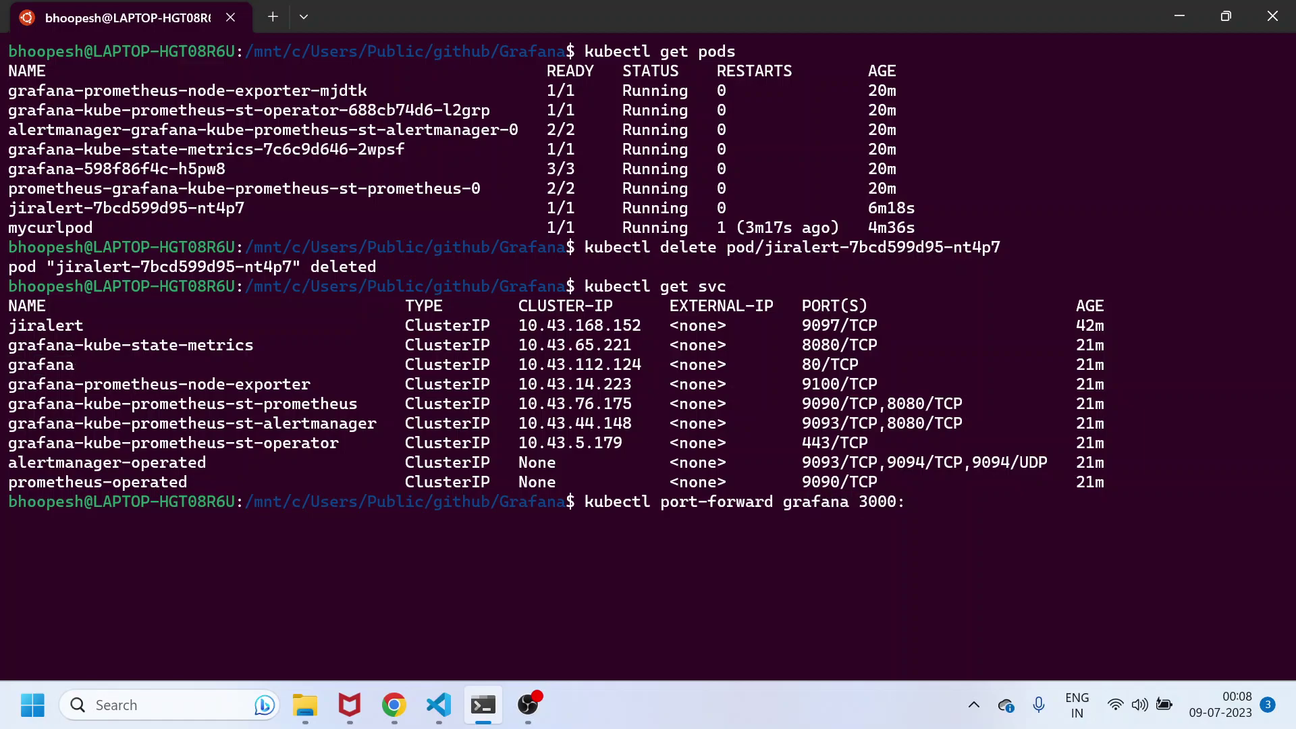
pyautogui.write('80')
pyautogui.press('Return')
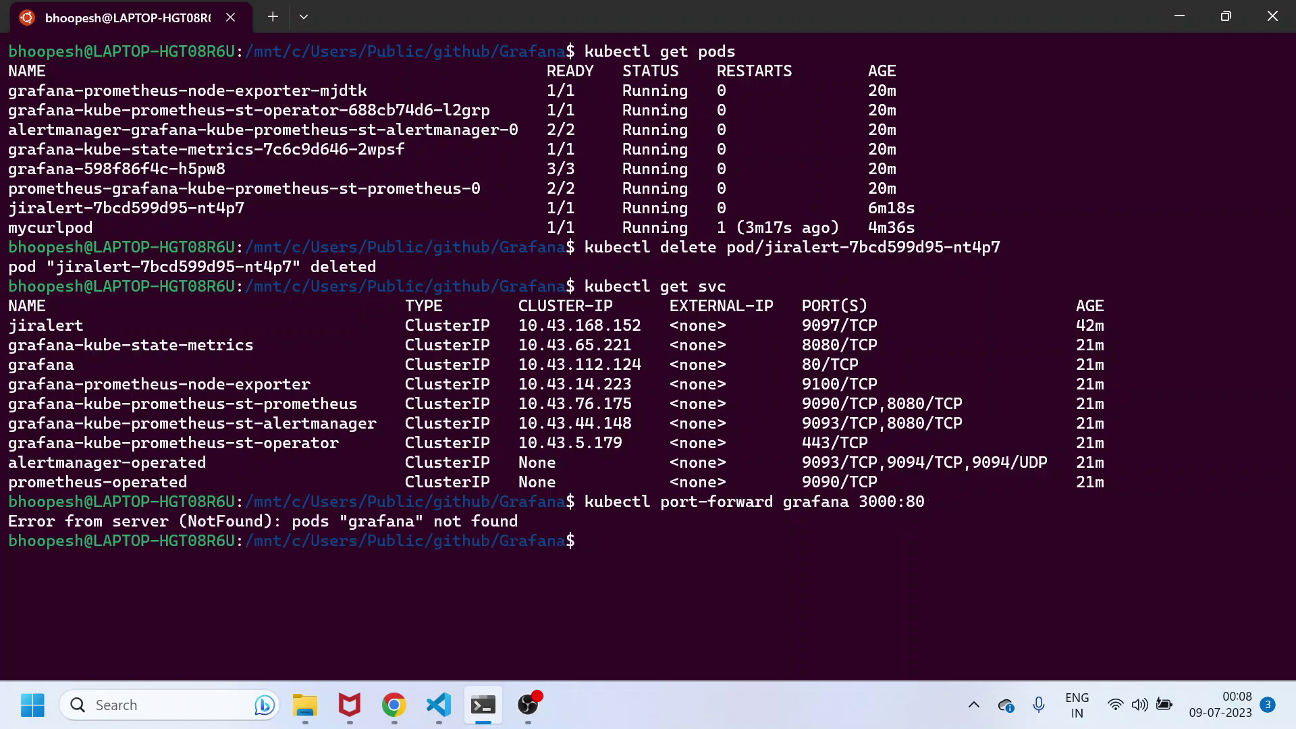
pyautogui.press('Up')
pyautogui.press('Left')
pyautogui.press('Left')
pyautogui.press('Left')
pyautogui.press('Left')
pyautogui.press('Left')
pyautogui.press('Left')
pyautogui.press('Left')
pyautogui.press('Left')
pyautogui.press('Left')
pyautogui.press('Left')
pyautogui.press('Left')
pyautogui.press('Left')
pyautogui.press('Left')
pyautogui.press('Left')
pyautogui.press('Left')
pyautogui.press('Left')
pyautogui.press('Left')
pyautogui.press('Left')
pyautogui.press('Left')
pyautogui.press('Left')
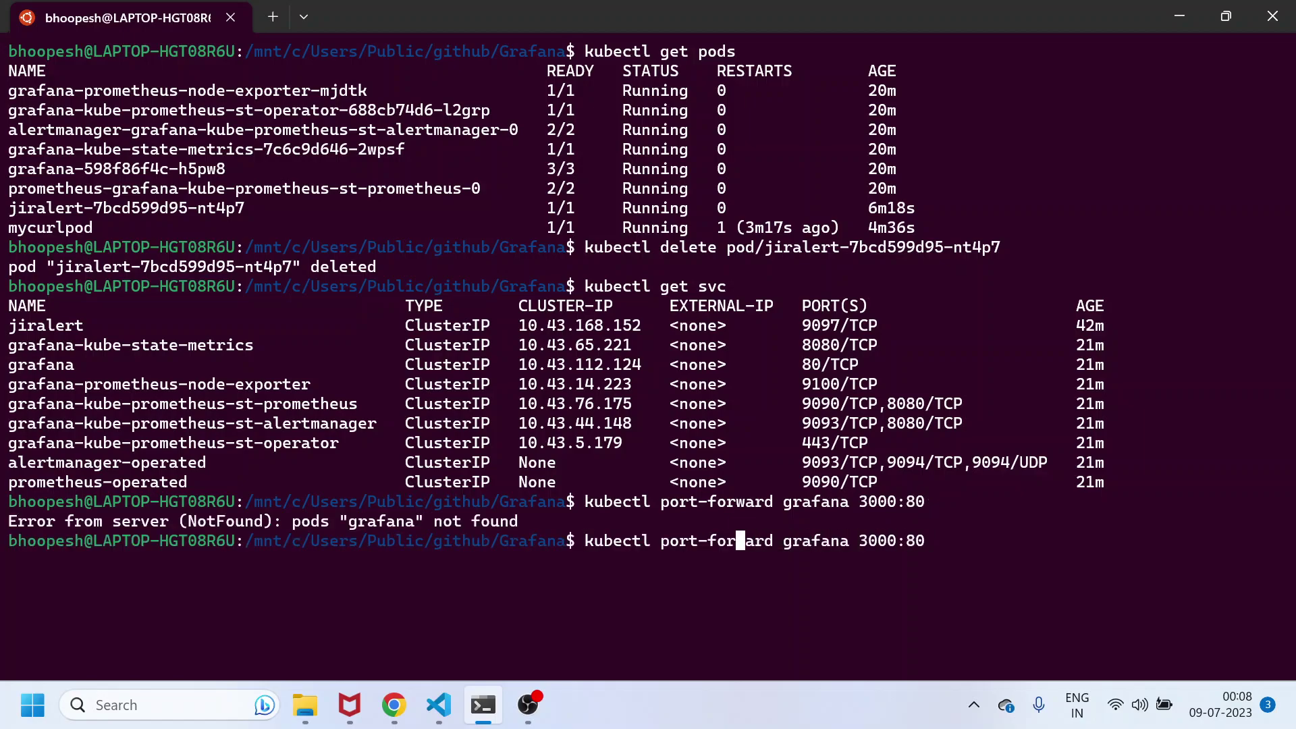
pyautogui.press('Right')
pyautogui.press('Right')
pyautogui.press('Right')
pyautogui.press('Right')
pyautogui.press('Right')
pyautogui.press('Right')
pyautogui.press('Right')
pyautogui.press('Right')
pyautogui.press('Right')
pyautogui.press('Right')
pyautogui.press('Right')
pyautogui.press('Right')
pyautogui.press('Right')
pyautogui.write('svc/')
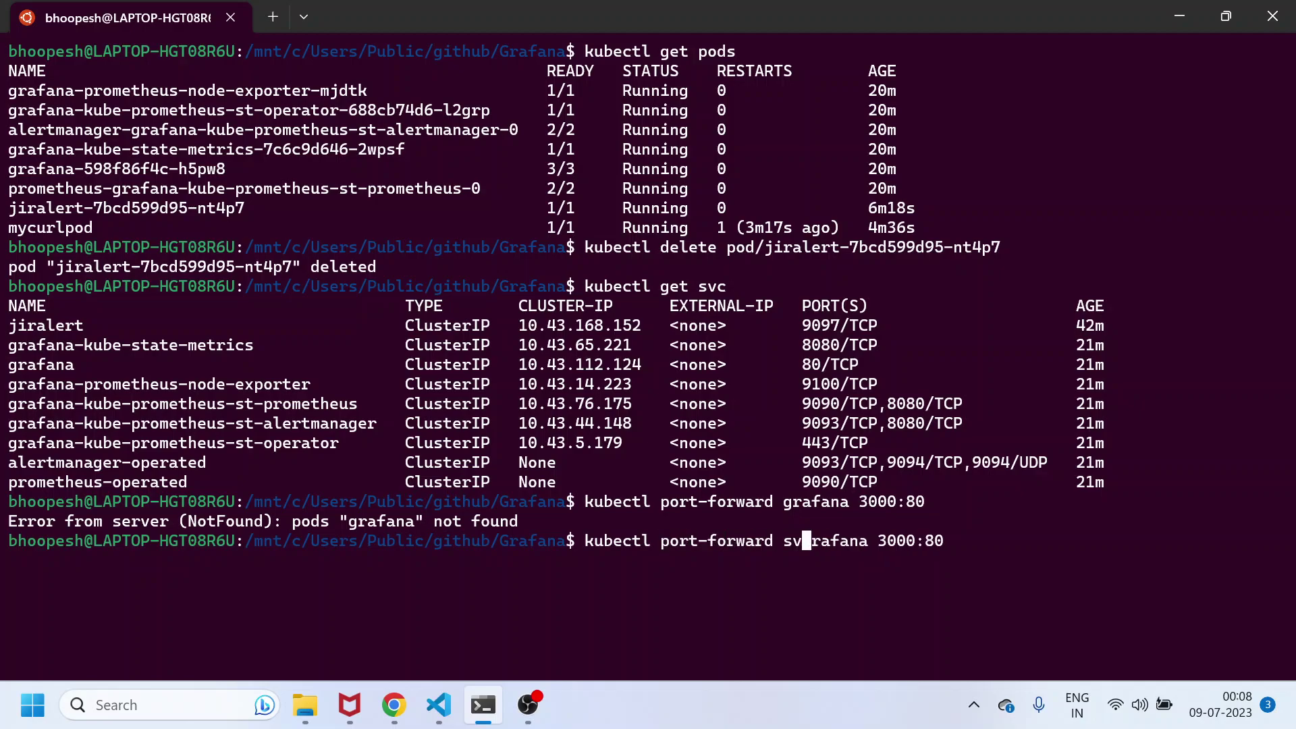
pyautogui.press('Return')
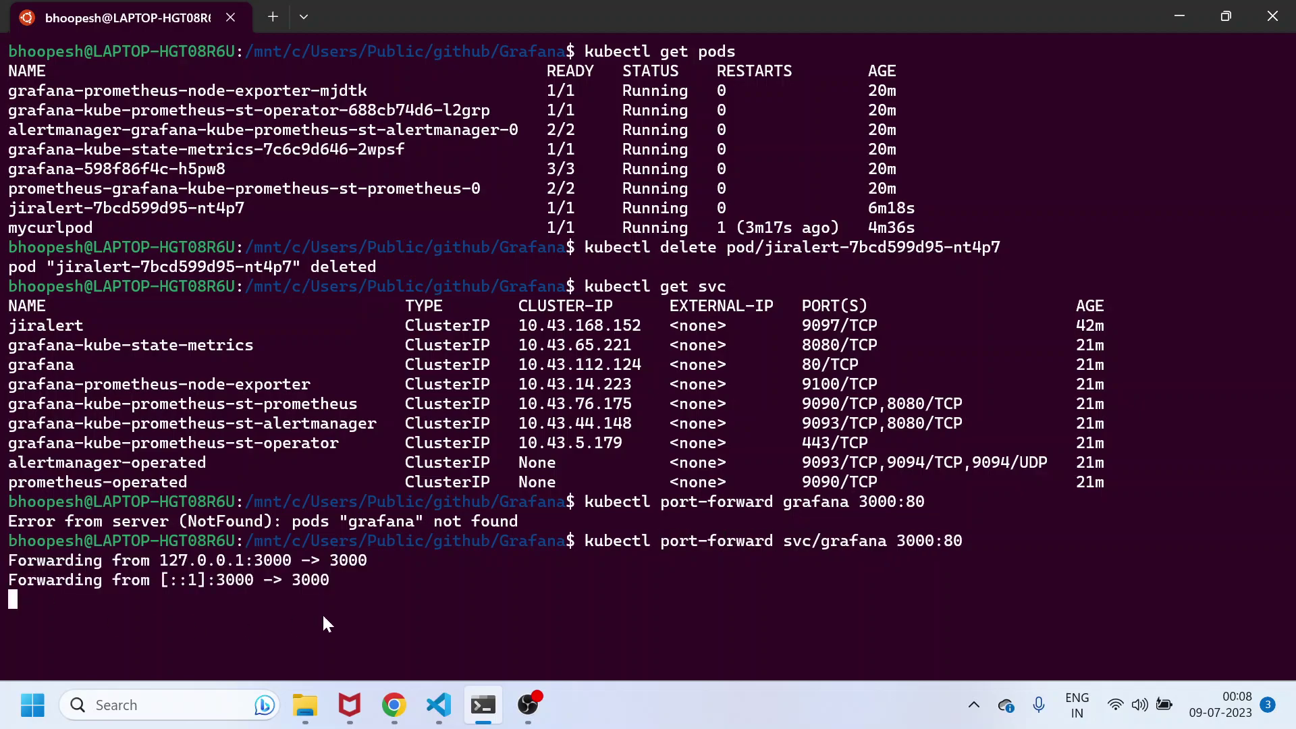
pyautogui.moveTo(184, 562); pyautogui.dragTo(285, 564)
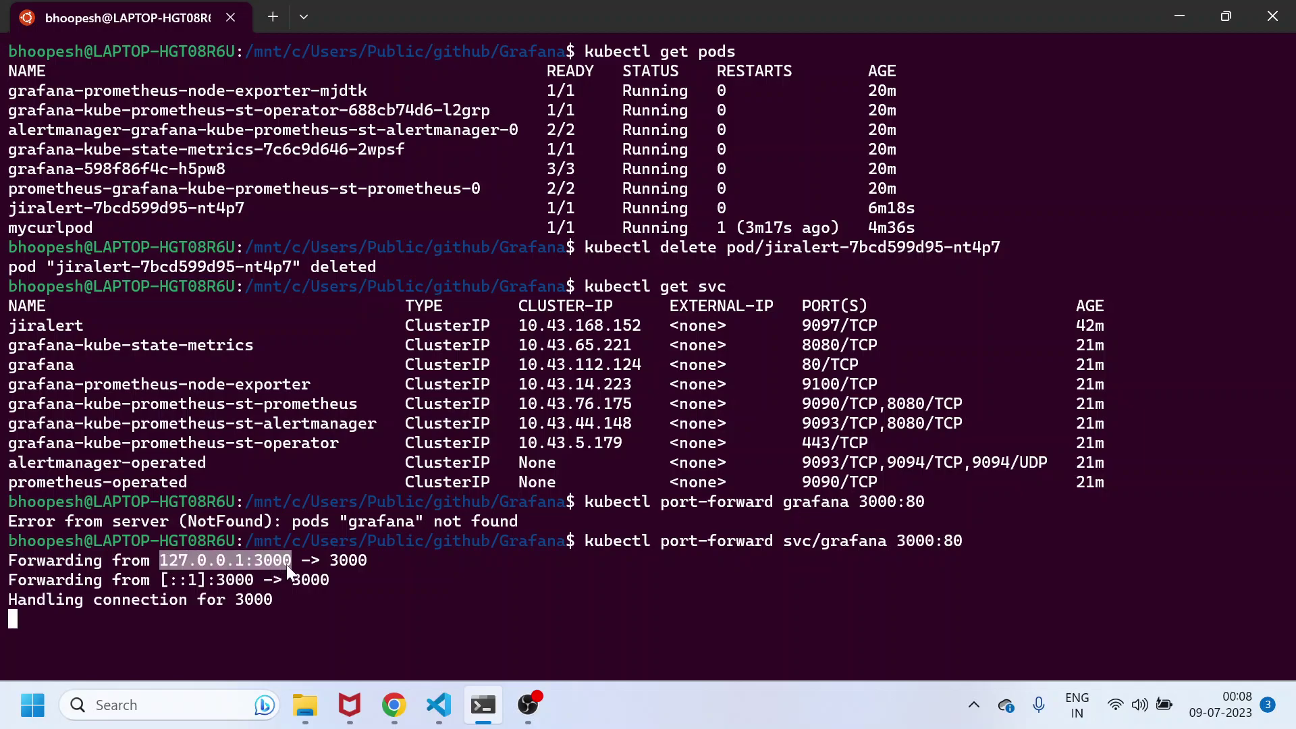
pyautogui.hotkey('ctrl', 'c')
pyautogui.click(395, 705)
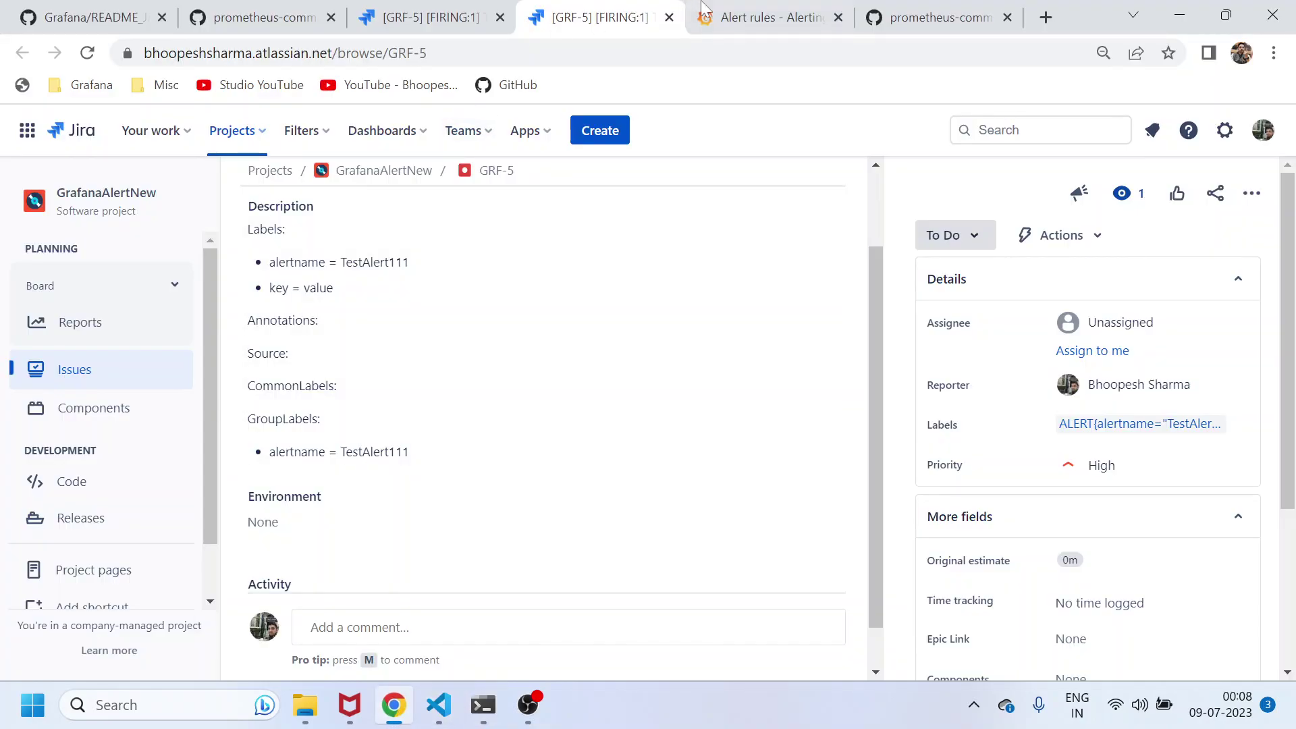
# Load the local Grafana at the copied 127.0.0.1:3000 address in the browser.
pyautogui.click(763, 17)
pyautogui.hotkey('ctrl', 'l')
pyautogui.hotkey('ctrl', 'v')
pyautogui.press('Return')
# Review Grafana's Alertmanager configuration under Alerting, locating the jiralert webhook URL.
pyautogui.click(28, 125)
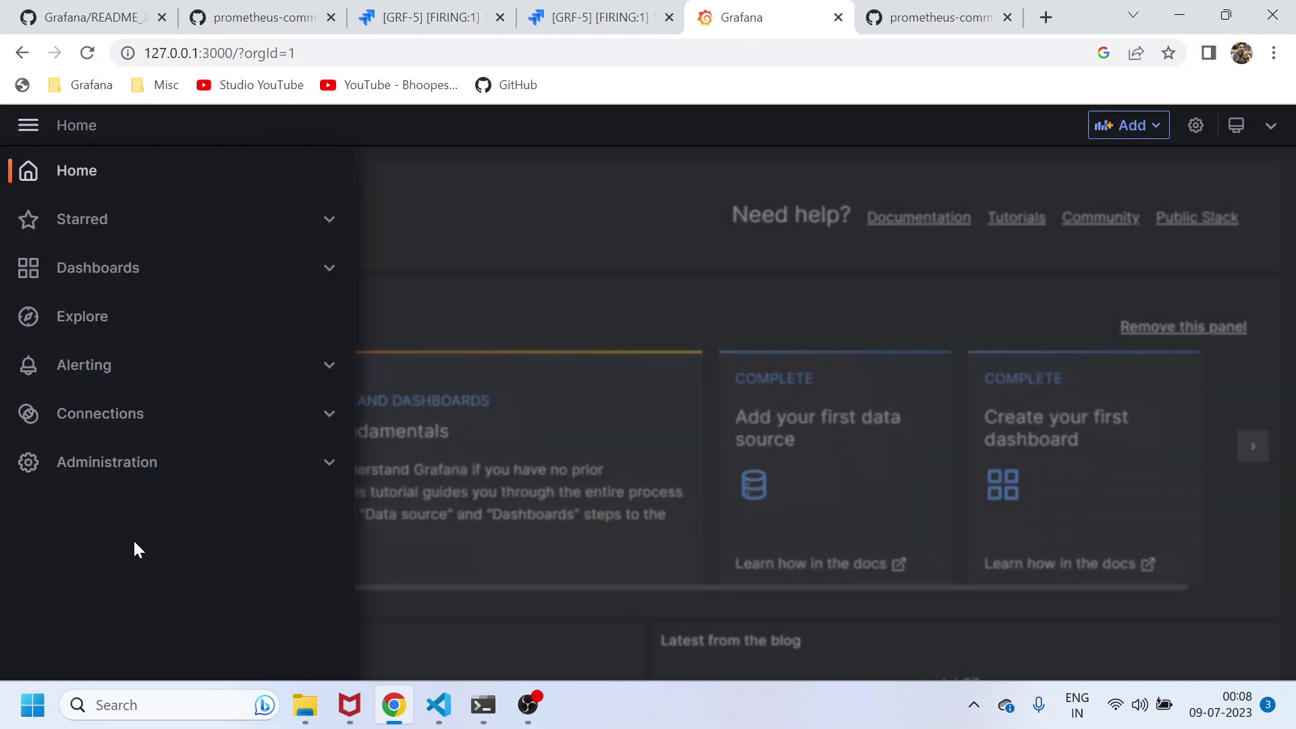
pyautogui.click(101, 366)
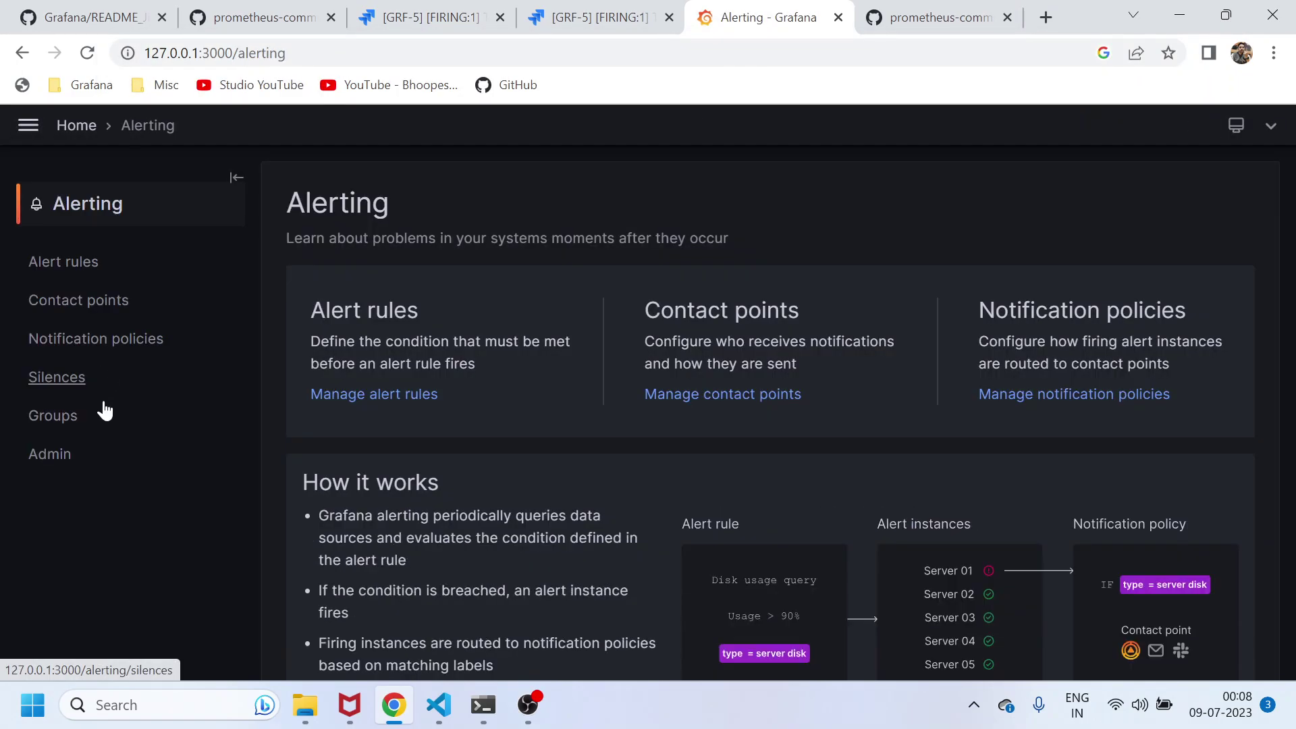
pyautogui.click(69, 465)
pyautogui.scroll(-9, 528, 459)
pyautogui.scroll(-5, 521, 453)
pyautogui.scroll(6, 520, 455)
pyautogui.moveTo(434, 311); pyautogui.dragTo(588, 523)
pyautogui.scroll(-3, 566, 540)
pyautogui.scroll(-6, 561, 534)
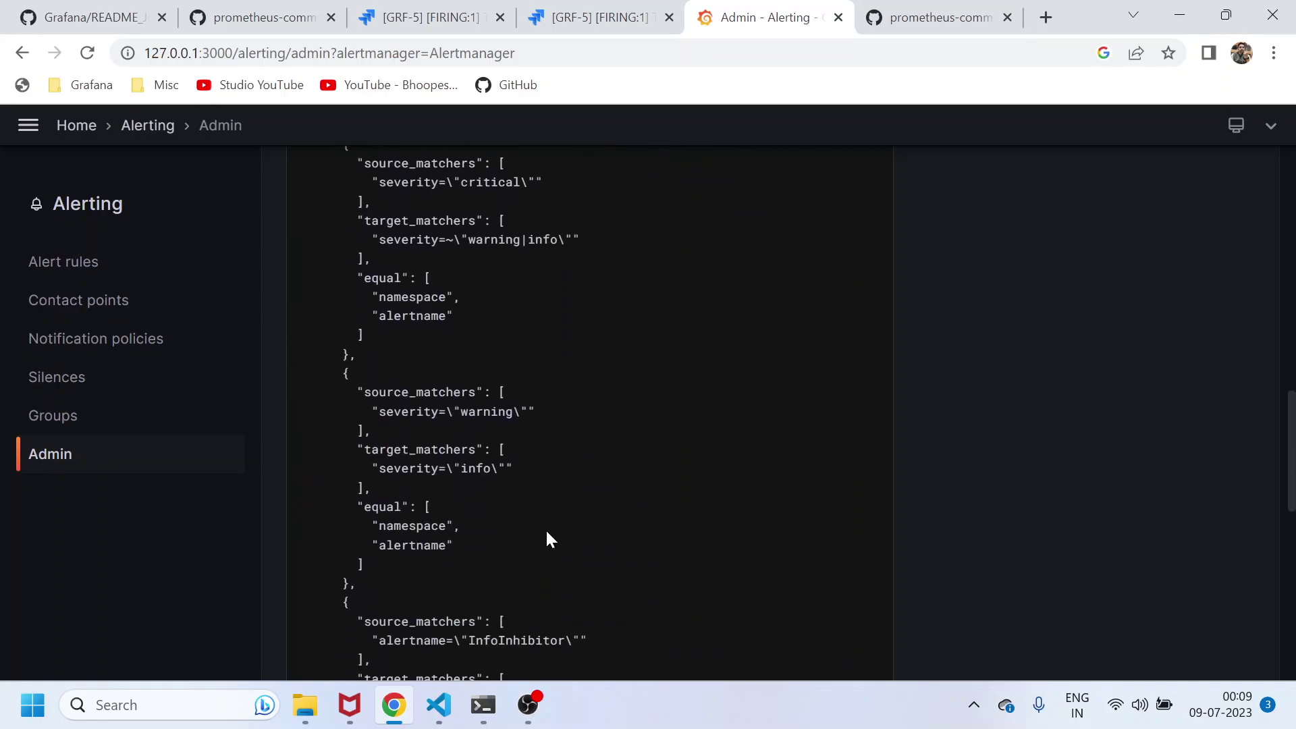
pyautogui.scroll(-5, 526, 530)
pyautogui.moveTo(486, 415); pyautogui.dragTo(659, 421)
pyautogui.scroll(15, 642, 405)
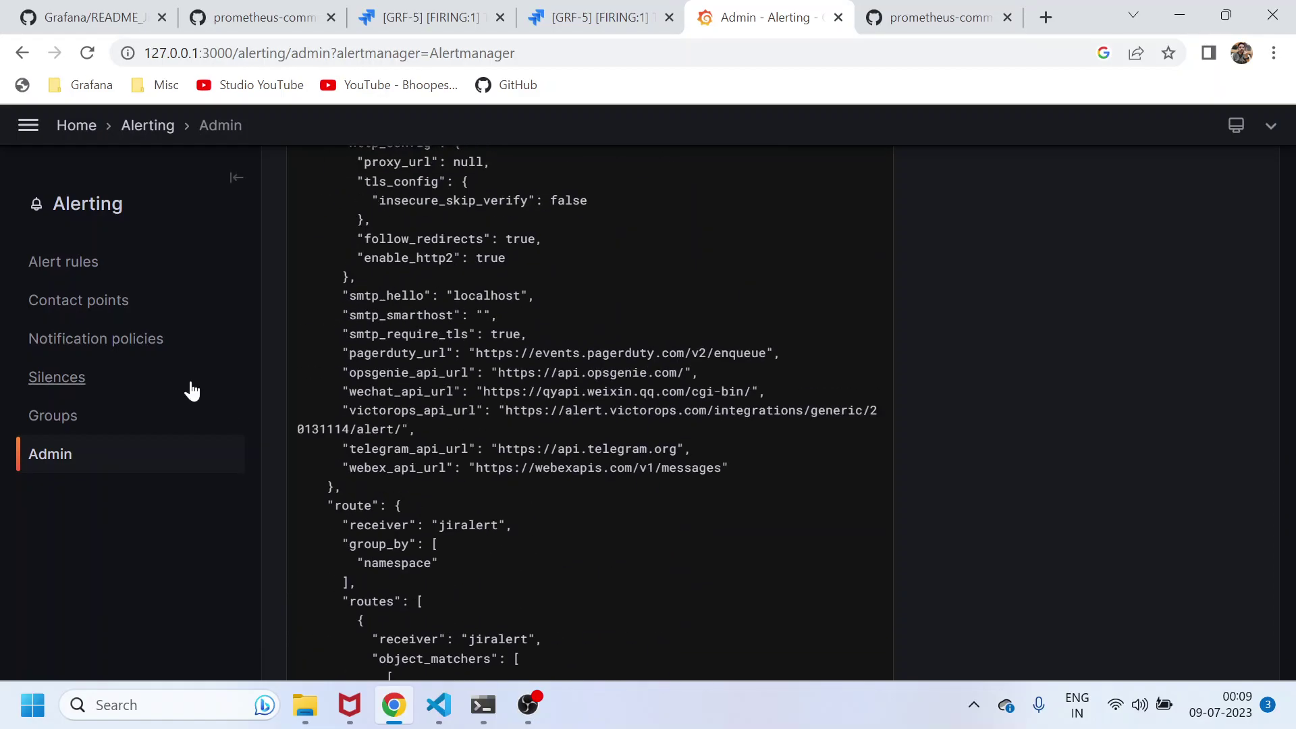
# Filter Alert rules to firing and expand the general.rules and kubernetes-system-controller-manager groups.
pyautogui.click(81, 264)
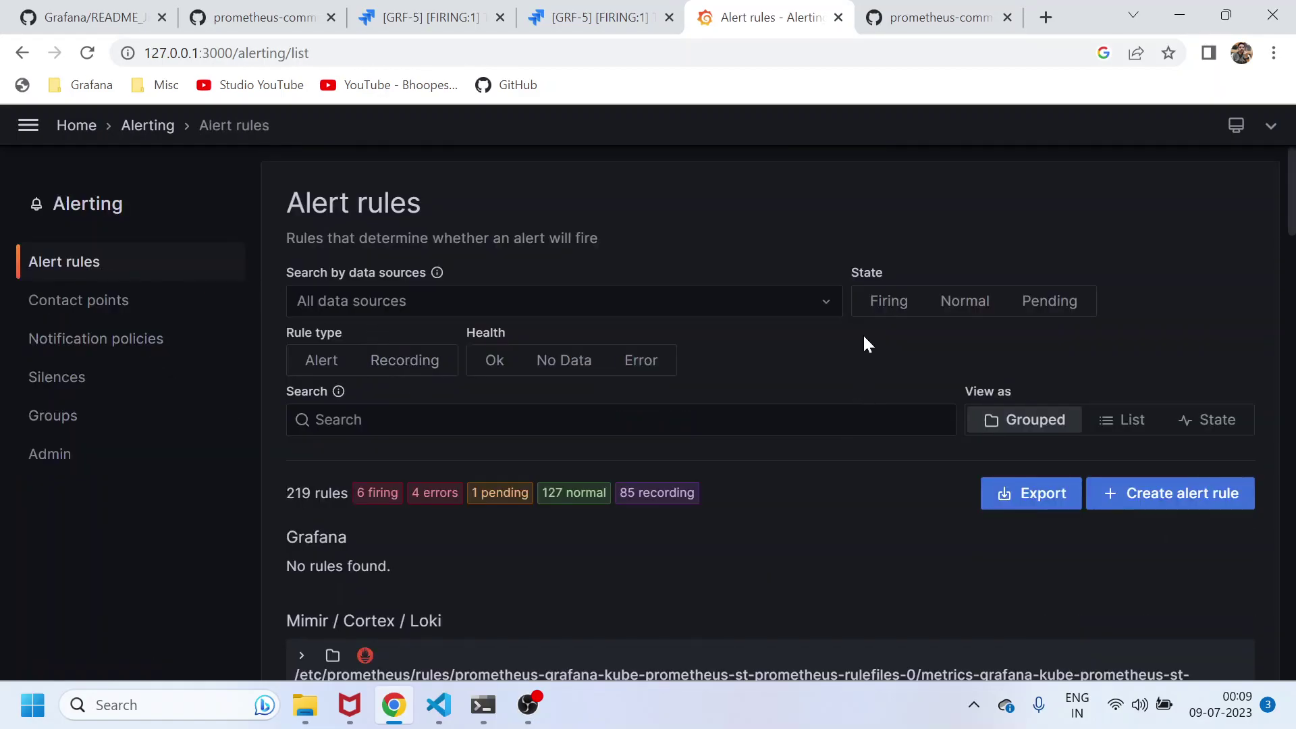
pyautogui.click(878, 307)
pyautogui.scroll(-6, 643, 493)
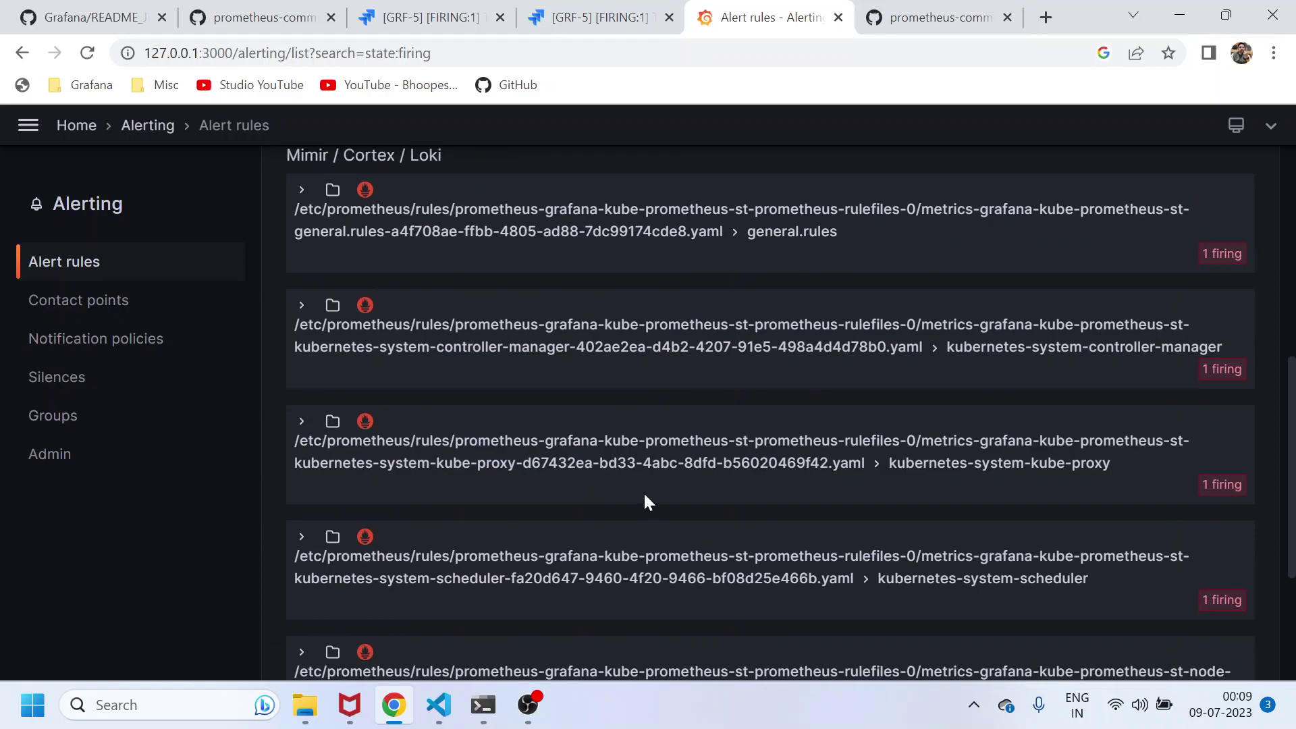
pyautogui.scroll(3, 645, 498)
pyautogui.click(301, 393)
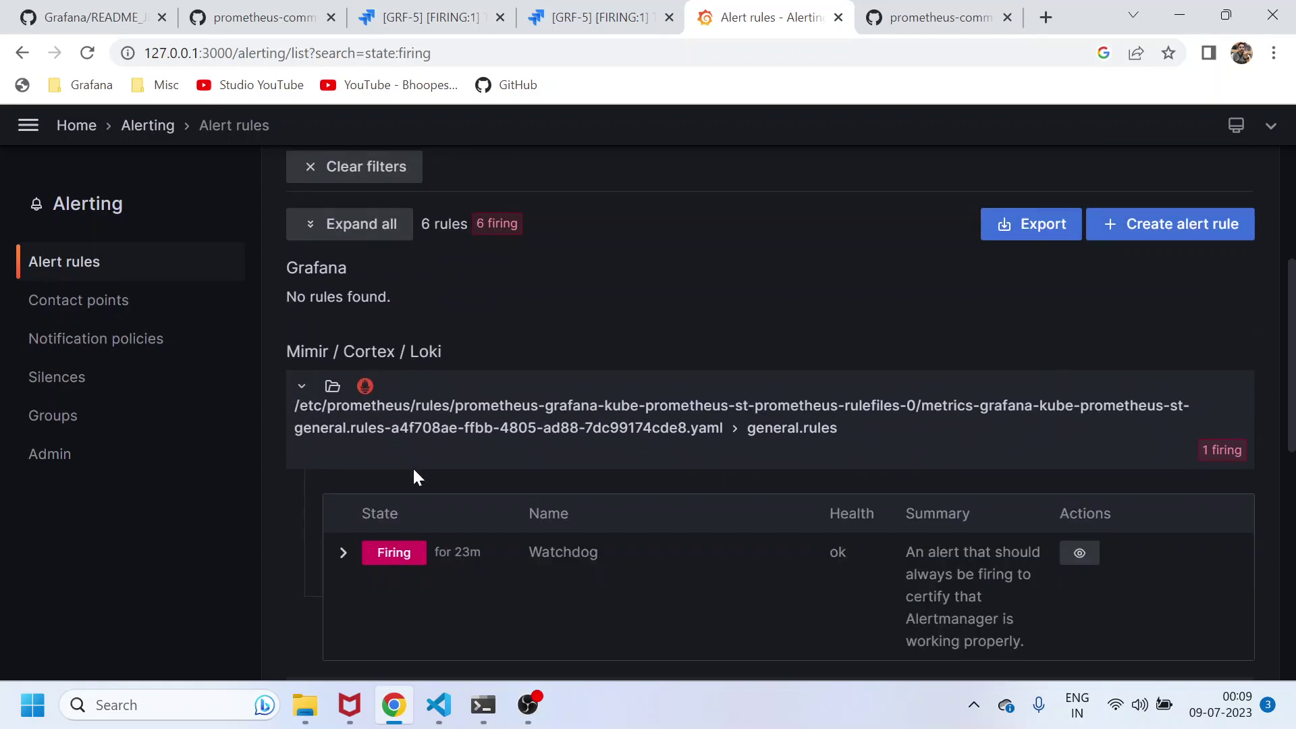
pyautogui.scroll(-4, 392, 465)
pyautogui.click(301, 395)
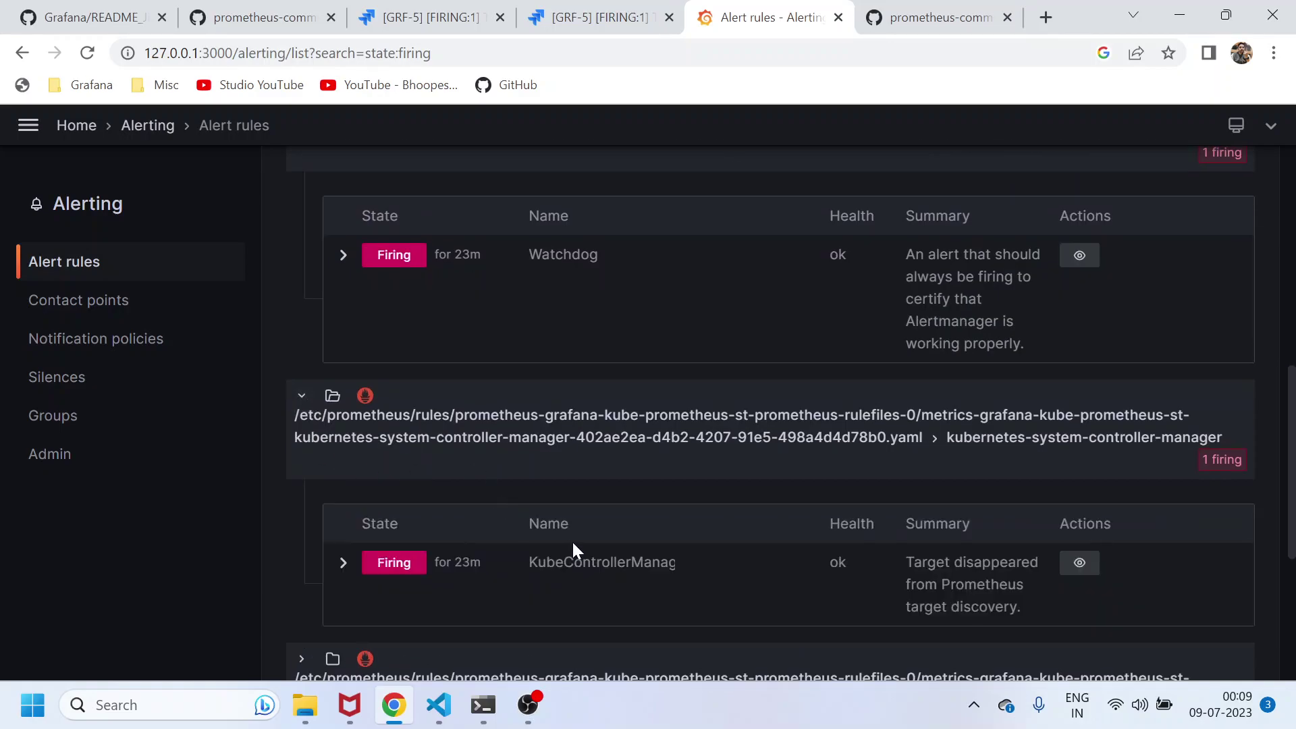
pyautogui.doubleClick(602, 562)
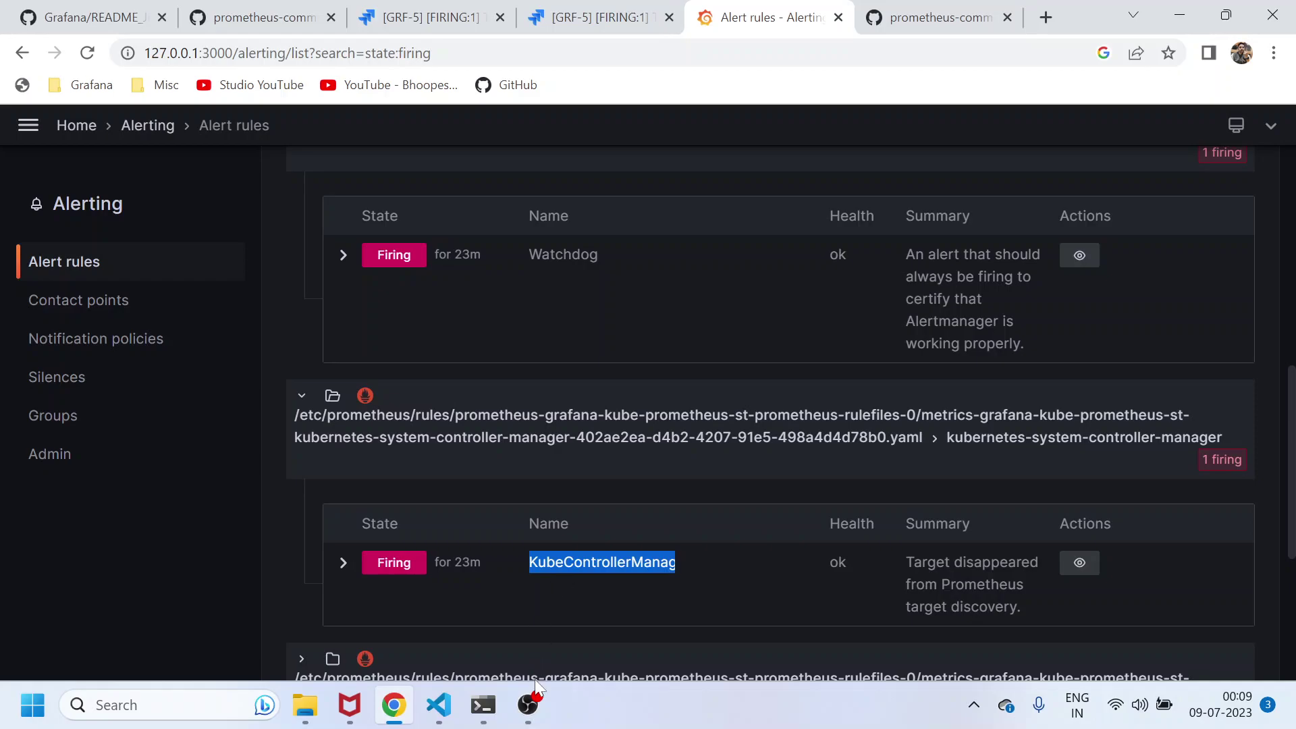
pyautogui.click(438, 705)
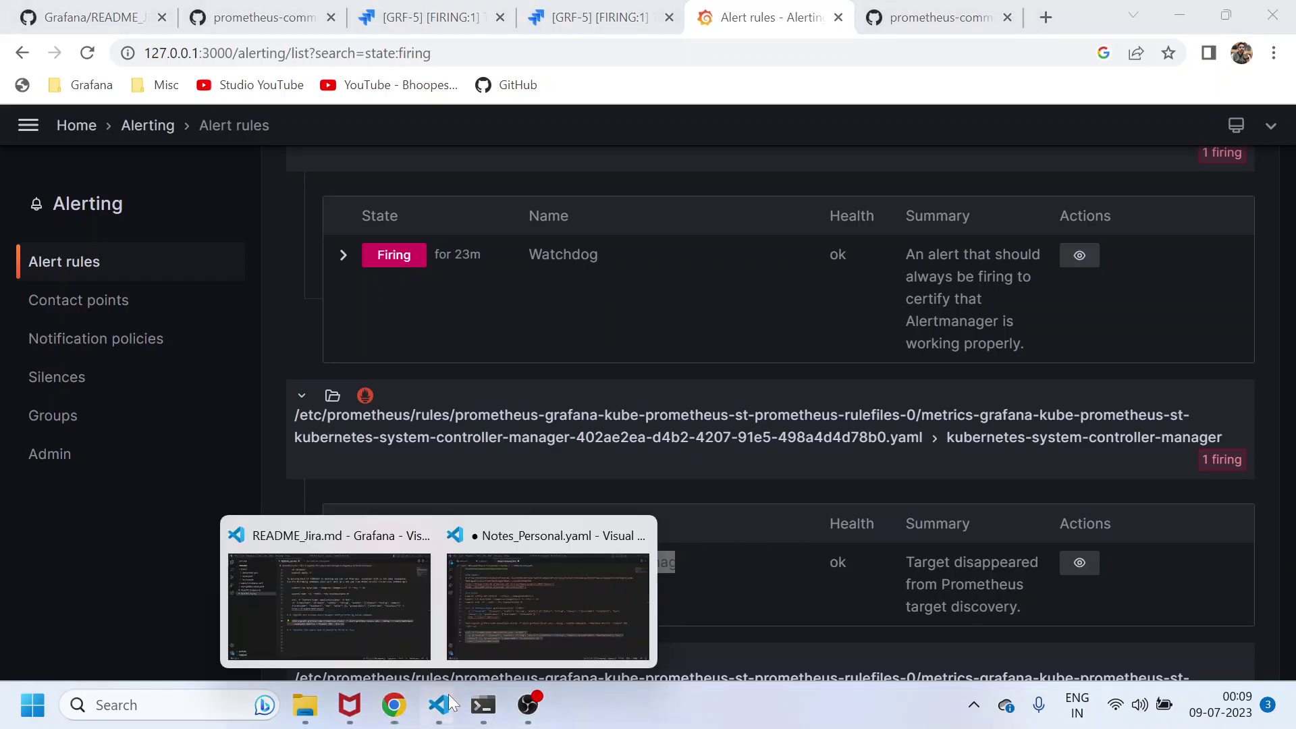
pyautogui.click(405, 621)
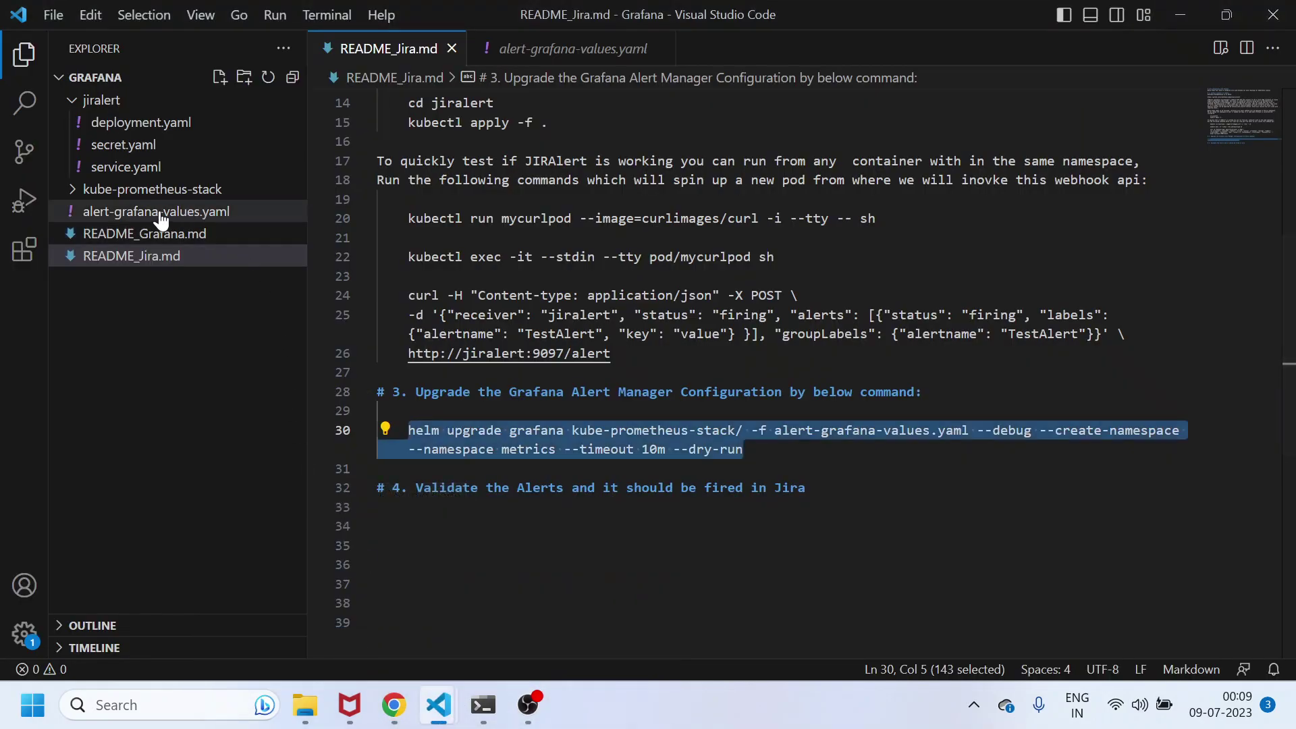
# Open alert-grafana-values.yaml and highlight the InfoInhibitor|Watchdog|TargetDown alertname matcher on line 35.
pyautogui.click(78, 214)
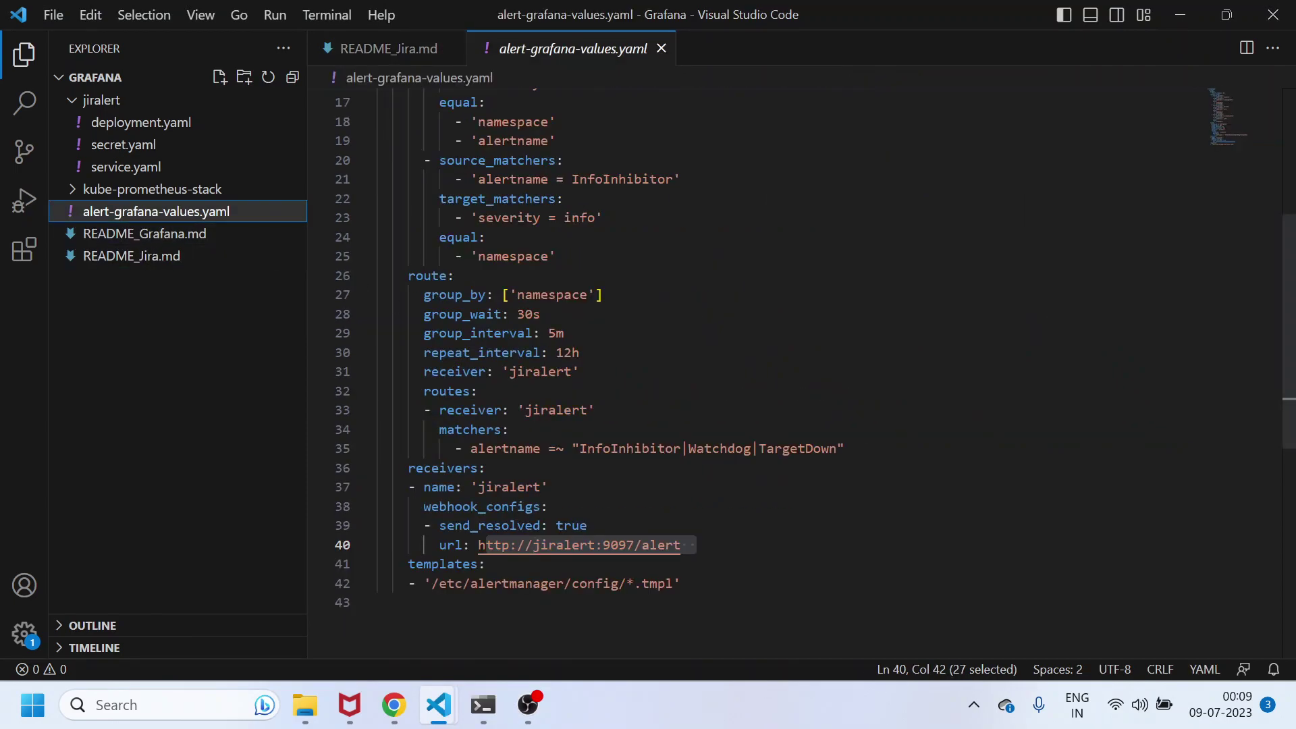
pyautogui.moveTo(586, 449); pyautogui.dragTo(486, 468)
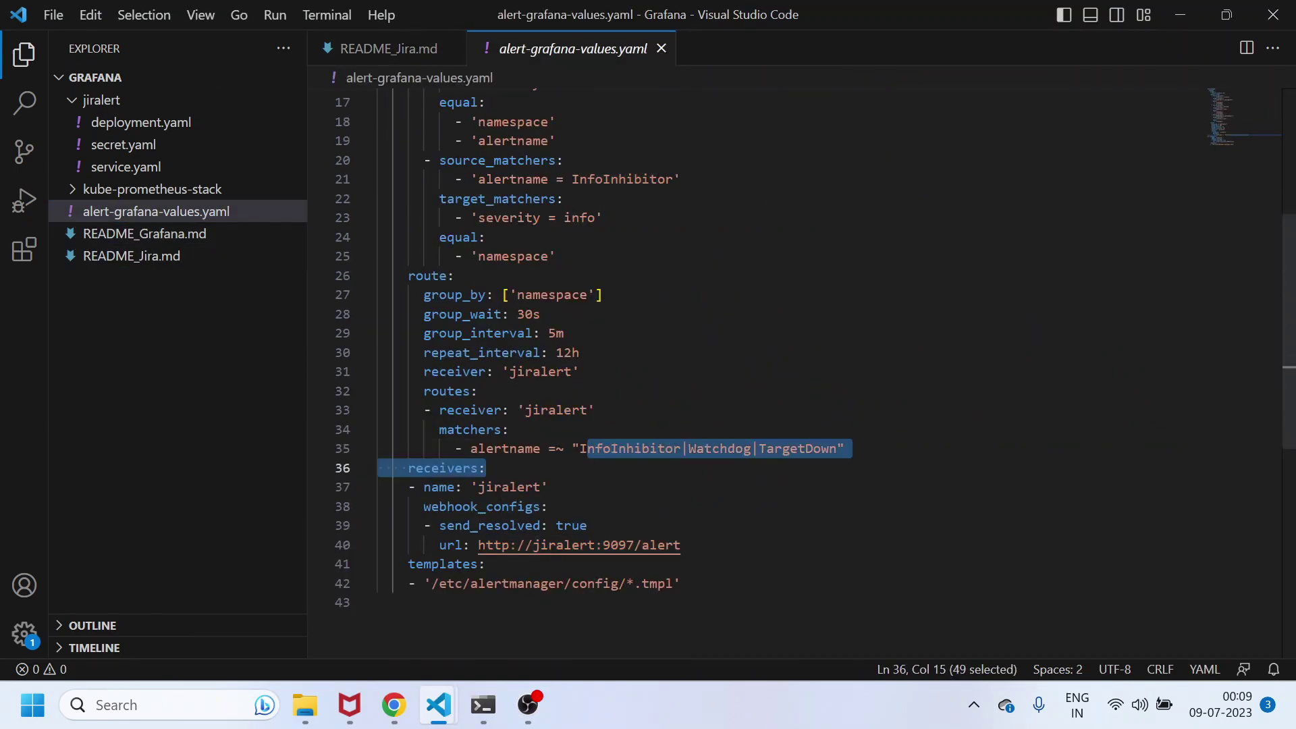
pyautogui.click(802, 448)
pyautogui.click(633, 449)
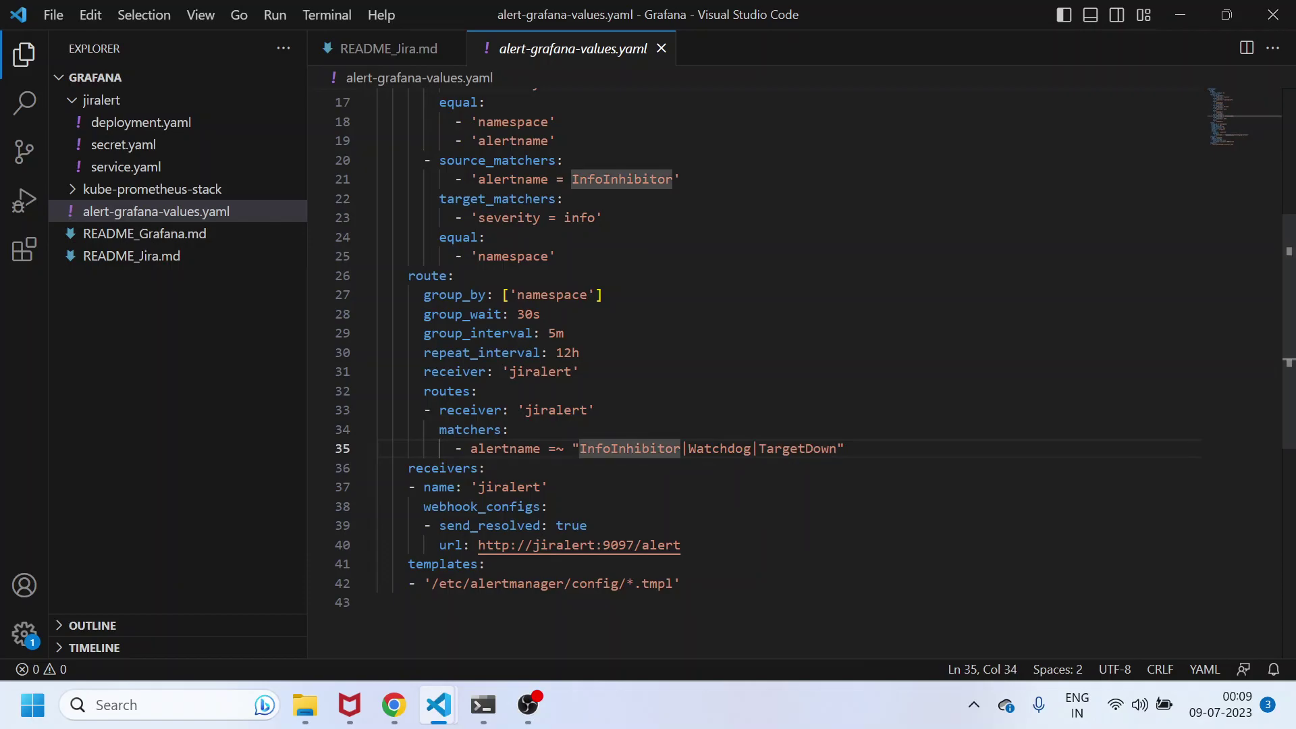
# Expand the kube-proxy, scheduler, node-exporter and prometheus groups to reveal KubeProxyDown, KubeSchedulerDown and NodeClockNotSynchronising.
pyautogui.hotkey('alt', 'Tab')
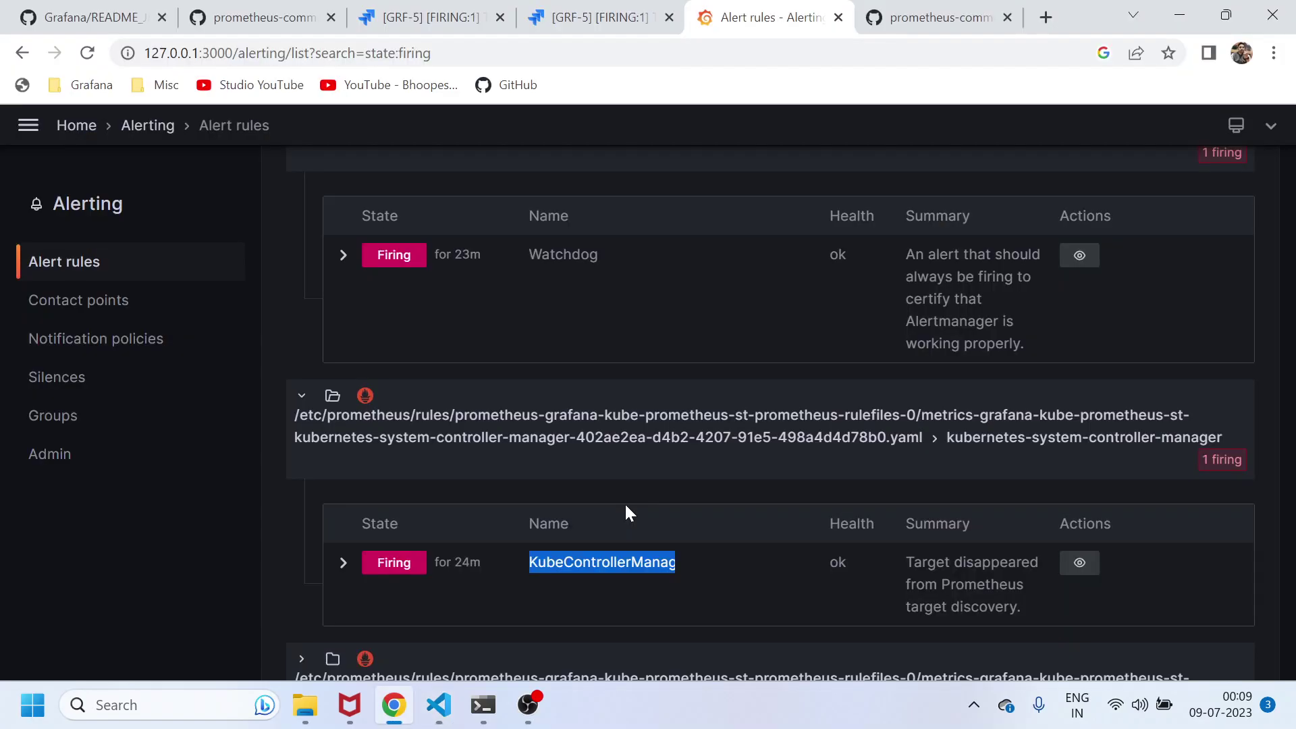
pyautogui.scroll(-6, 625, 500)
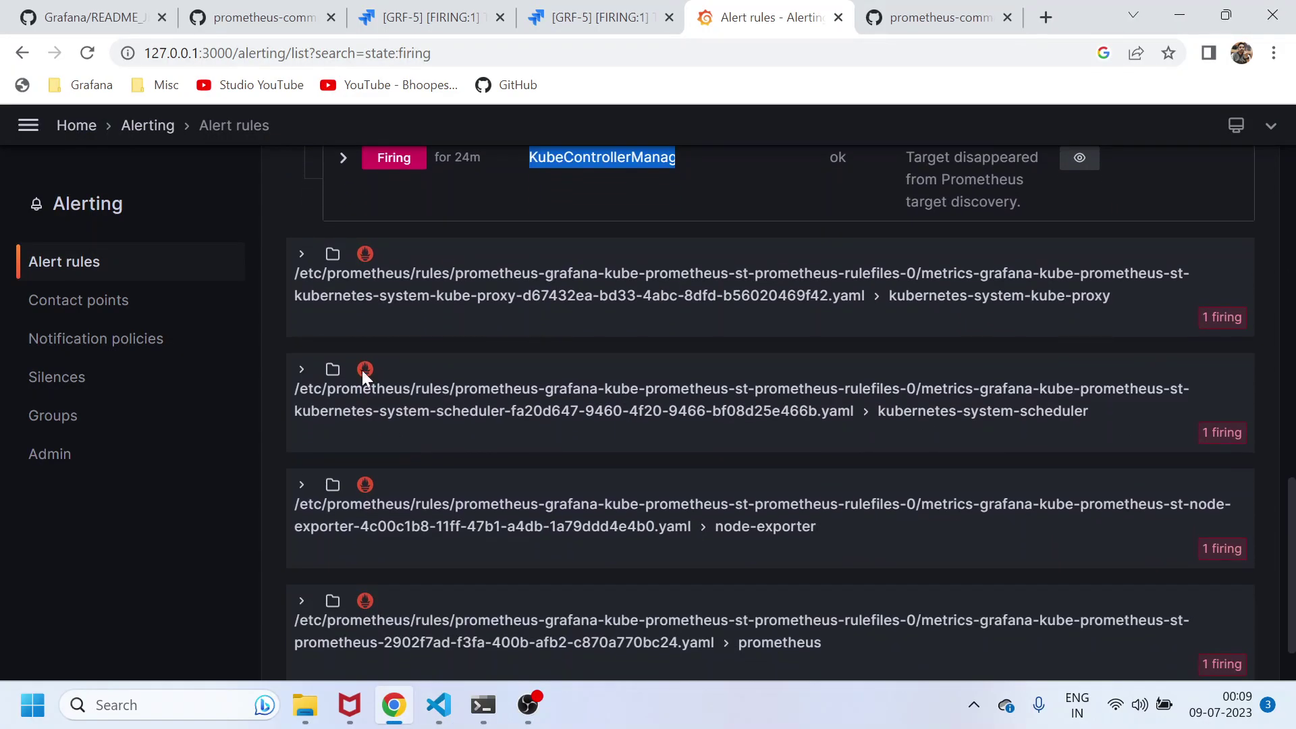
pyautogui.click(301, 254)
pyautogui.scroll(-3, 479, 476)
pyautogui.click(304, 294)
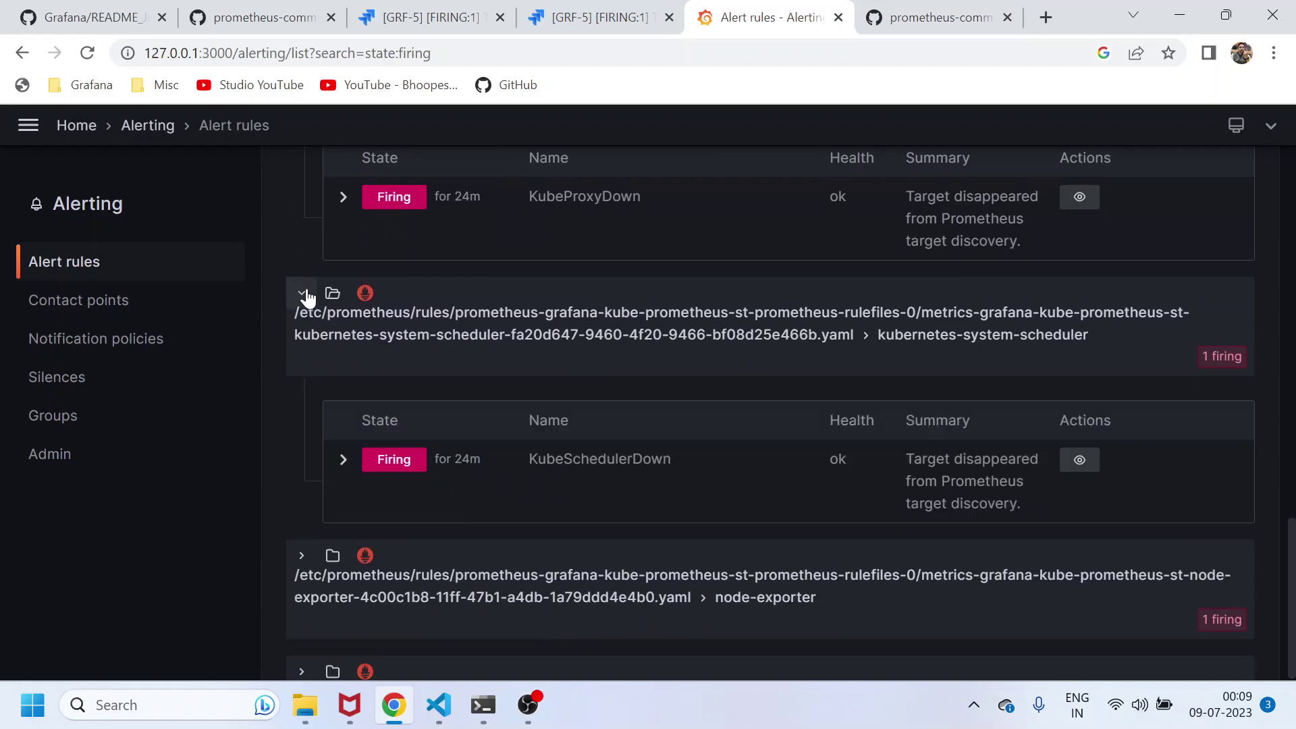
pyautogui.click(301, 555)
pyautogui.scroll(-3, 315, 558)
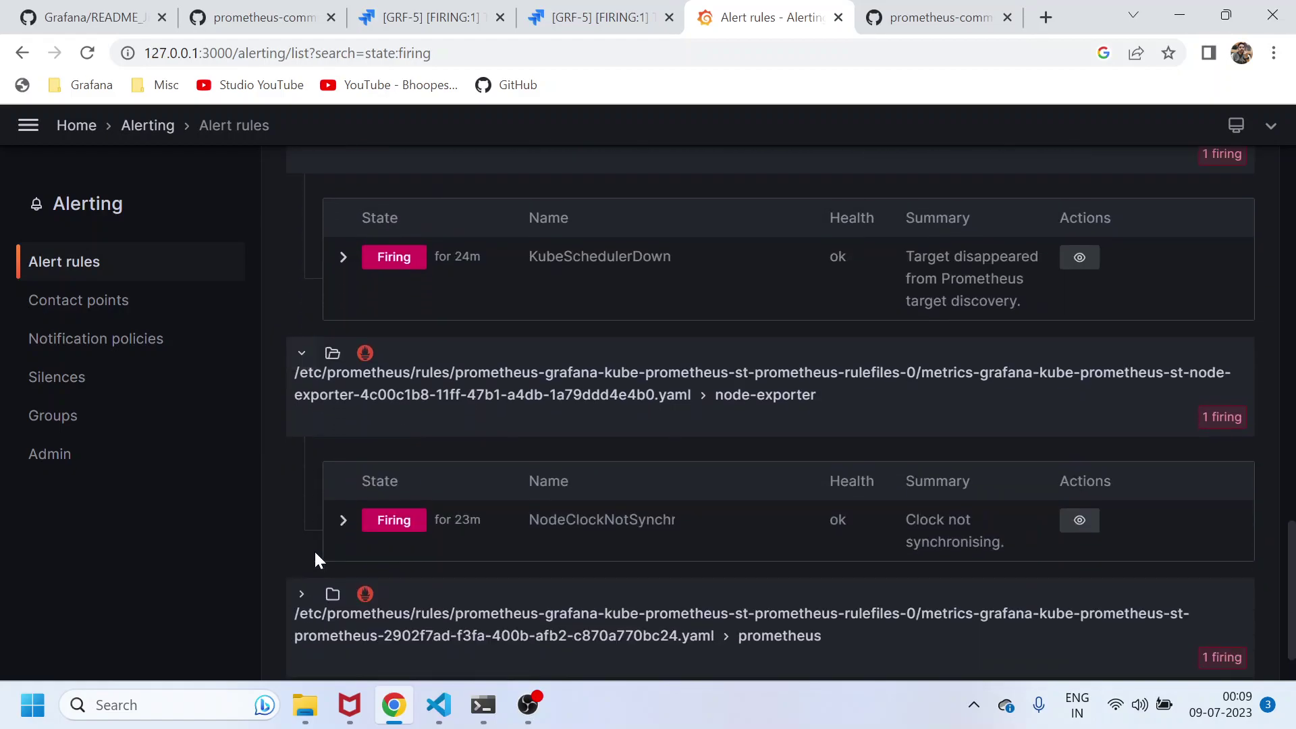
pyautogui.scroll(-1, 376, 492)
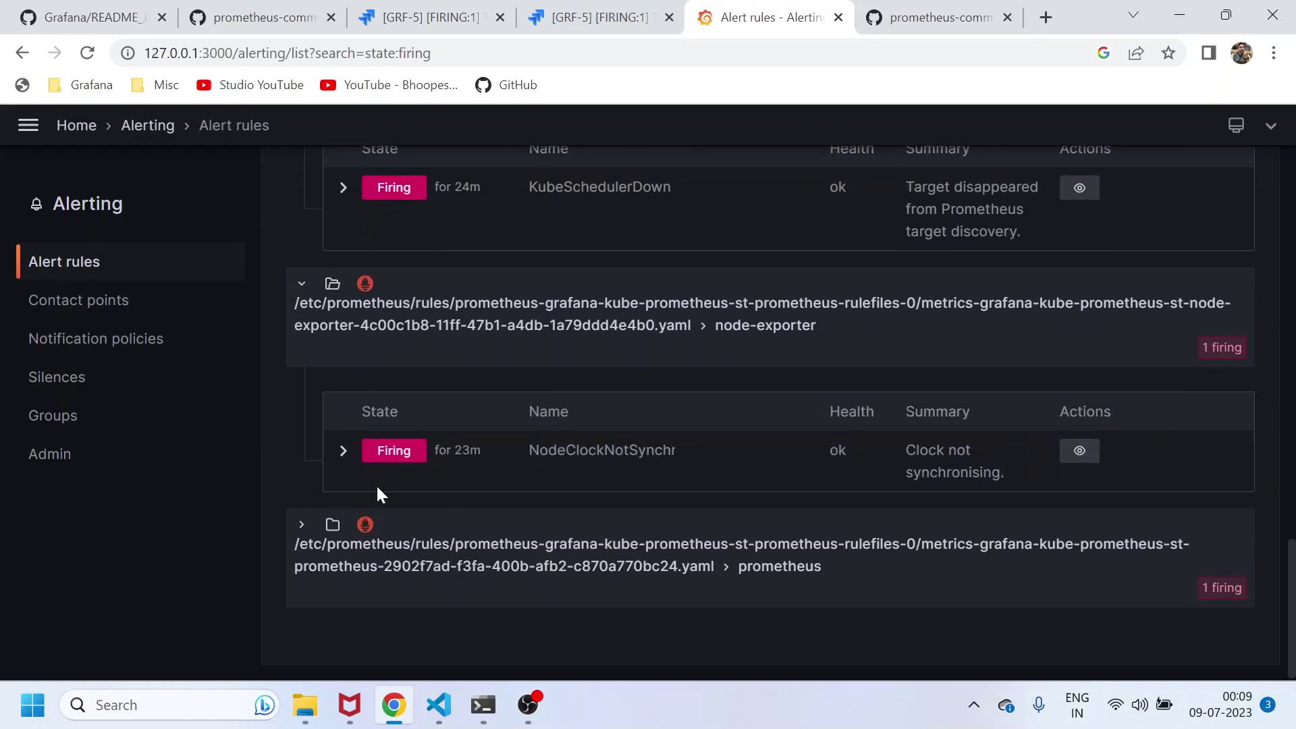
pyautogui.click(301, 528)
pyautogui.scroll(-2, 577, 553)
pyautogui.scroll(14, 588, 531)
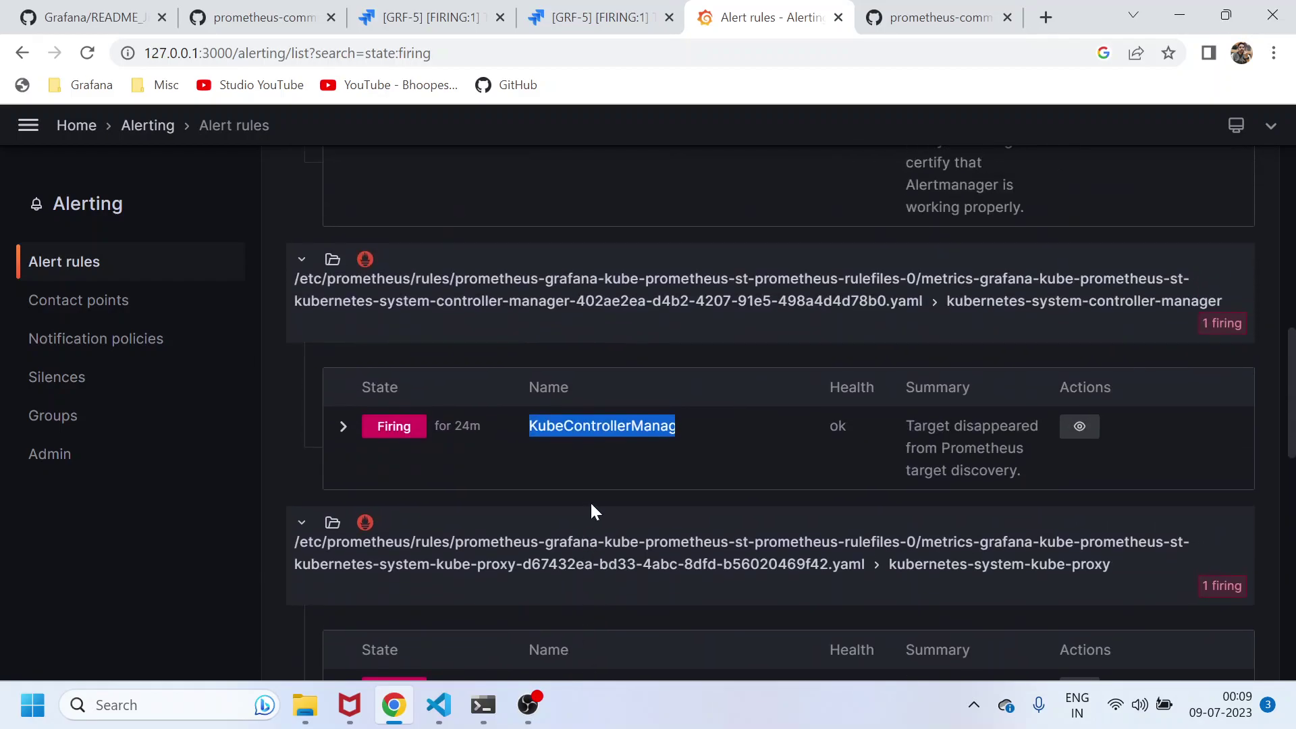
pyautogui.scroll(4, 594, 403)
pyautogui.doubleClick(563, 422)
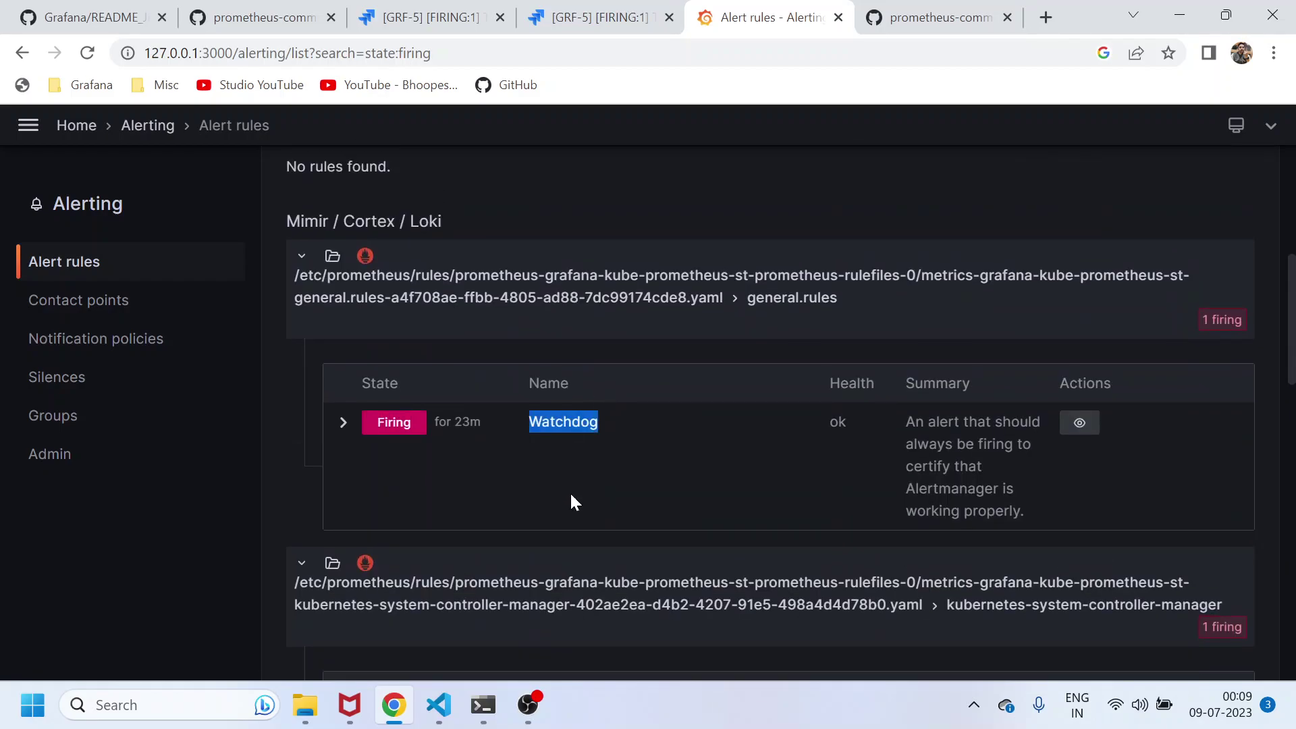
pyautogui.click(439, 705)
# Open a new Ubuntu tab in Windows Terminal and run kubectl get pods.
pyautogui.moveTo(475, 714)
pyautogui.click(483, 608)
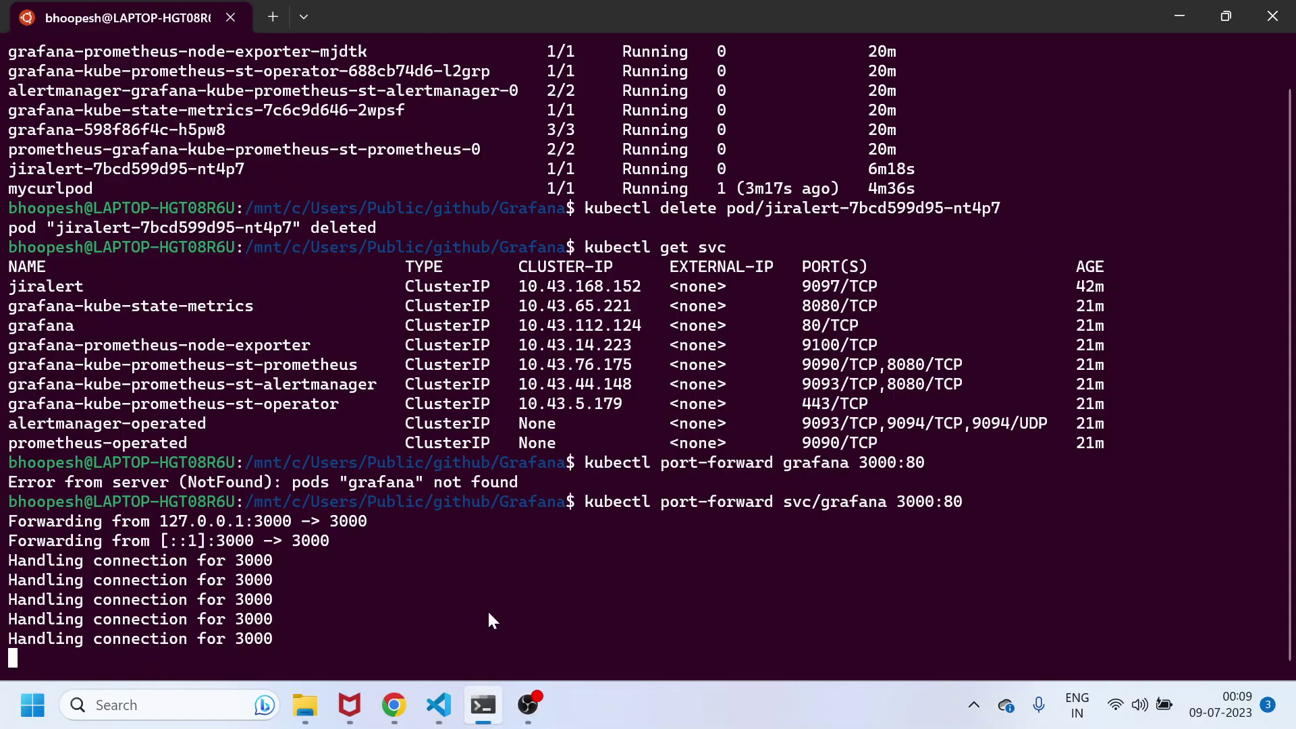
pyautogui.click(297, 20)
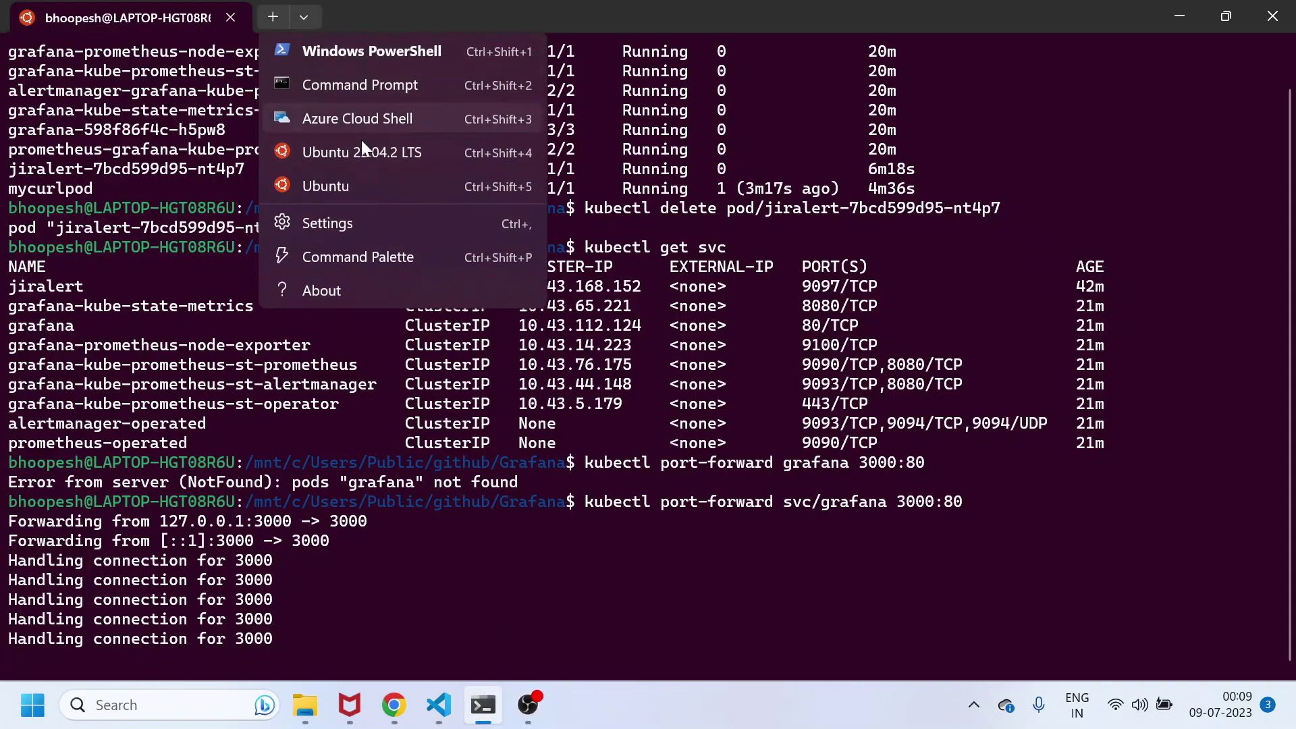
pyautogui.click(357, 187)
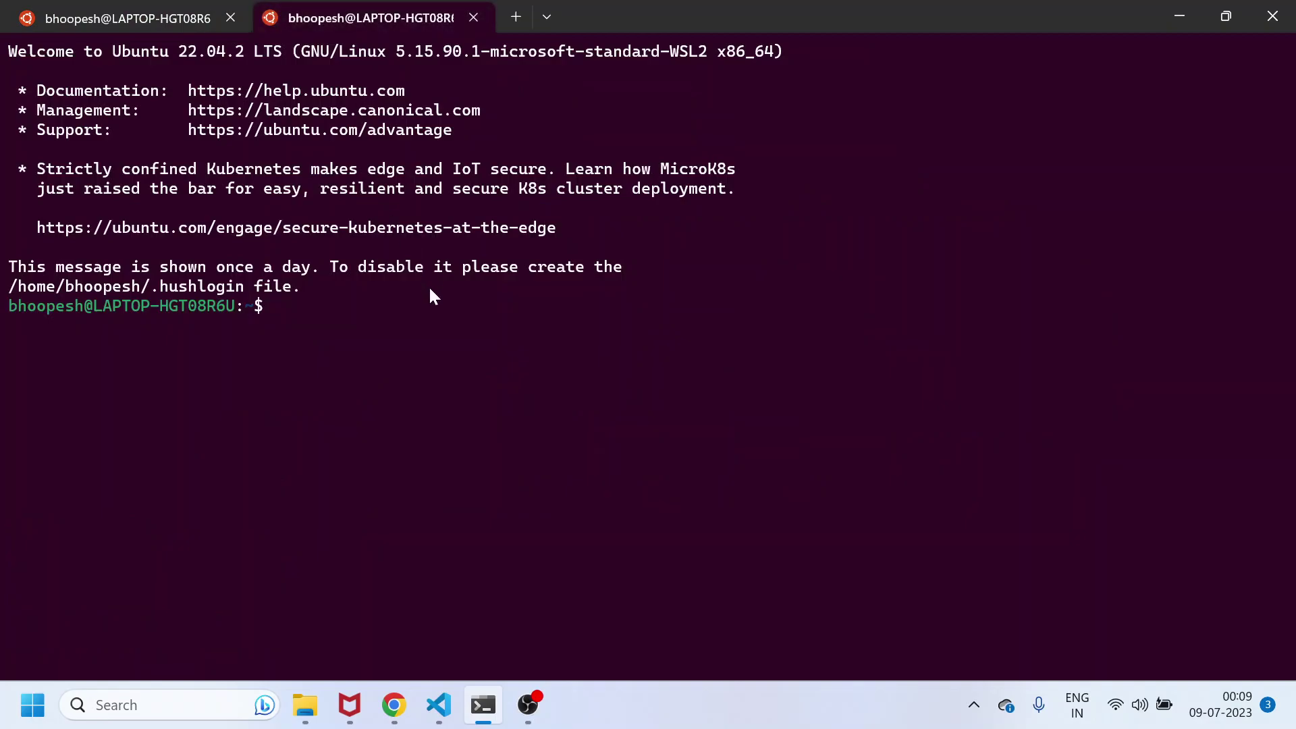
pyautogui.press('Return')
pyautogui.press('Return')
pyautogui.write('kube')
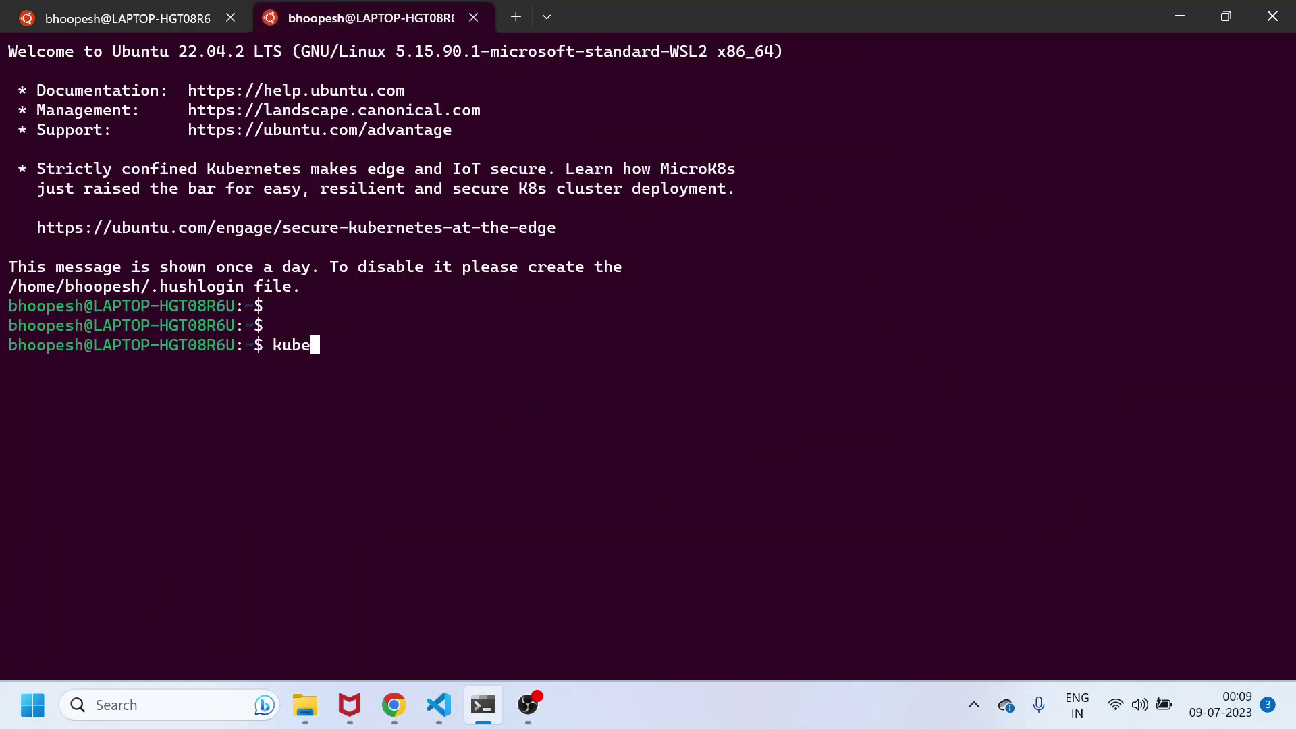
pyautogui.write('ctl get pods')
pyautogui.press('Return')
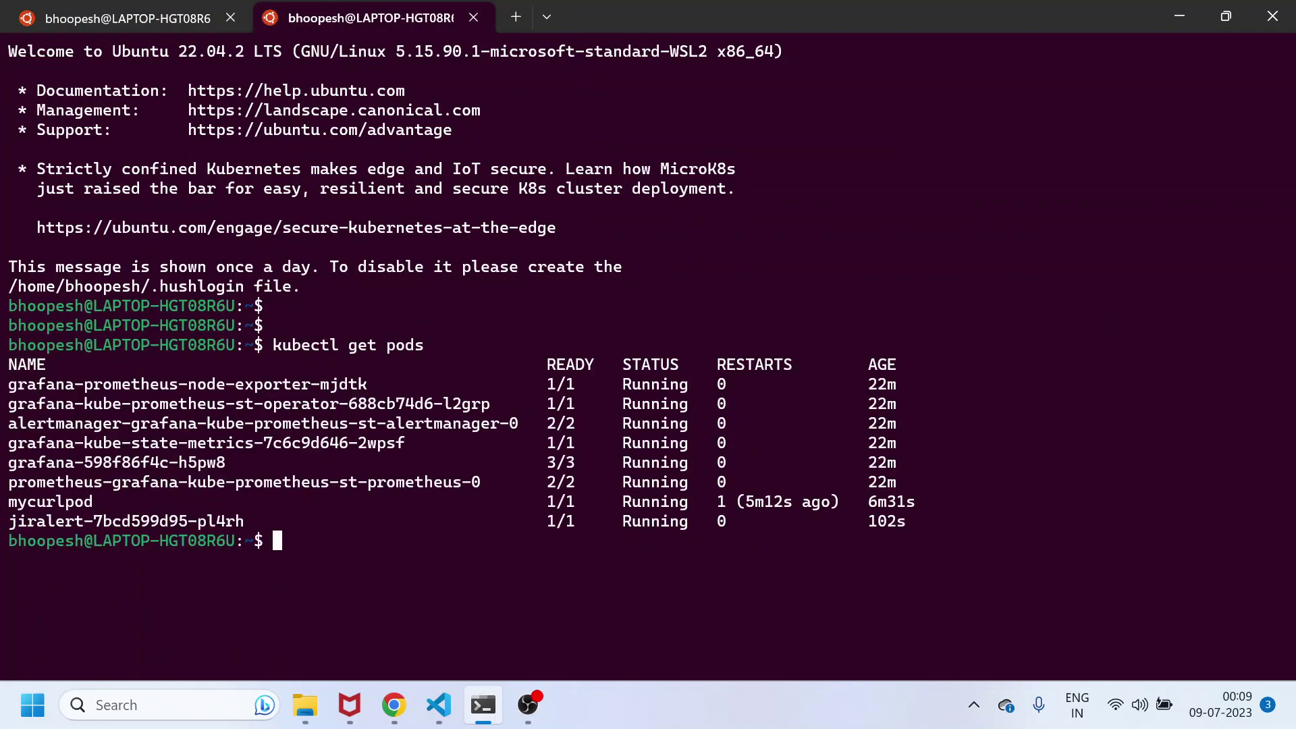
# Print the new jiralert pod's logs with kubectl logs pod/<jiralert pod name>.
pyautogui.write('kubectl logs pod/')
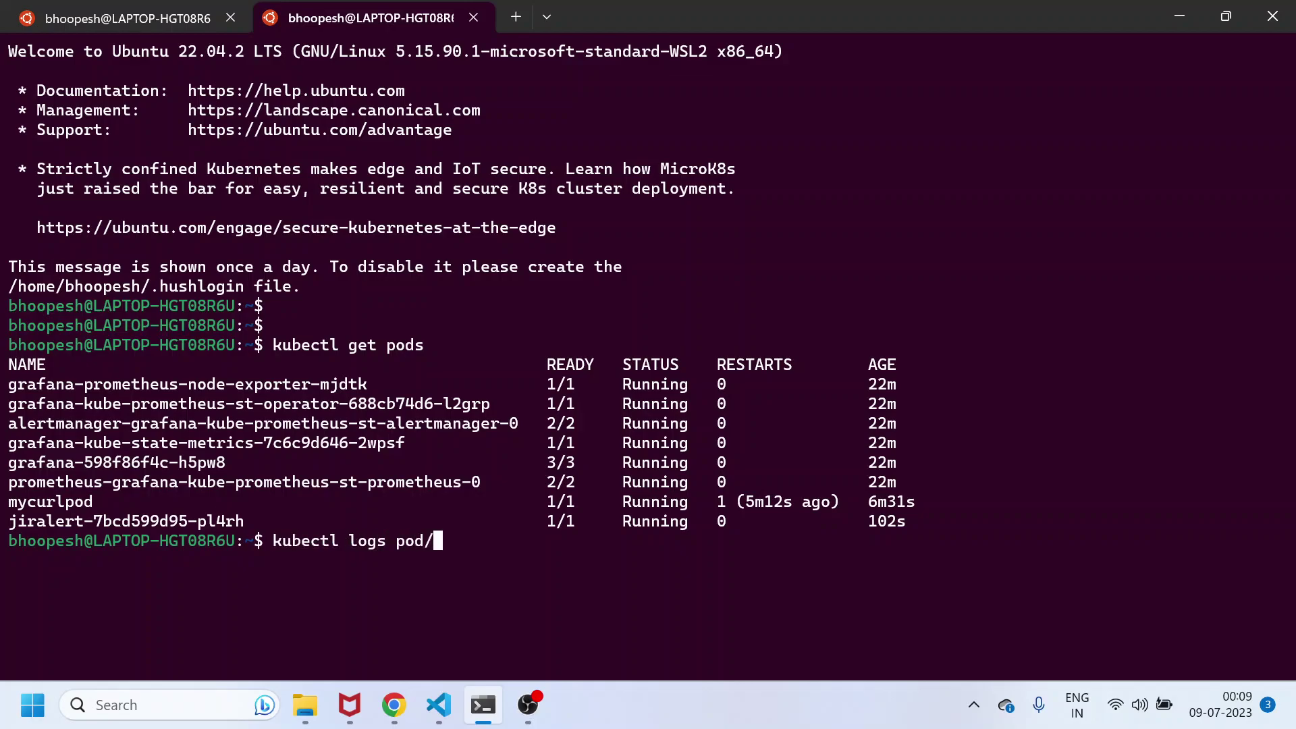
pyautogui.moveTo(12, 524); pyautogui.dragTo(250, 522)
pyautogui.hotkey('ctrl', 'c')
pyautogui.rightClick(252, 516)
pyautogui.rightClick(190, 545)
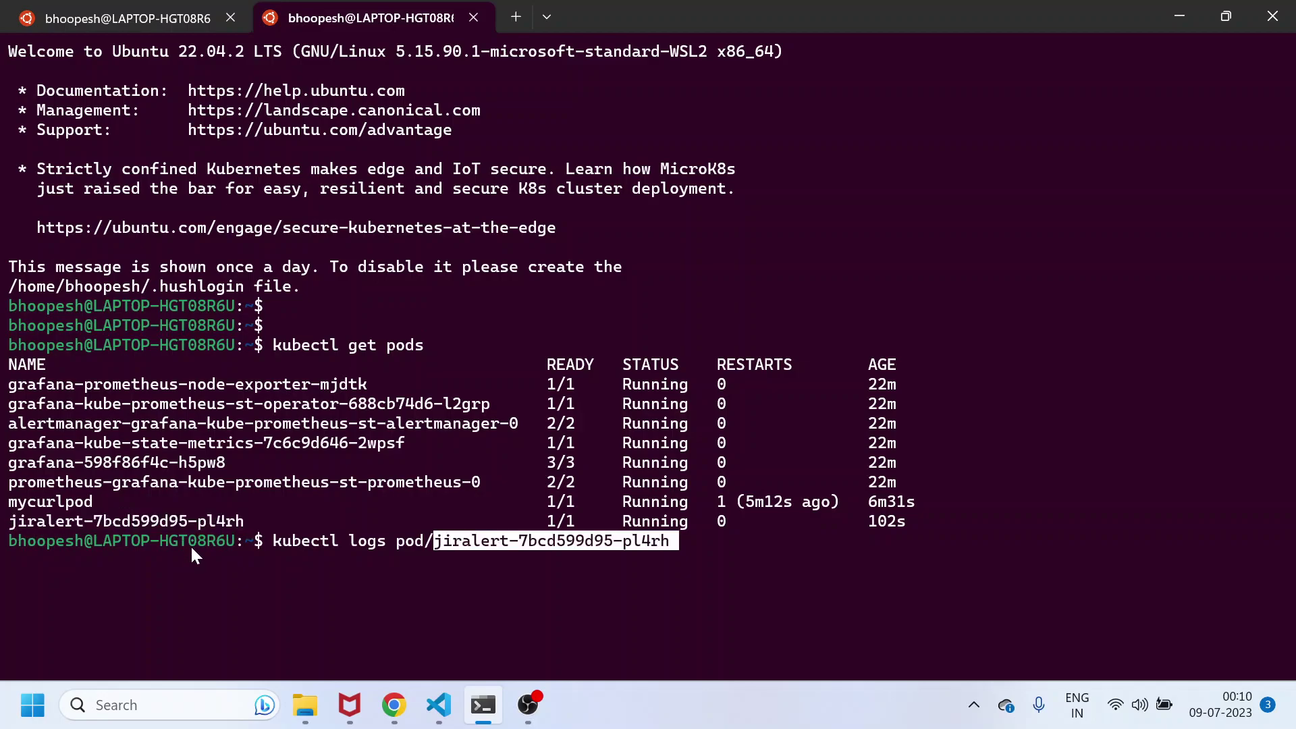
pyautogui.press('Return')
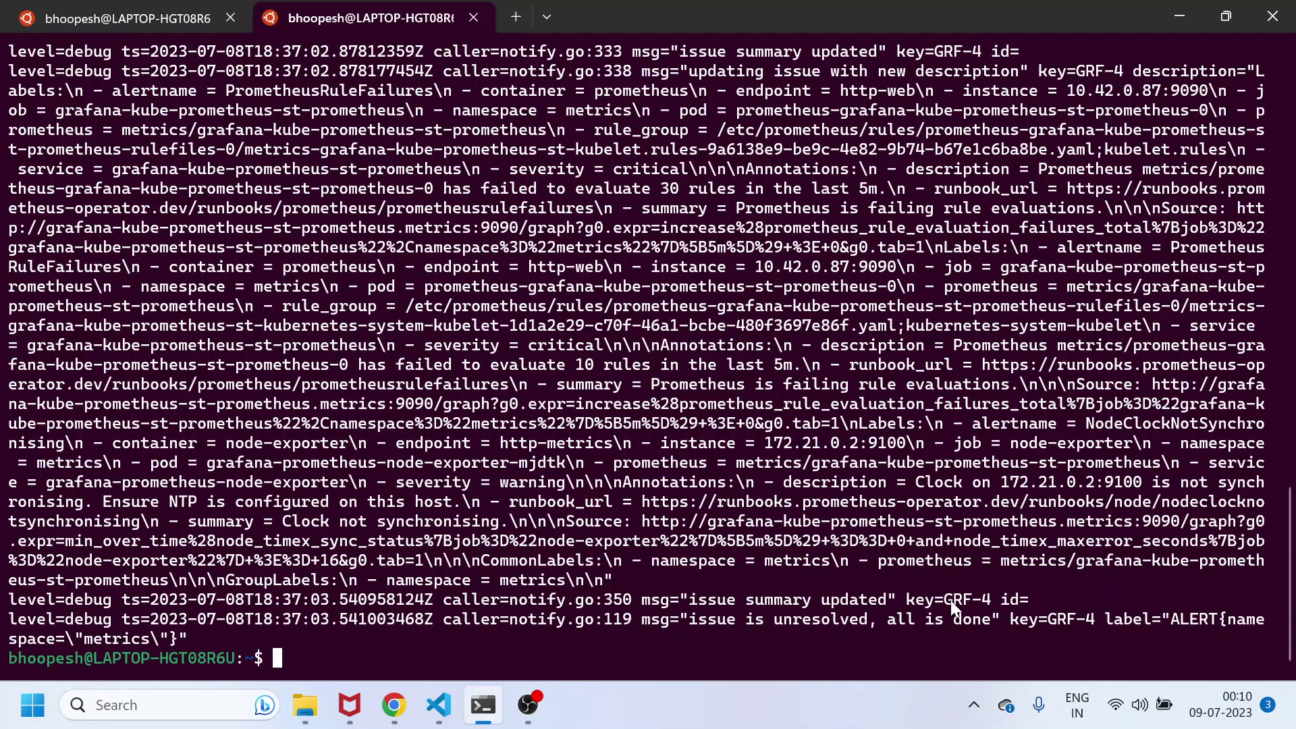
# Scroll back through the jiralert logs and select the GRF-4 issue entries.
pyautogui.rightClick(989, 600)
pyautogui.scroll(5, 937, 459)
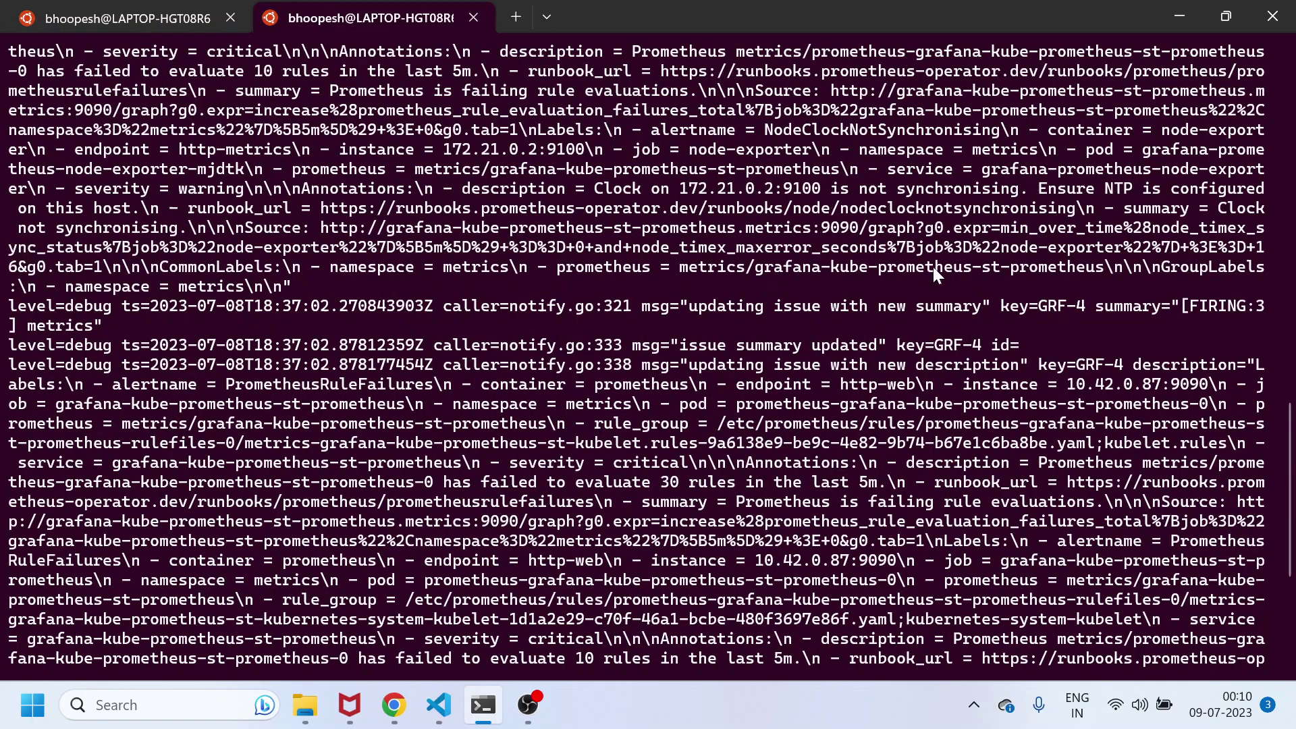
pyautogui.scroll(8, 932, 270)
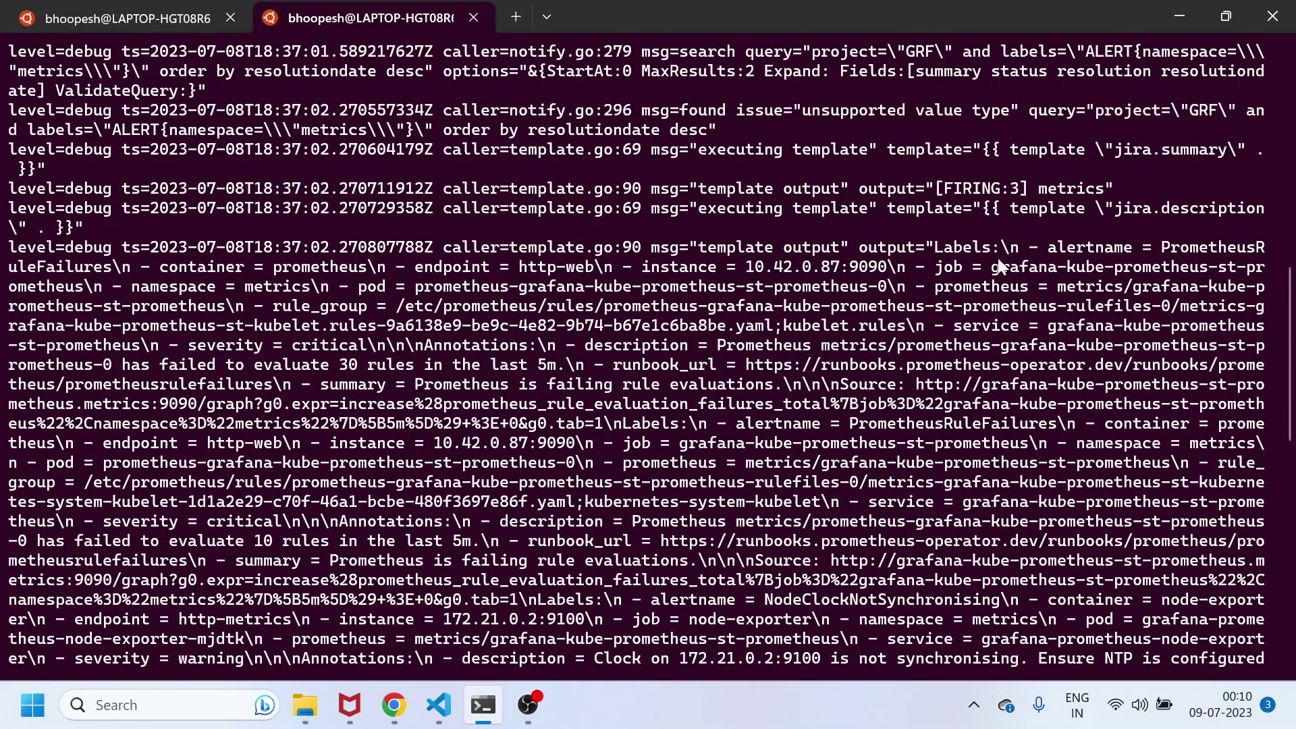
pyautogui.scroll(4, 993, 257)
pyautogui.scroll(4, 925, 277)
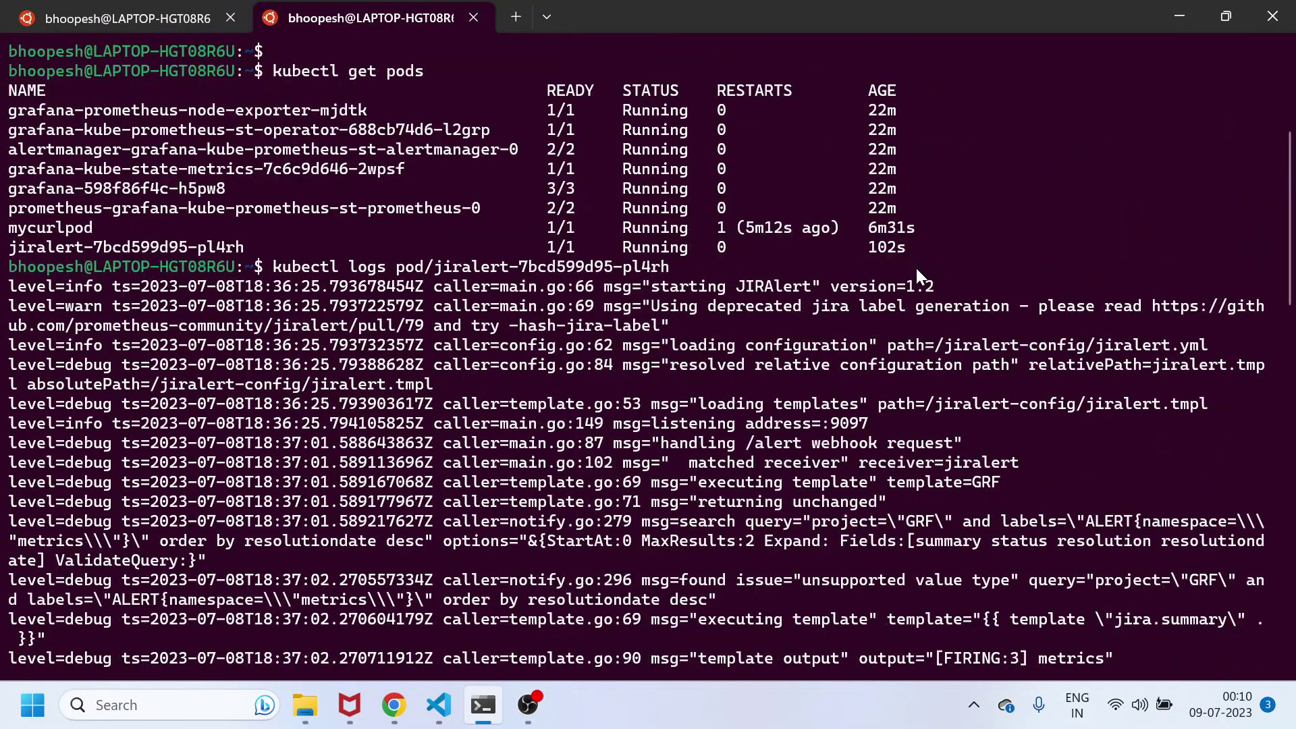
pyautogui.moveTo(544, 290); pyautogui.dragTo(1014, 571)
pyautogui.scroll(-3, 1006, 563)
pyautogui.scroll(-15, 1005, 560)
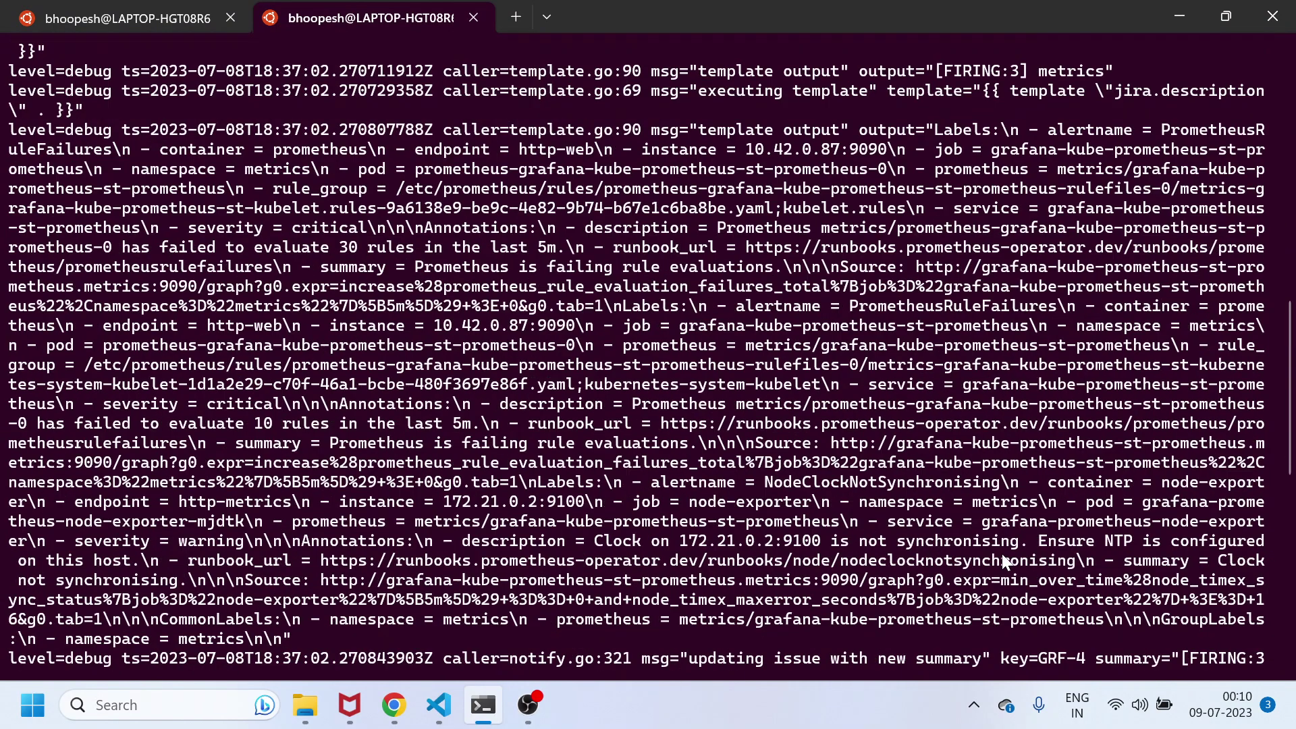
pyautogui.scroll(-3, 1000, 551)
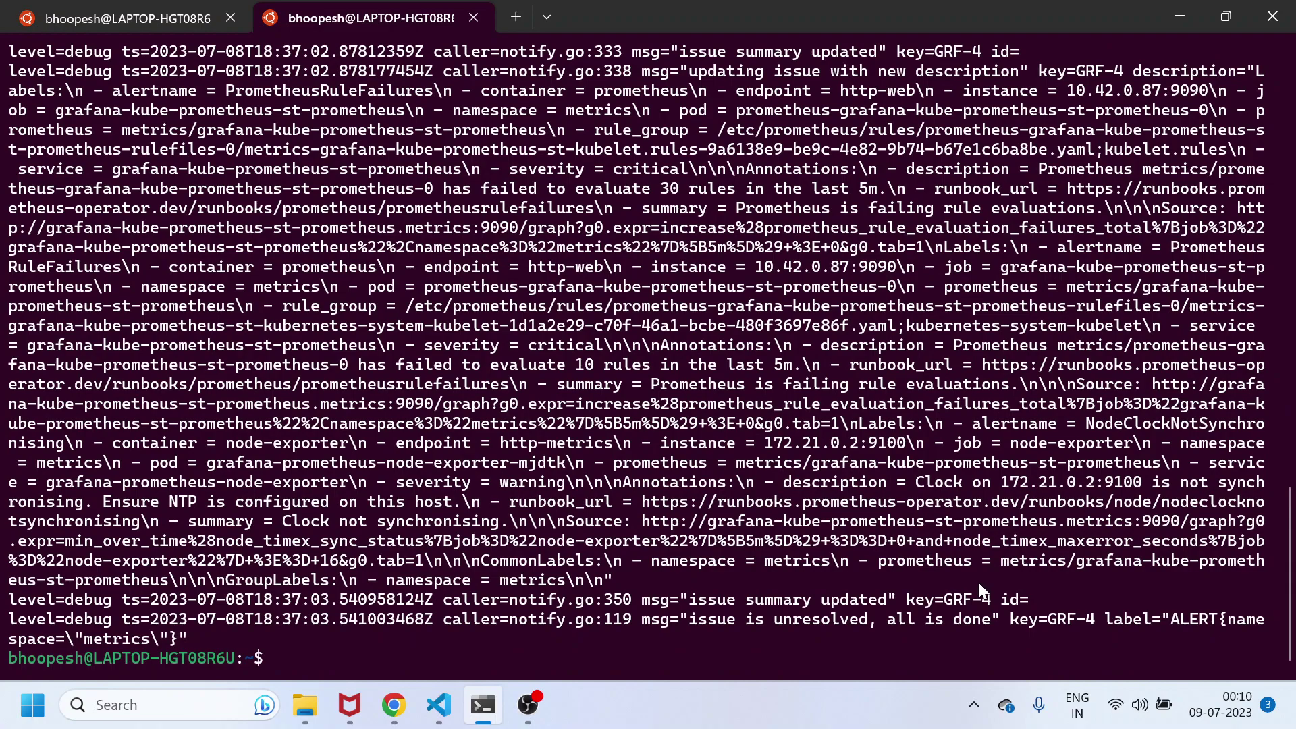
# Filter the jiralert pod logs with '| grep GRF', then narrow the filter to 'GRF-'.
pyautogui.press('Up')
pyautogui.write('| g')
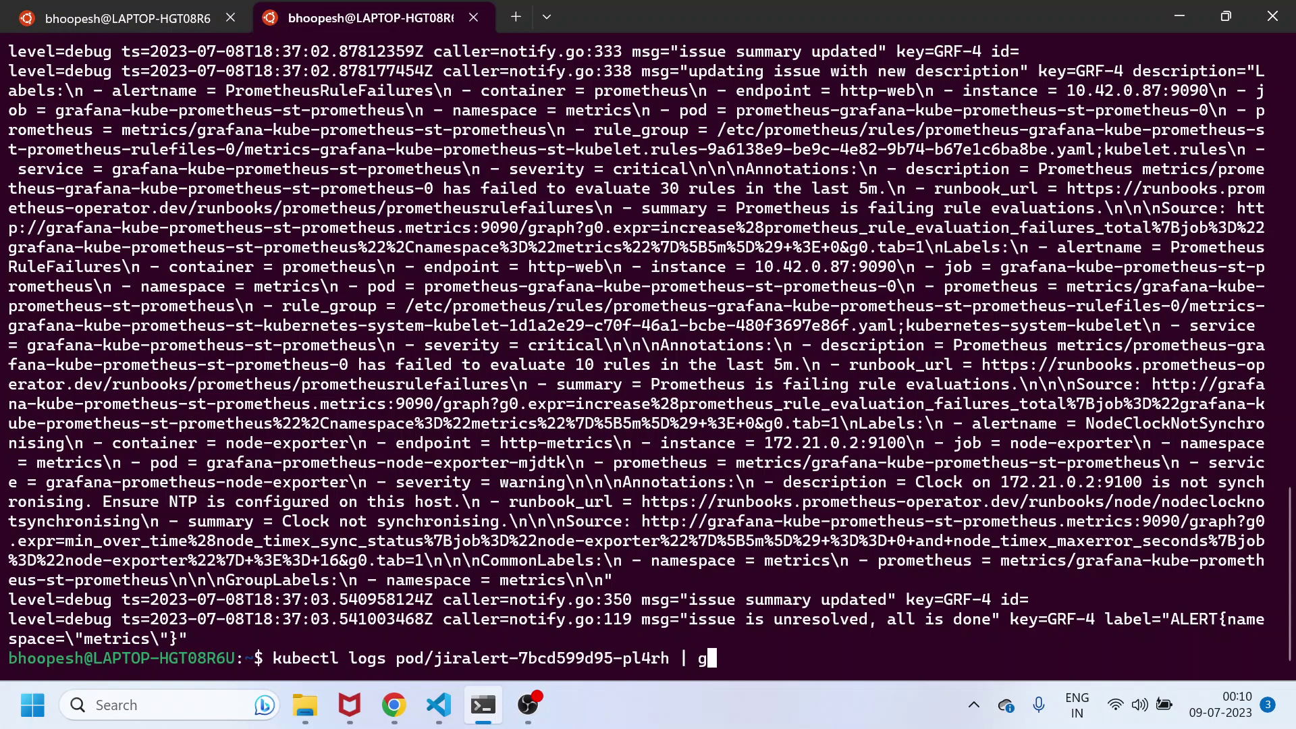
pyautogui.write('rep GRF')
pyautogui.press('Return')
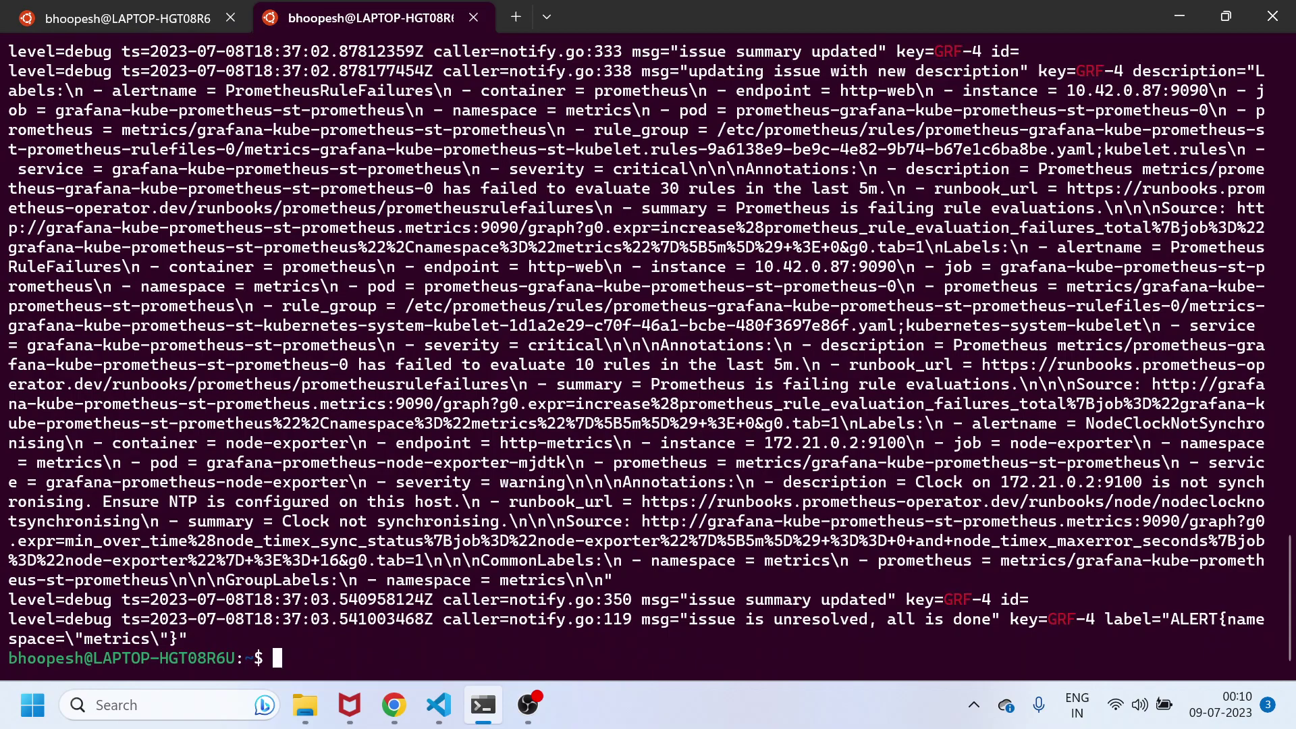
pyautogui.press('Up')
pyautogui.write('-')
pyautogui.press('Return')
# Check the GRF- results showing GRF-4 updated, then clear the terminal.
pyautogui.scroll(10, 1168, 400)
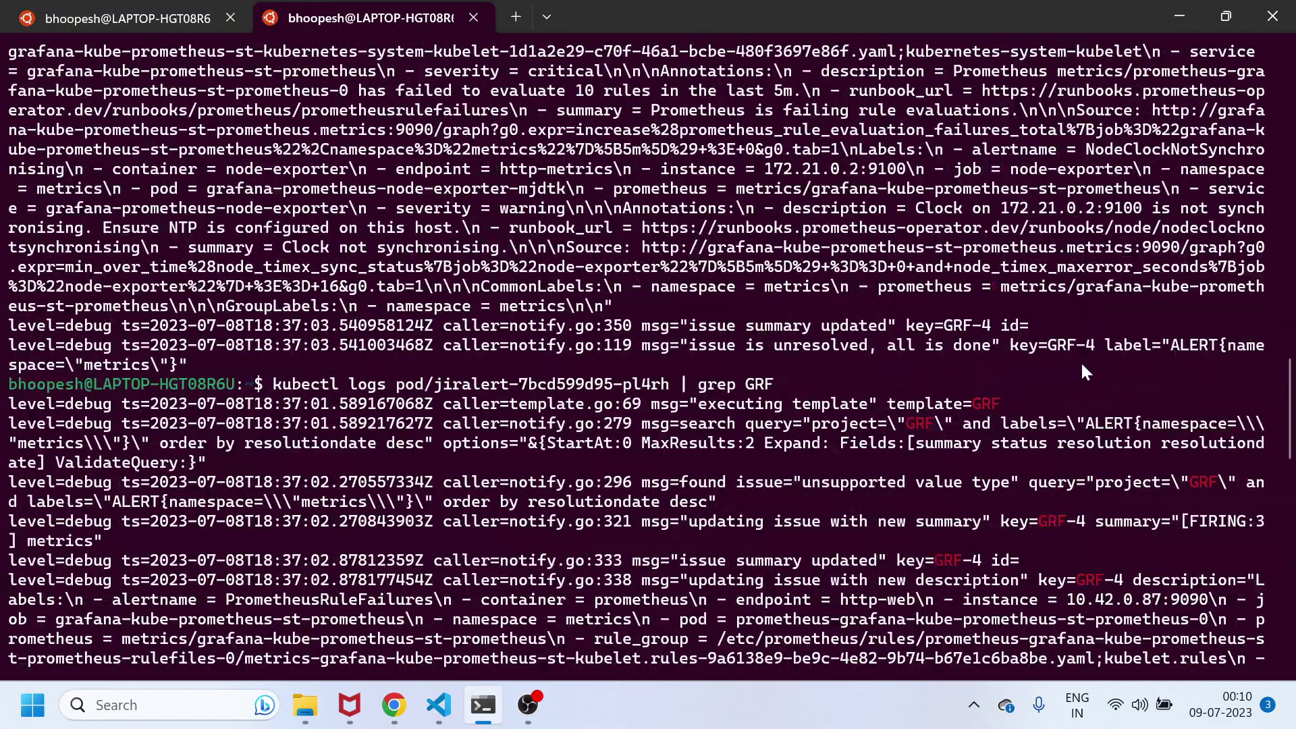
pyautogui.scroll(-10, 1081, 358)
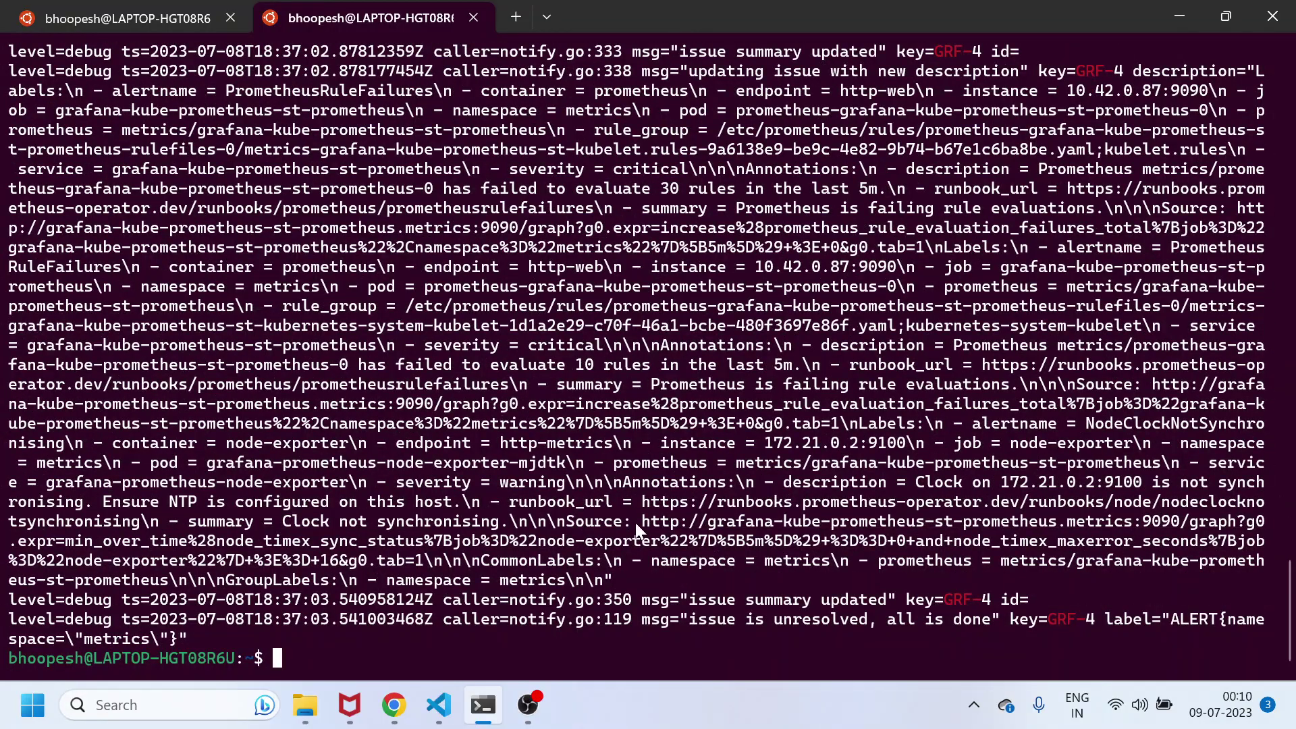
pyautogui.write('clear')
pyautogui.press('Return')
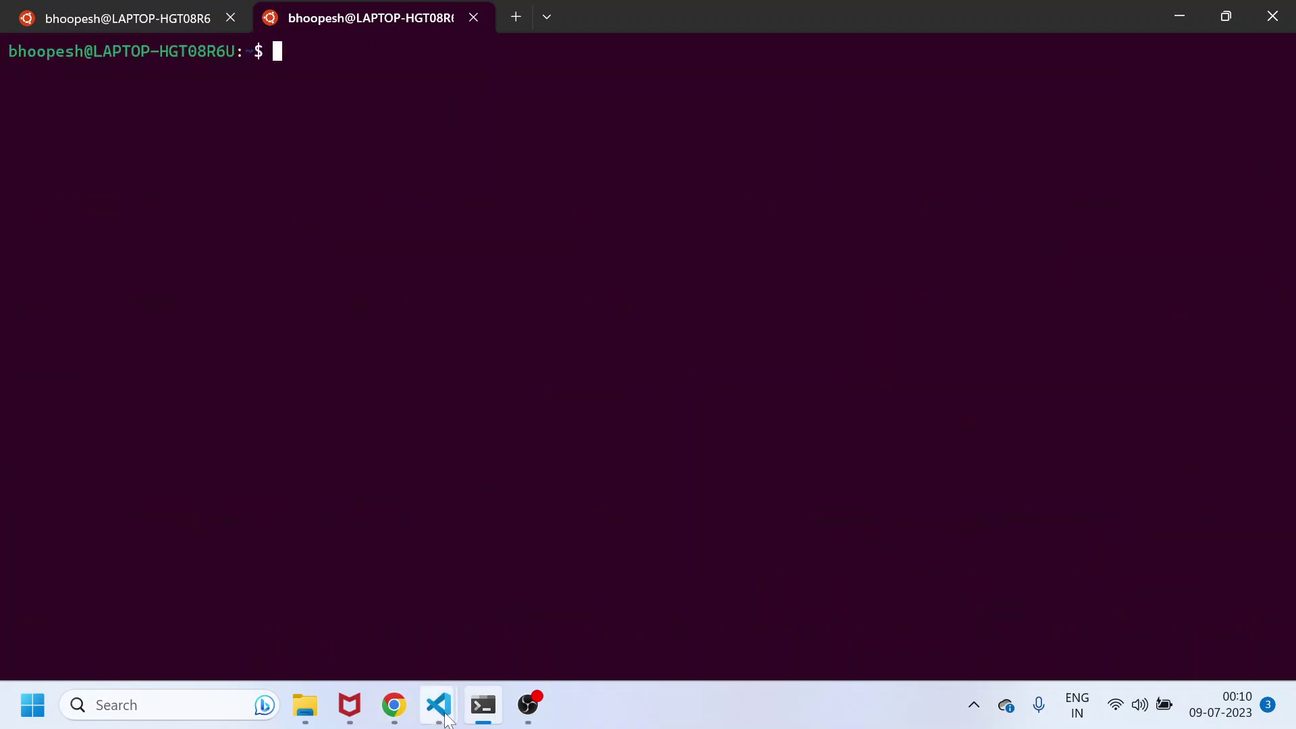
# Open README_Jira.md at step 4's 'Alerts' heading, then return to Grafana's firing Alert rules page.
pyautogui.moveTo(439, 705)
pyautogui.click(322, 640)
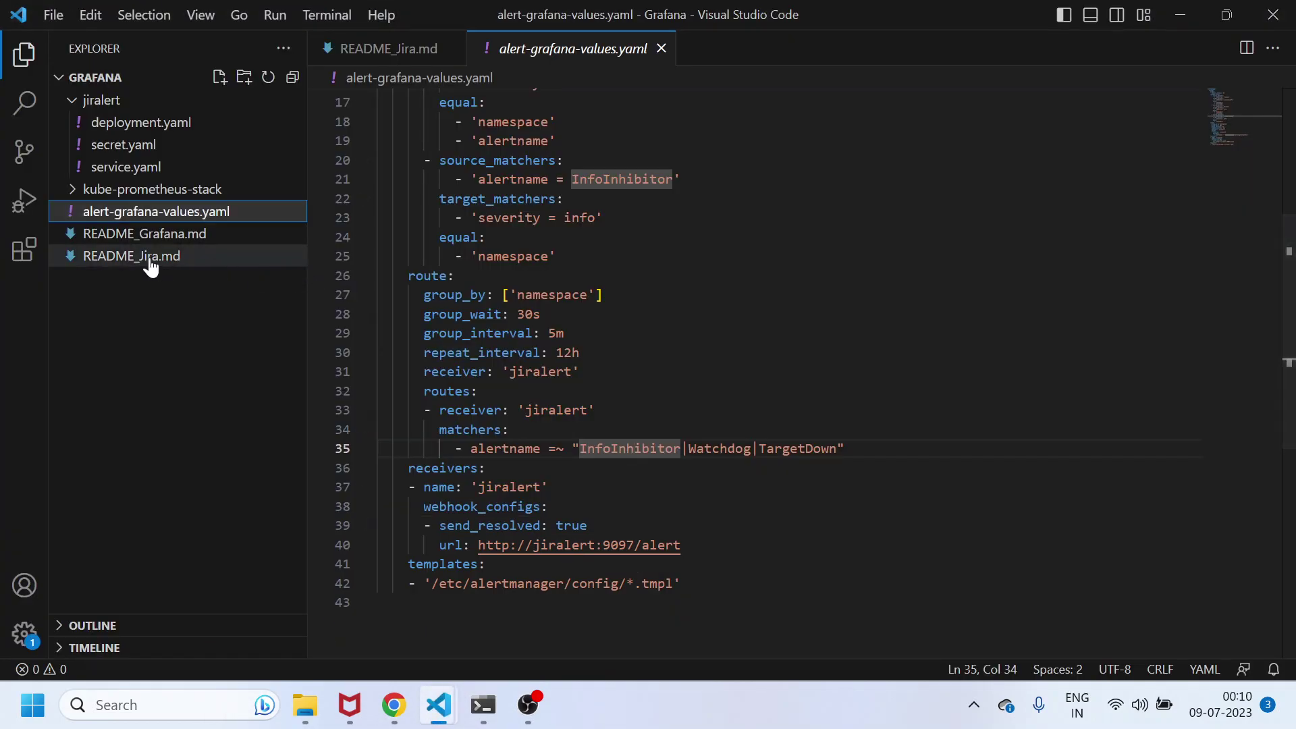
pyautogui.click(149, 258)
pyautogui.doubleClick(540, 488)
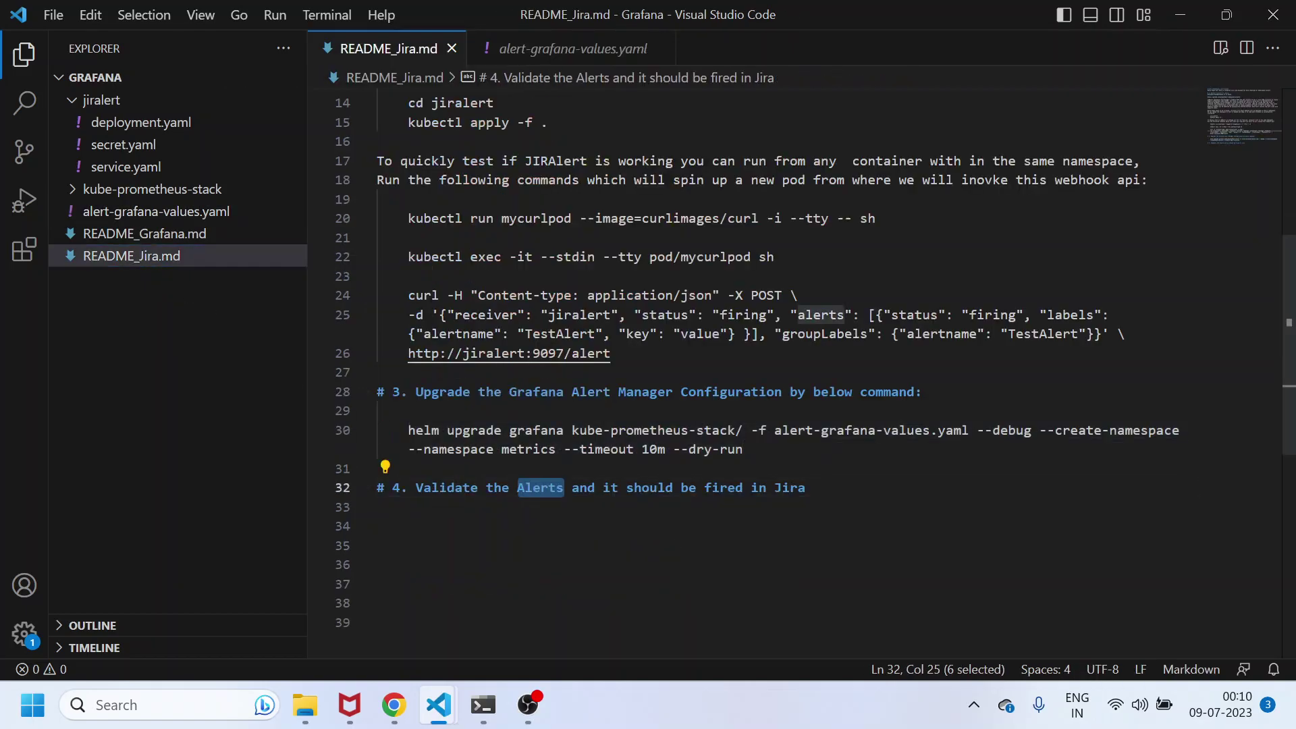
pyautogui.moveTo(394, 704)
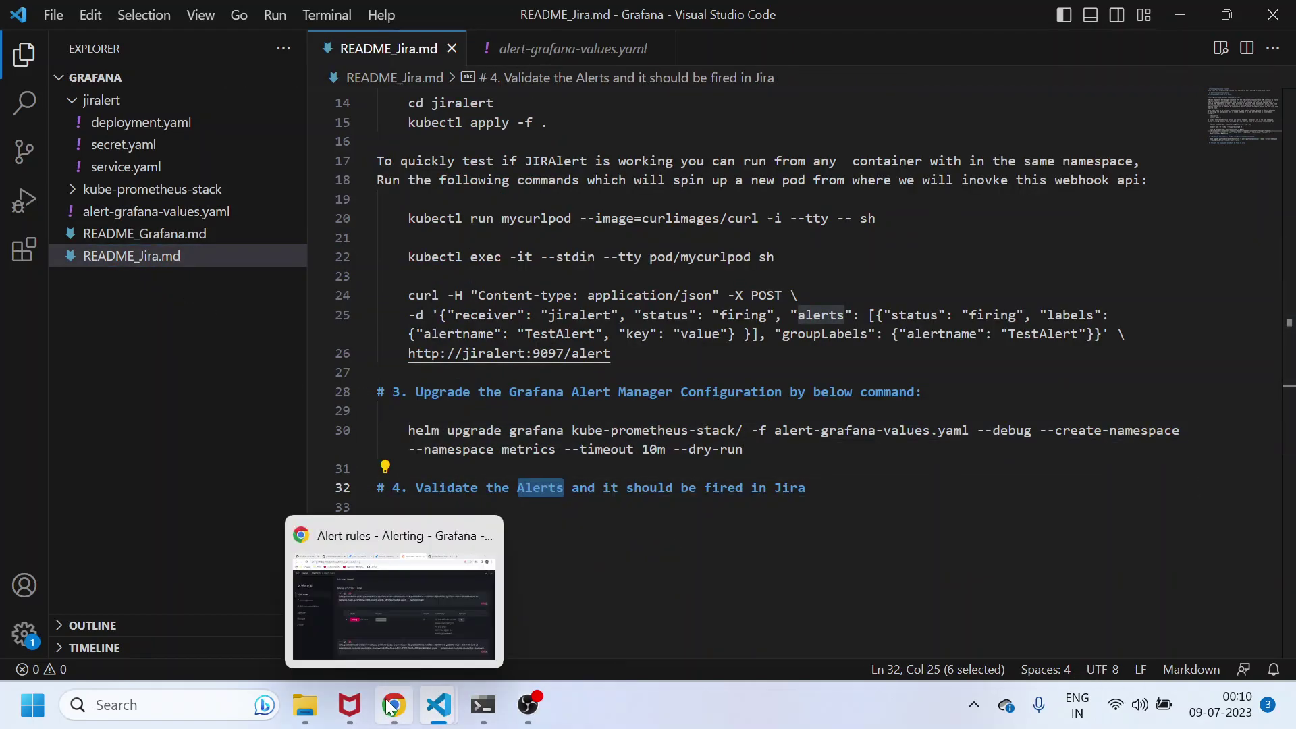
pyautogui.click(388, 654)
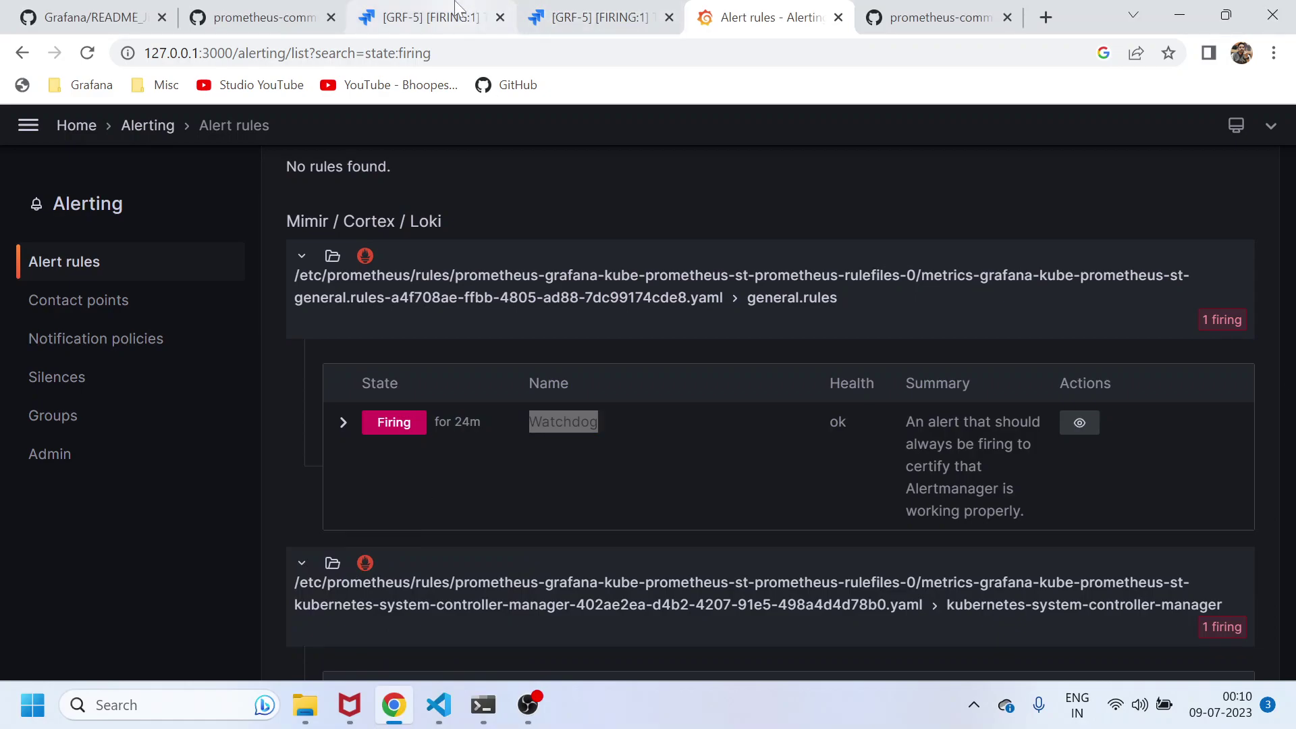
# Reload the Jira issues list, close the GRF-5 tab and open GRF-4.
pyautogui.click(432, 17)
pyautogui.click(87, 53)
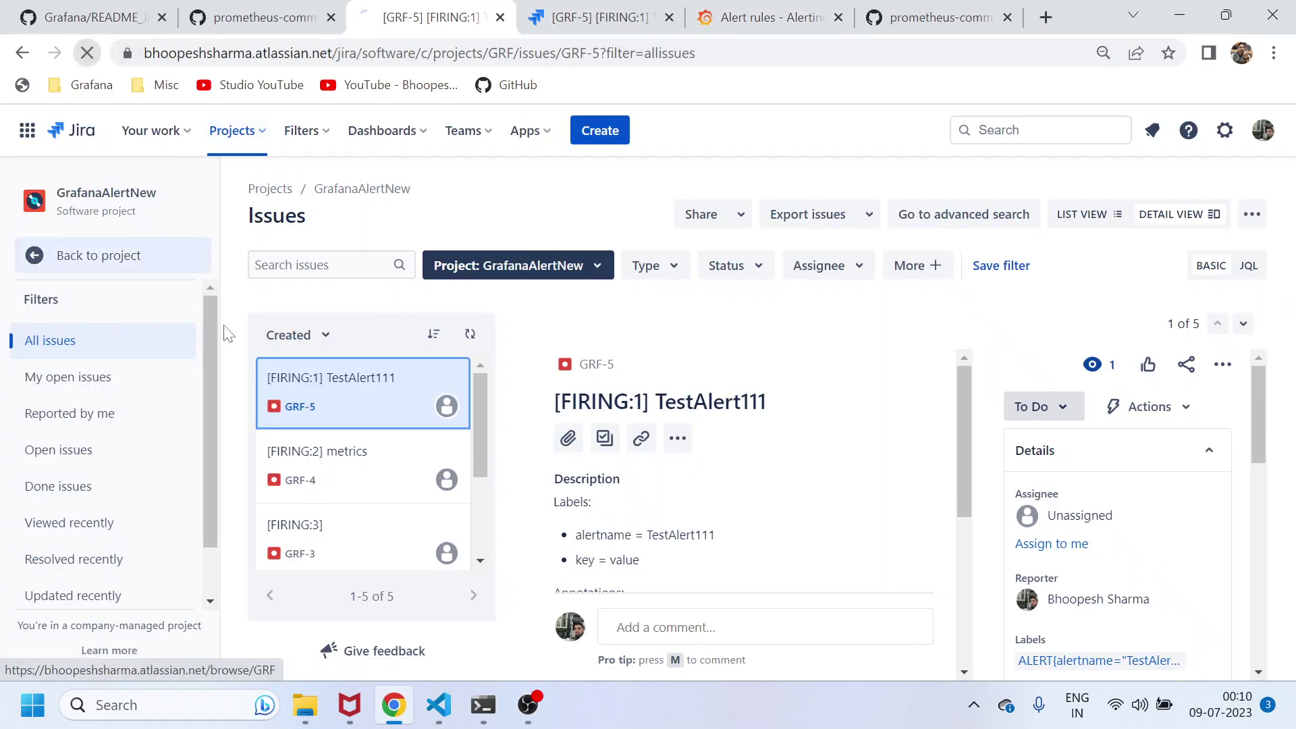
pyautogui.click(594, 17)
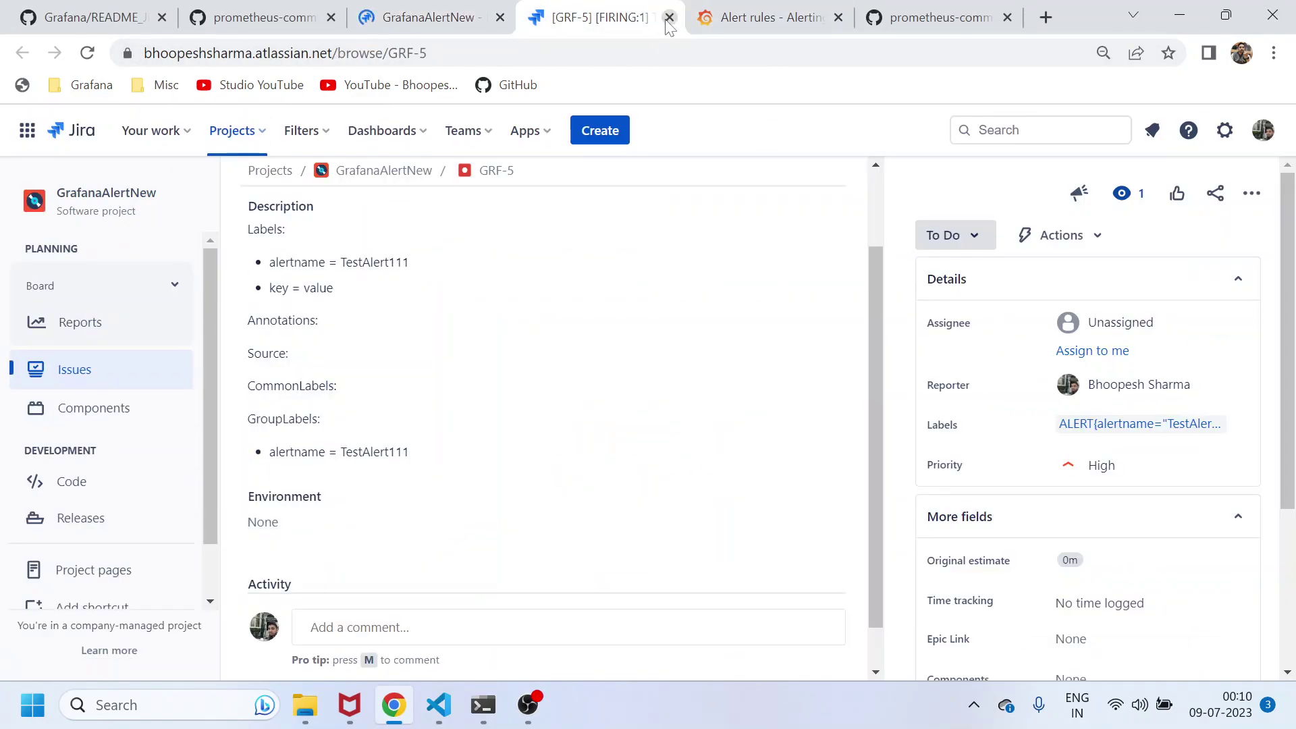
pyautogui.click(669, 16)
pyautogui.click(499, 17)
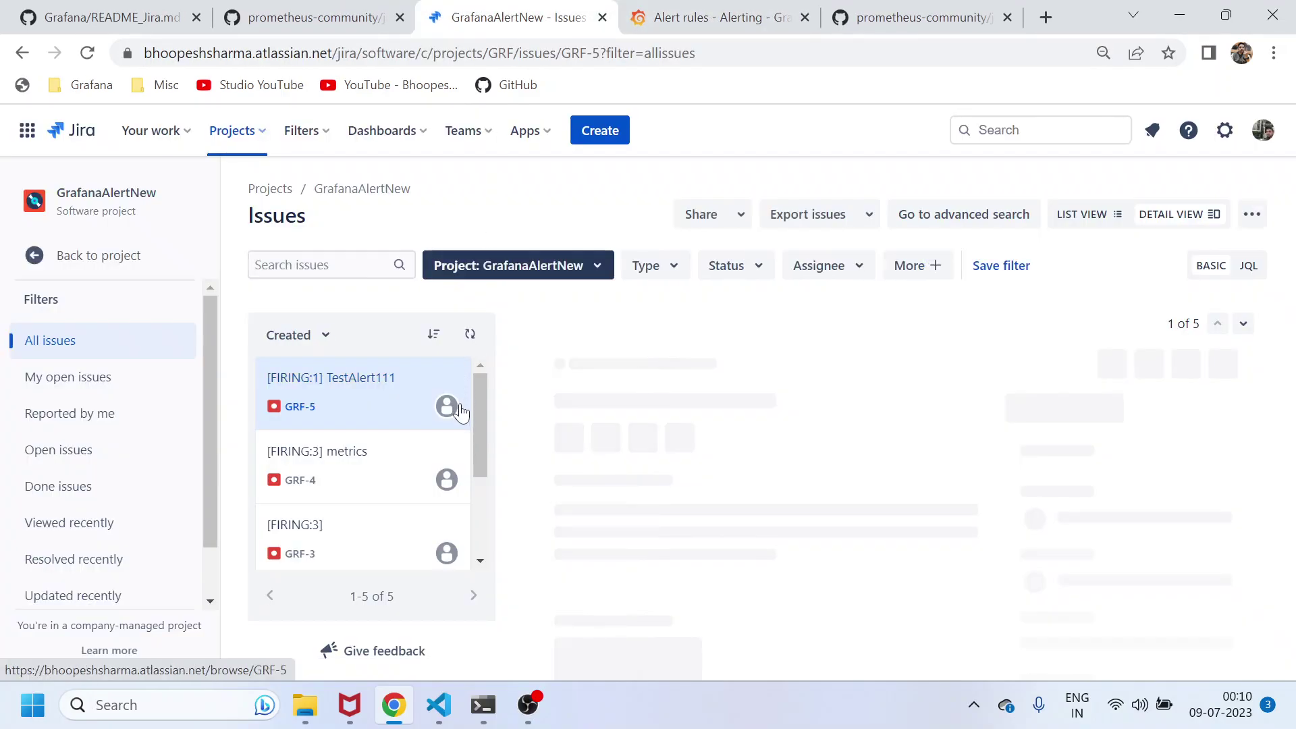
pyautogui.click(336, 482)
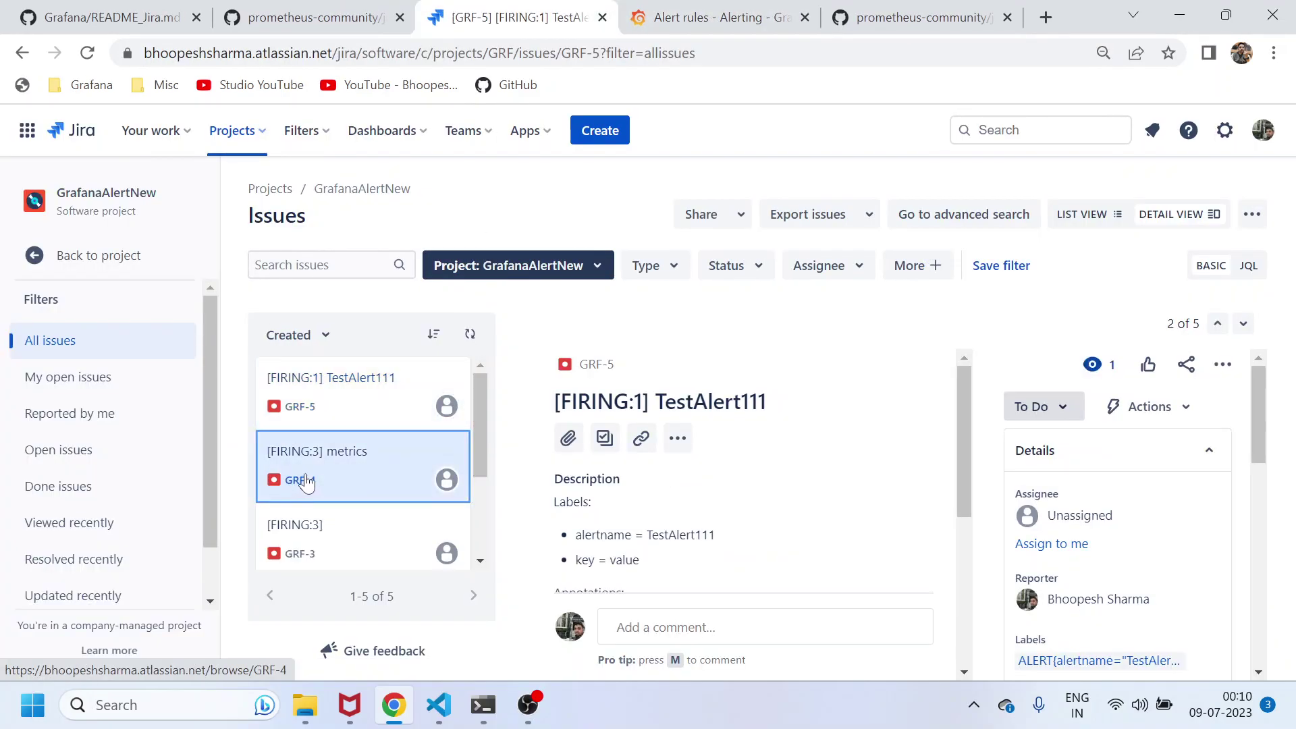
# Open GRF-4 '[FIRING:3] metrics' in a new tab and select 'metrics' in its title.
pyautogui.rightClick(303, 483)
pyautogui.click(383, 315)
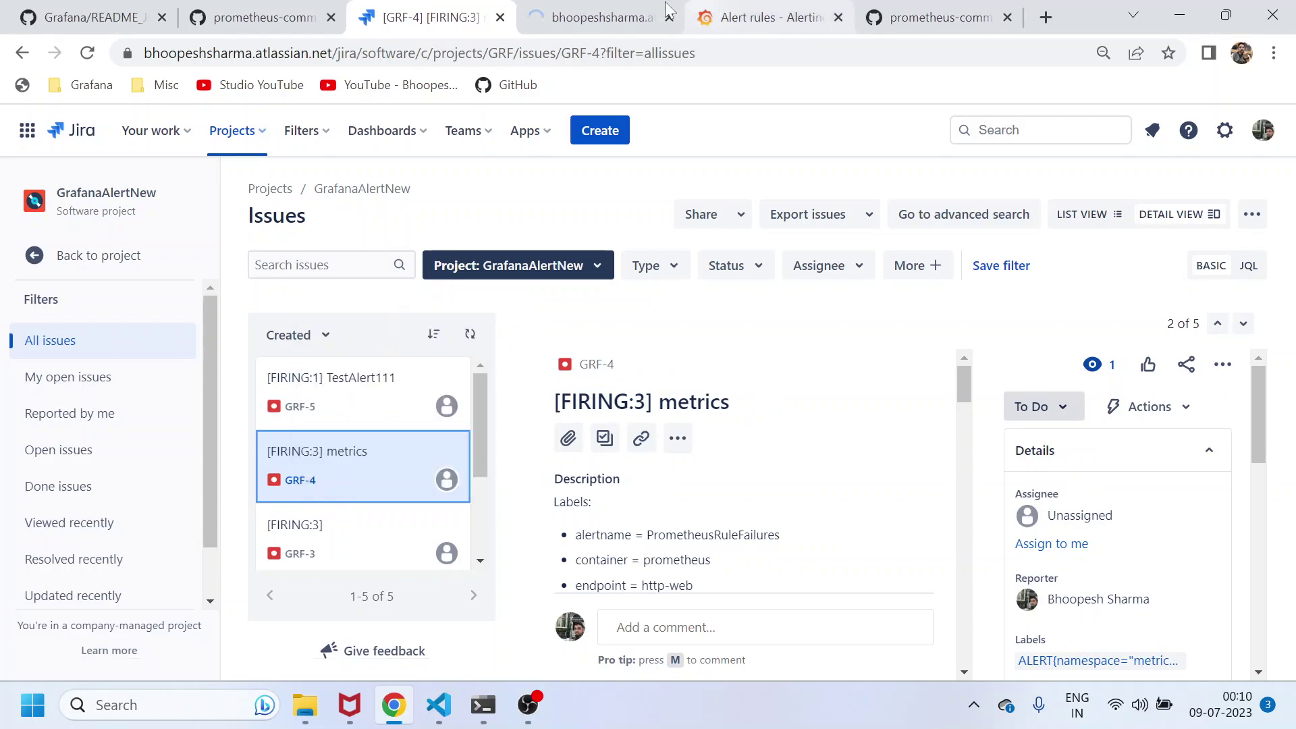
pyautogui.click(594, 18)
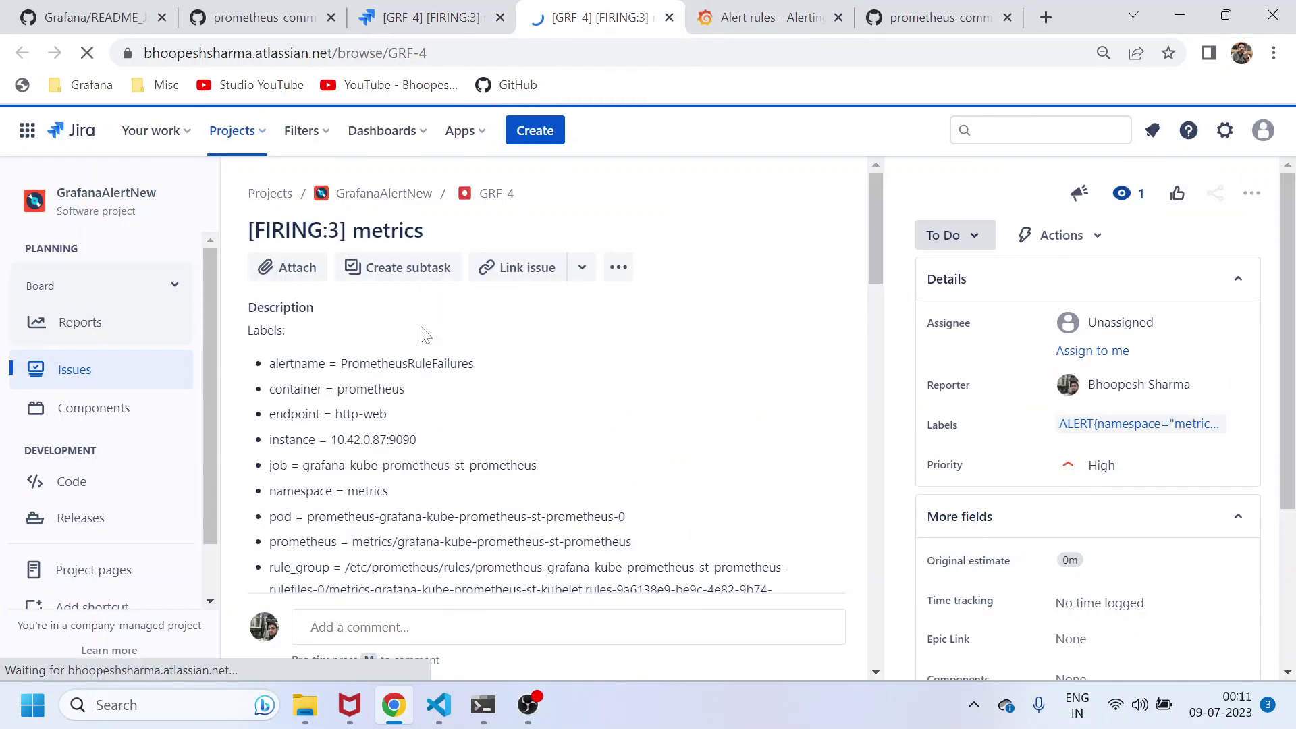
pyautogui.click(389, 230)
pyautogui.doubleClick(389, 230)
# Open alert-grafana-values.yaml in VS Code and select the namespace grouping key on line 27.
pyautogui.click(439, 705)
pyautogui.click(420, 639)
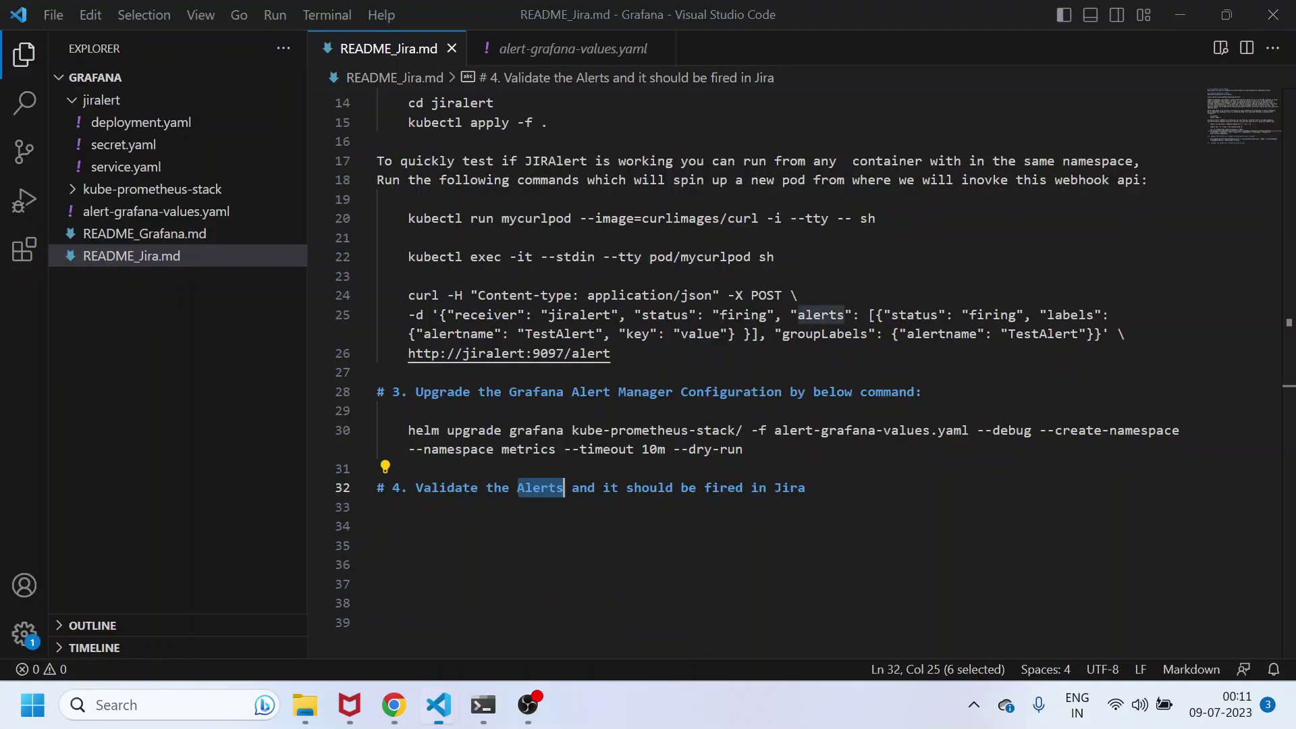
pyautogui.click(137, 215)
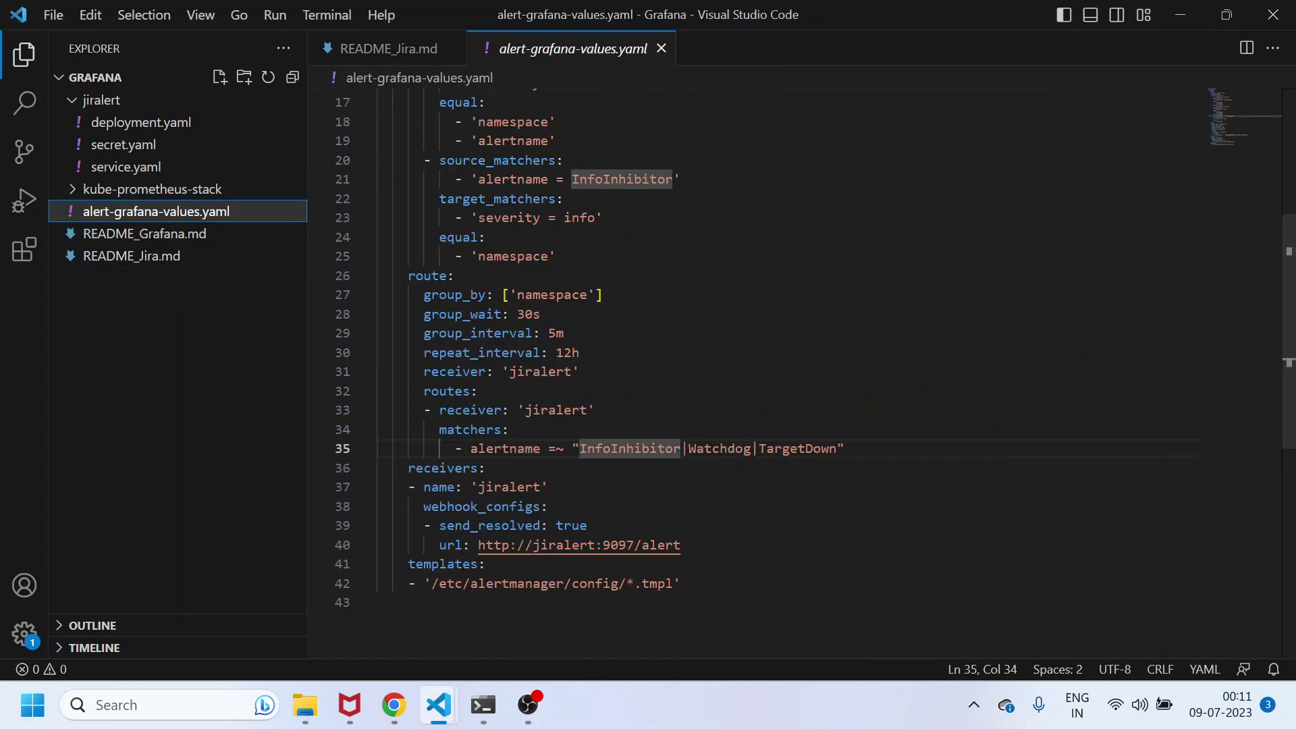
pyautogui.doubleClick(552, 296)
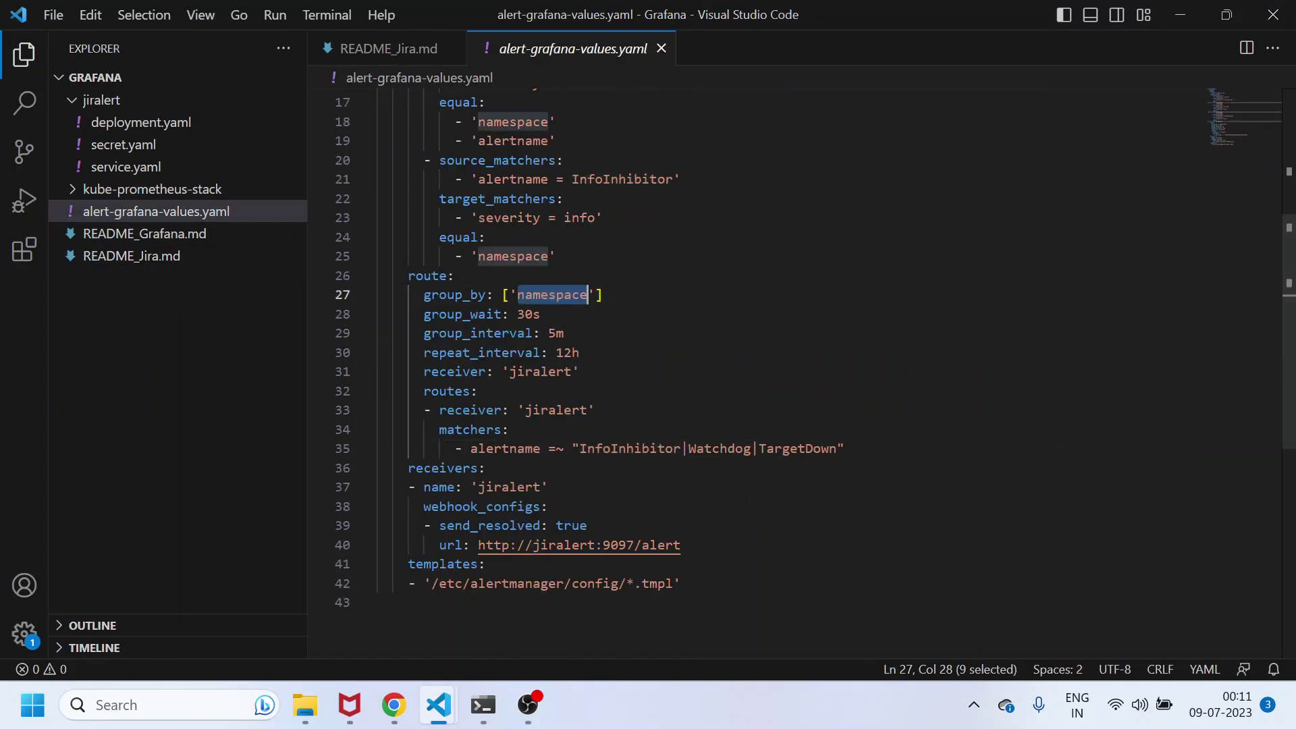
# Scroll through GRF-4's description, reviewing labels like alertname = PrometheusRuleFailures and namespace = metrics.
pyautogui.hotkey('alt', 'Tab')
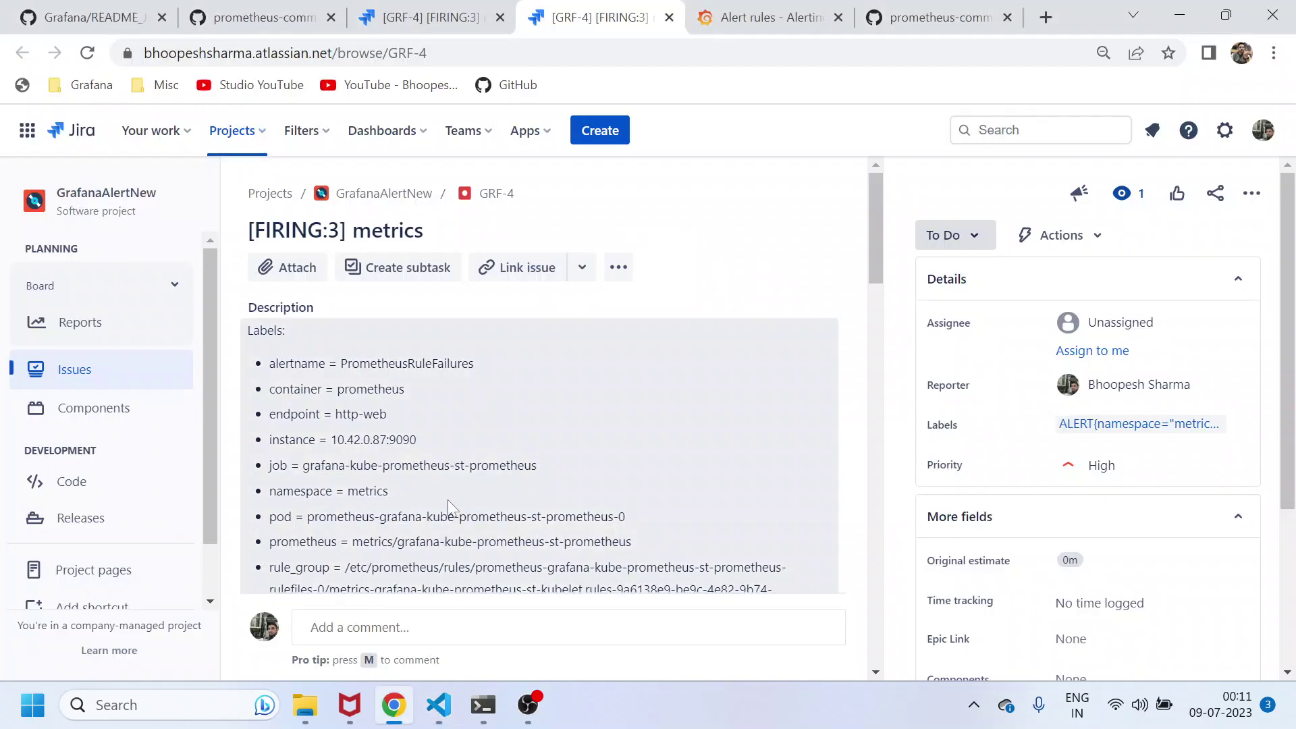
pyautogui.scroll(-3, 450, 506)
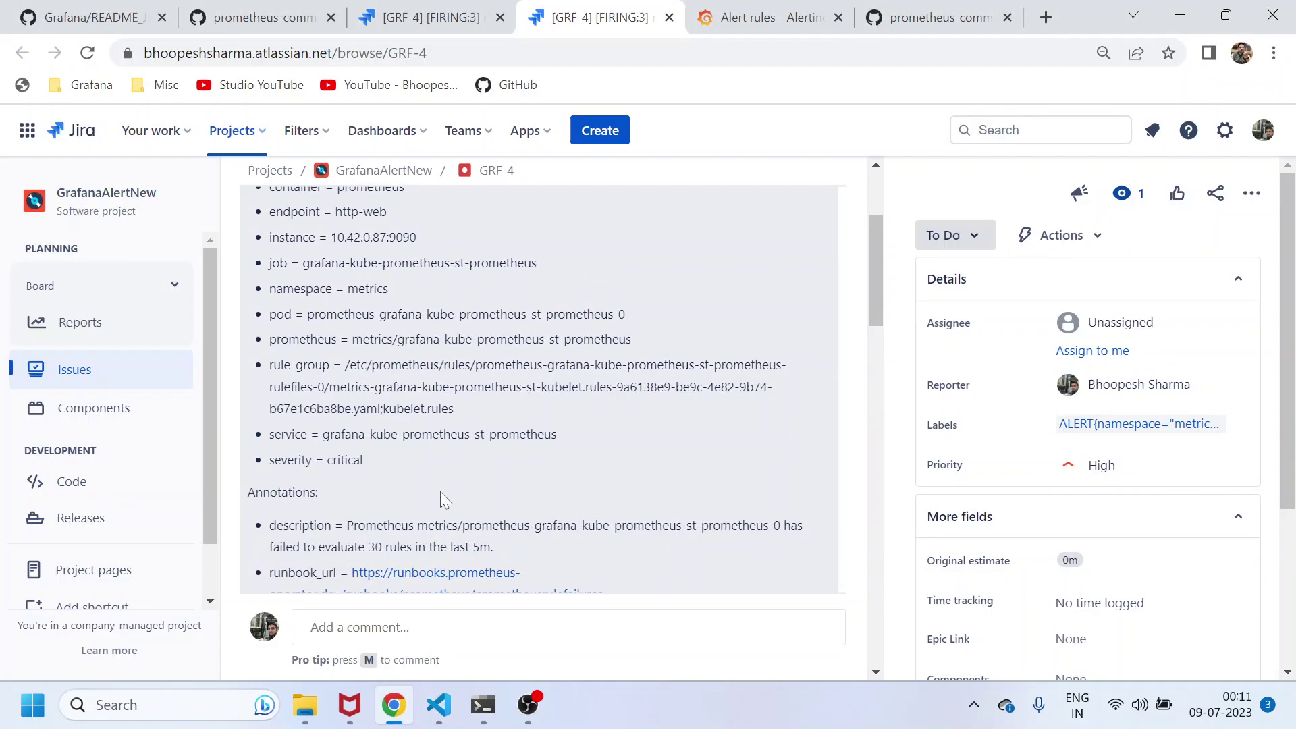
pyautogui.scroll(3, 440, 492)
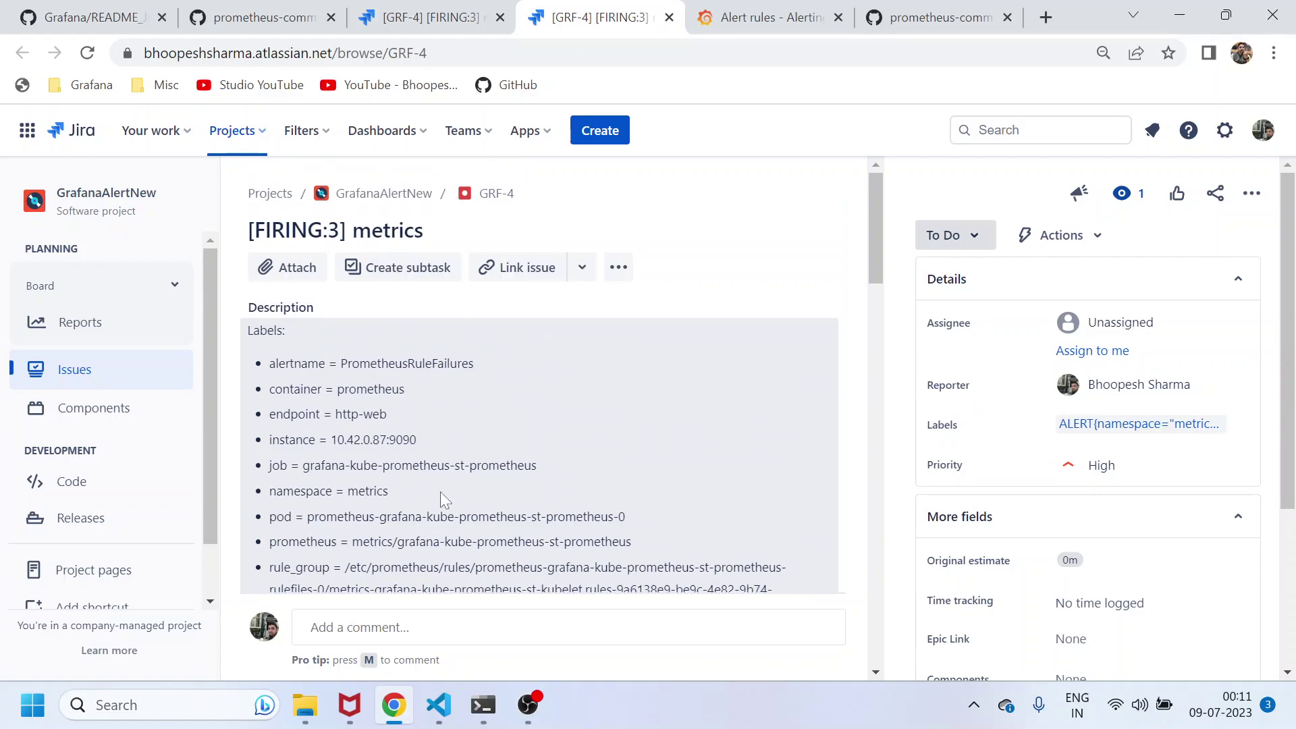
pyautogui.moveTo(882, 205)
pyautogui.mouseDown()
pyautogui.moveTo(890, 581)
pyautogui.moveTo(871, 199)
pyautogui.moveTo(869, 267)
pyautogui.mouseUp()
# Rerun the jiralert log grep for 'GRF-' to see GRF-4's updated summary and description.
pyautogui.click(484, 705)
pyautogui.write('clear')
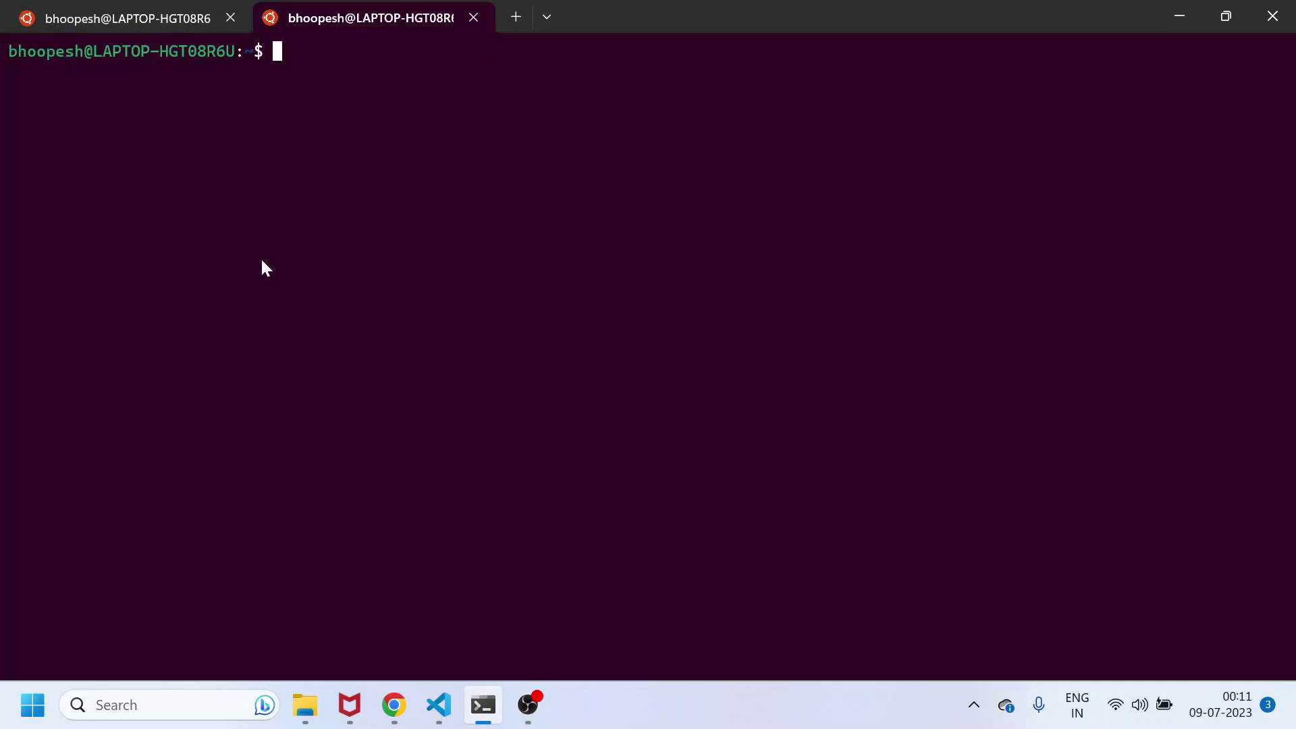
pyautogui.press('Up')
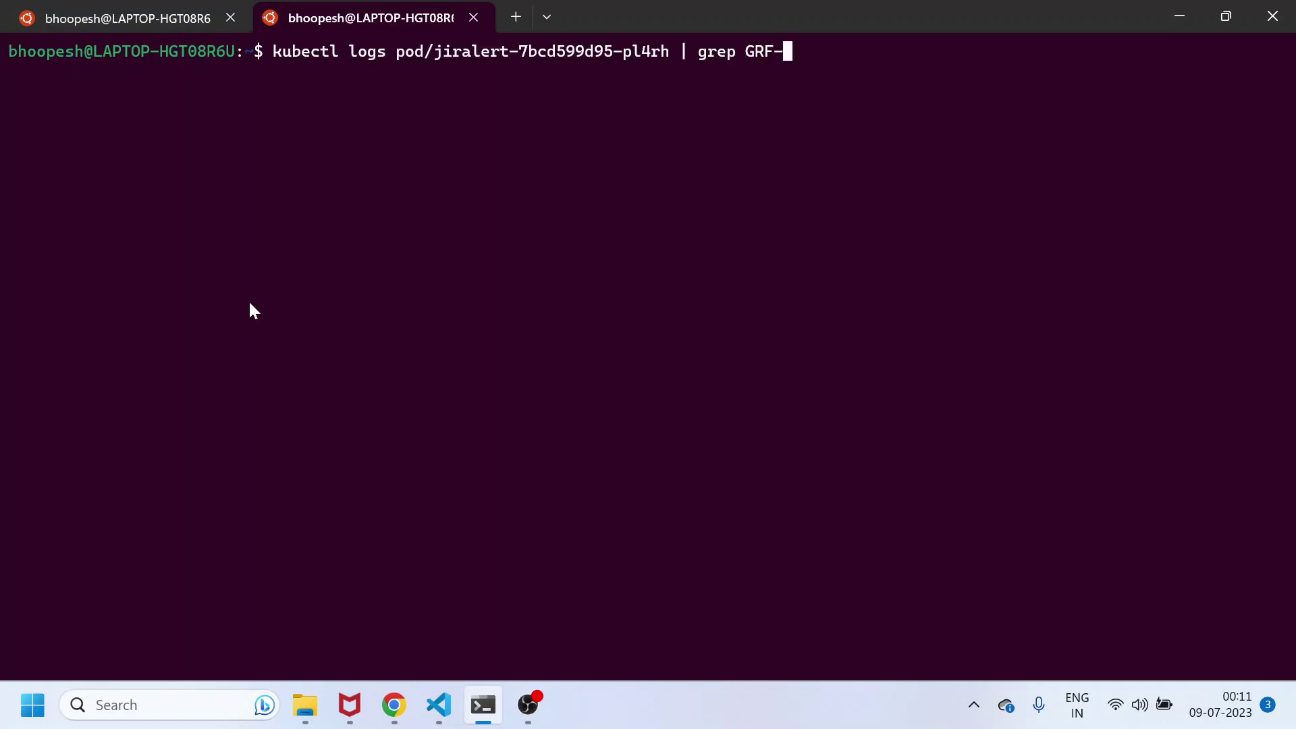
pyautogui.press('Return')
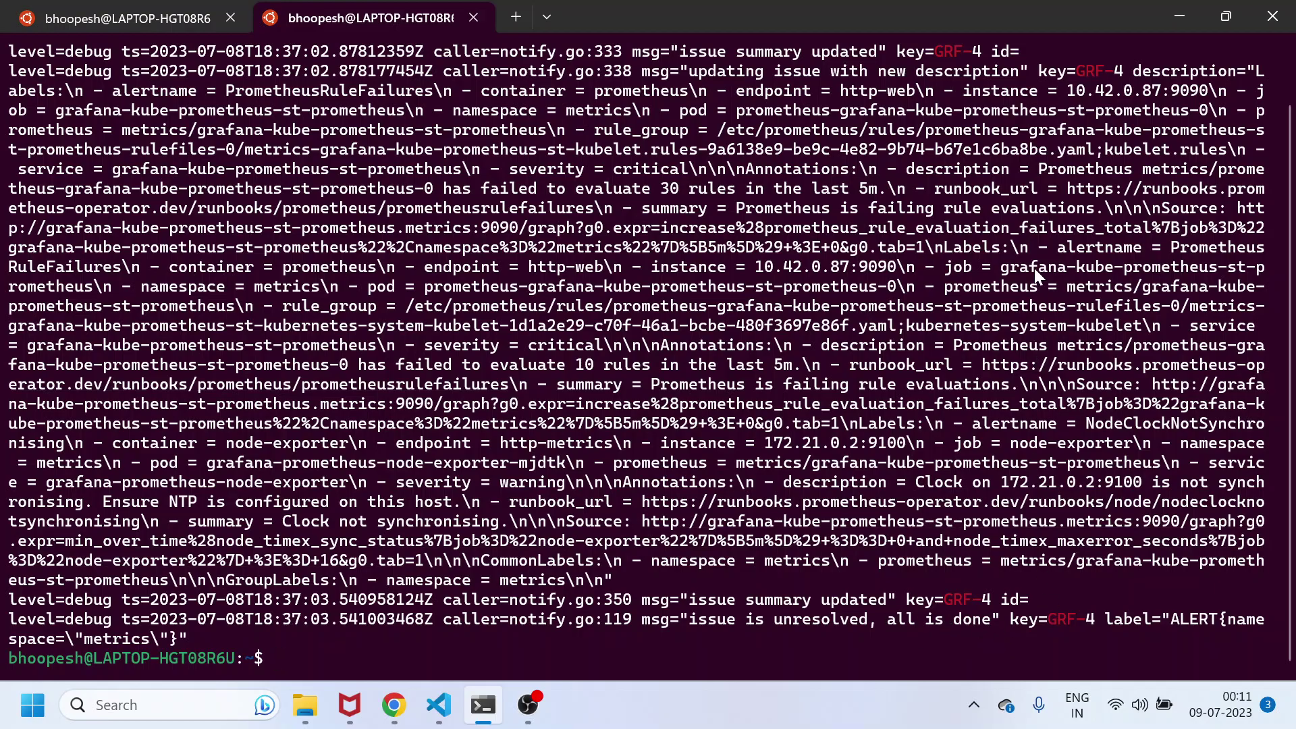
# Select and copy the prometheus pod name from the log output.
pyautogui.scroll(1, 1034, 269)
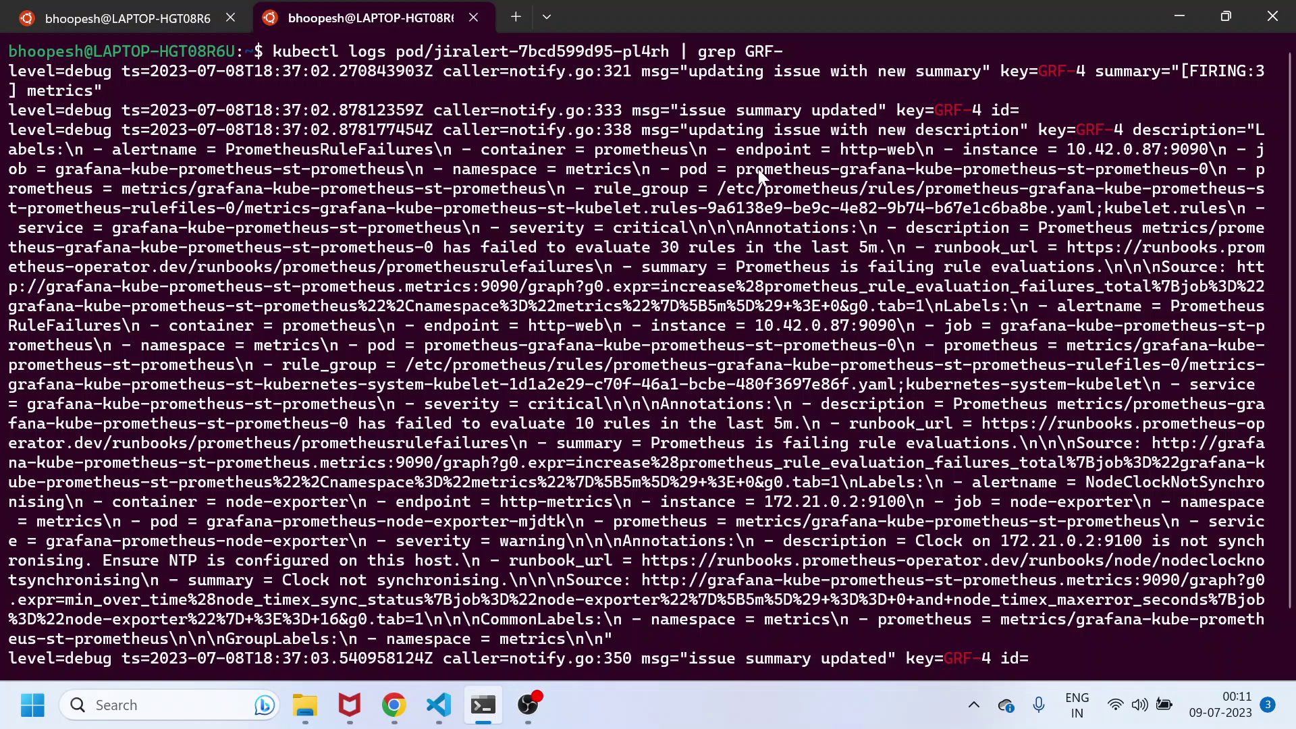
pyautogui.moveTo(783, 169); pyautogui.dragTo(1200, 165)
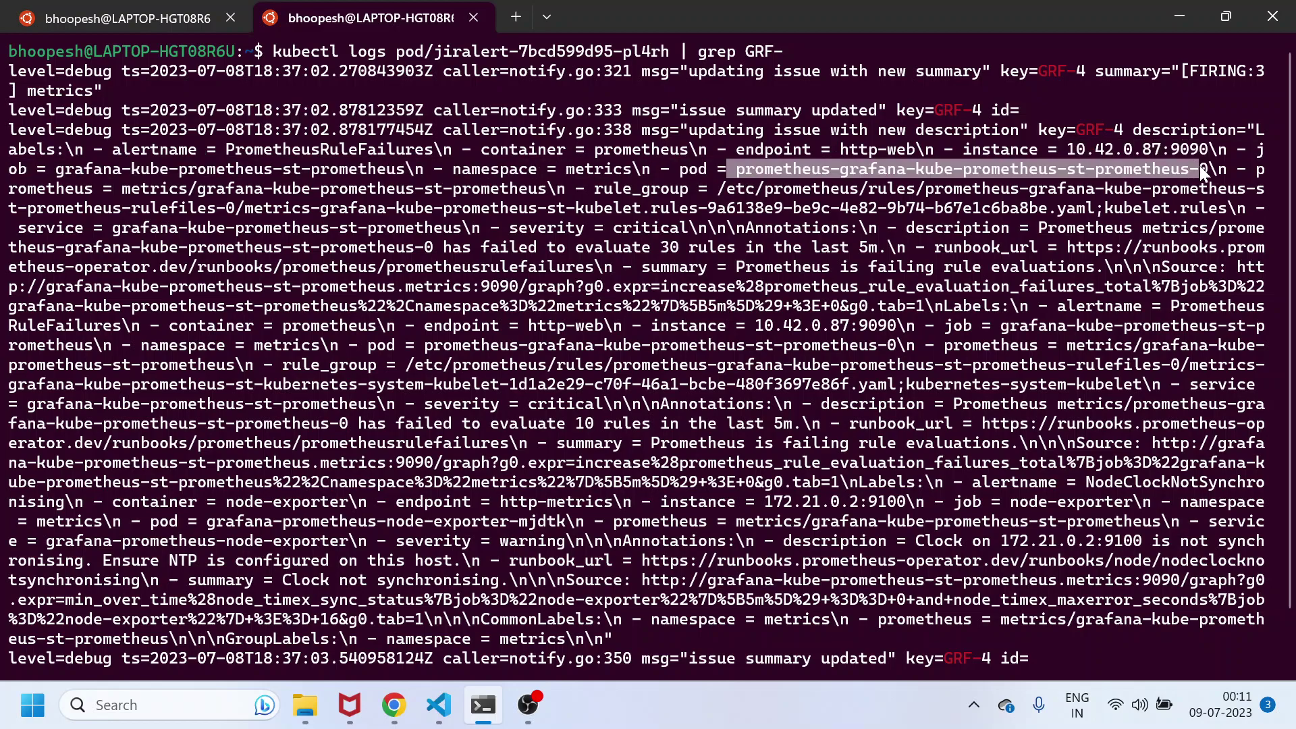
pyautogui.hotkey('ctrl', 'c')
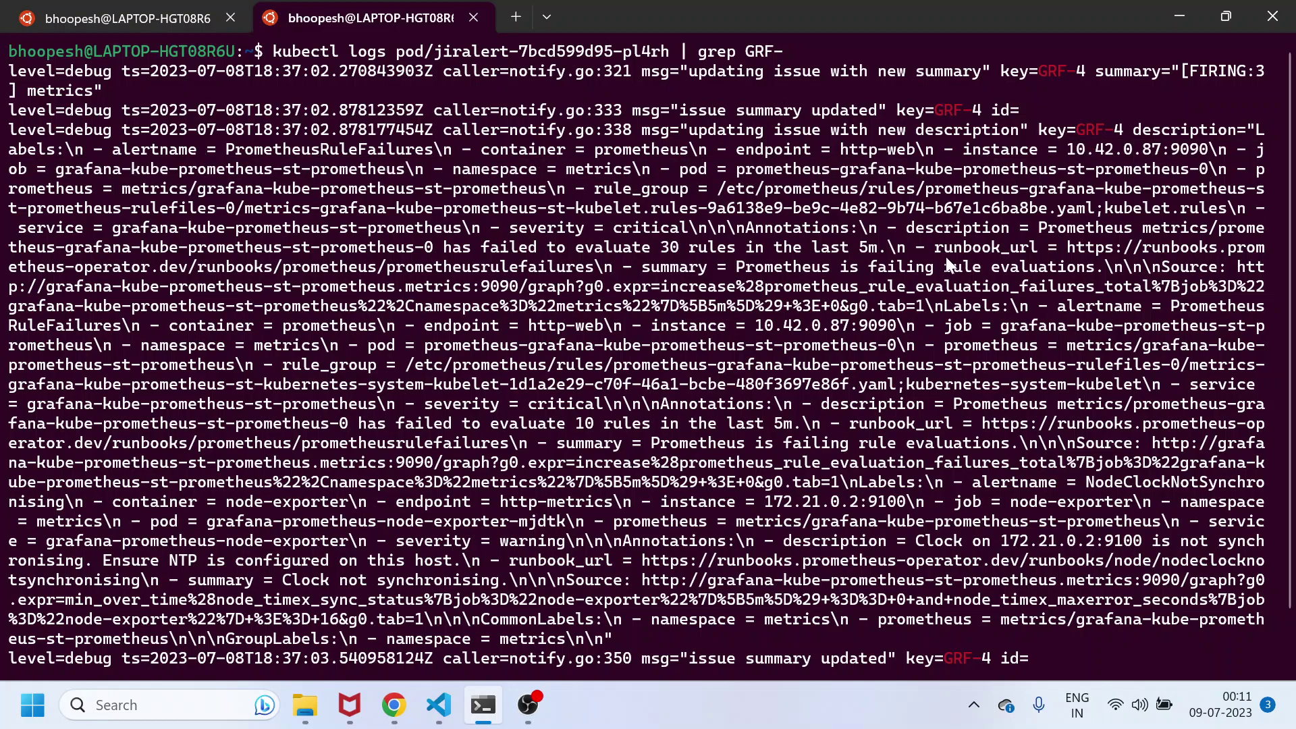
pyautogui.hotkey('alt', 'Tab')
# Search GRF-4's description for prometheus-grafana-kube-prometheus-st-prometheus-0, cycling through all 4 matches.
pyautogui.click(662, 226)
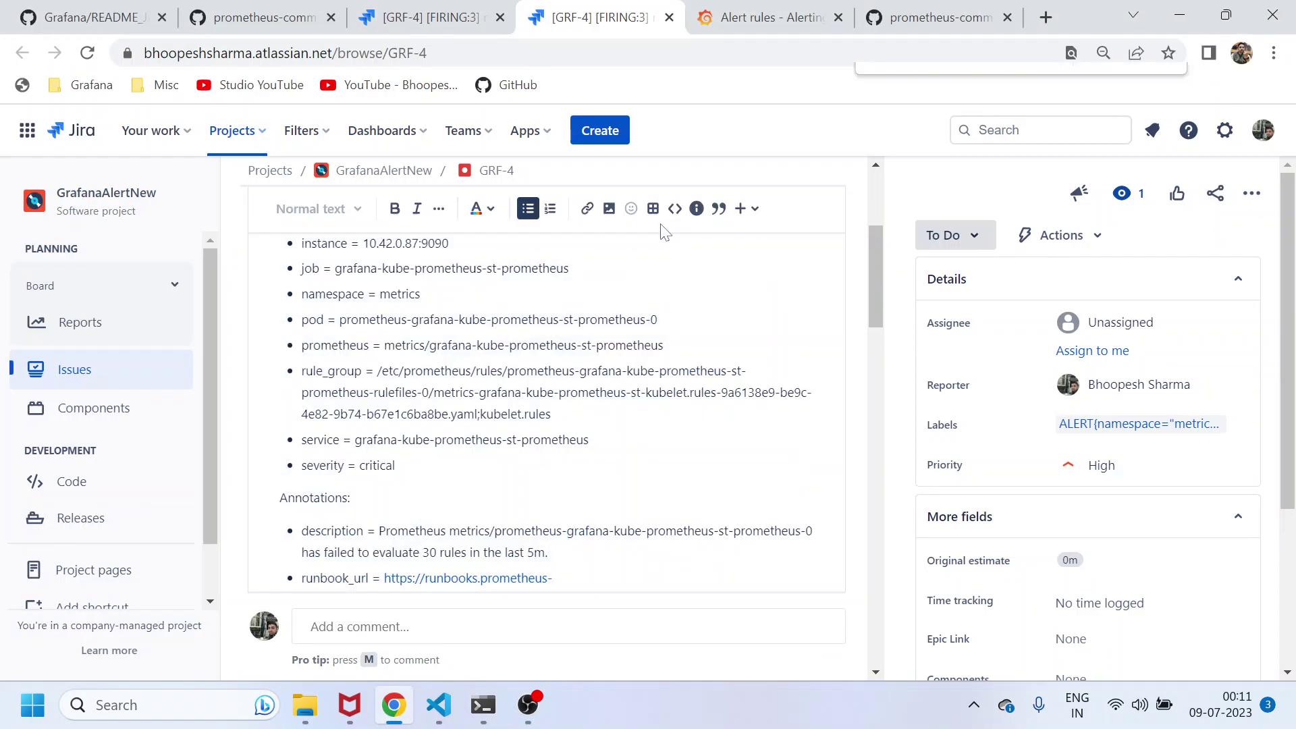
pyautogui.hotkey('ctrl', 'f')
pyautogui.hotkey('ctrl', 'v')
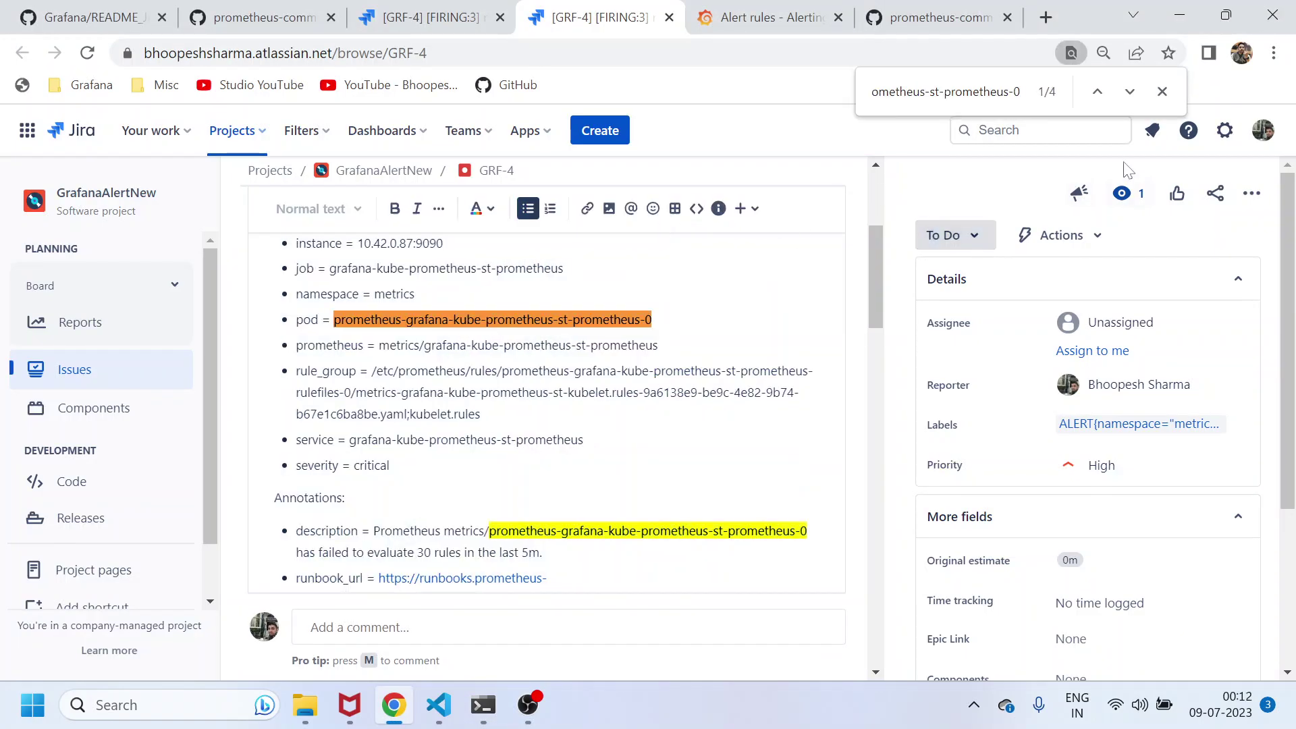
pyautogui.click(1130, 91)
pyautogui.click(1130, 91)
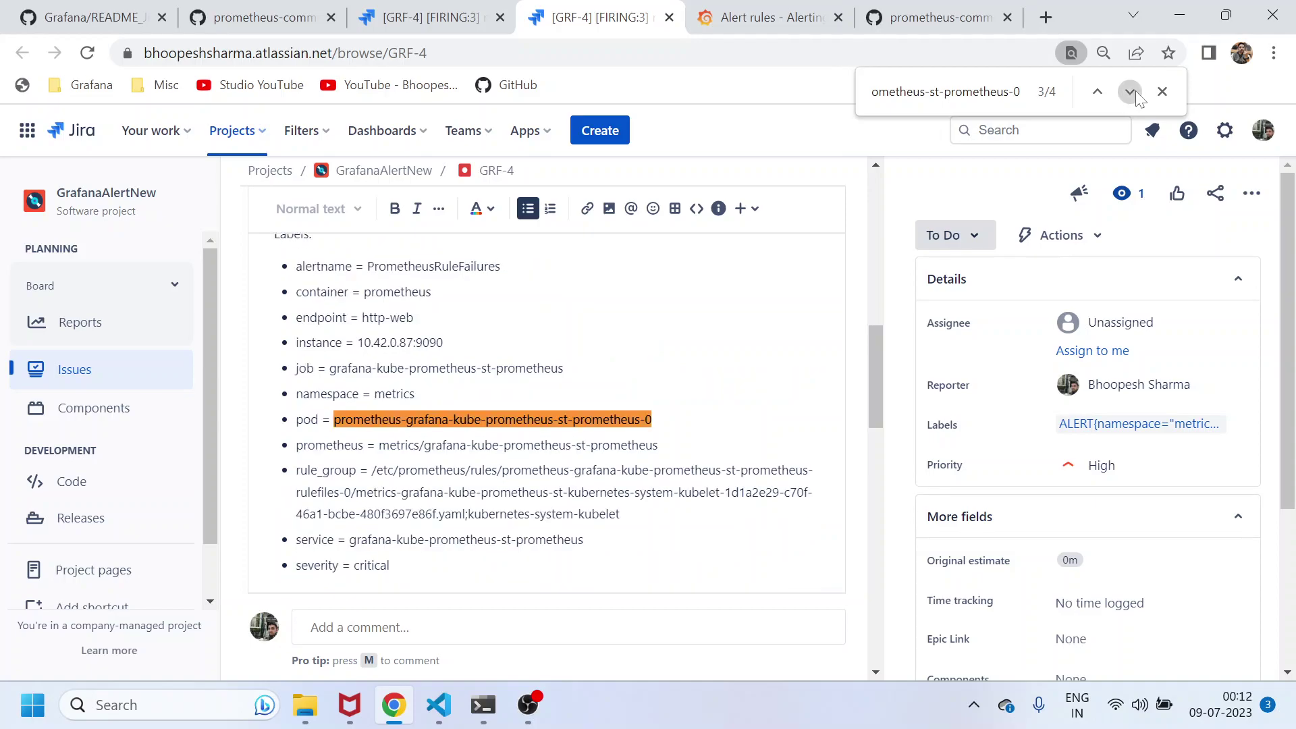
pyautogui.click(1131, 91)
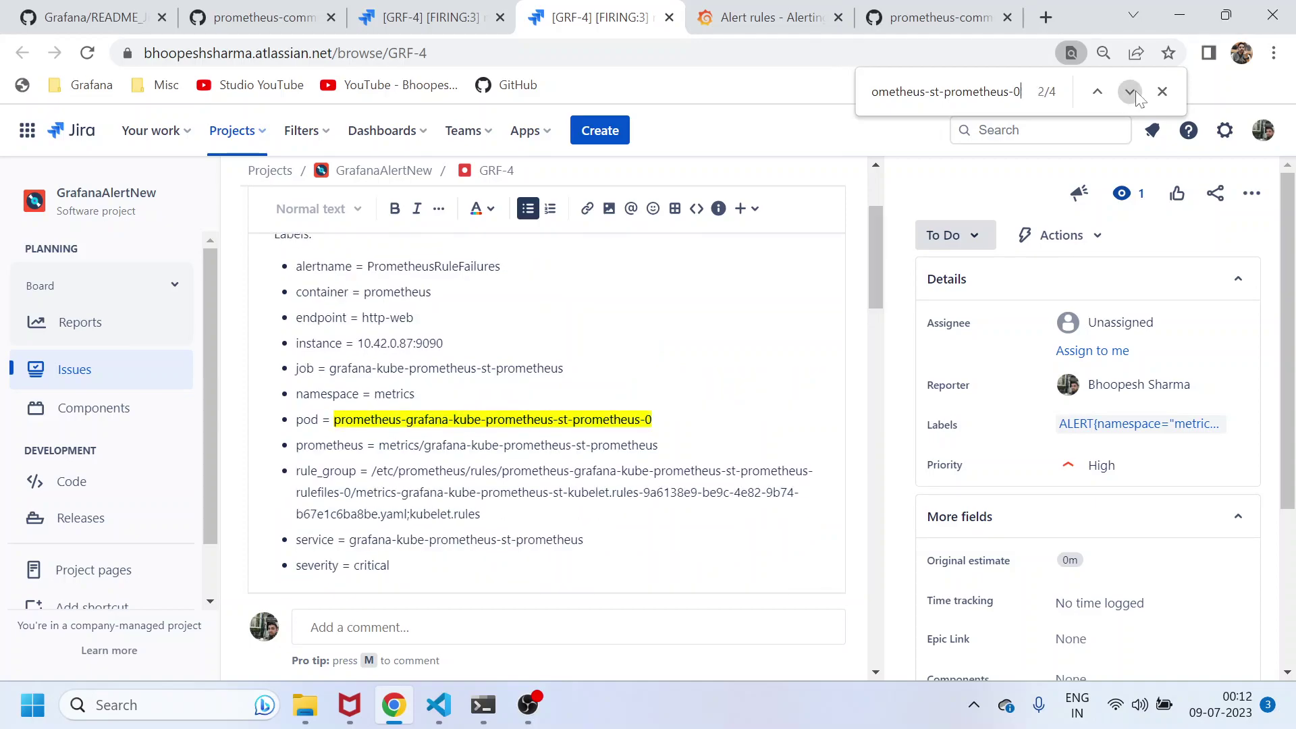
pyautogui.click(1130, 91)
pyautogui.click(1131, 91)
pyautogui.click(1131, 91)
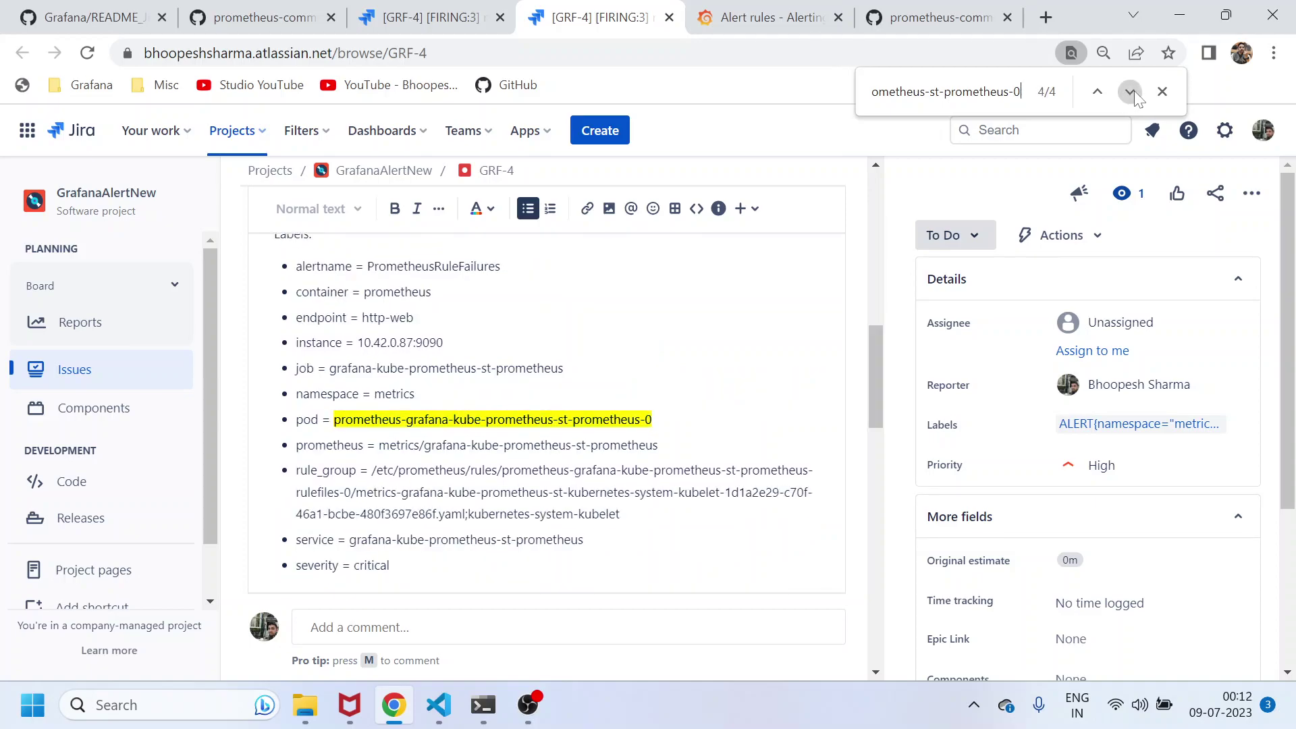
pyautogui.click(1131, 91)
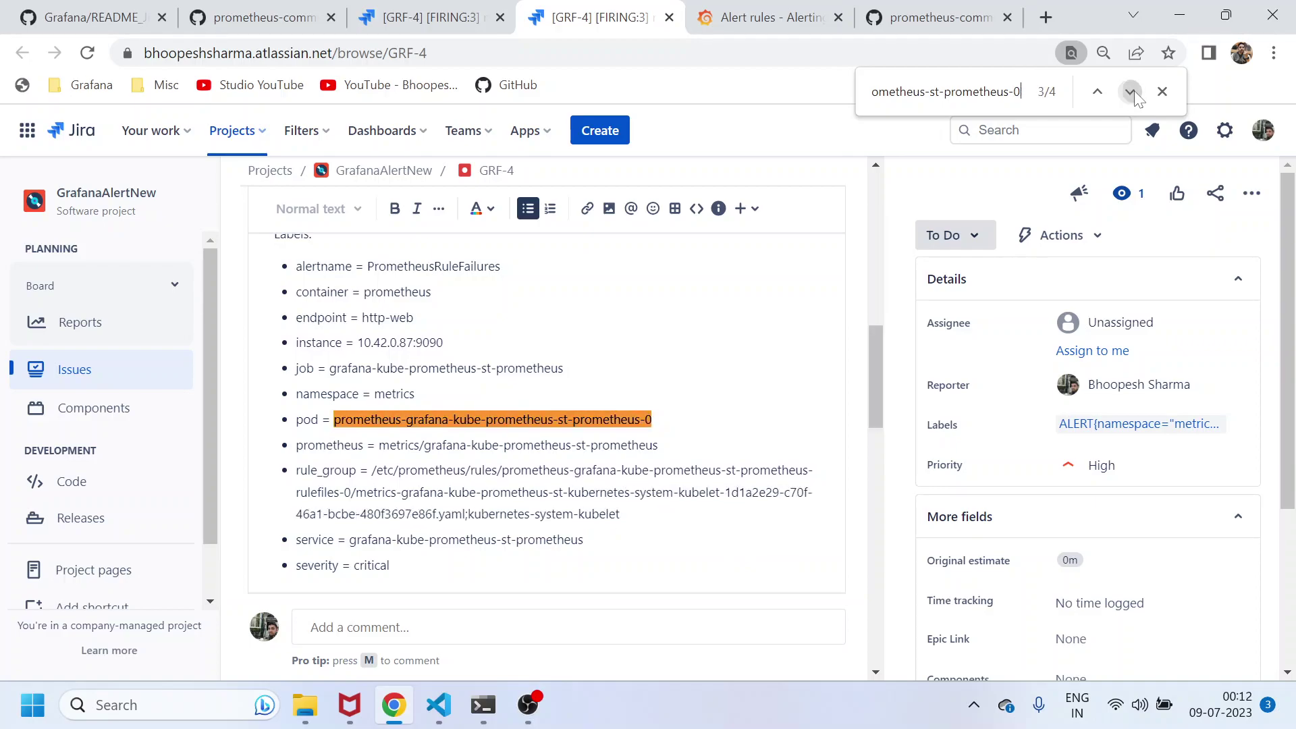
pyautogui.click(1130, 91)
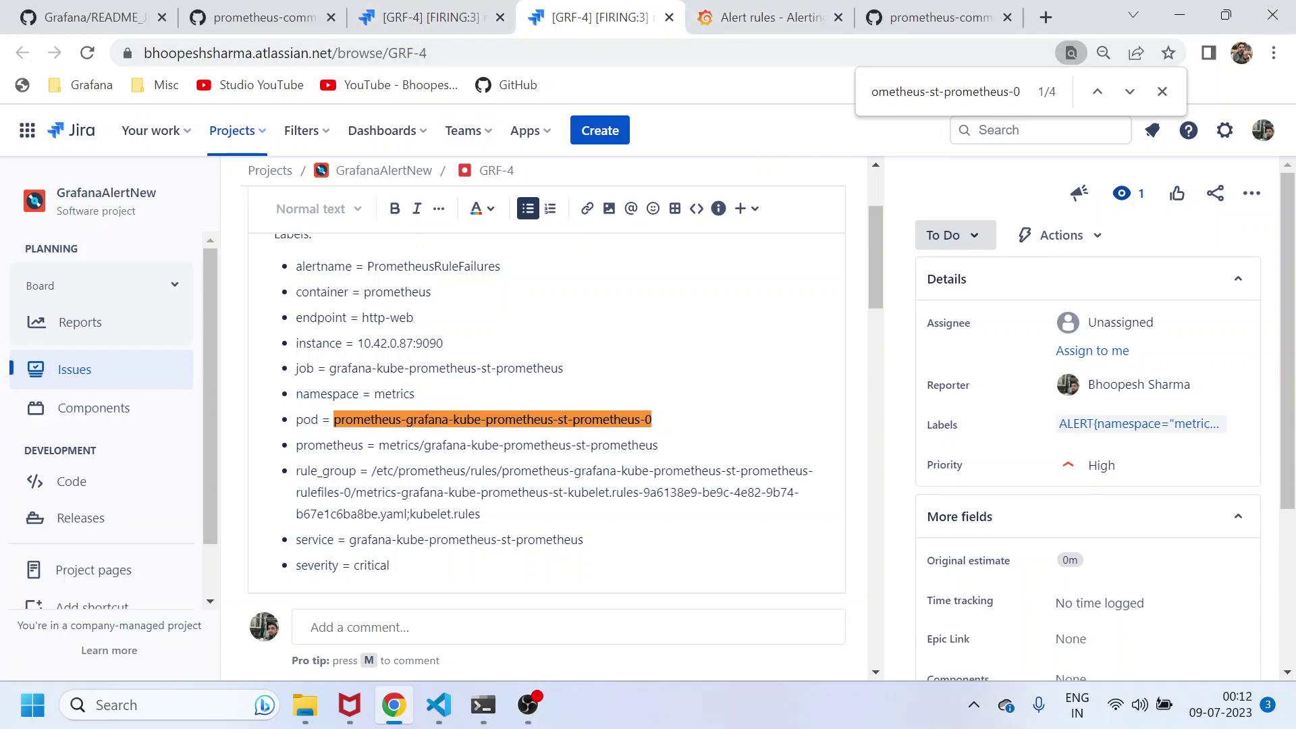
pyautogui.moveTo(439, 705)
pyautogui.click(340, 637)
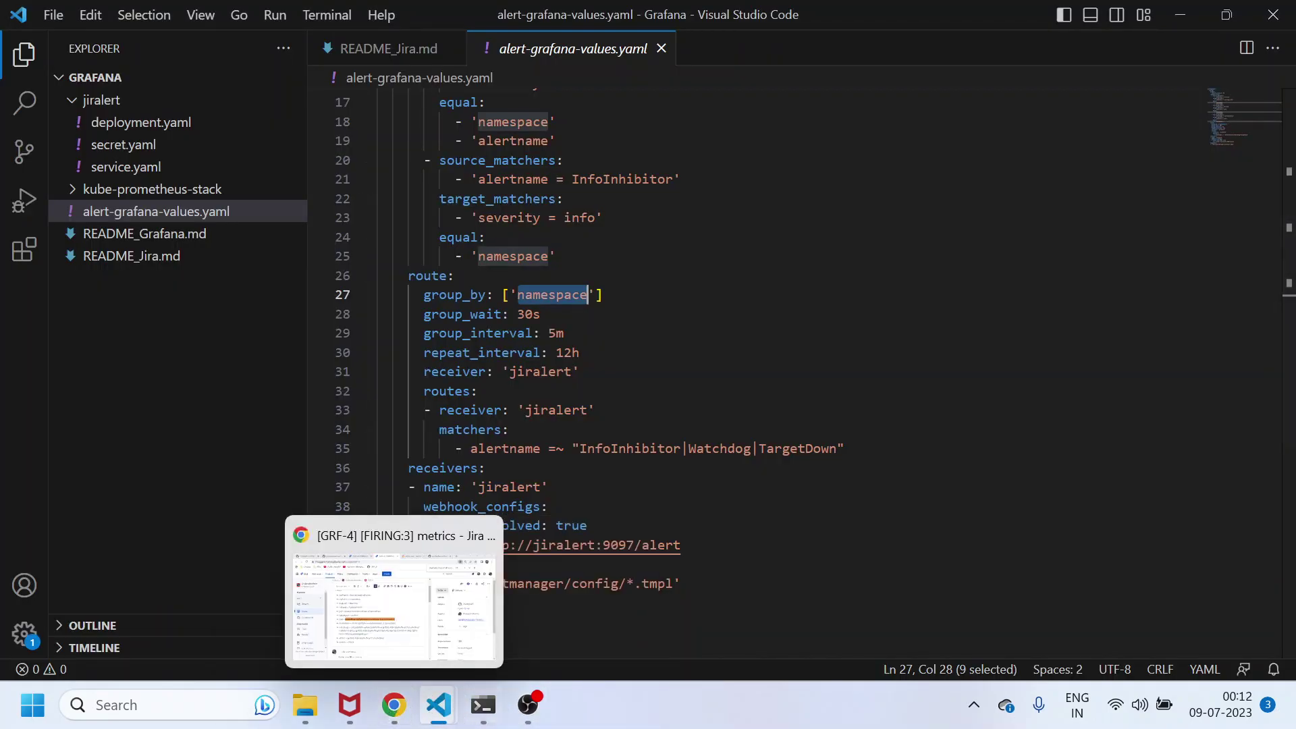
# Jump to the alertname matcher on line 35, then open README_Jira.md and browse its heading list.
pyautogui.click(829, 449)
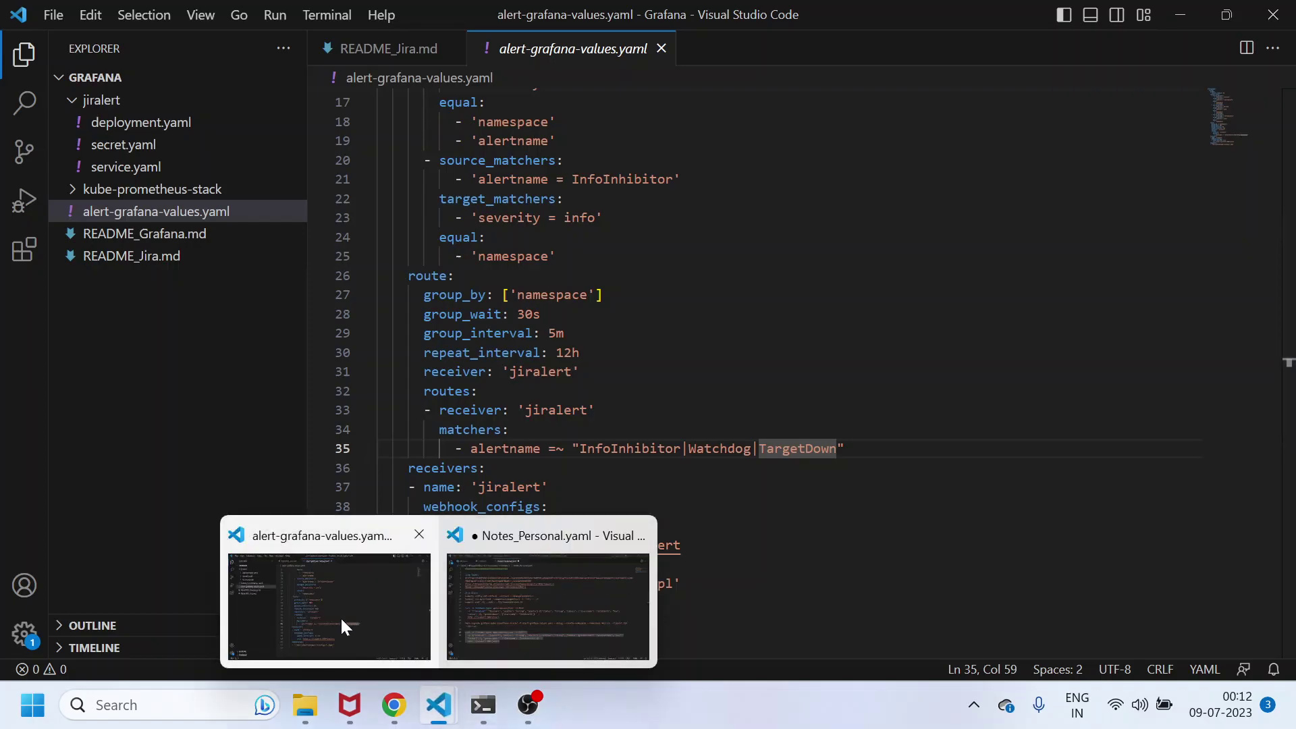
pyautogui.click(145, 258)
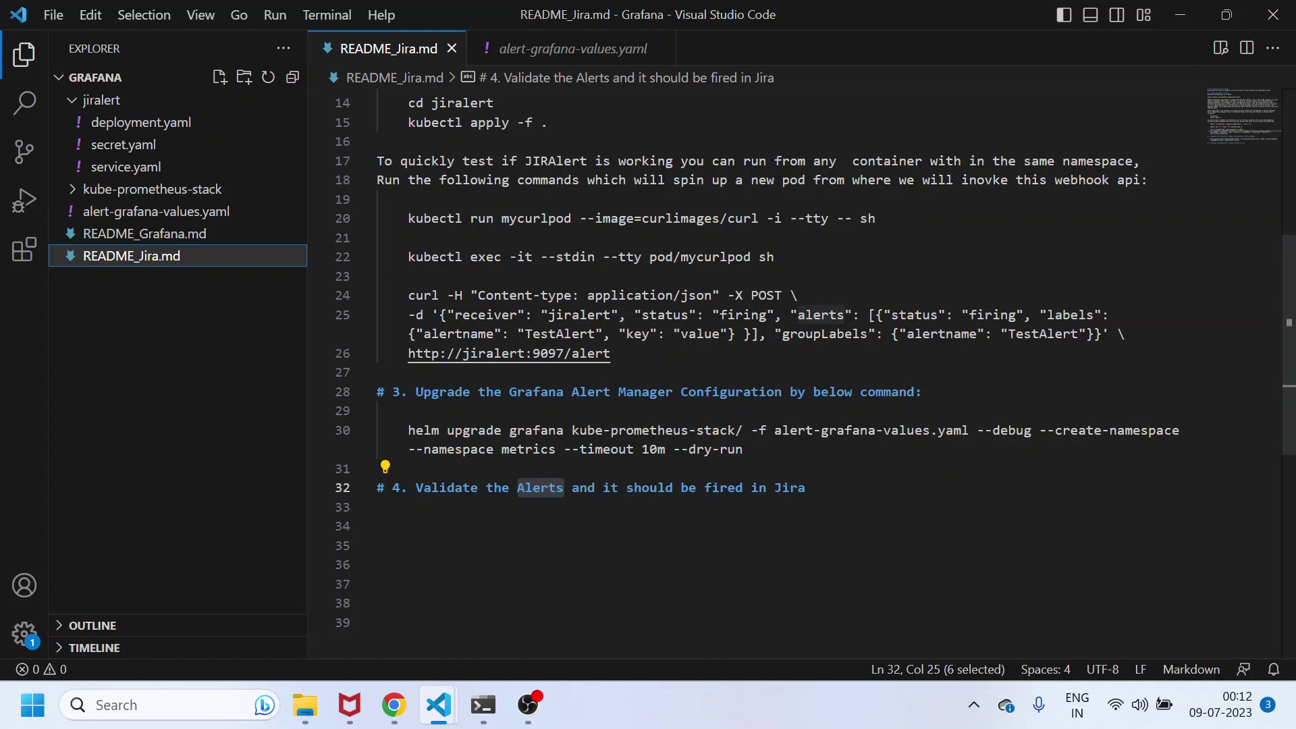
pyautogui.scroll(5, 742, 337)
pyautogui.click(526, 84)
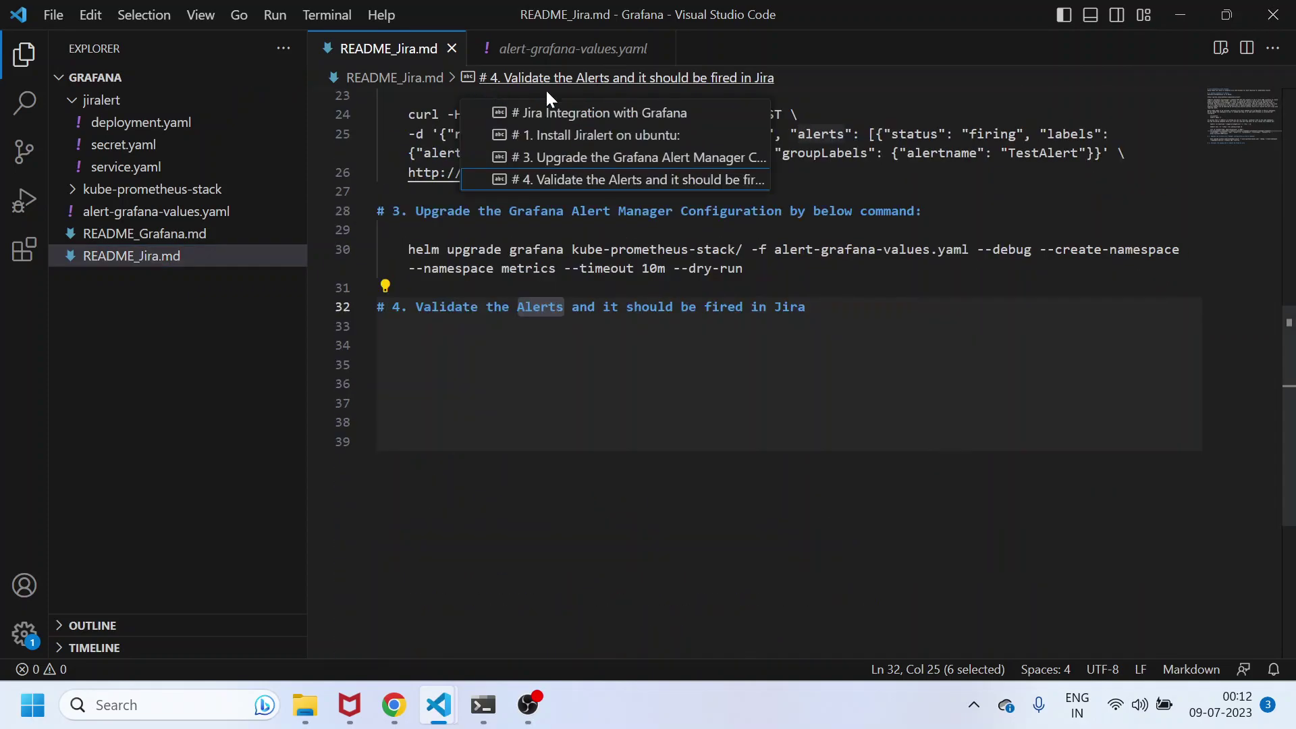
pyautogui.press('Escape')
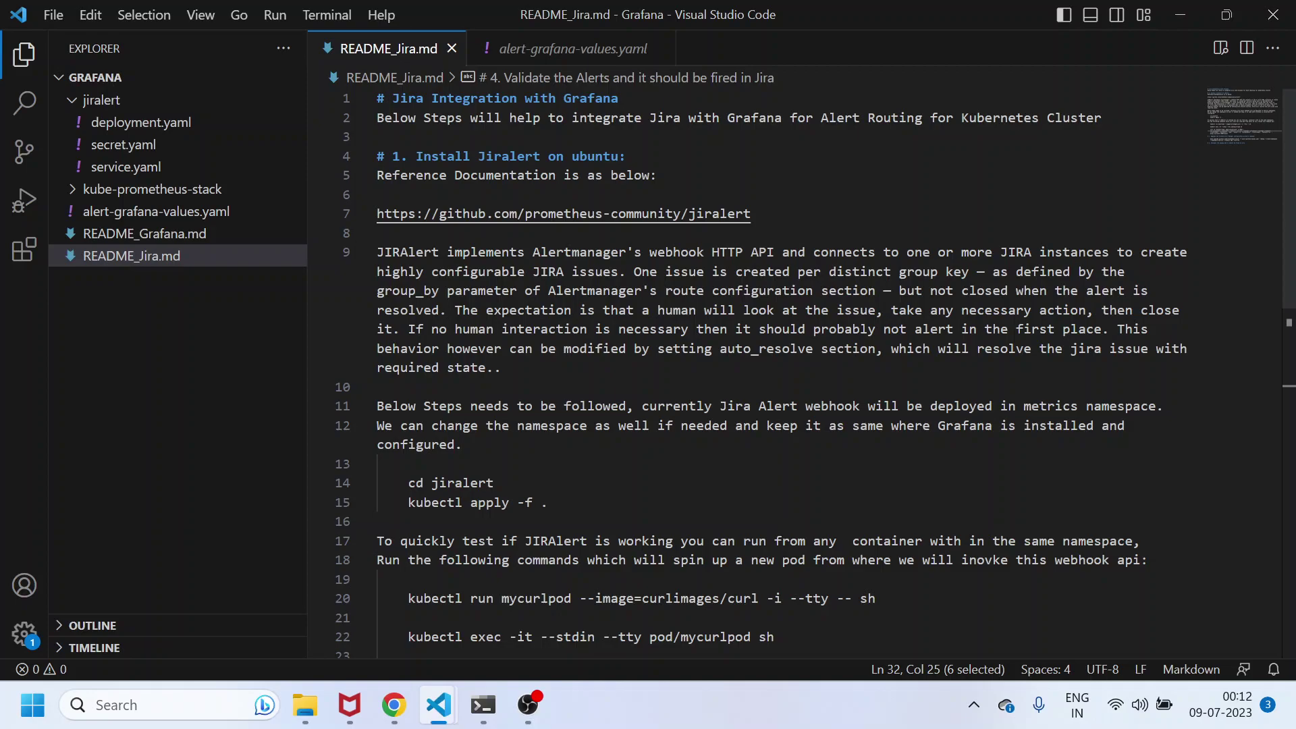
# Select the JIRAlert URL, the mycurlpod name and the curl TestAlert command in README_Jira.md.
pyautogui.moveTo(751, 214); pyautogui.dragTo(377, 213)
pyautogui.scroll(-4, 777, 372)
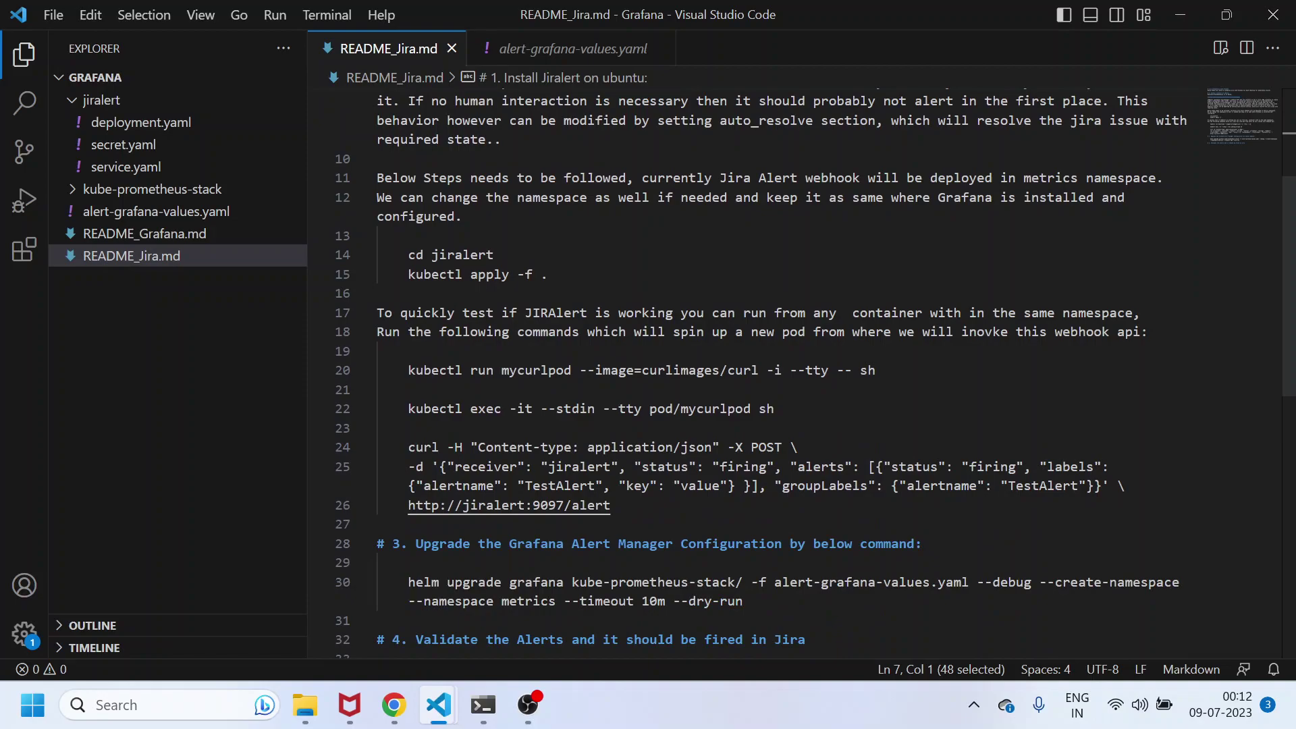
pyautogui.doubleClick(537, 370)
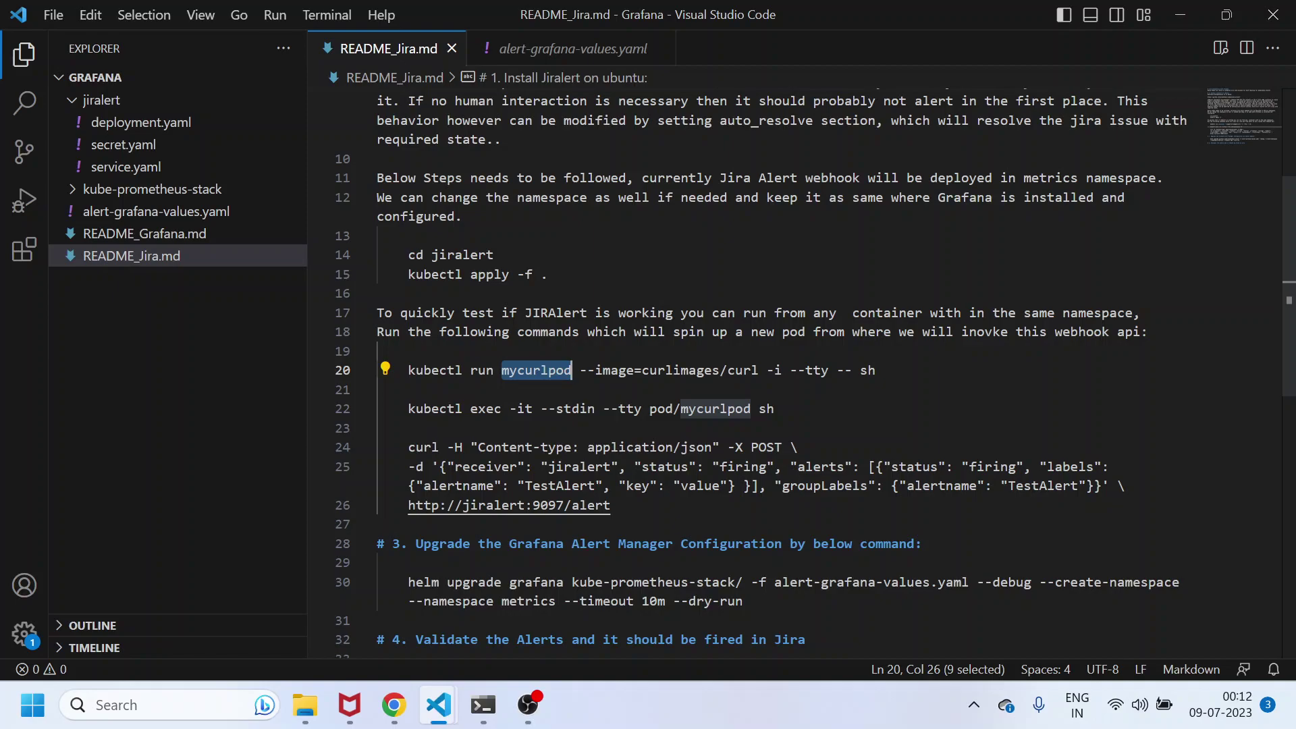
pyautogui.moveTo(611, 505); pyautogui.dragTo(377, 331)
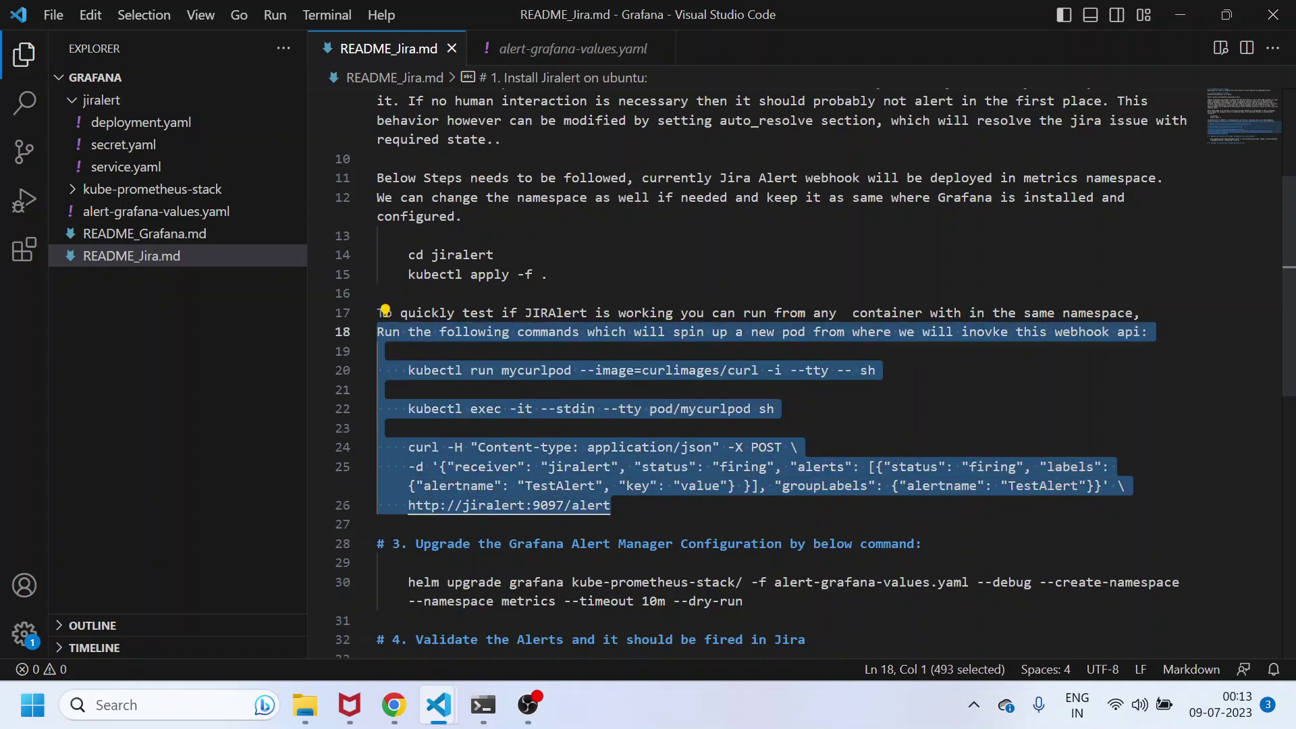
pyautogui.moveTo(612, 505); pyautogui.dragTo(400, 447)
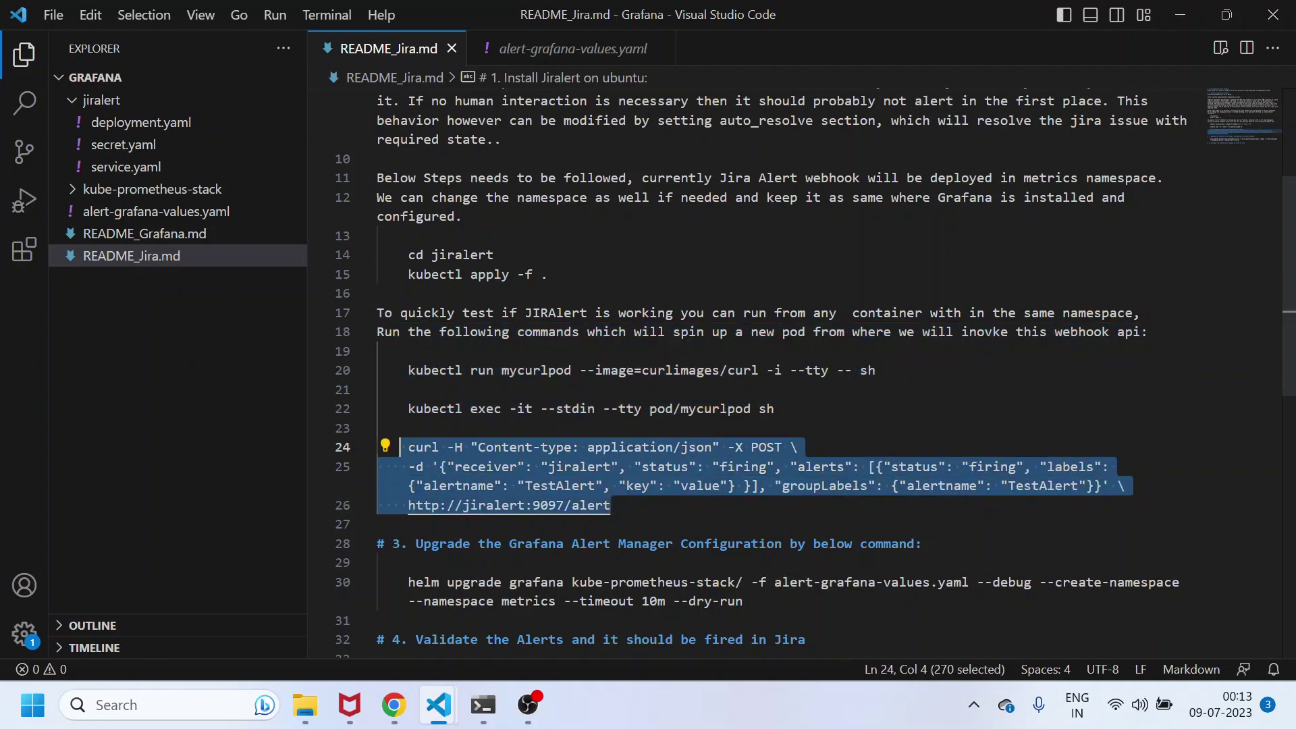
pyautogui.click(394, 705)
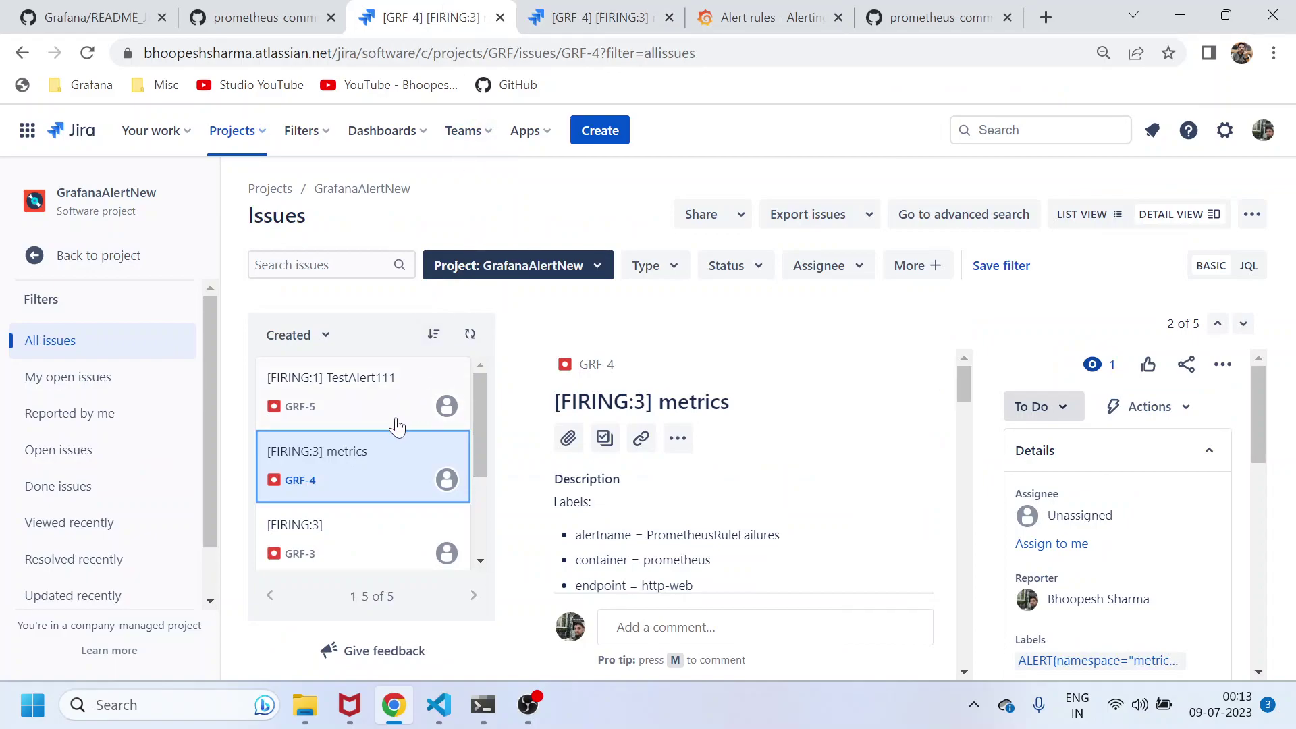
# Open the GRF-5 TestAlert111 issue in its own browser tab.
pyautogui.click(384, 383)
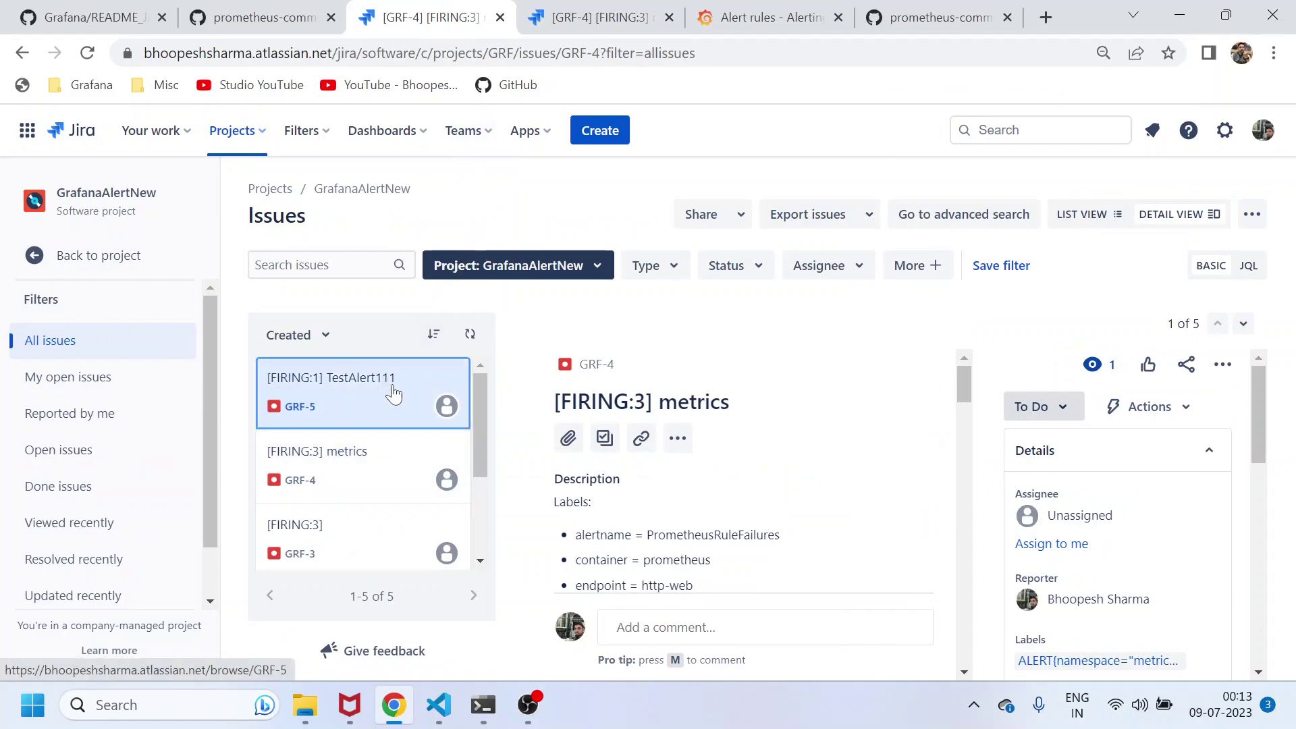
pyautogui.rightClick(316, 415)
pyautogui.click(365, 431)
pyautogui.click(658, 10)
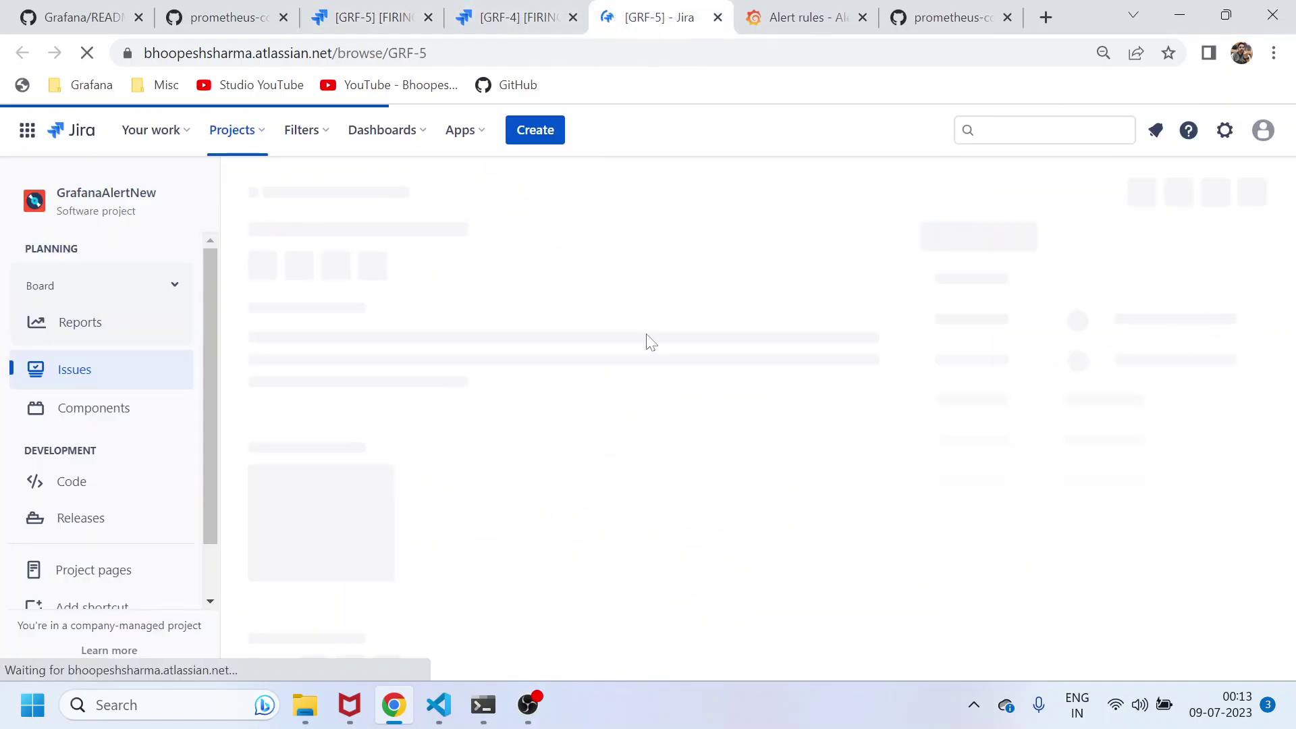
# Review README_Jira.md's step 3 helm upgrade with alert-grafana-values.yaml and the step 4 validation heading.
pyautogui.hotkey('alt', 'Tab')
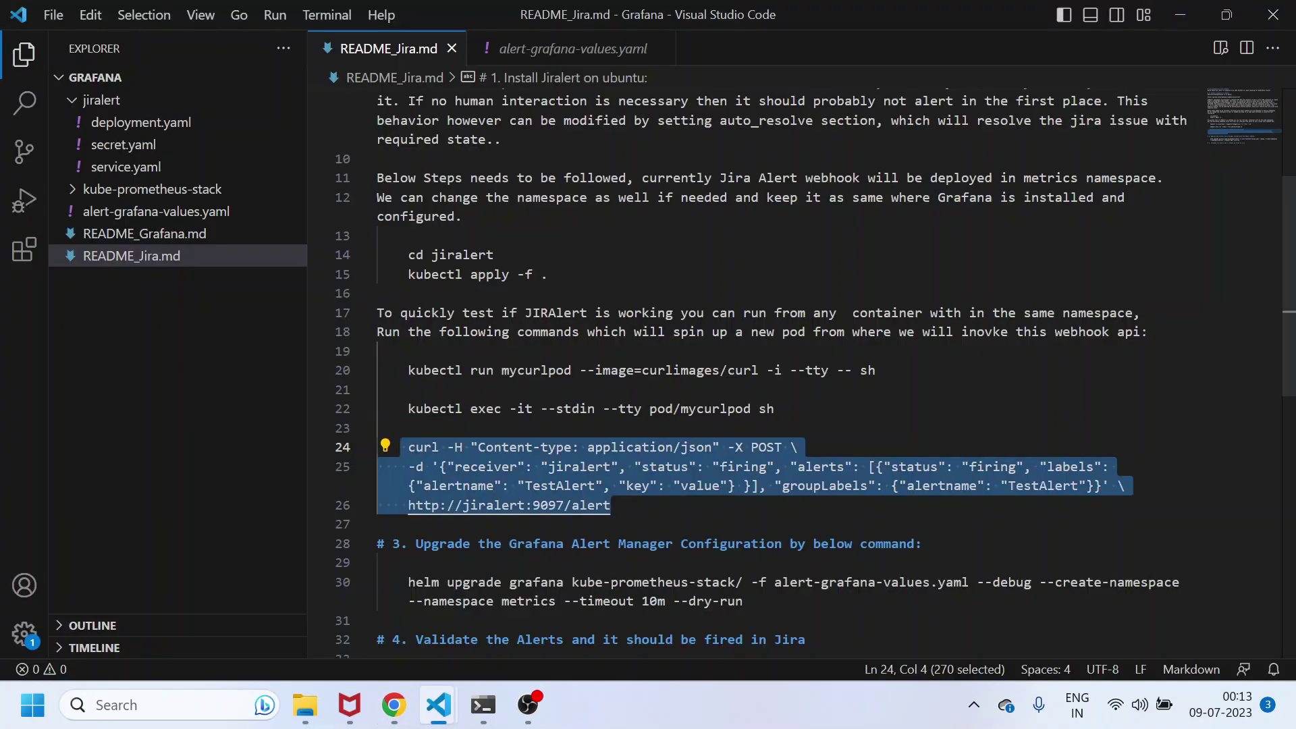
pyautogui.scroll(-2, 756, 365)
pyautogui.moveTo(416, 391); pyautogui.dragTo(379, 469)
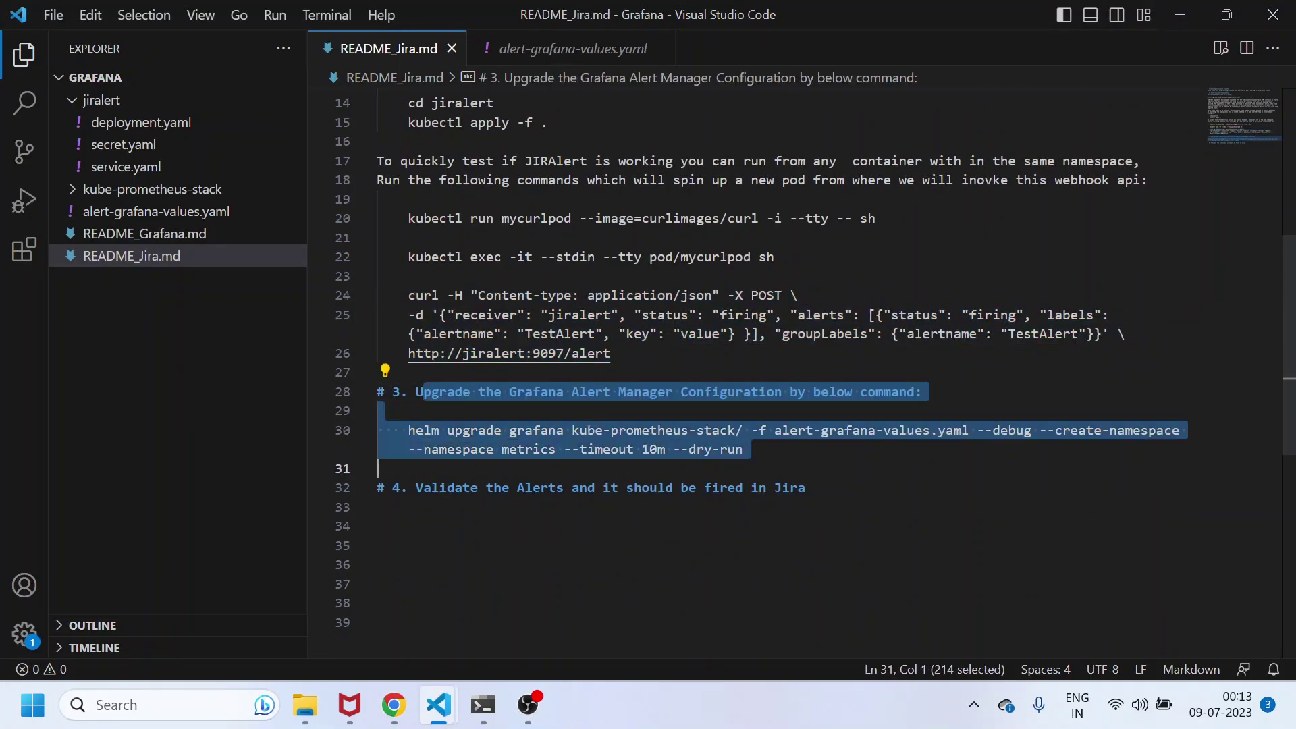
pyautogui.click(379, 468)
pyautogui.moveTo(768, 430); pyautogui.dragTo(970, 430)
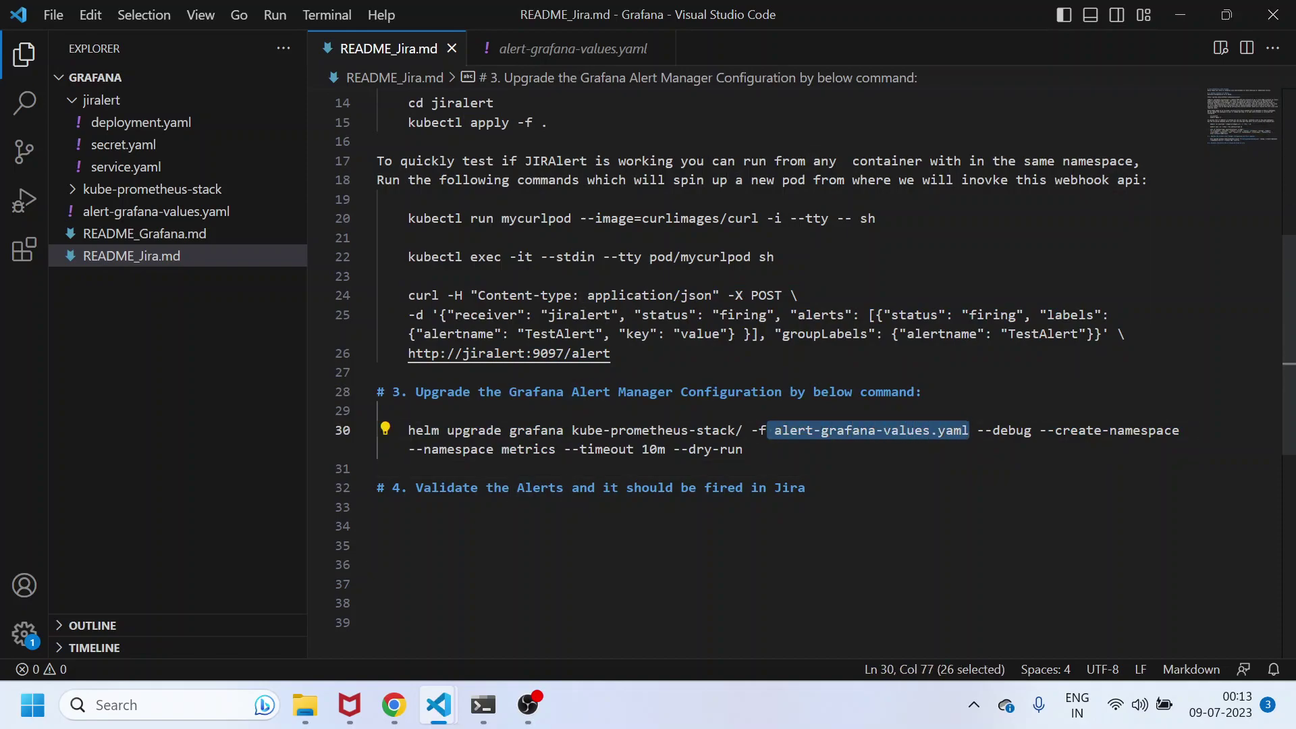
pyautogui.click(101, 211)
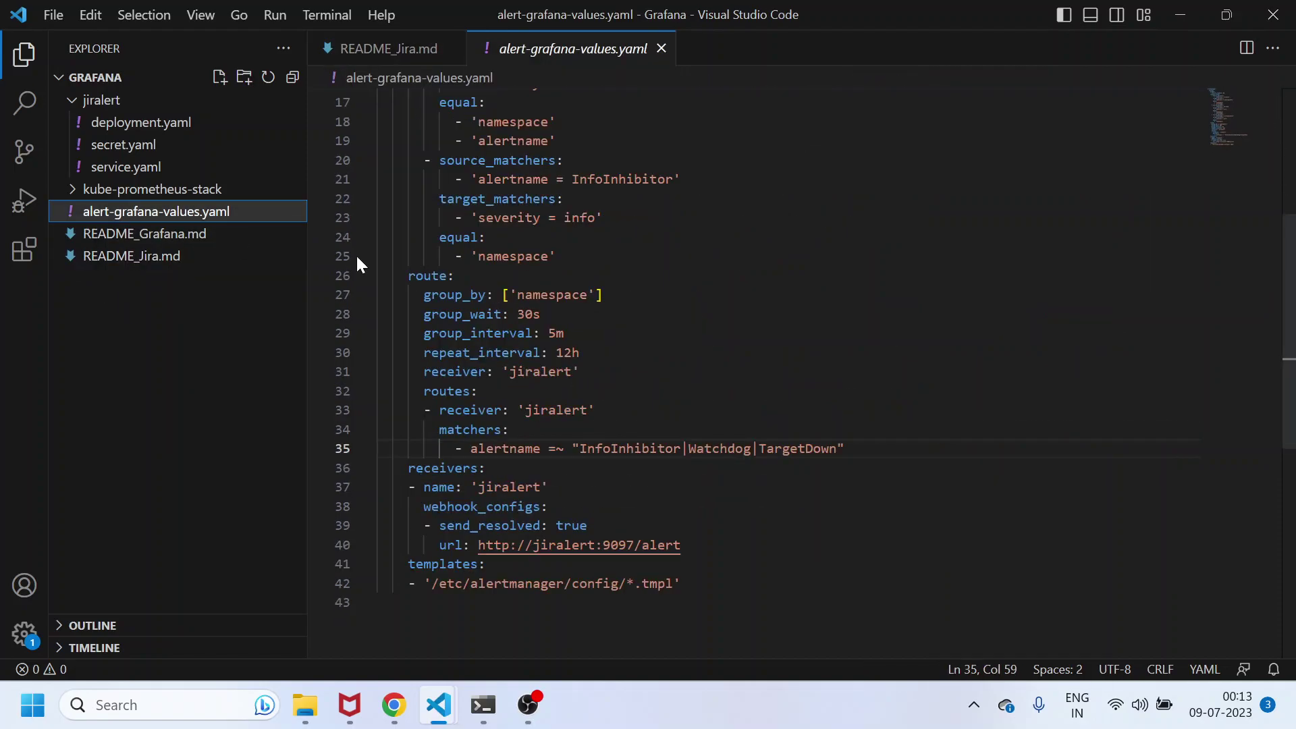
pyautogui.scroll(5, 743, 365)
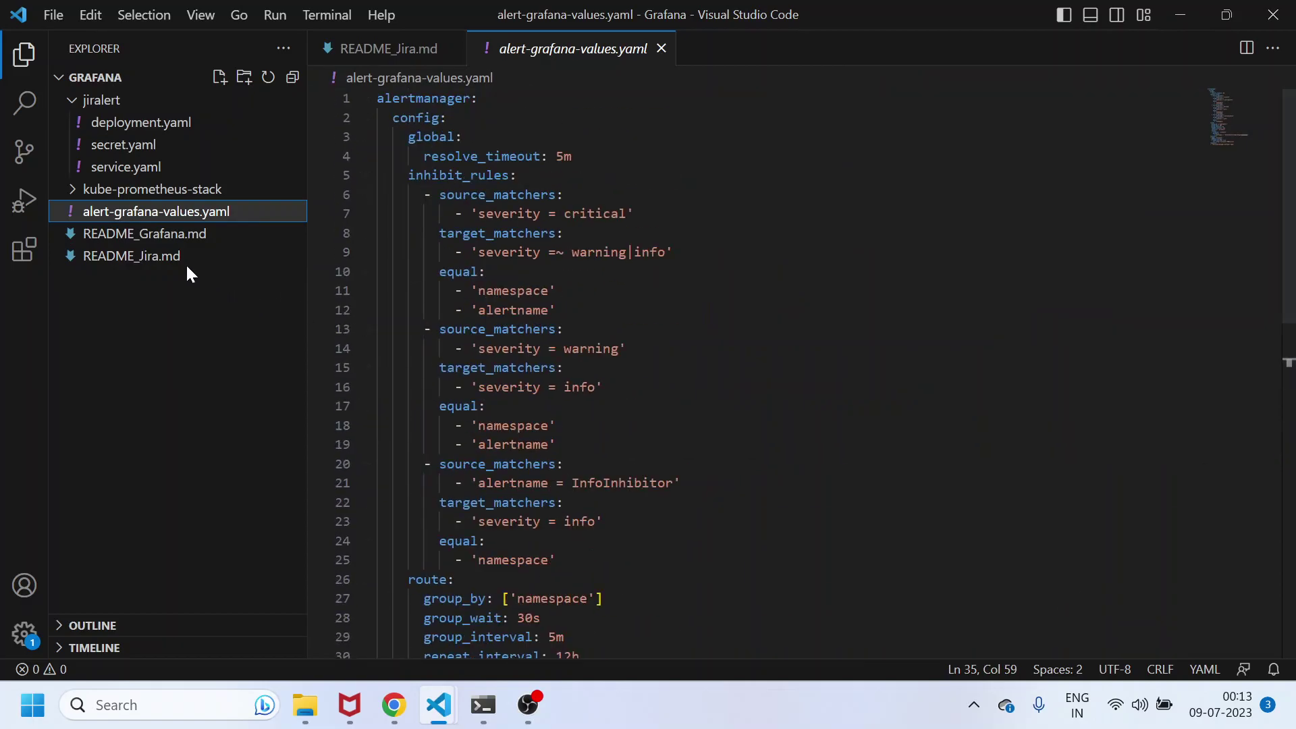
pyautogui.click(191, 264)
pyautogui.moveTo(807, 412); pyautogui.dragTo(392, 412)
# Expand and read through the GRF-4 metrics issue's full description.
pyautogui.hotkey('alt', 'Tab')
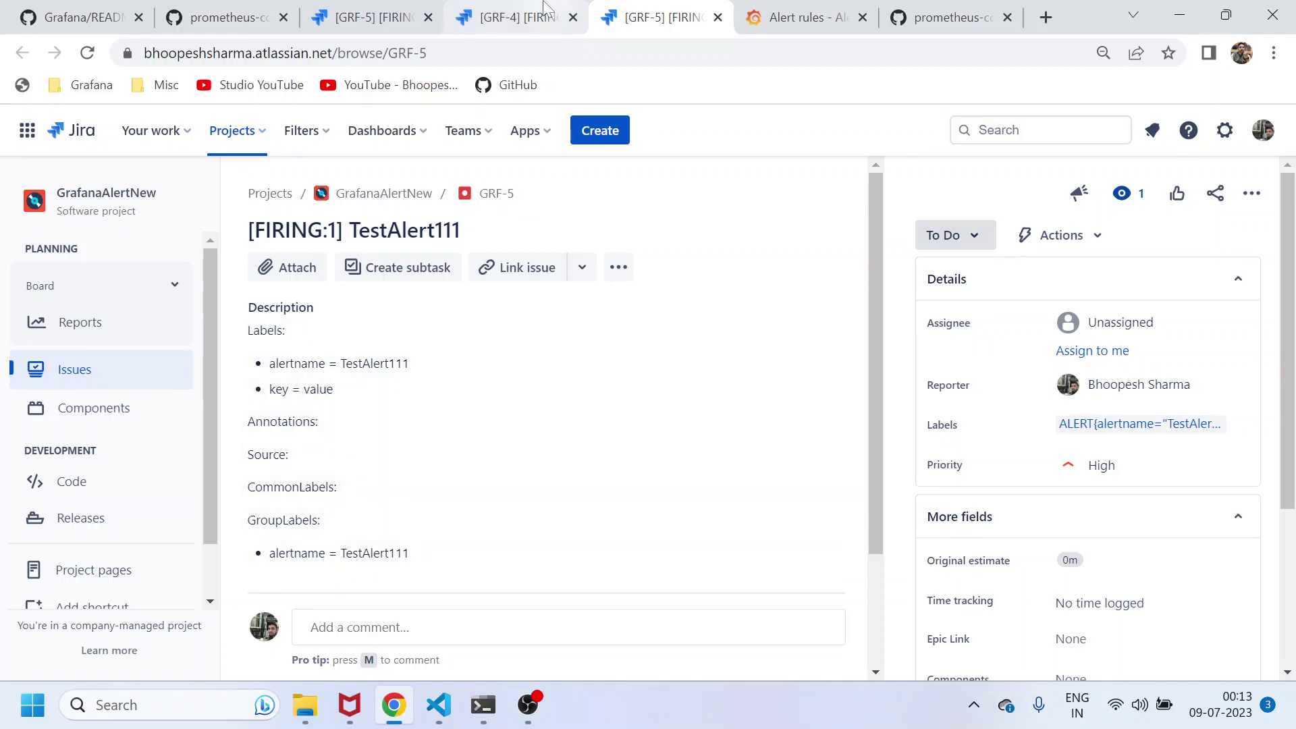
pyautogui.click(513, 17)
pyautogui.click(632, 254)
pyautogui.scroll(-7, 634, 311)
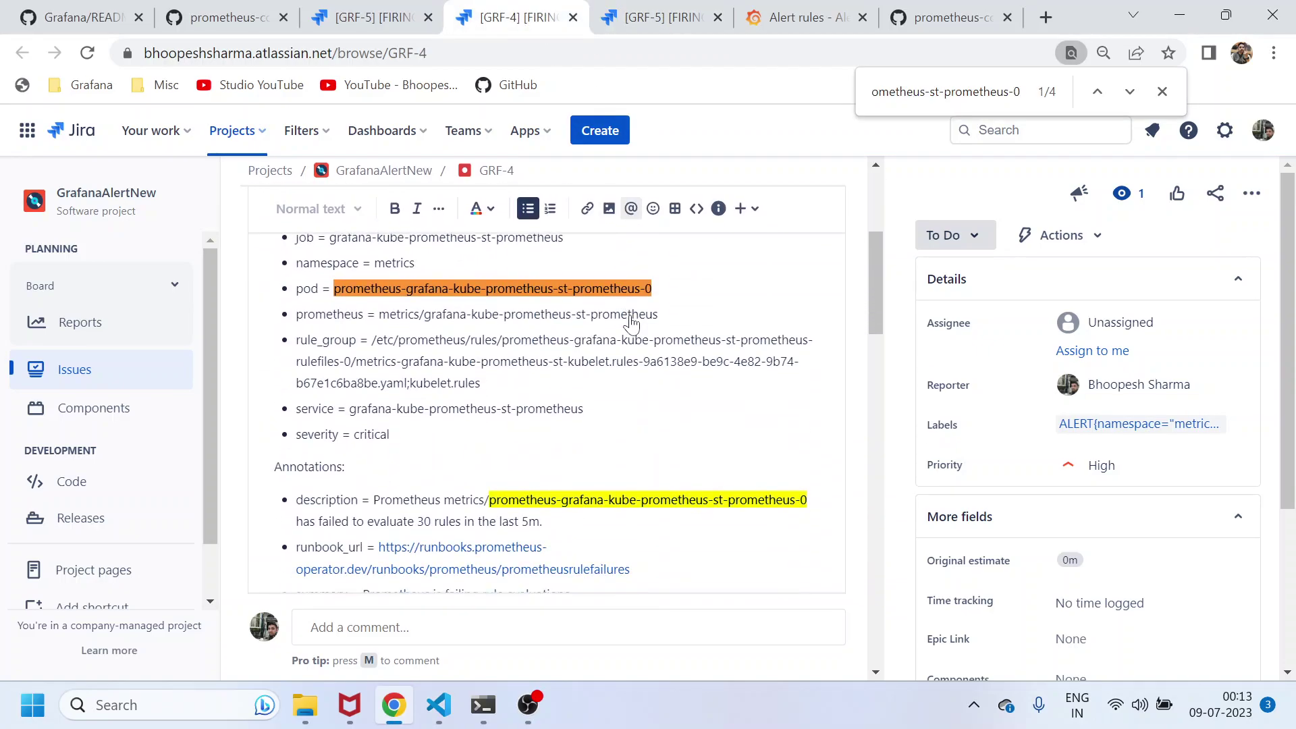
pyautogui.scroll(3, 634, 311)
pyautogui.scroll(-10, 560, 411)
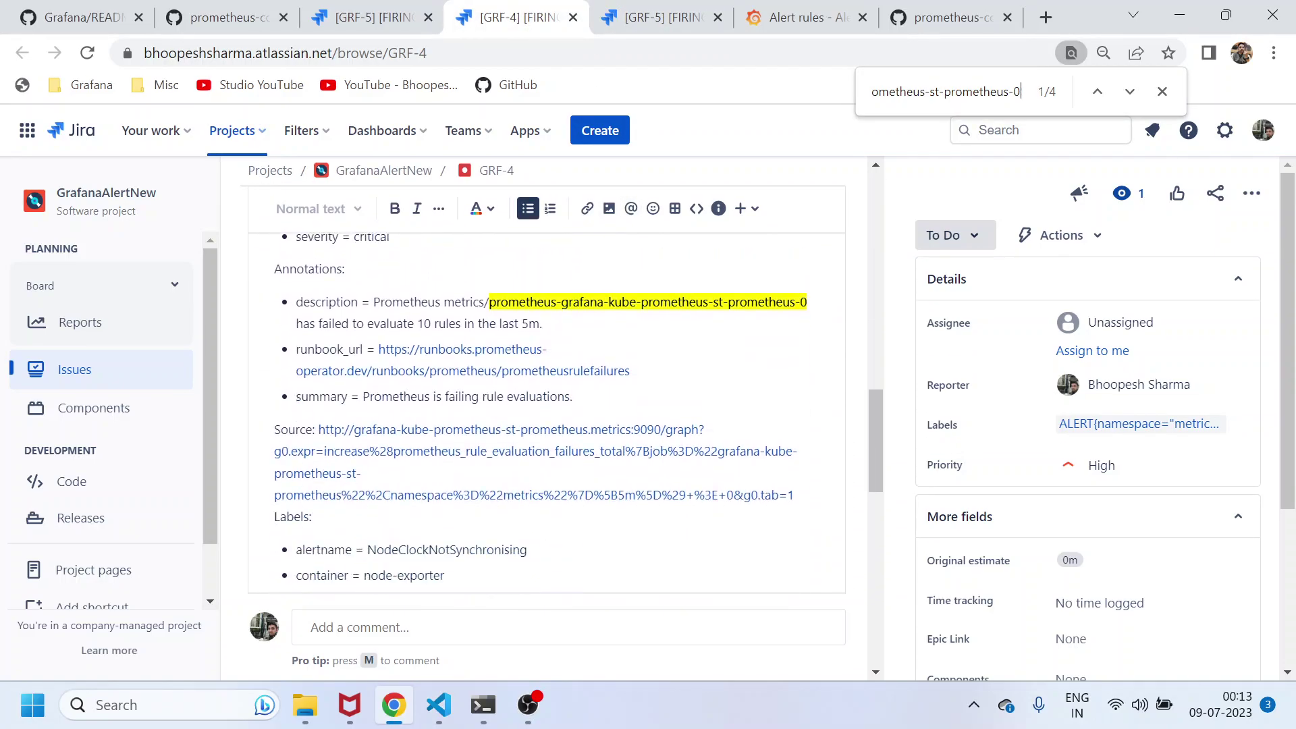
pyautogui.scroll(-3, 547, 405)
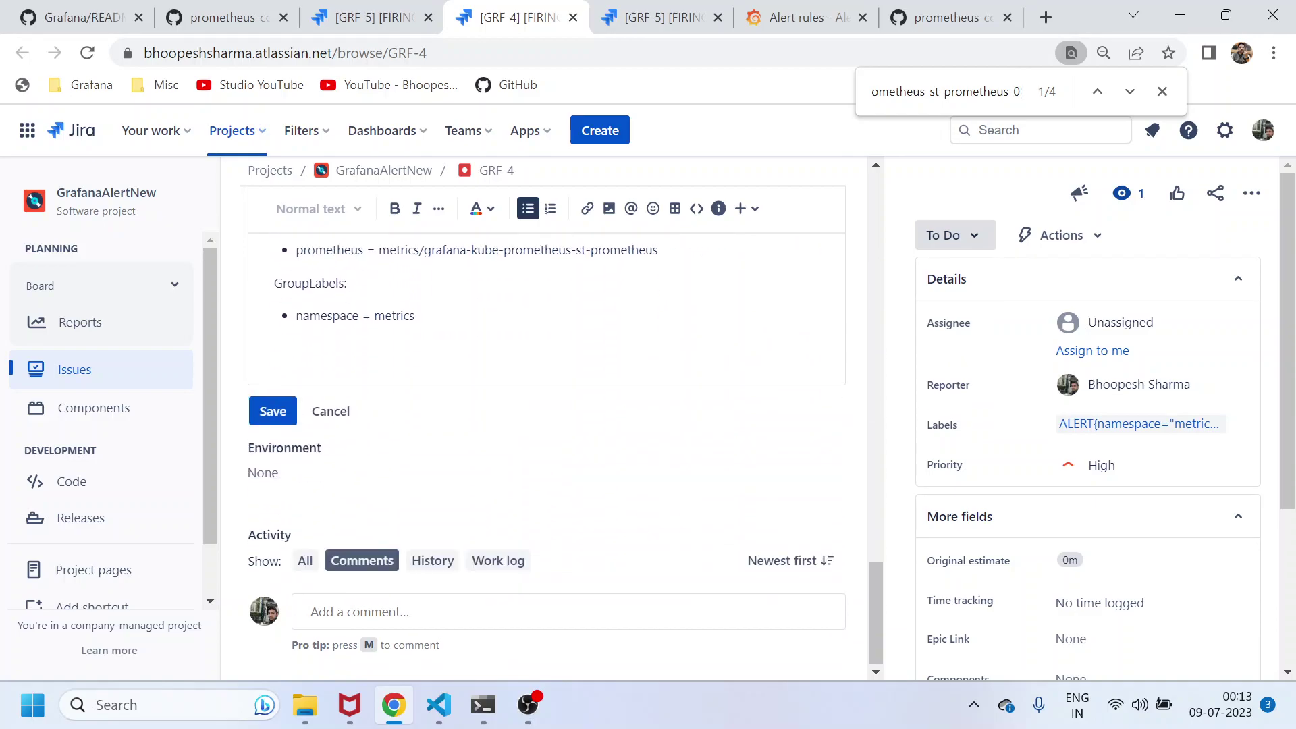
pyautogui.hotkey('alt', 'Tab')
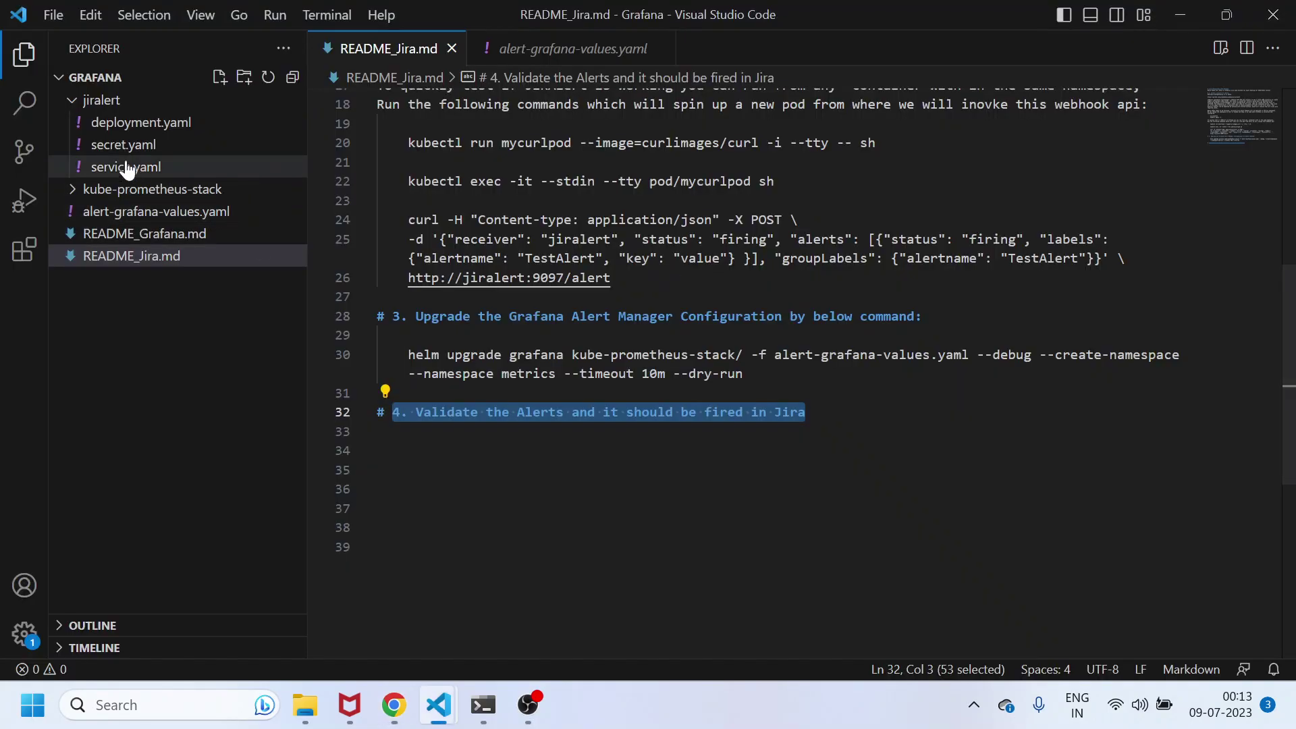
# Expand kube-prometheus-stack, its templates and prometheus folders, then collapse prometheus and templates.
pyautogui.click(88, 190)
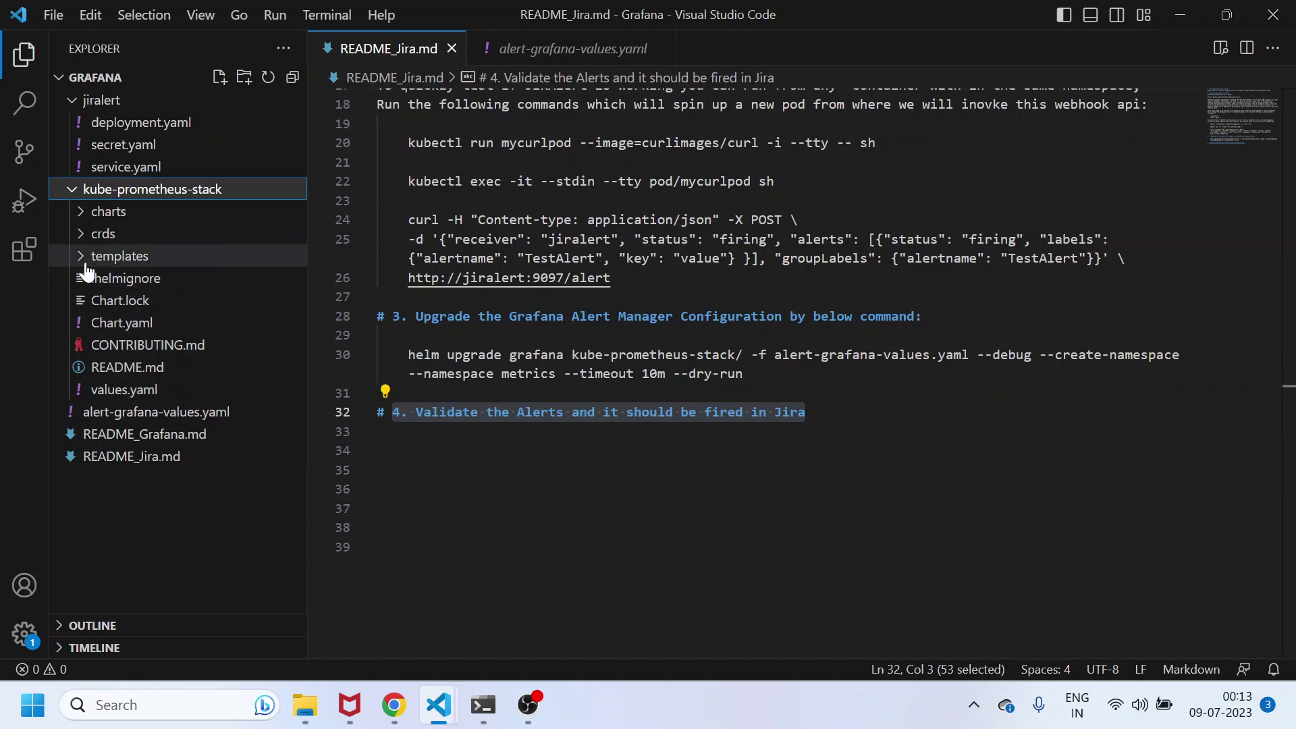
pyautogui.click(87, 263)
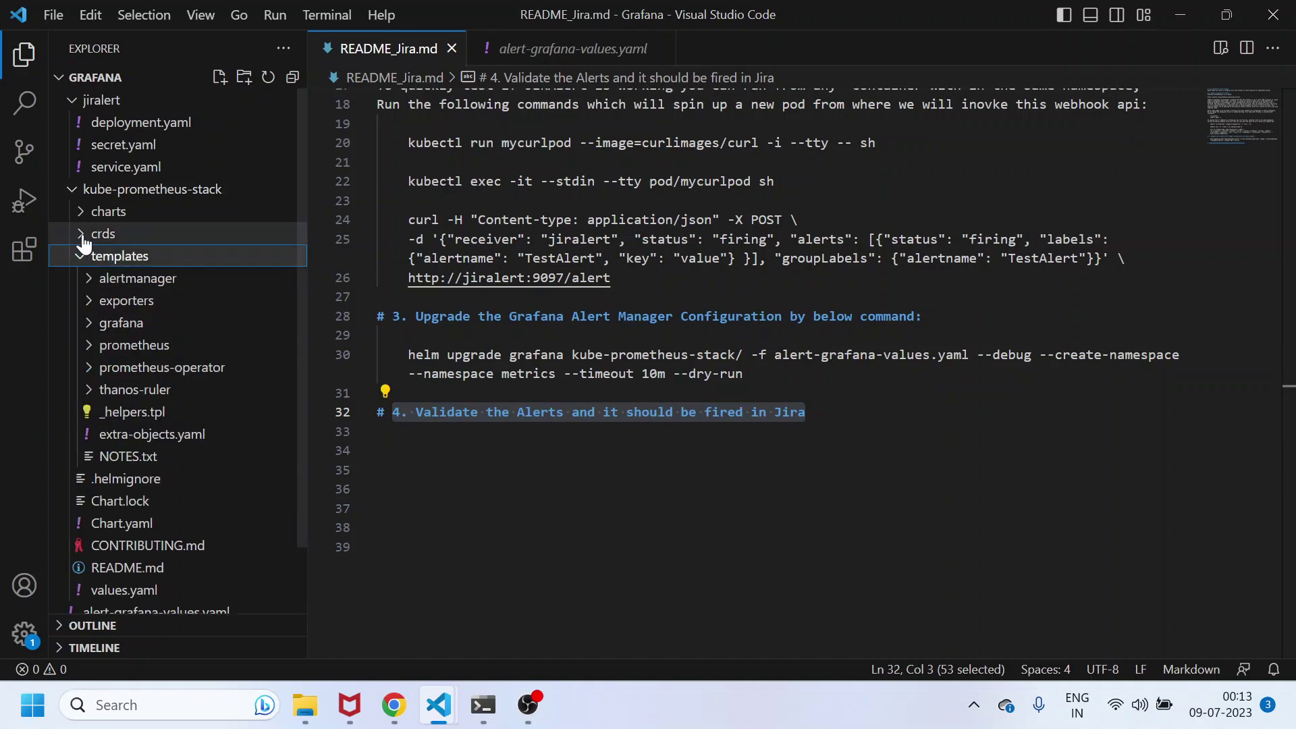
pyautogui.click(93, 346)
pyautogui.scroll(-1, 103, 400)
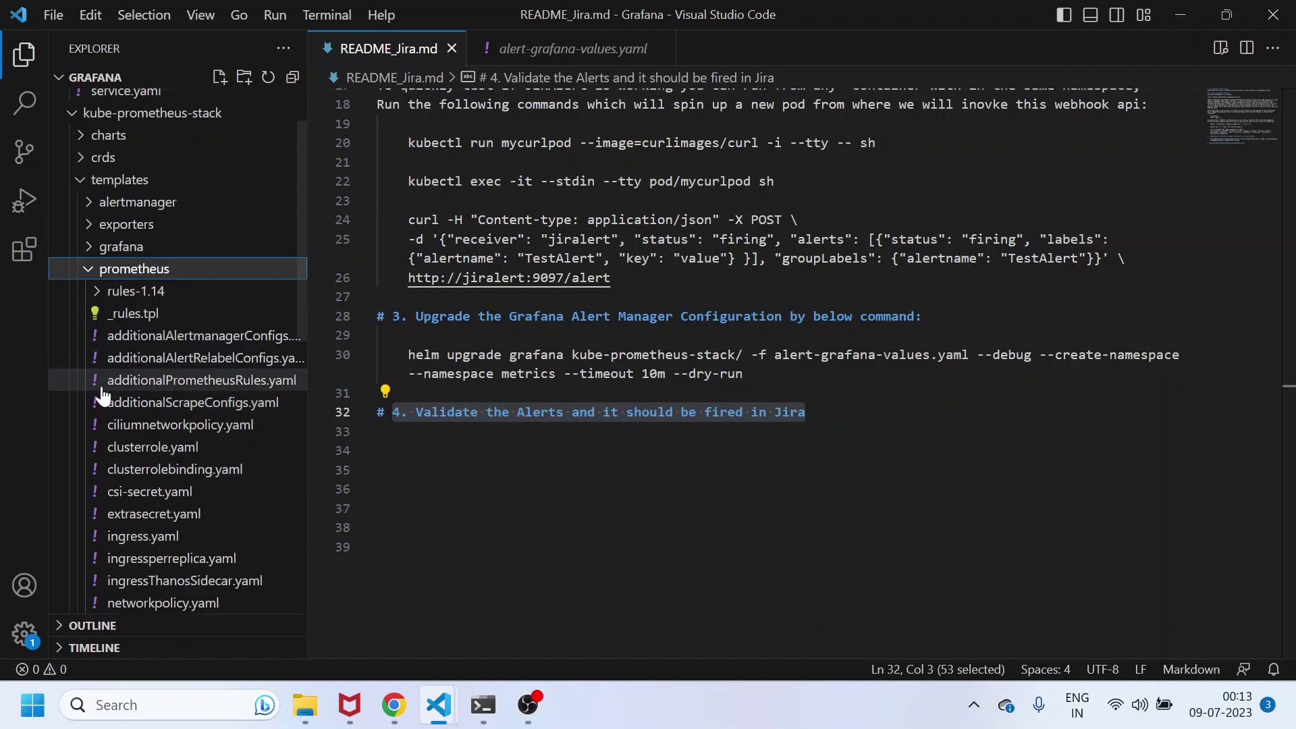
pyautogui.click(88, 269)
pyautogui.click(81, 181)
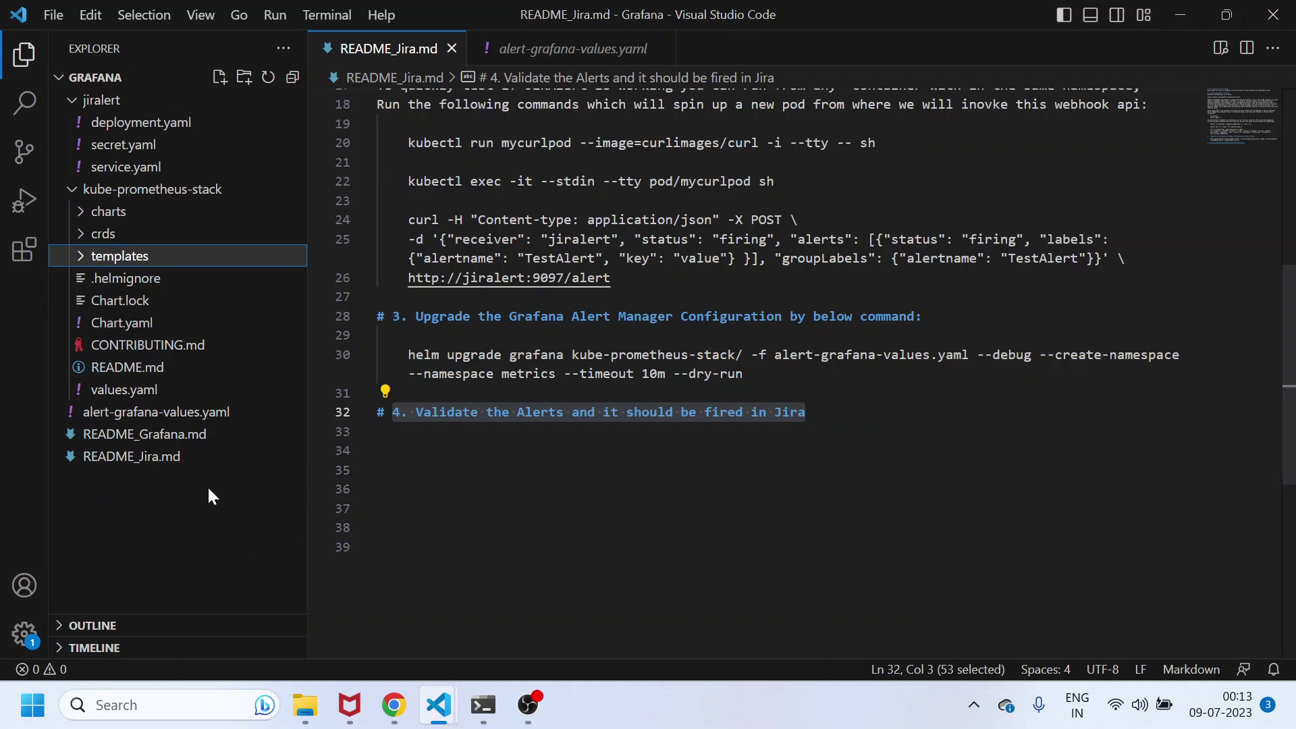
pyautogui.moveTo(393, 708)
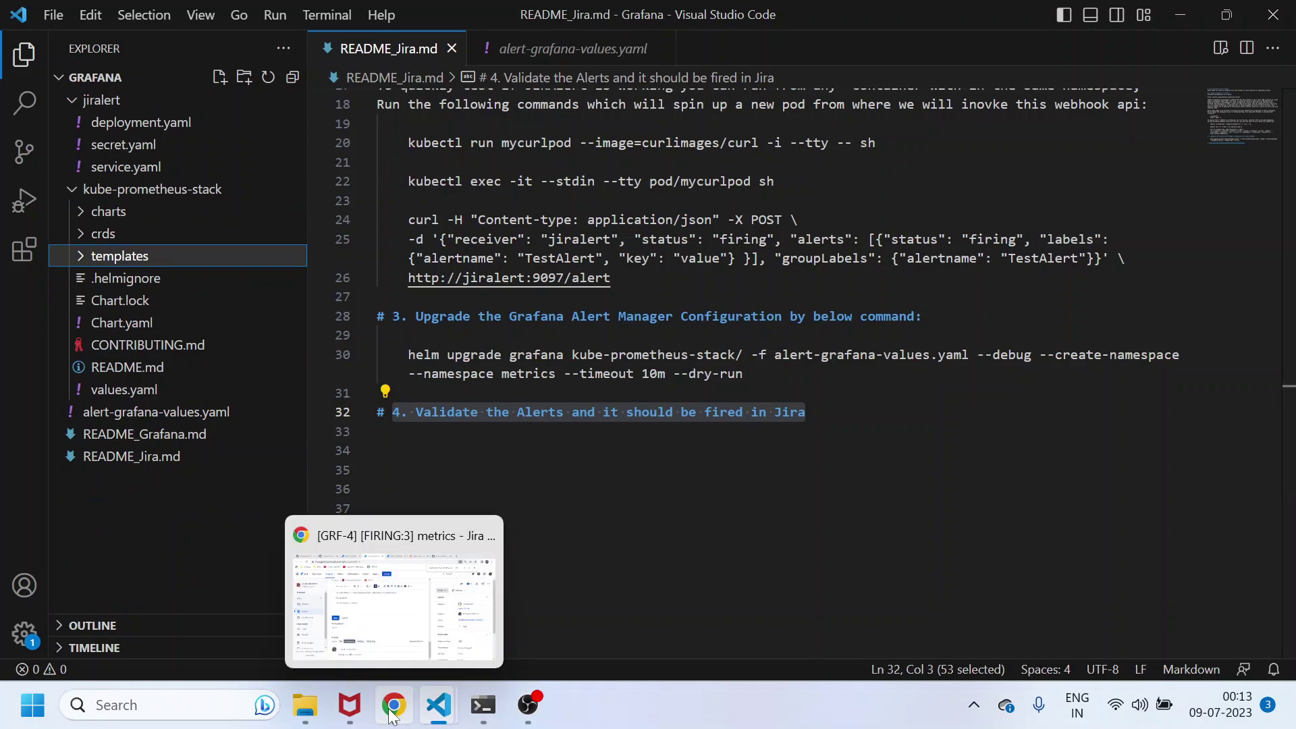
pyautogui.click(414, 652)
# Go from the JIRAlert and README_Jira.md GitHub tabs to the Grafana repository's main file list.
pyautogui.click(226, 17)
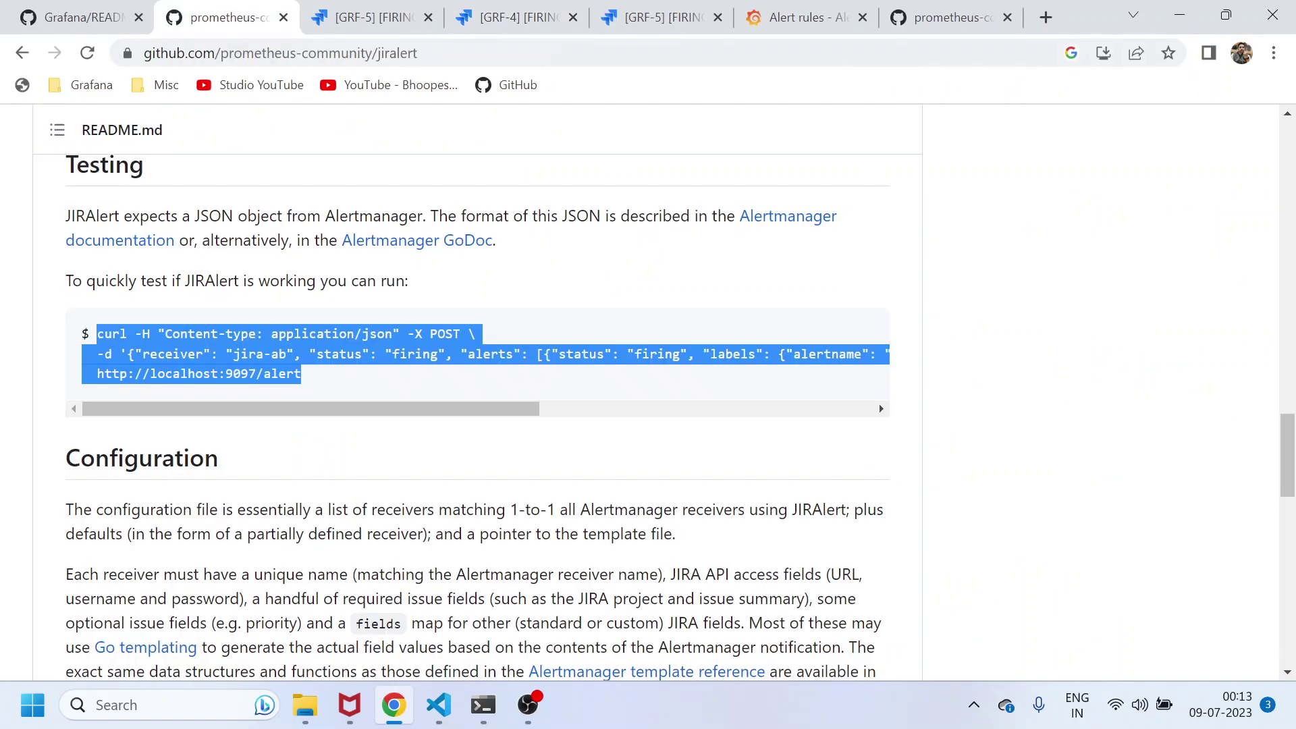
pyautogui.click(59, 17)
pyautogui.click(206, 242)
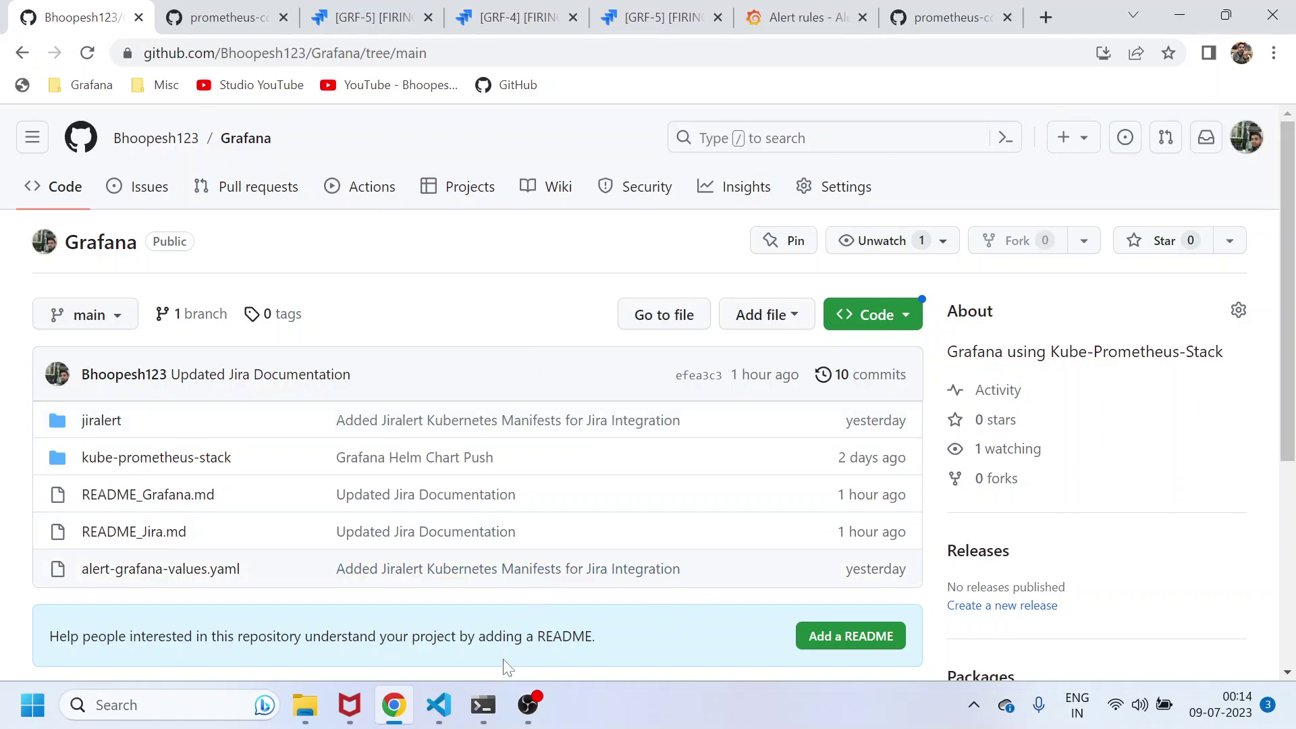
pyautogui.moveTo(522, 723)
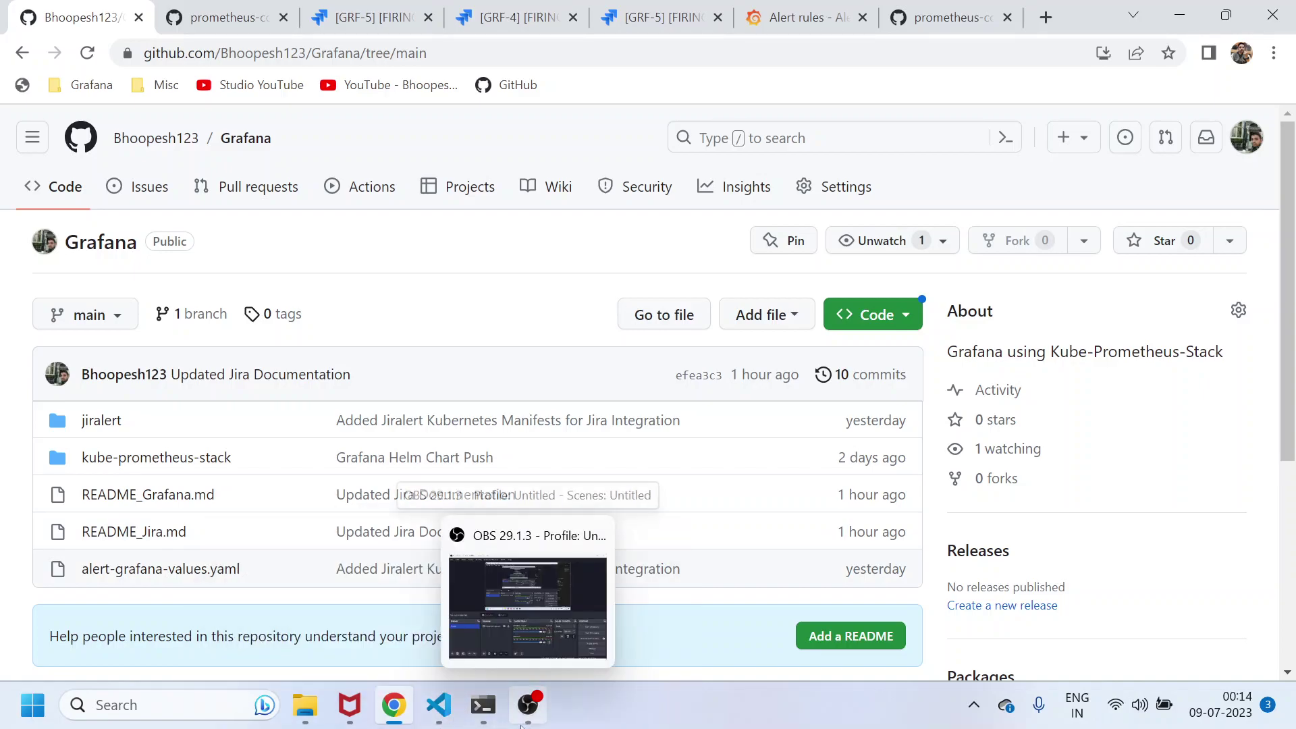